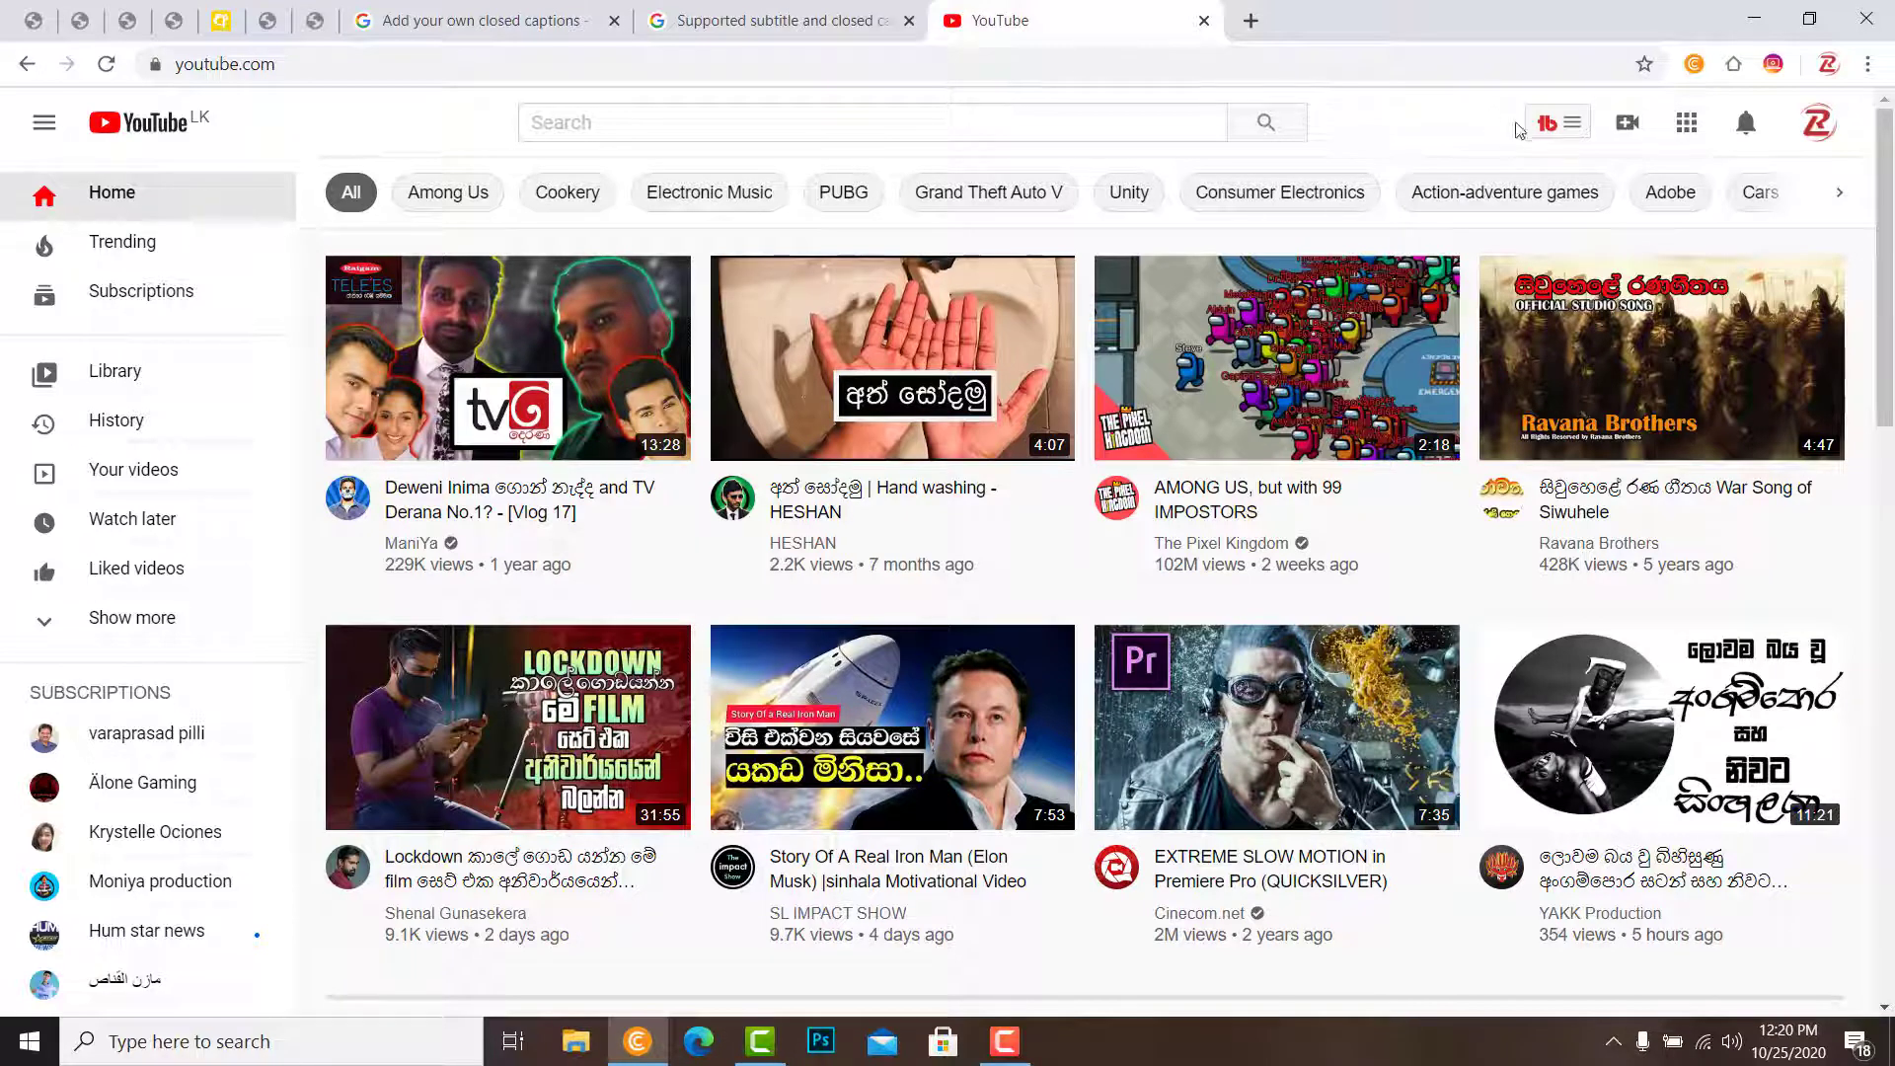
mouse_move(503, 360)
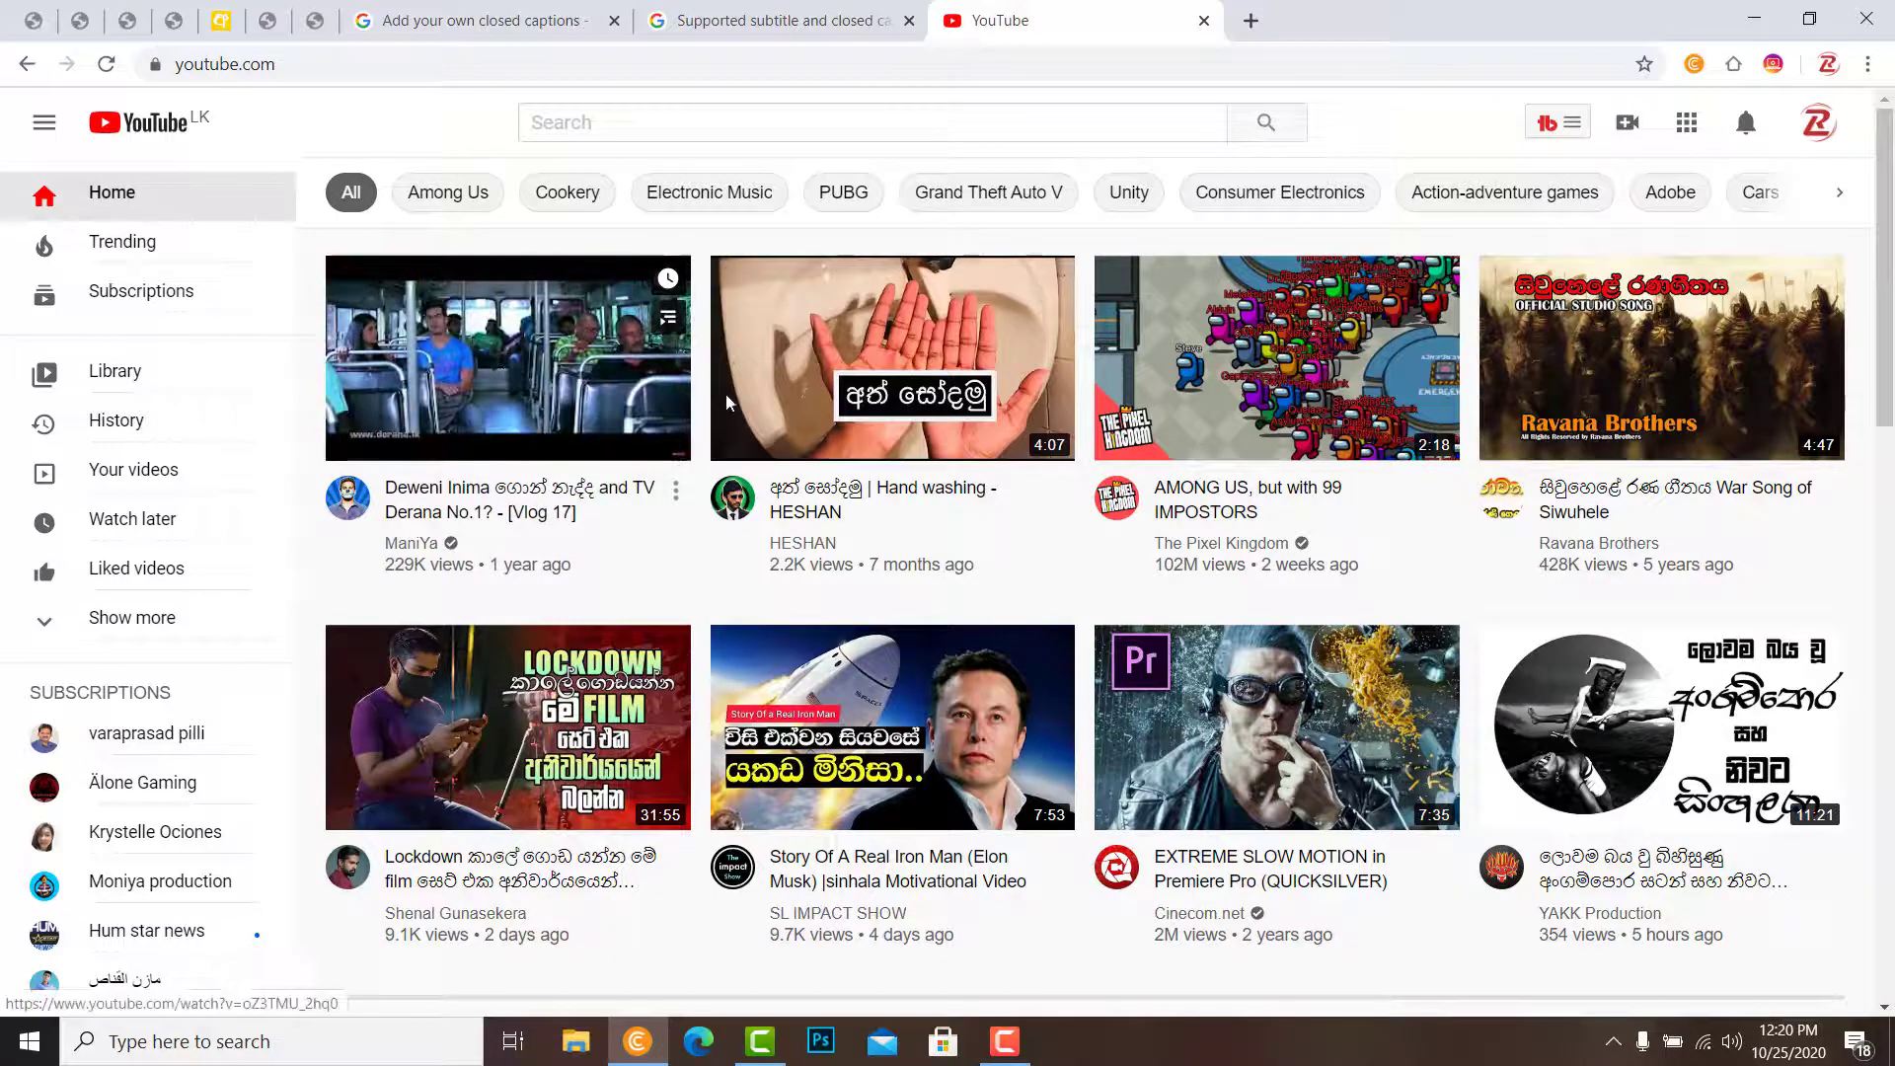
mouse_move(720, 705)
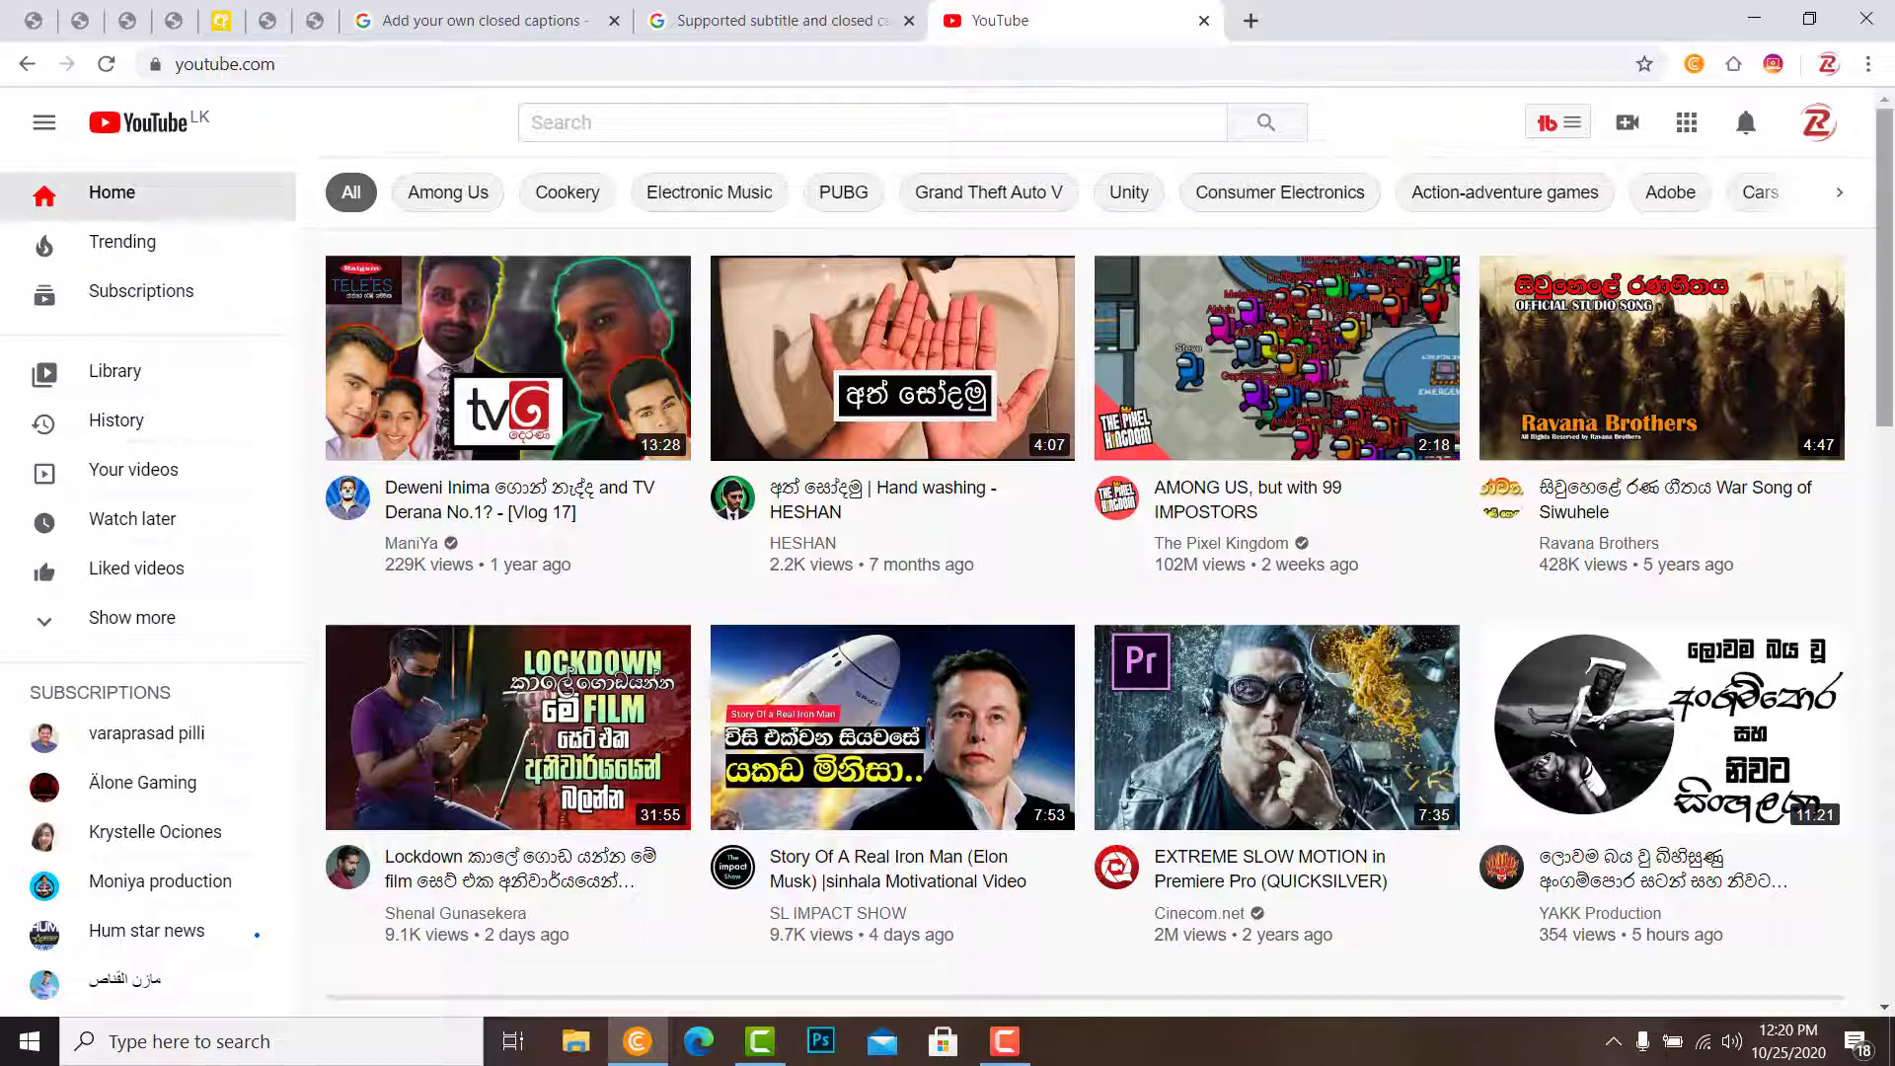
scroll(1659, 355, "down", 12)
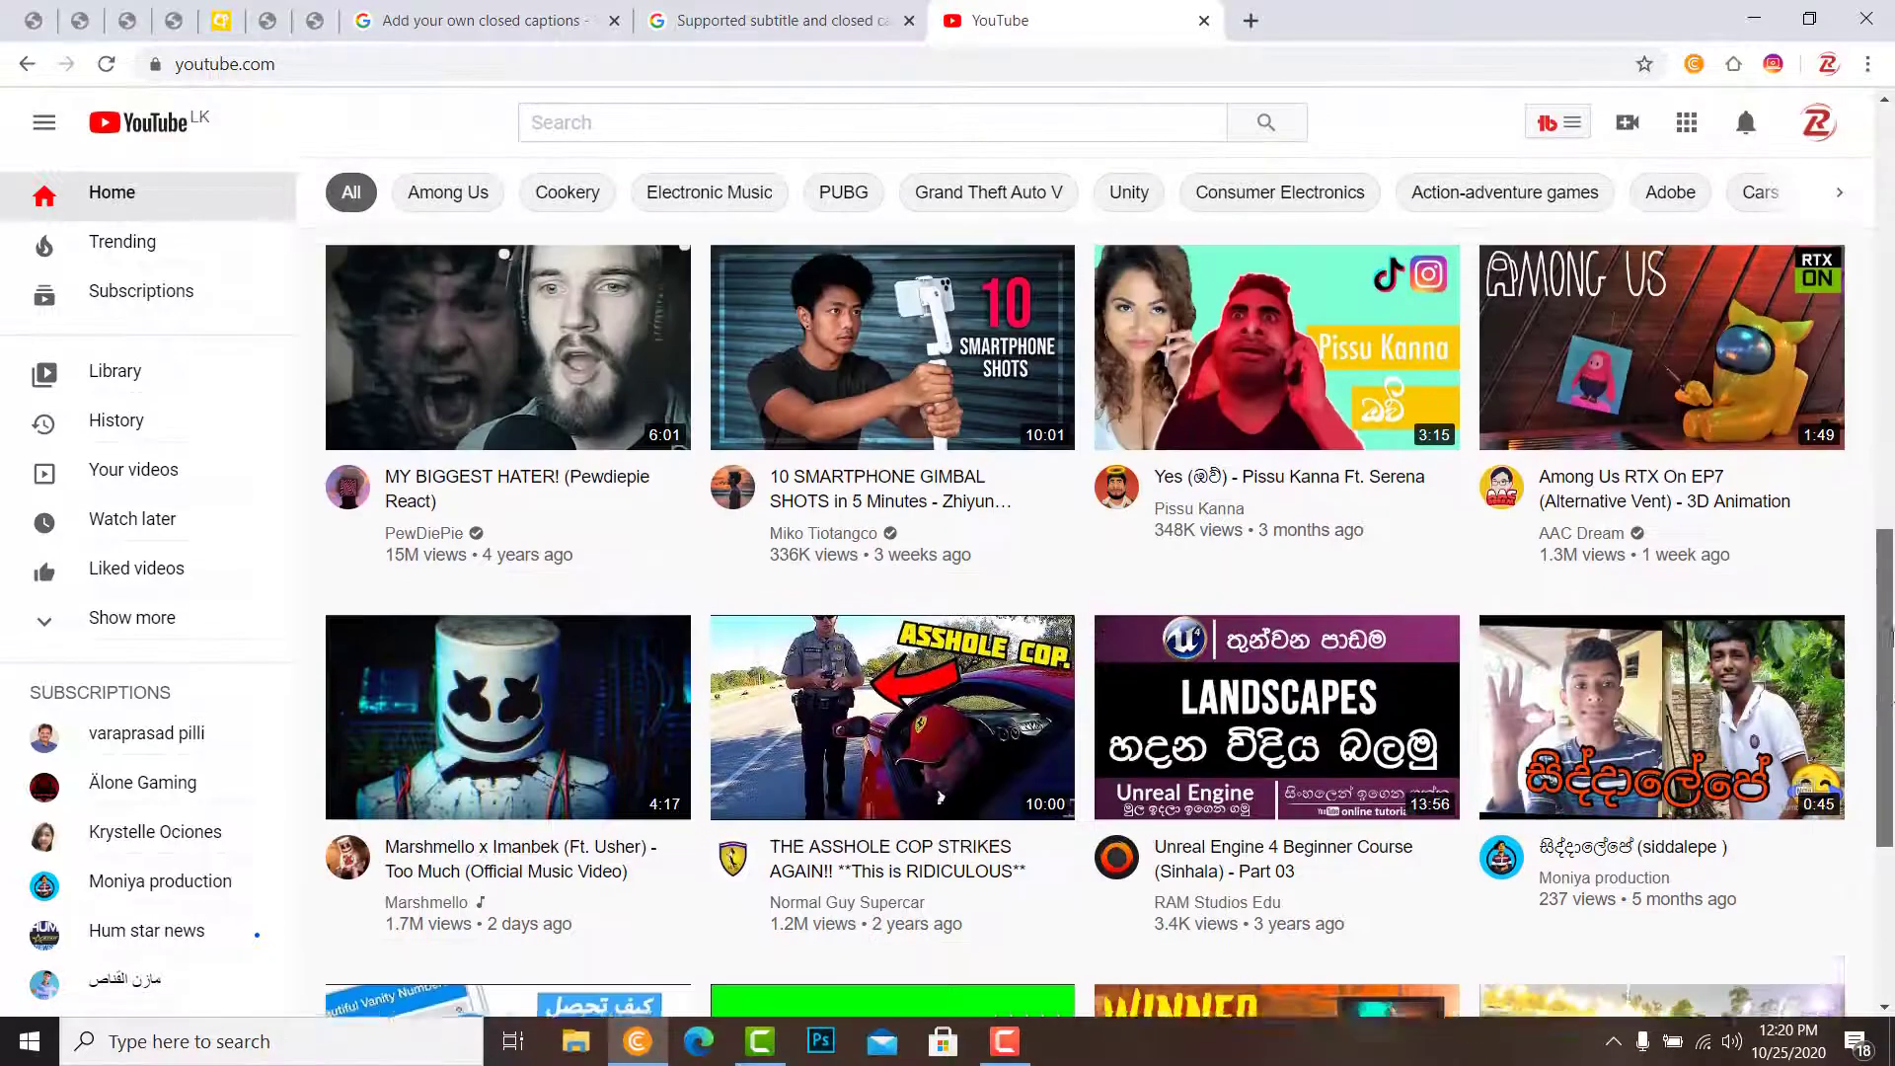
scroll(1891, 637, "up", 14)
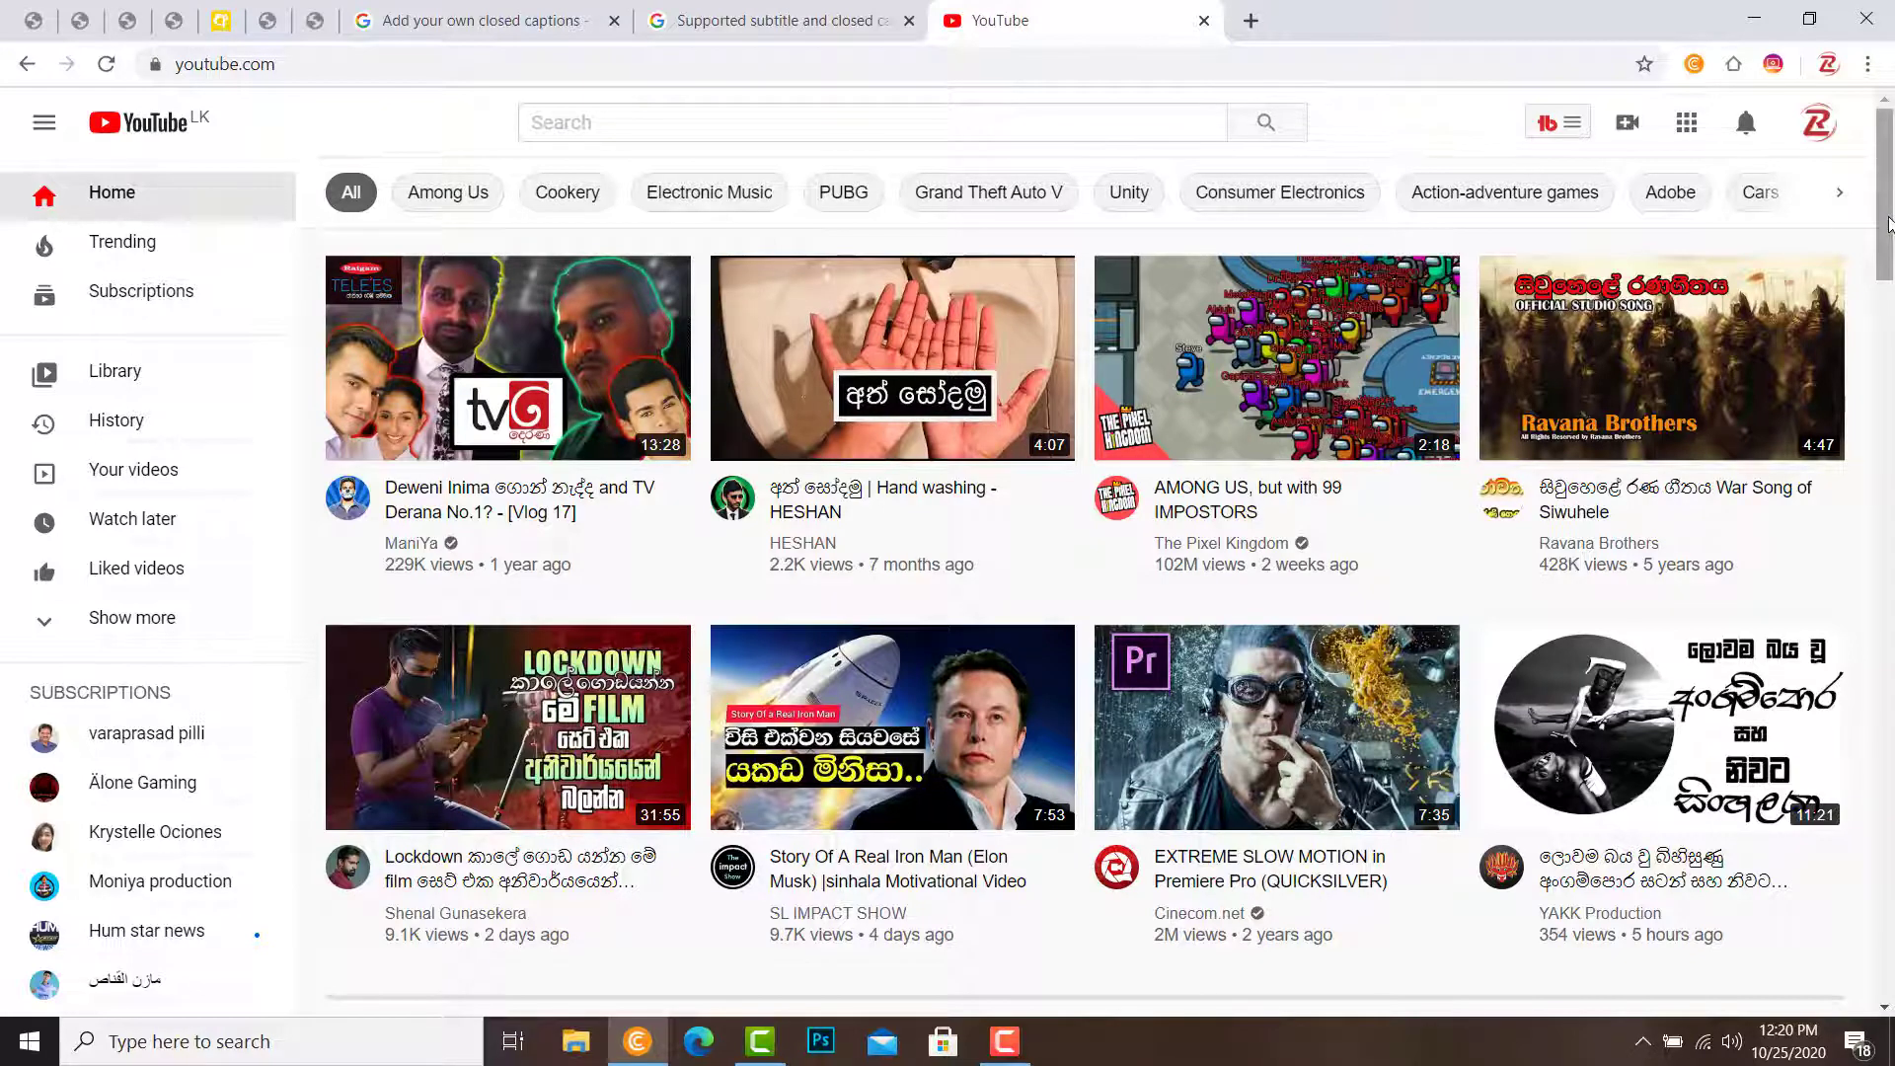
mouse_move(1889, 225)
left_mouse_down()
mouse_move(1888, 372)
mouse_move(1890, 218)
left_mouse_up()
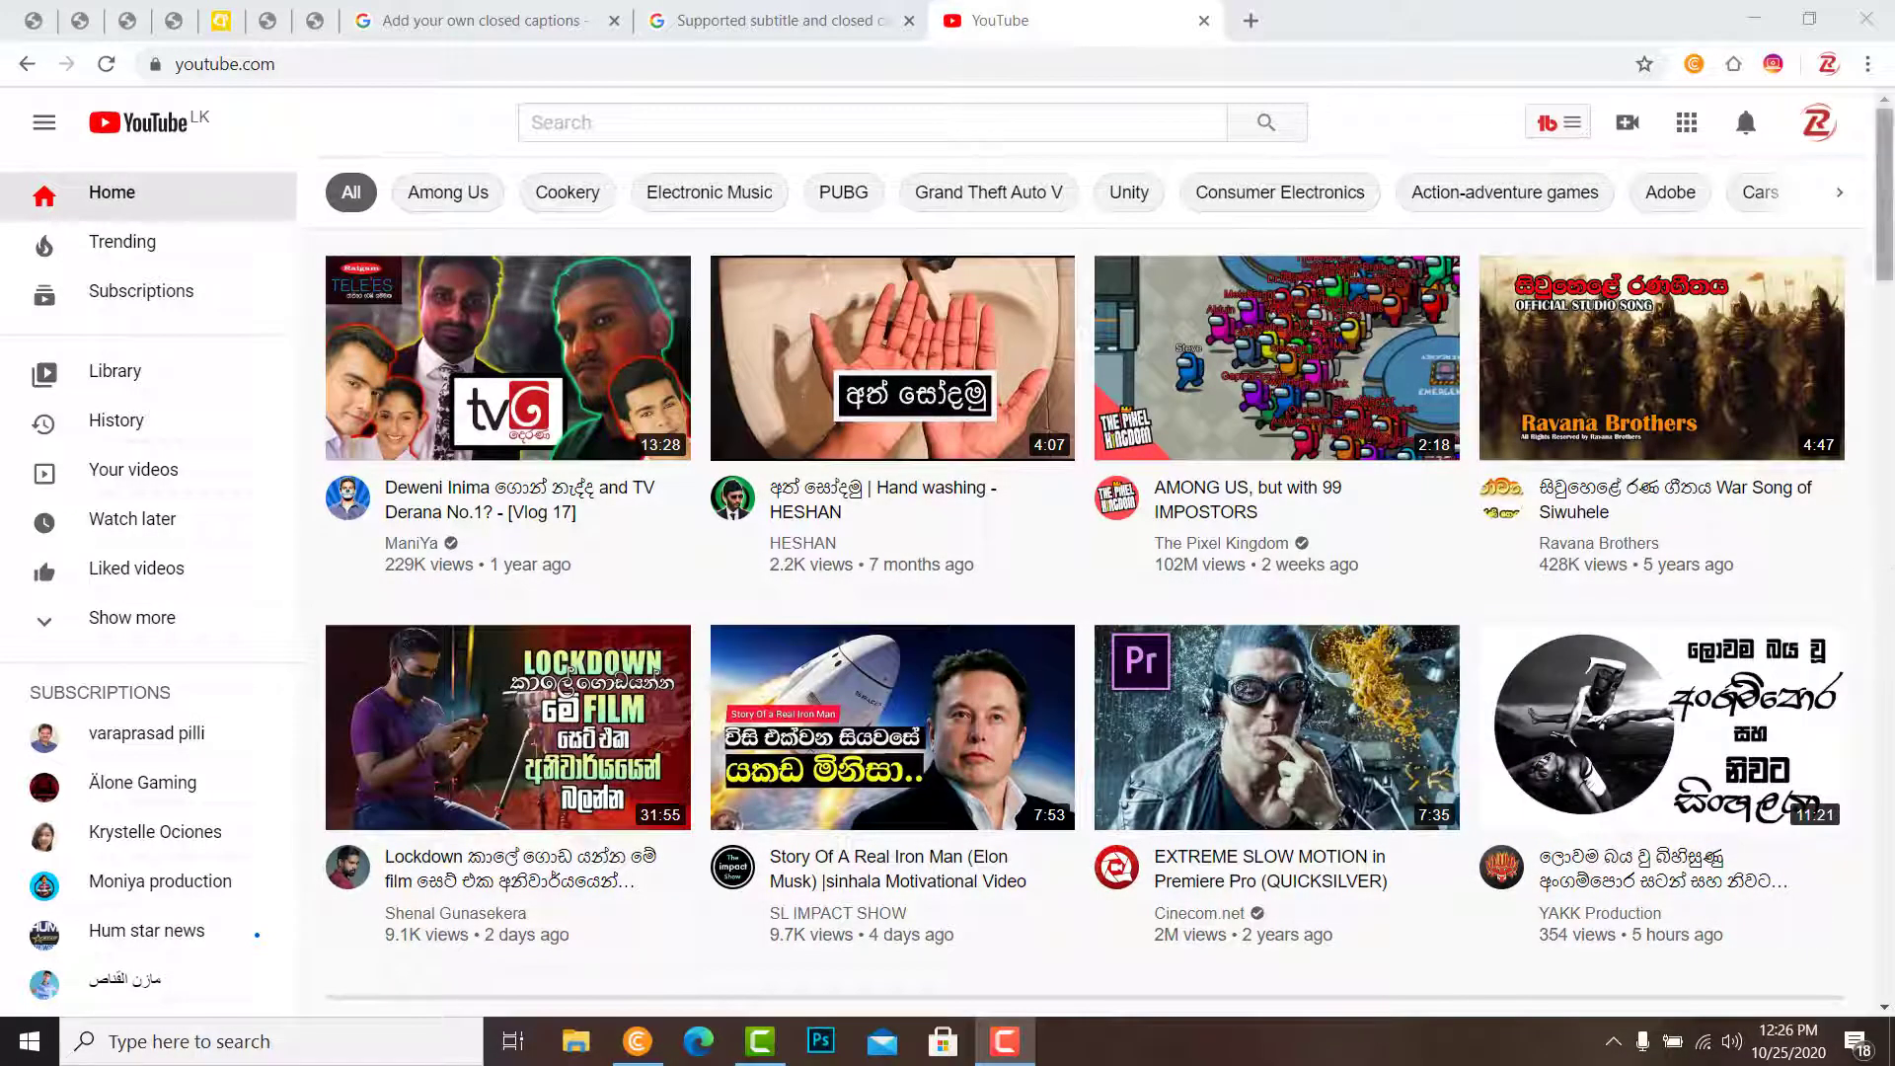
Go to YouTube Studio from the account options and open the channel's subtitles page.
left_click(1814, 126)
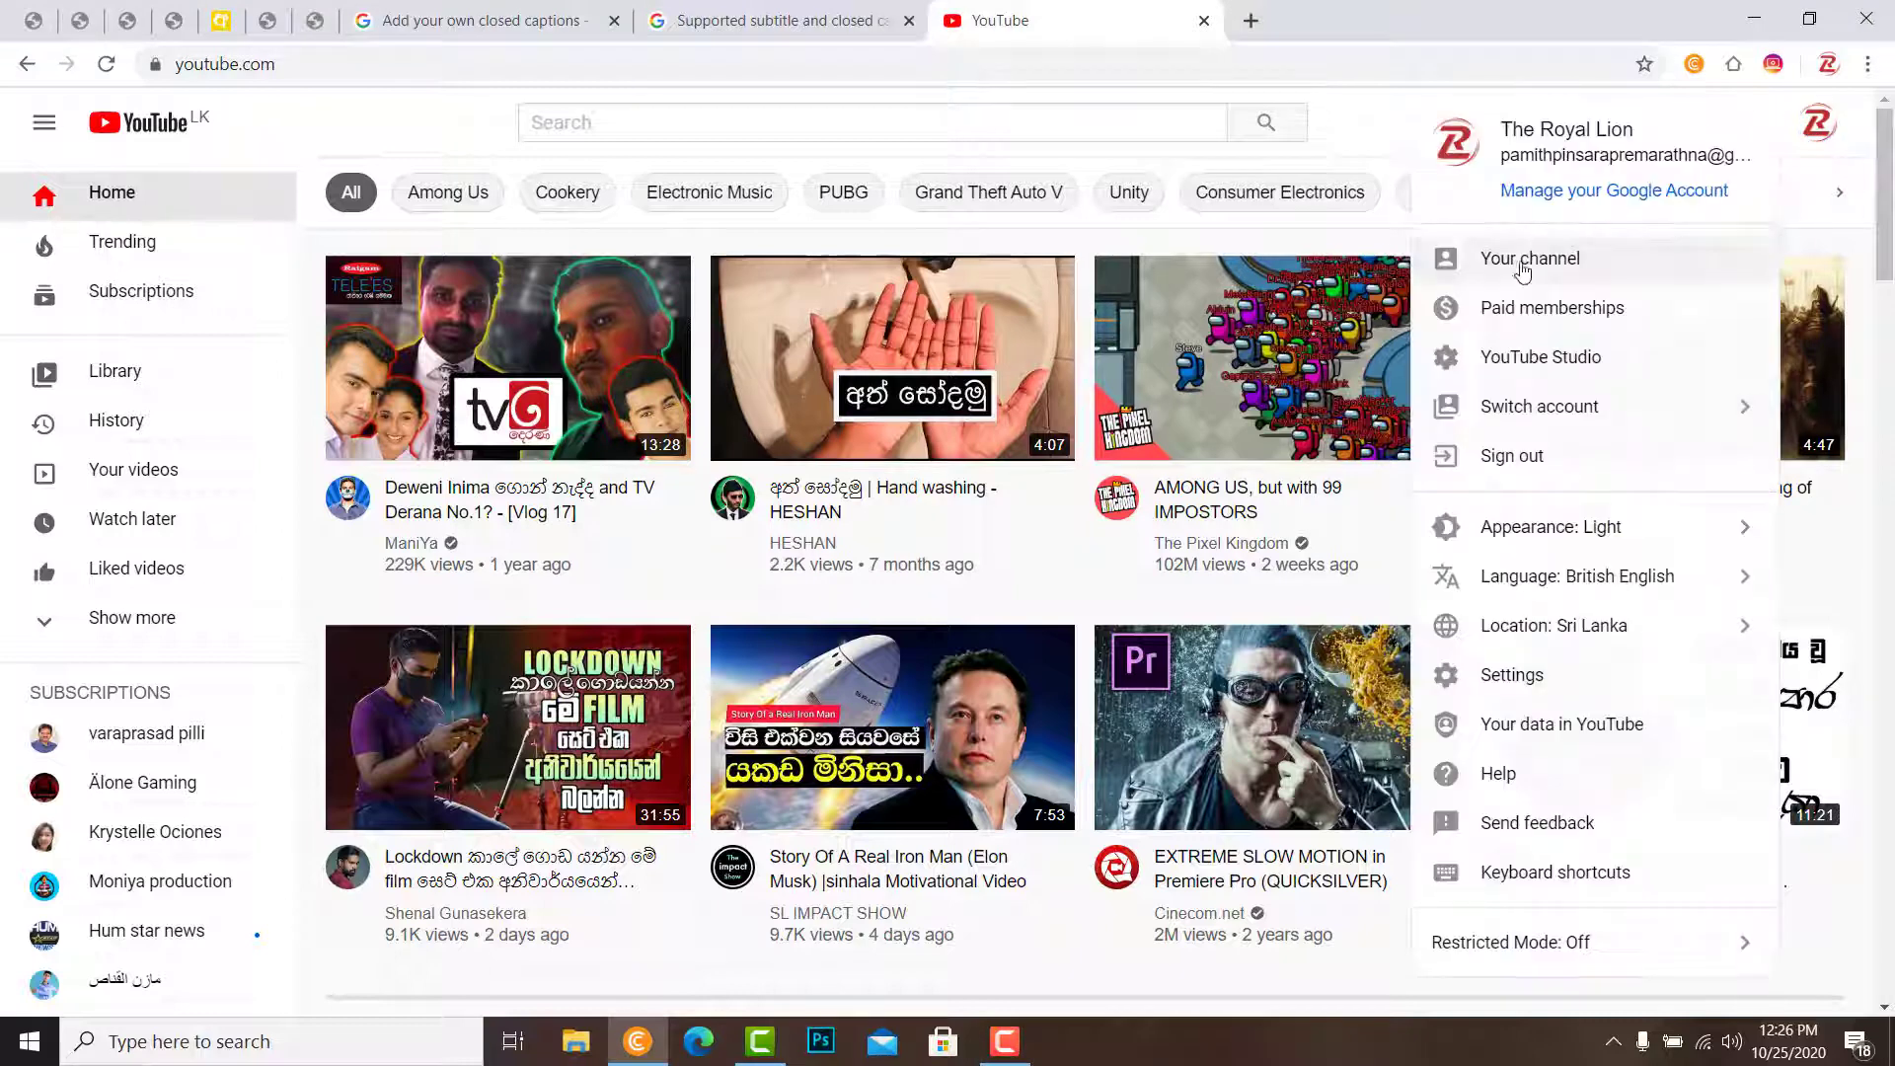
left_click(1573, 366)
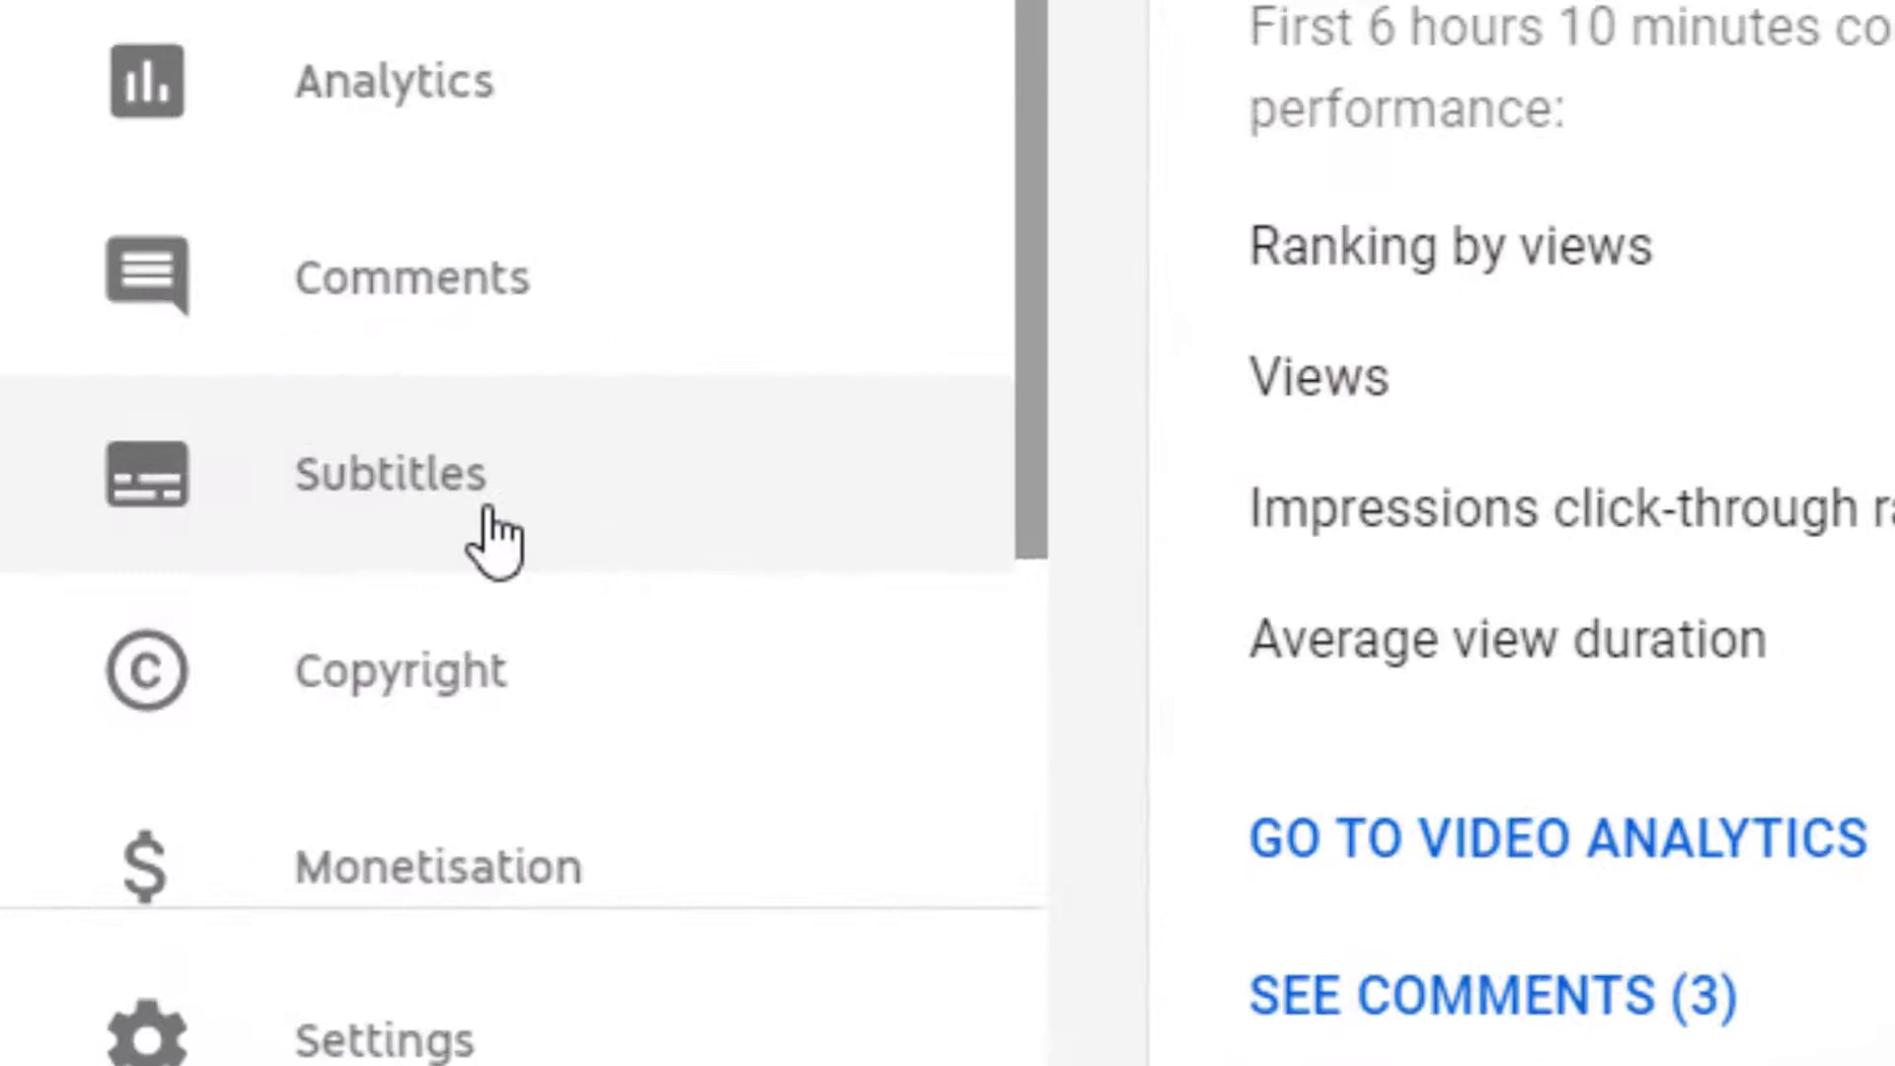
left_click(176, 740)
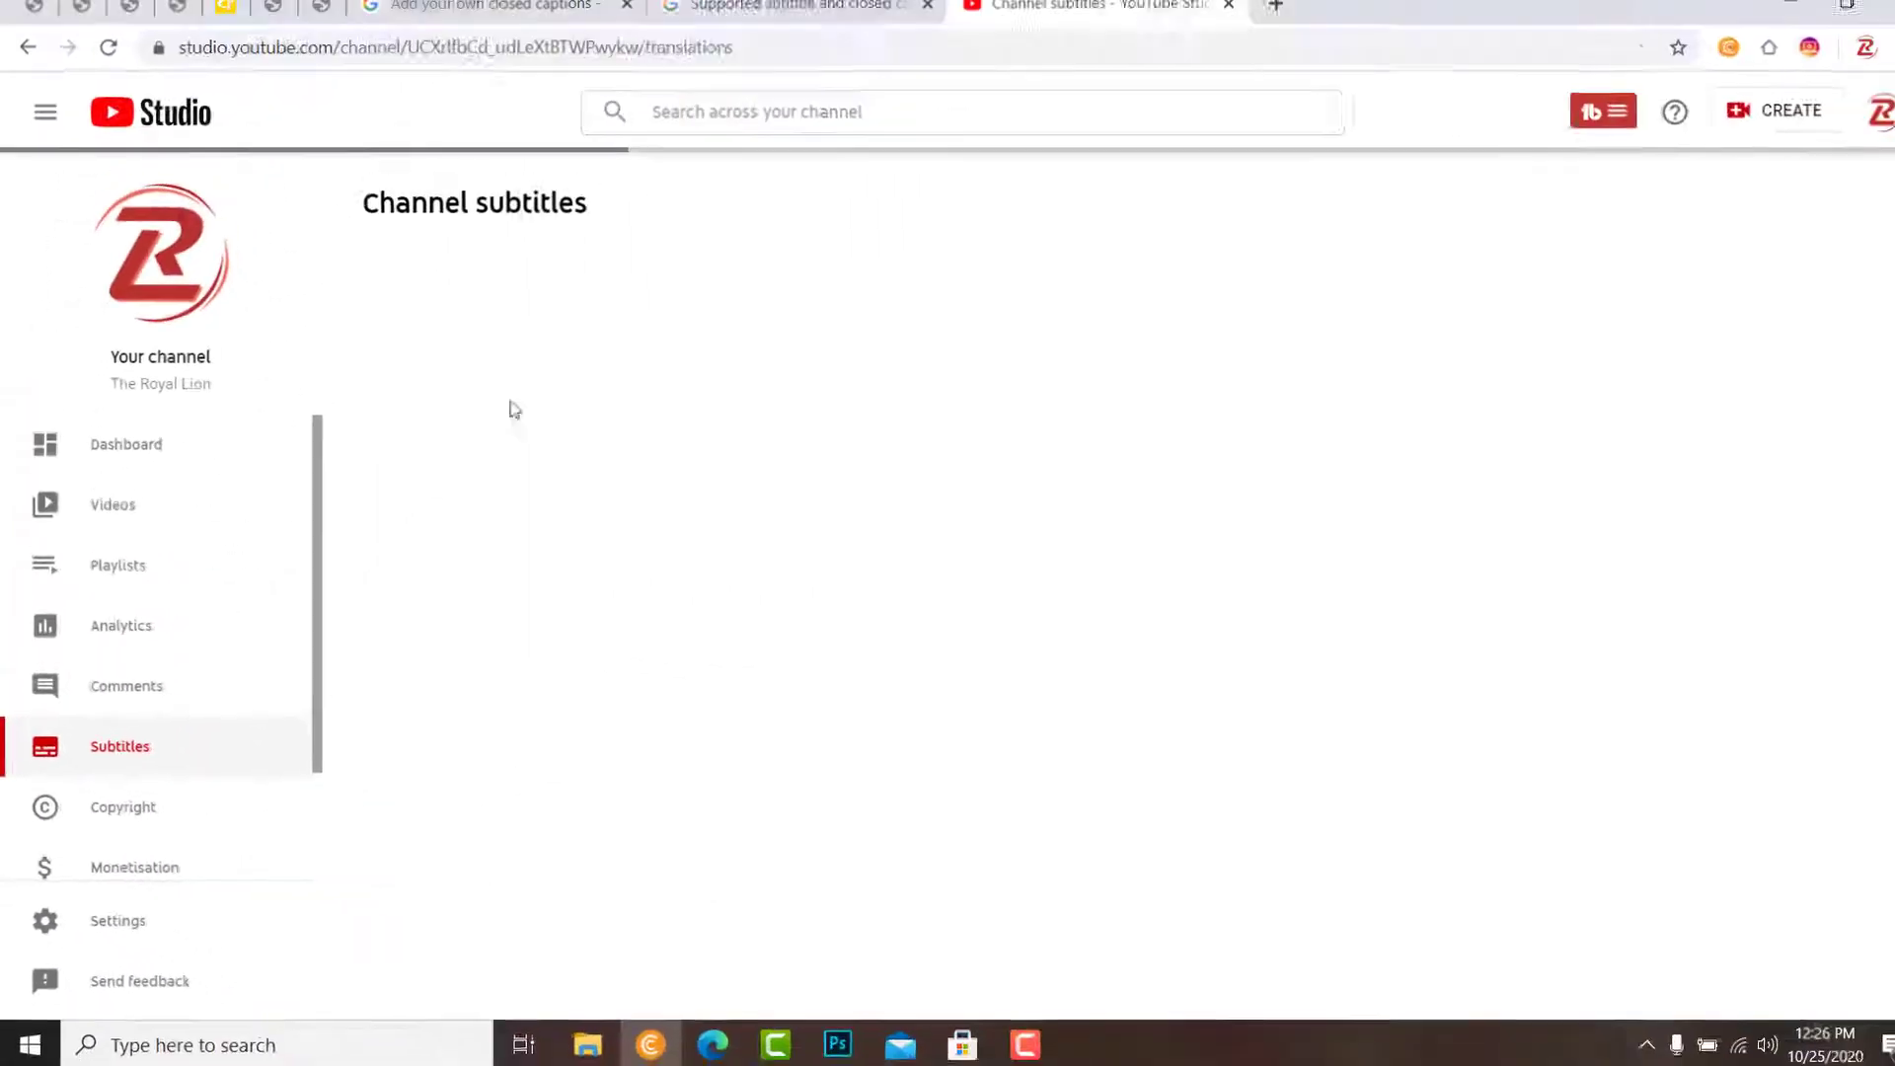
Look through the channel subtitles list and open the subtitles of the video "How to Compare YouTube Channels | SocialBlade".
left_click_drag(1886, 507, 1892, 790)
mouse_move(1892, 663)
left_mouse_down()
mouse_move(1890, 375)
mouse_move(1890, 663)
left_mouse_up()
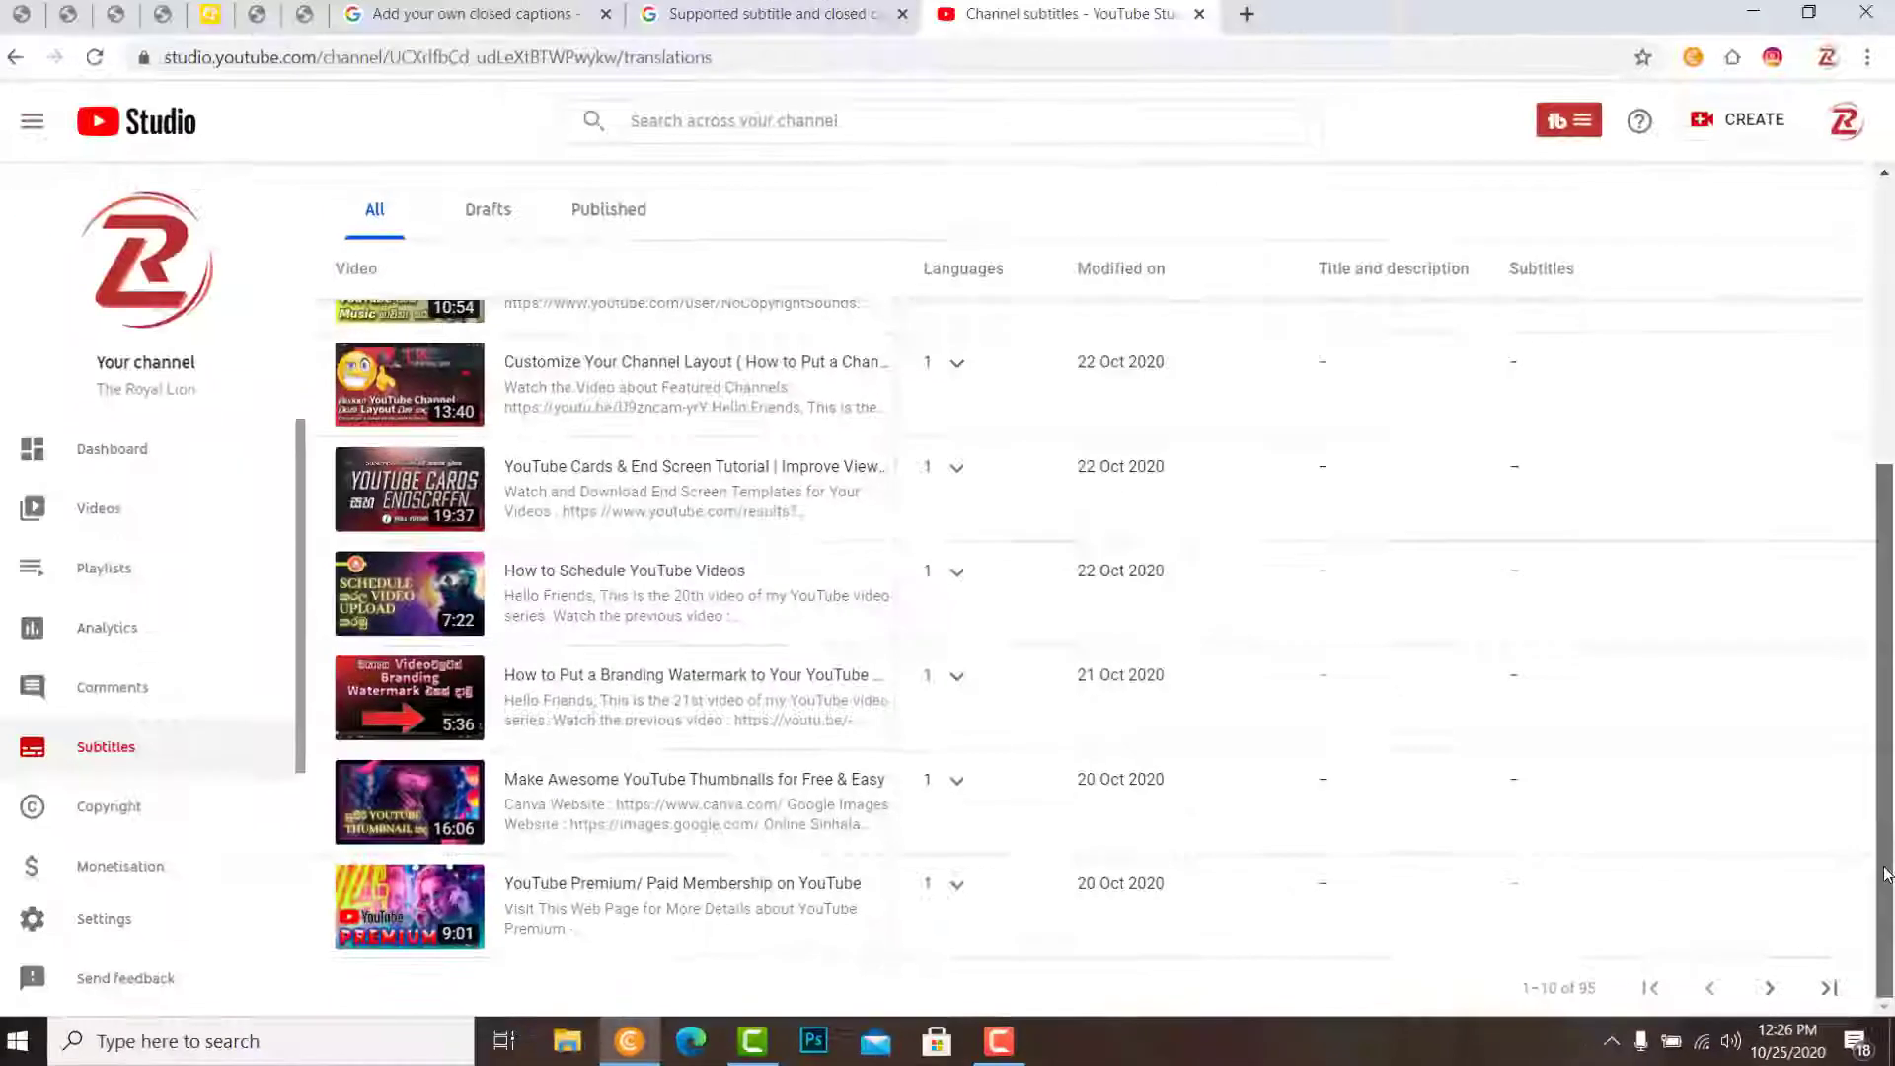
scroll(1888, 473, "up", 5)
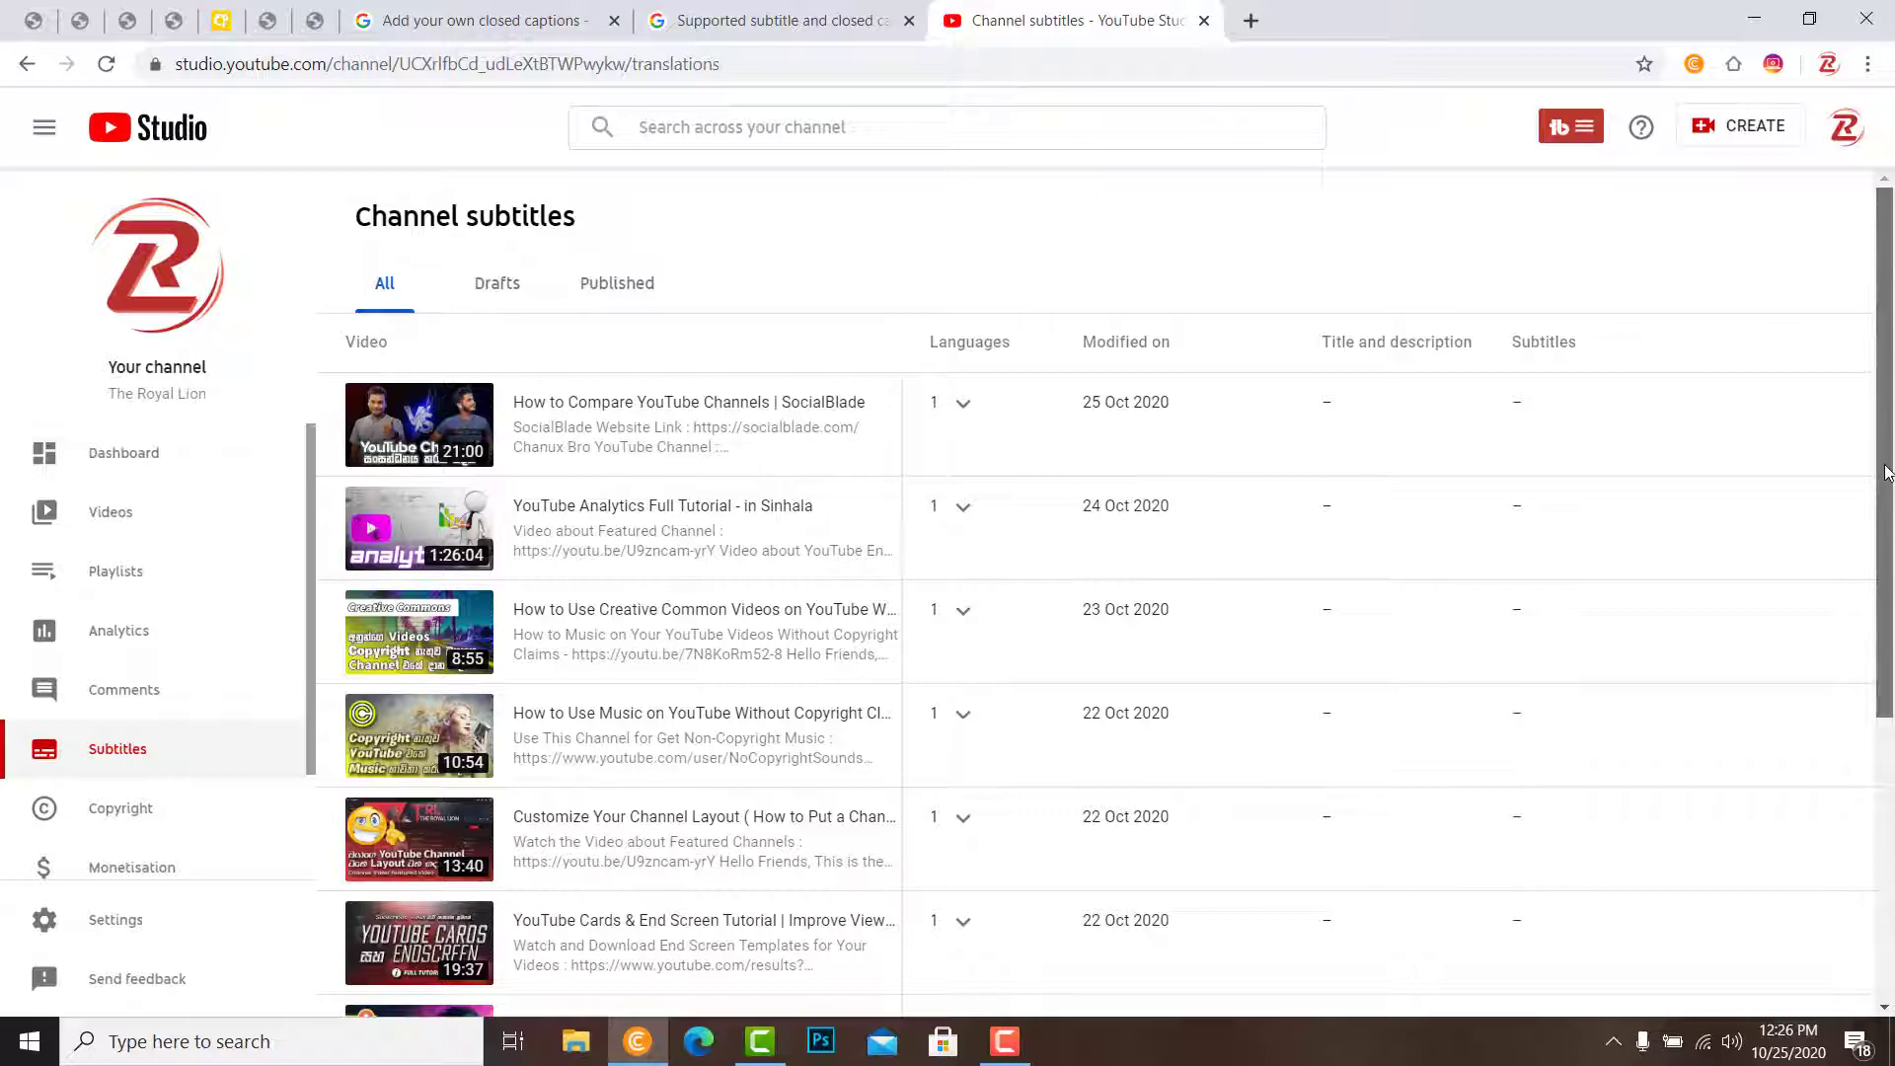
scroll(1889, 473, "down", 4)
scroll(1888, 473, "up", 4)
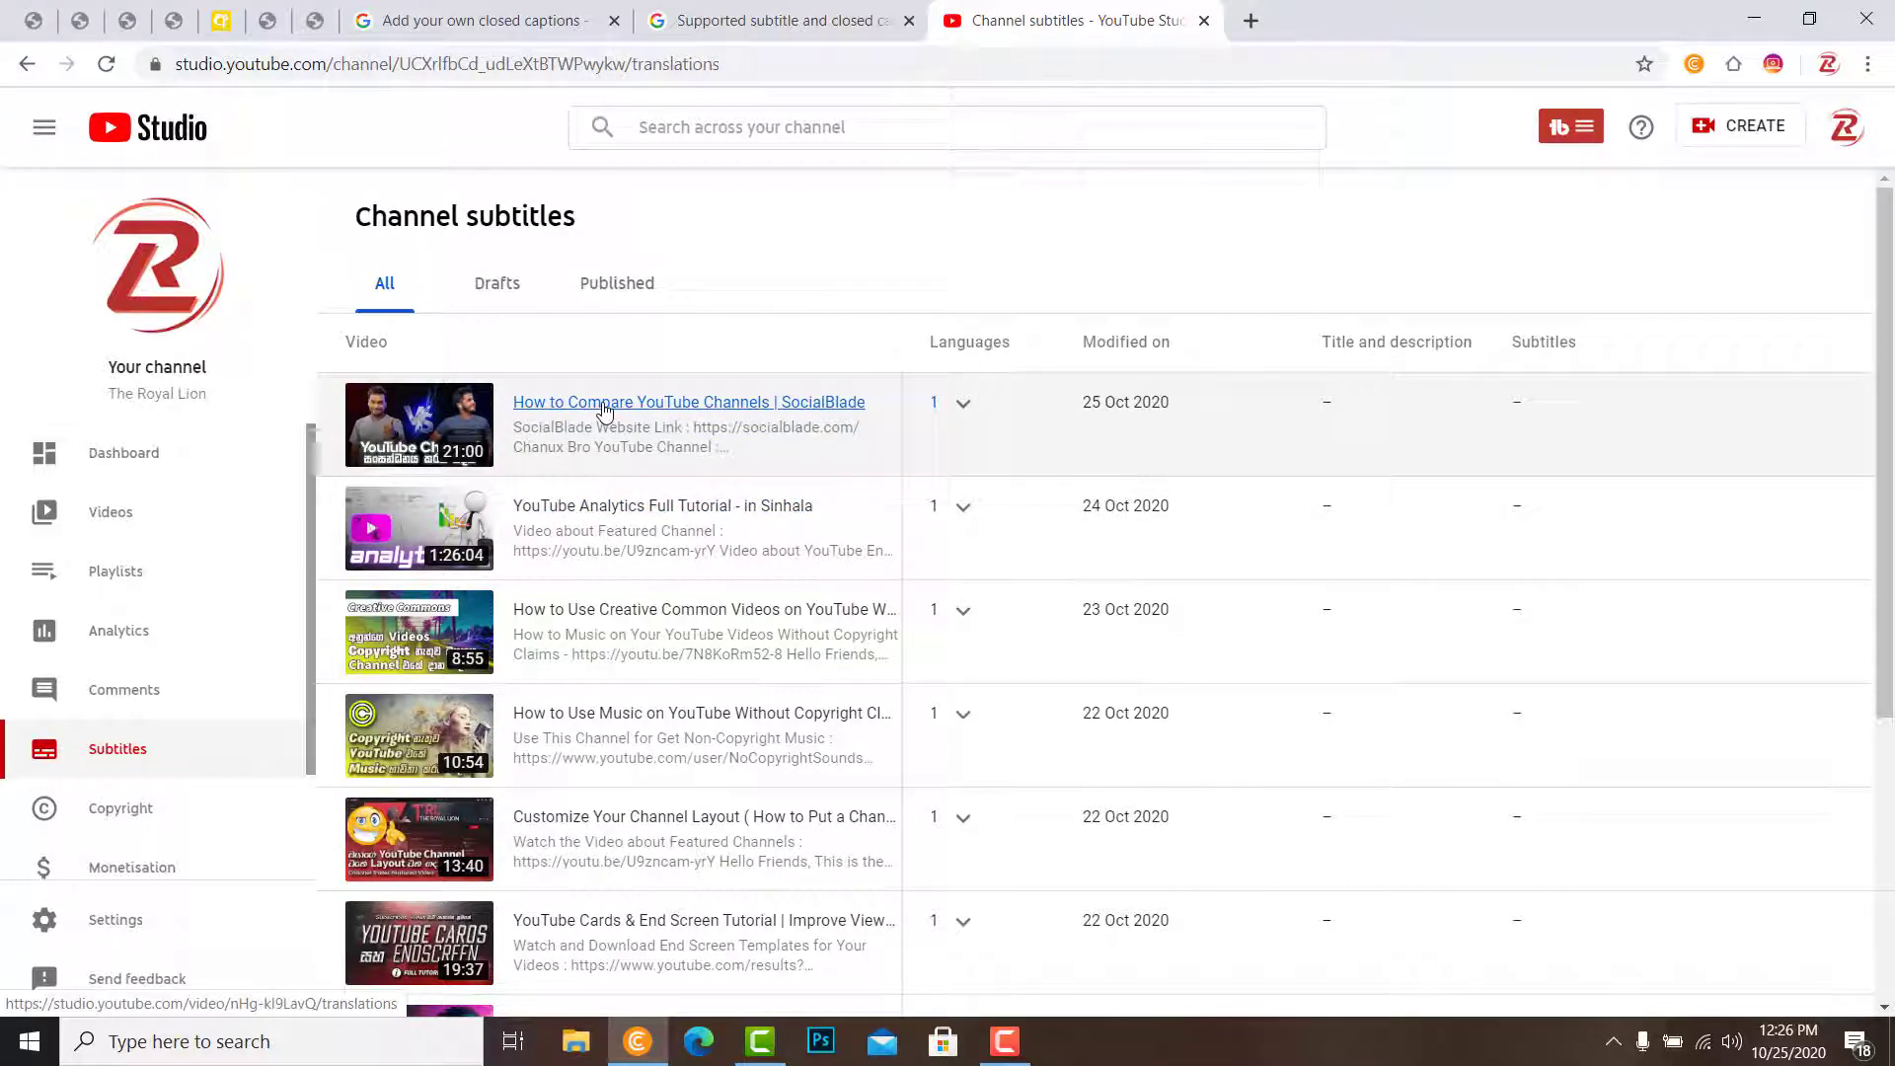
left_click(604, 407)
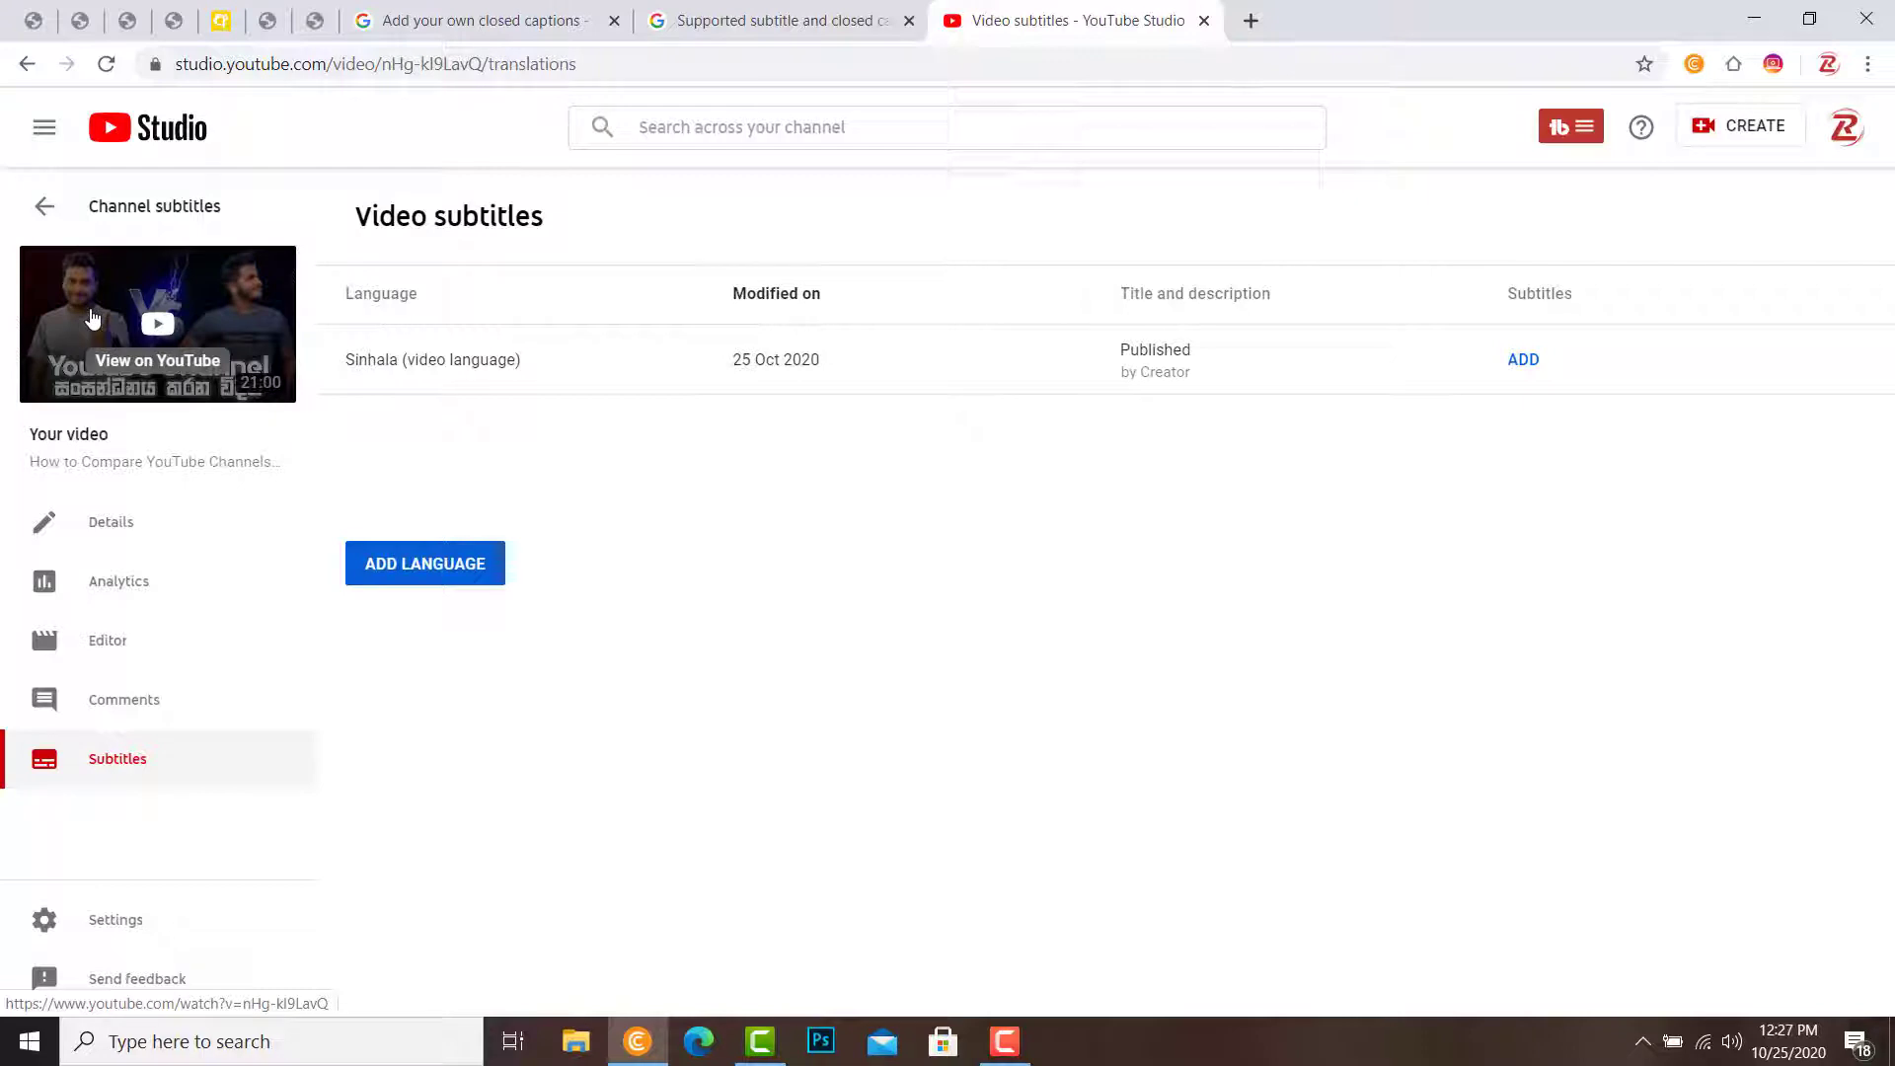
Go to the channel videos, open the details of "How to Compare YouTube Channels | SocialBlade" and review its basic information.
left_click(150, 207)
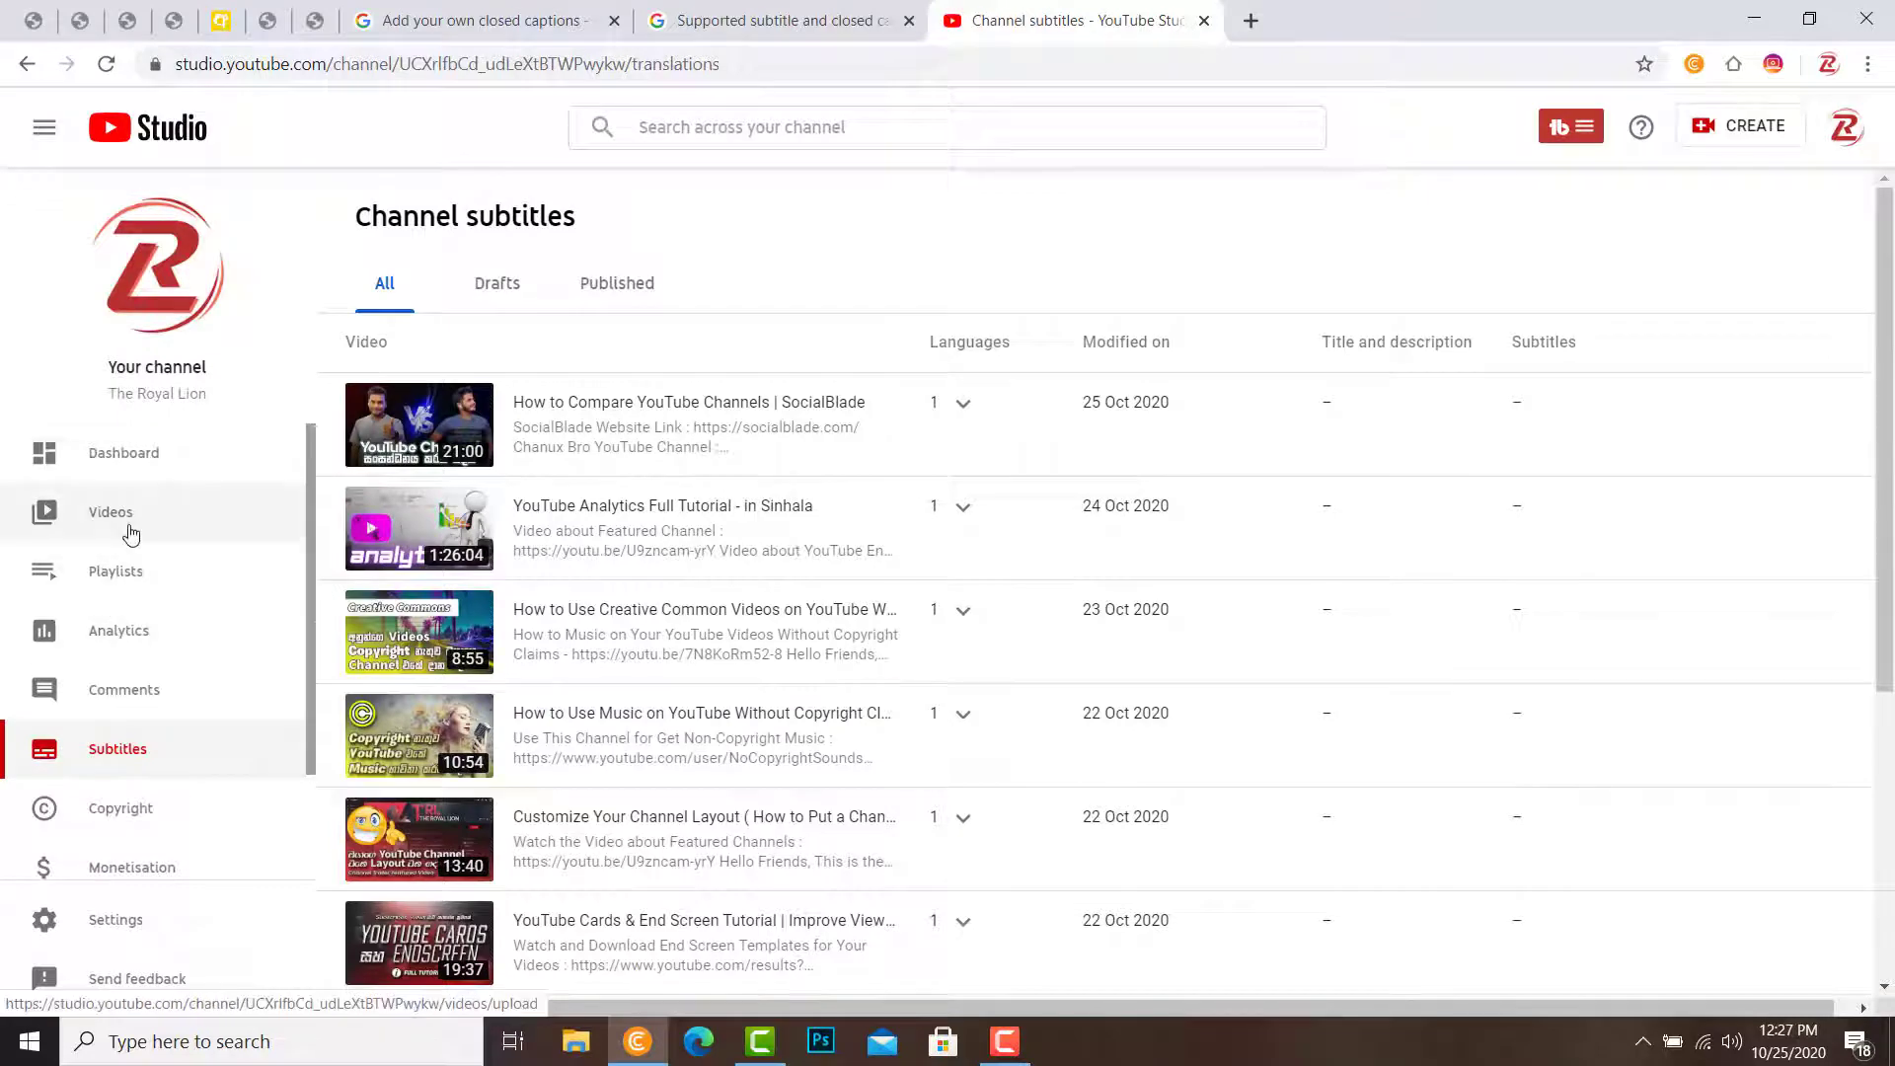
left_click(130, 531)
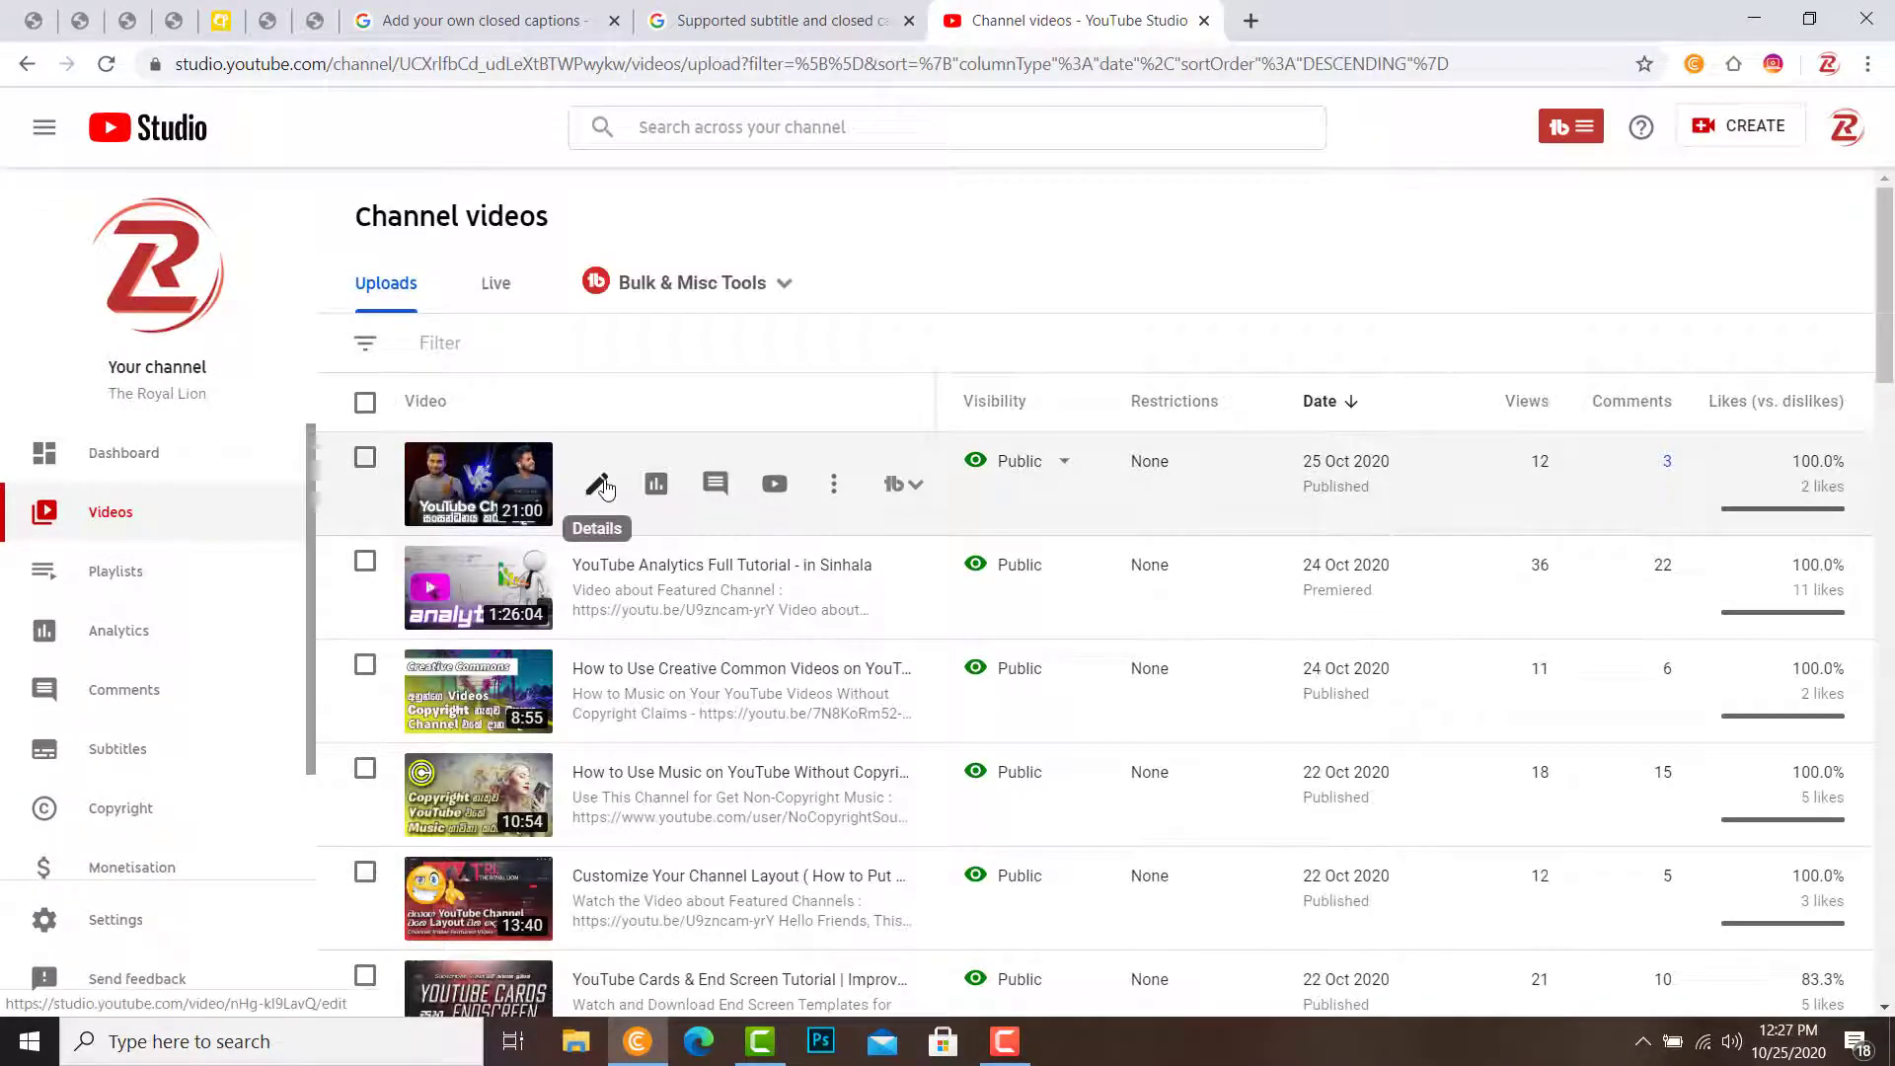
left_click(600, 486)
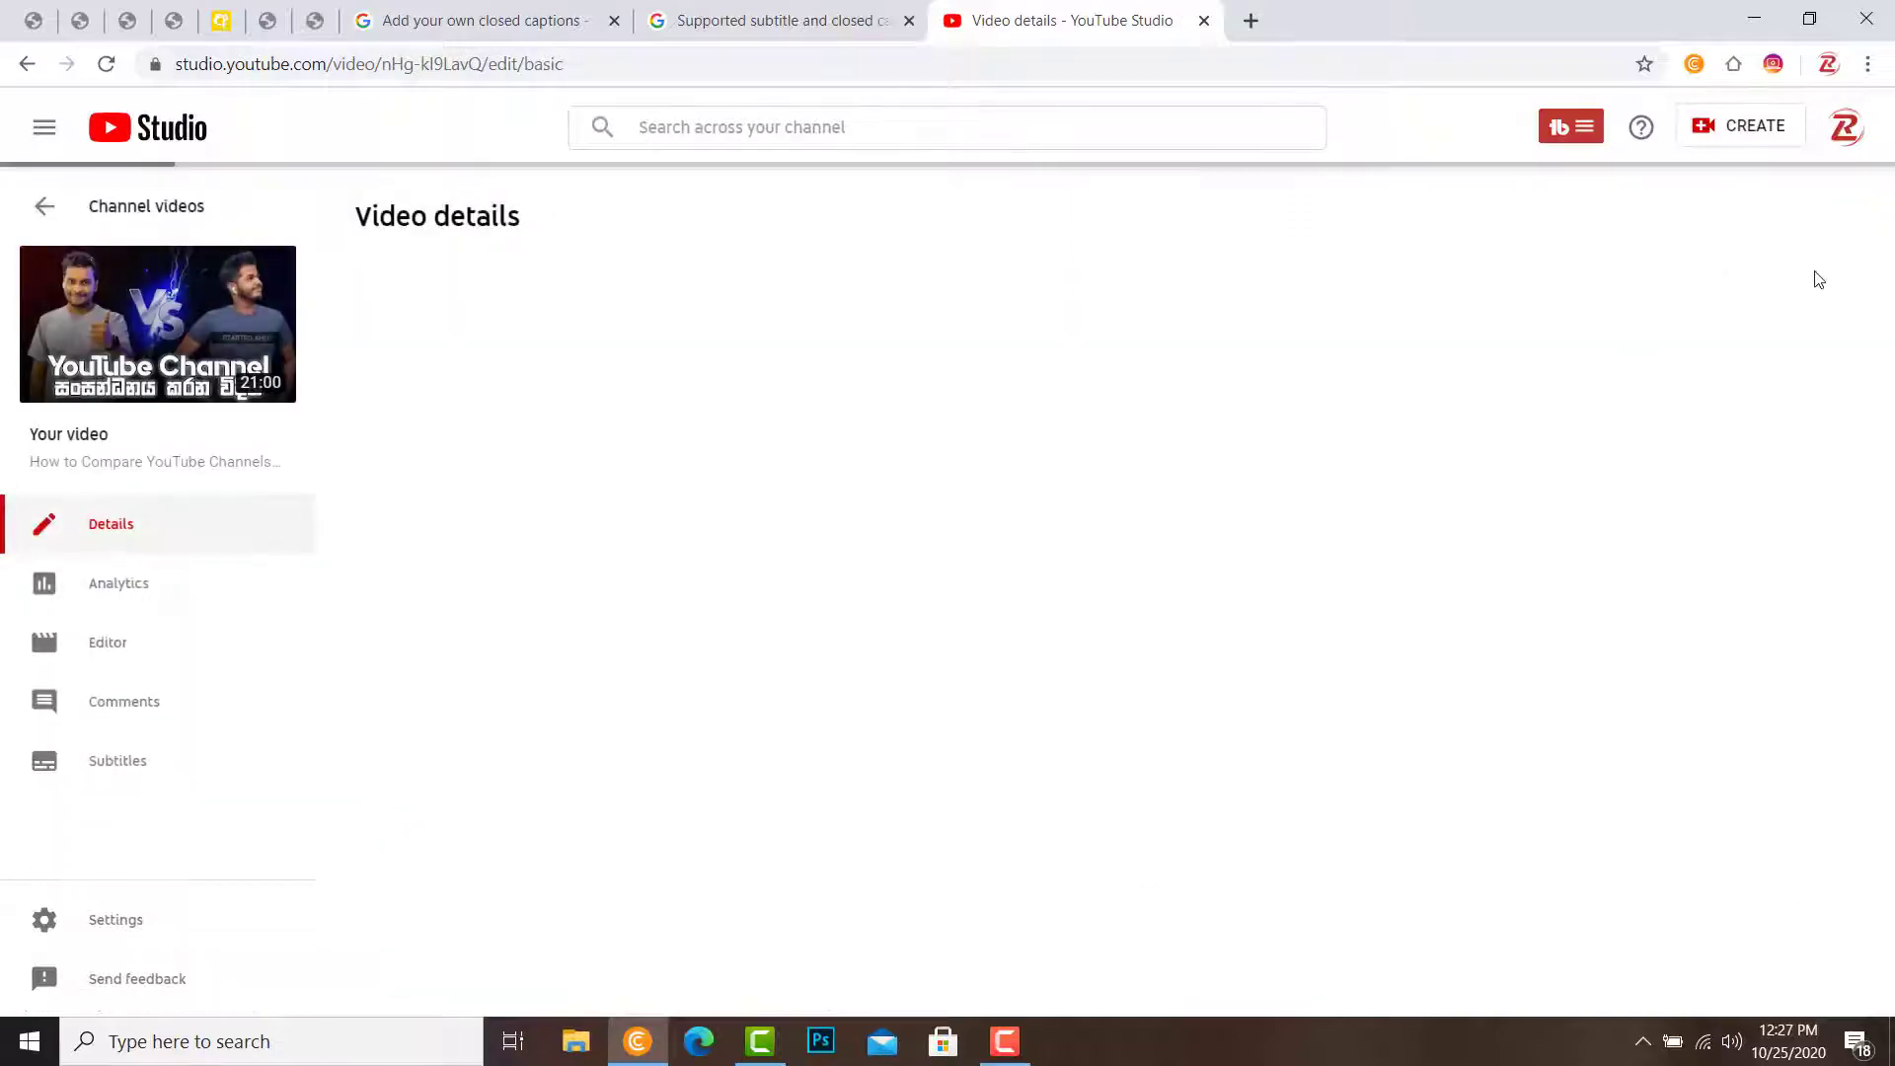
scroll(1891, 385, "down", 5)
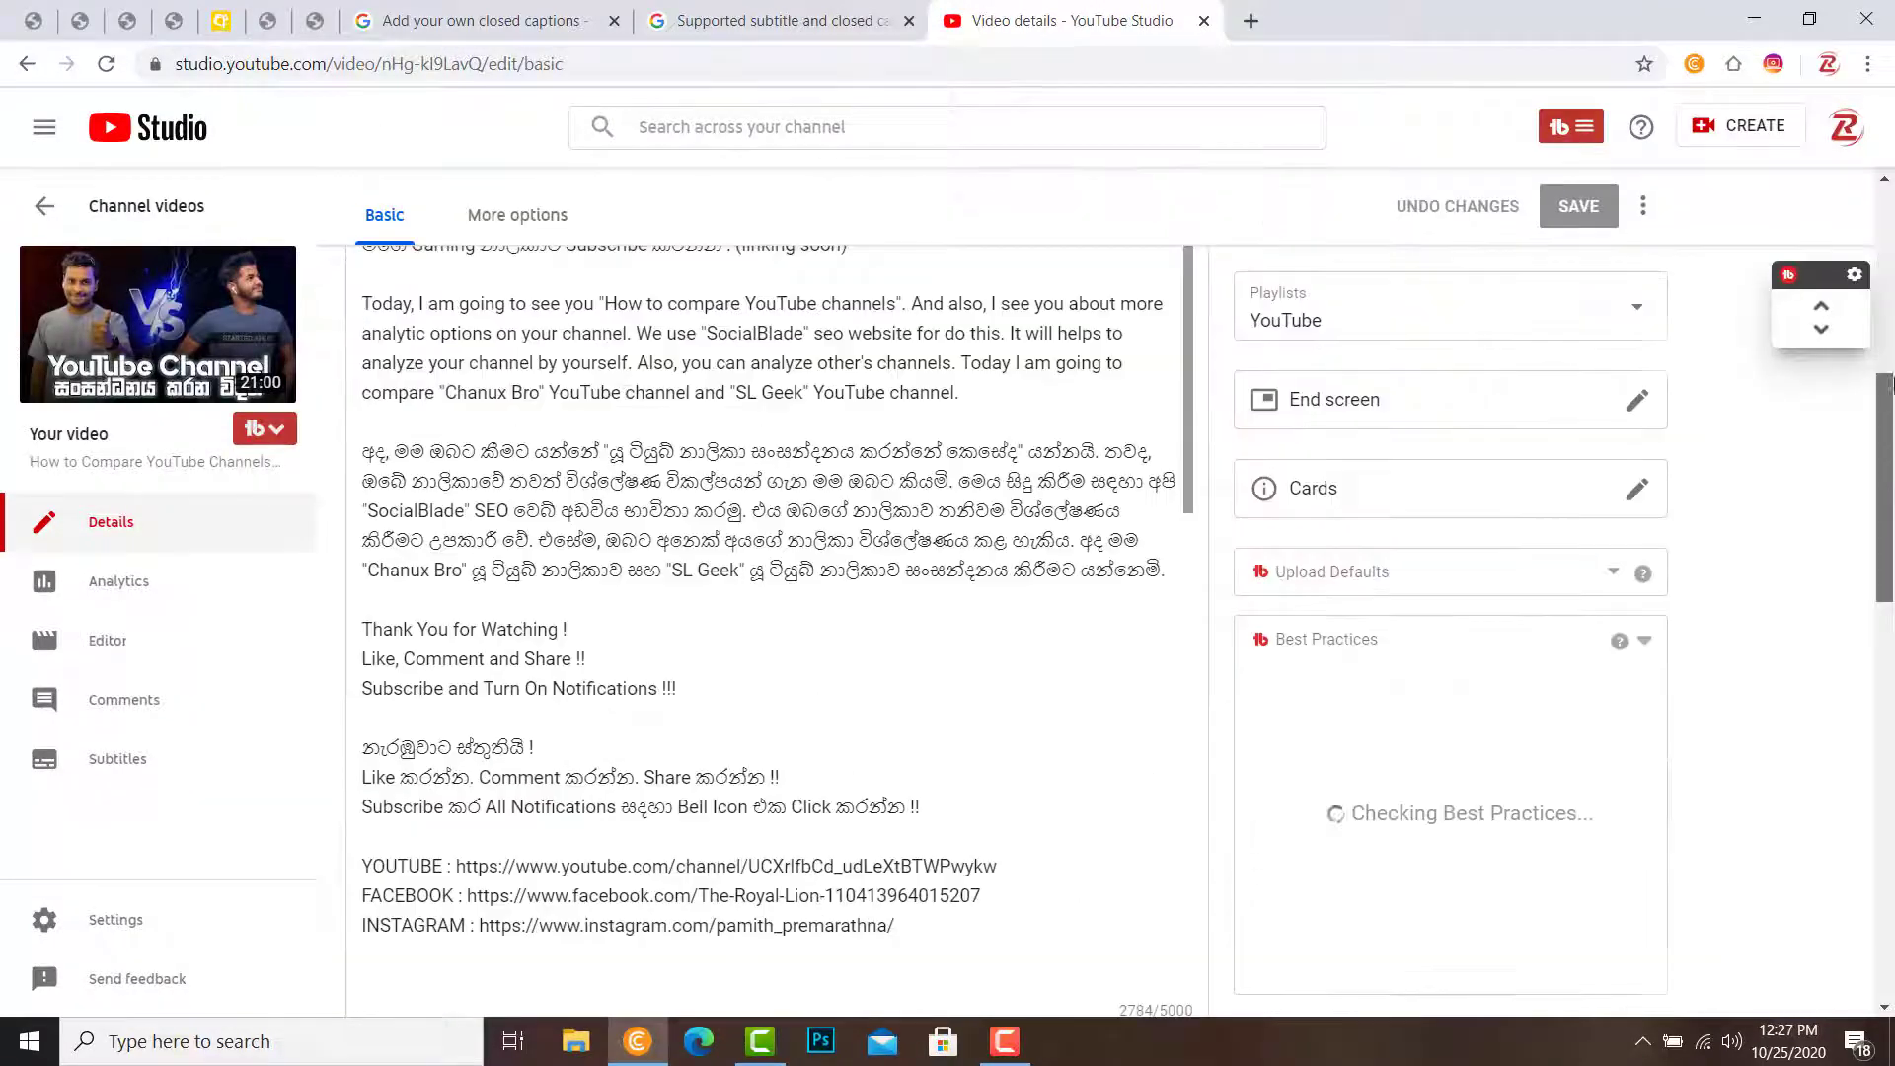
left_click_drag(1891, 385, 1890, 504)
left_click_drag(1890, 567, 1876, 170)
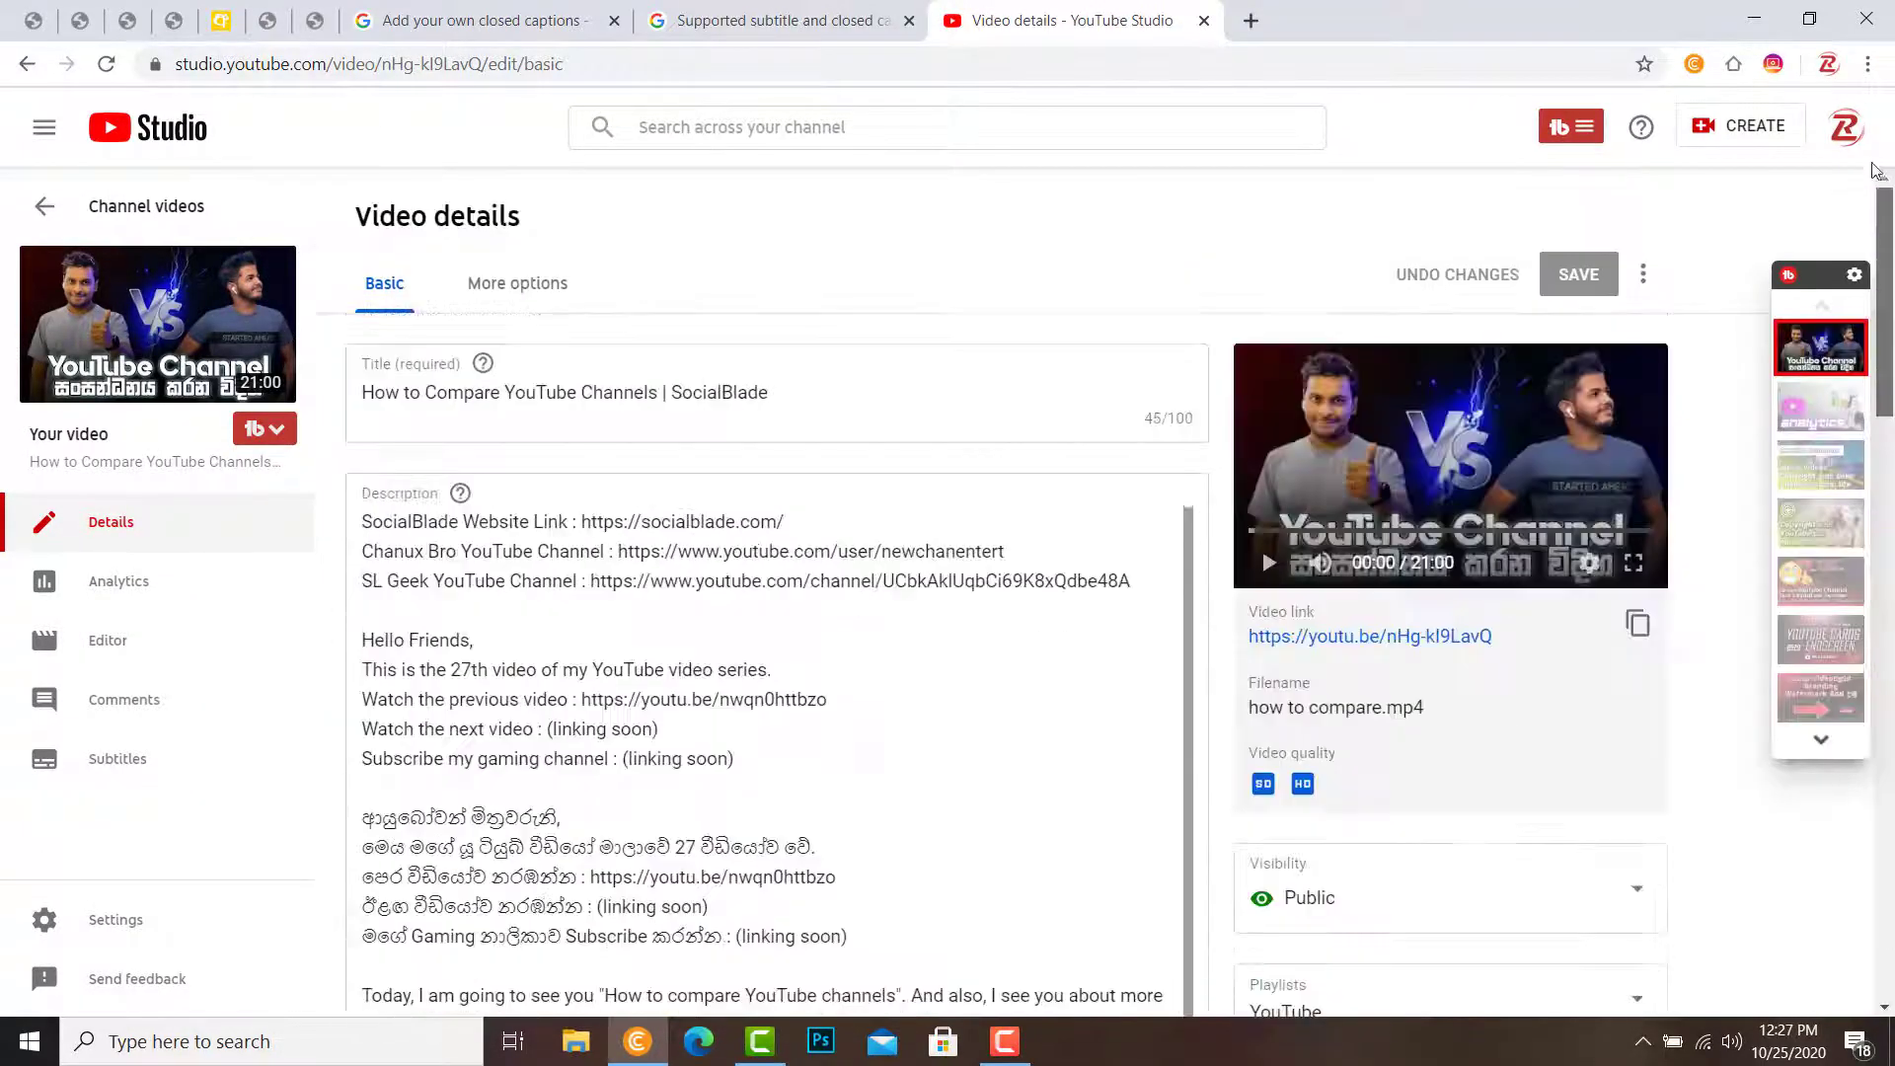
Examine the original video language setting and its available languages in the video's advanced details.
left_click(514, 284)
scroll(1890, 494, "down", 2)
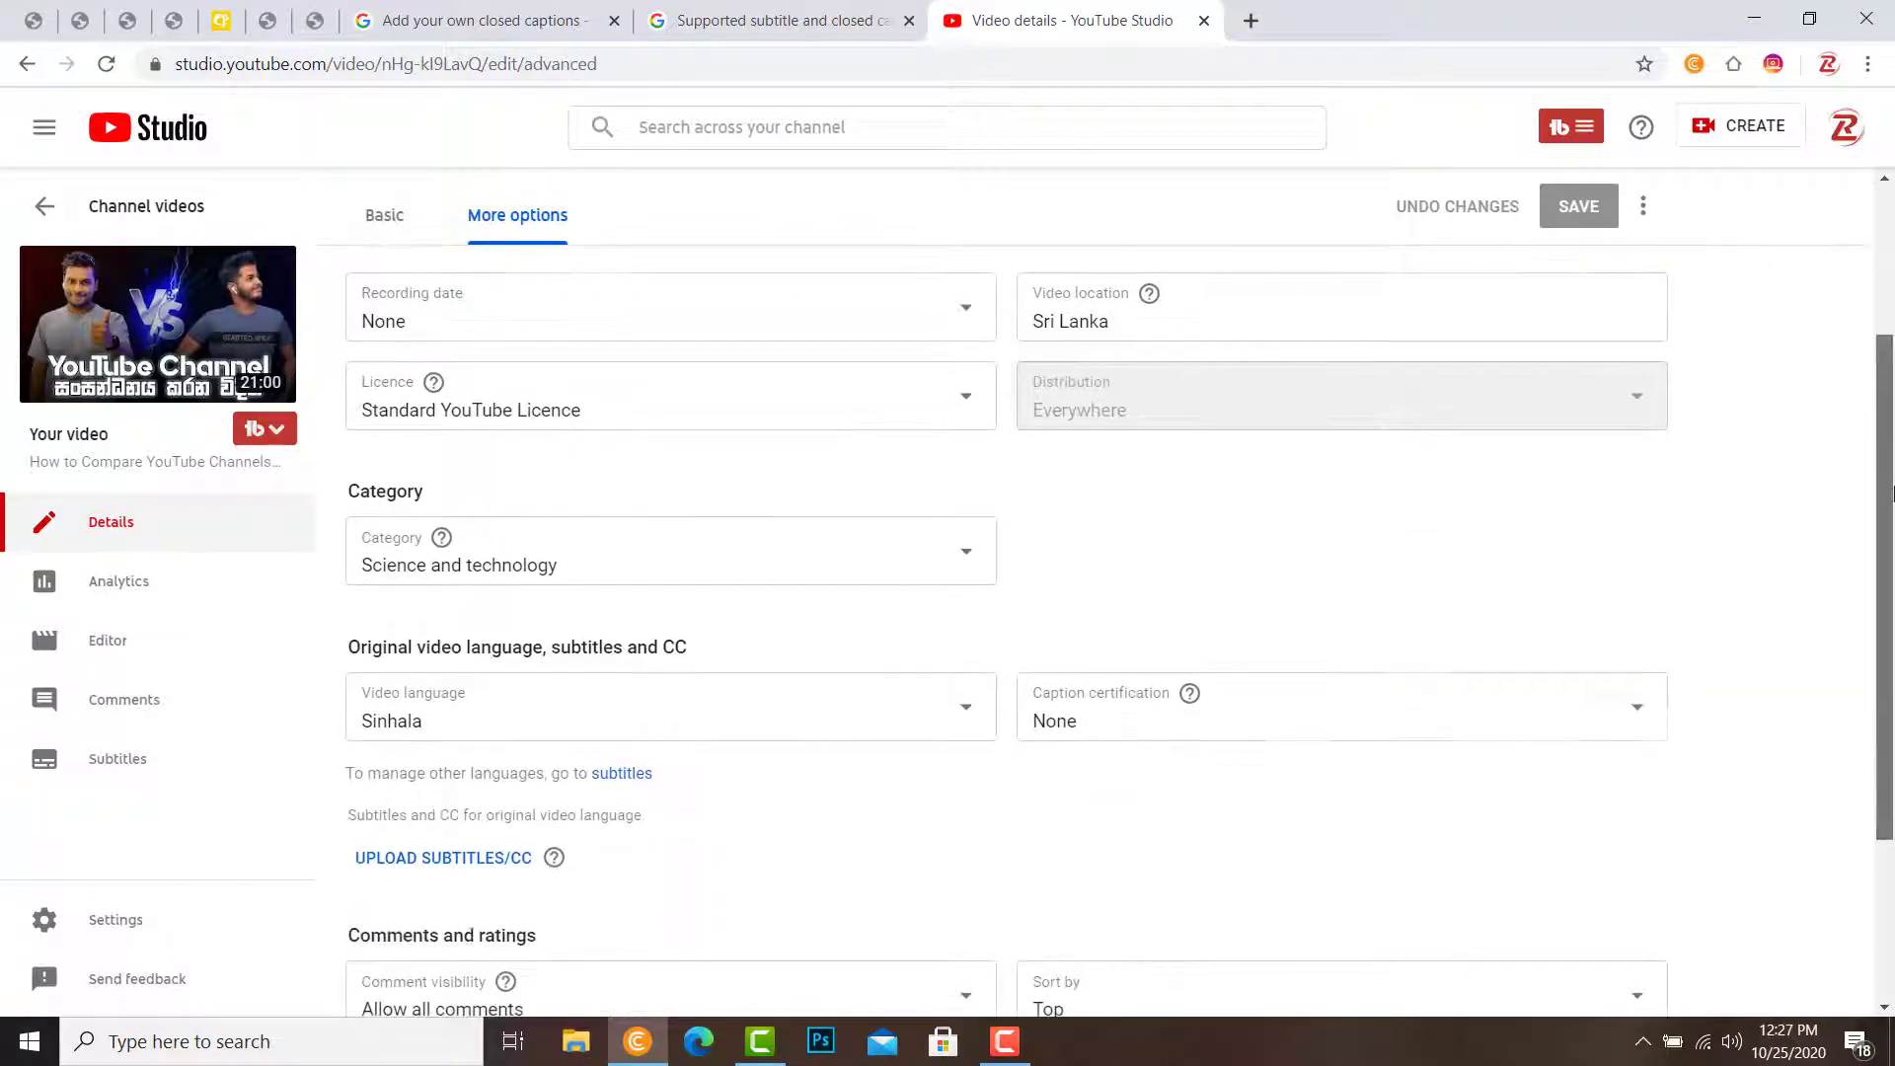
left_click_drag(1890, 493, 1890, 642)
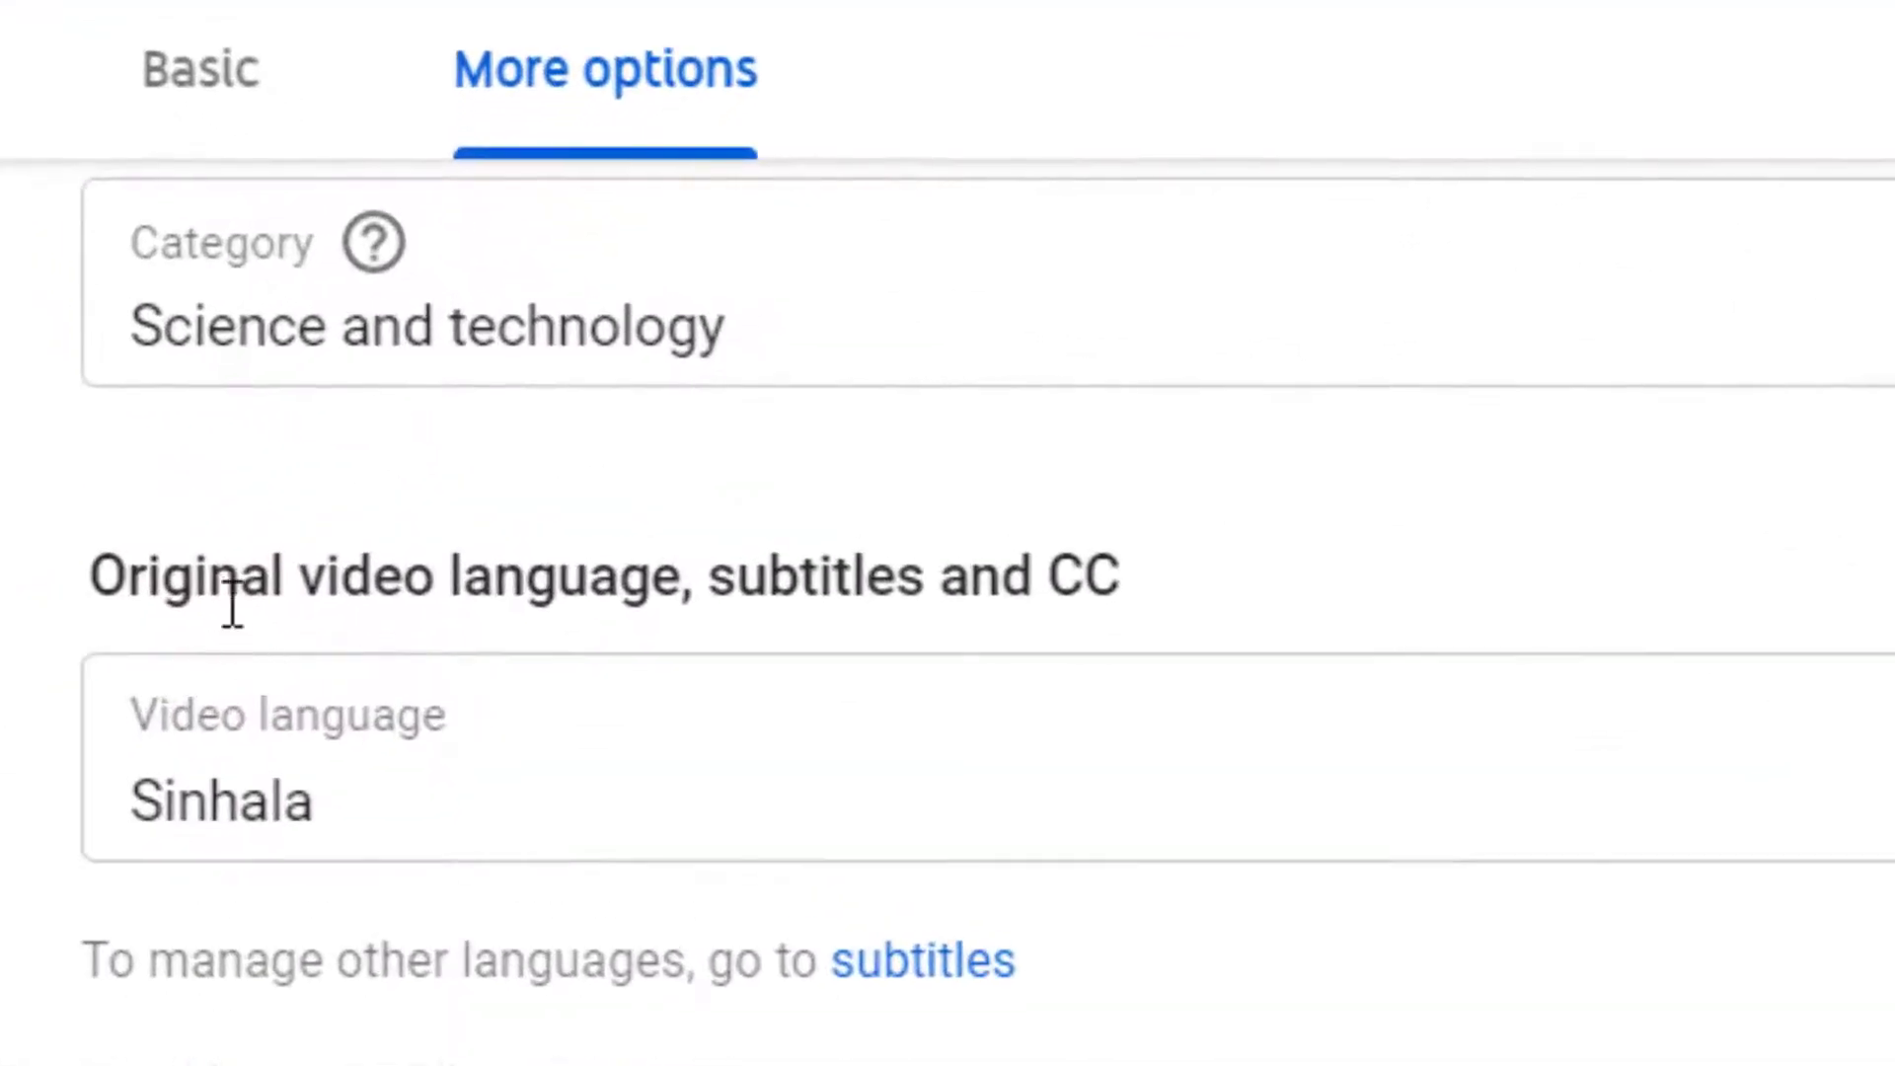
left_click_drag(237, 578, 1099, 605)
left_click(172, 541)
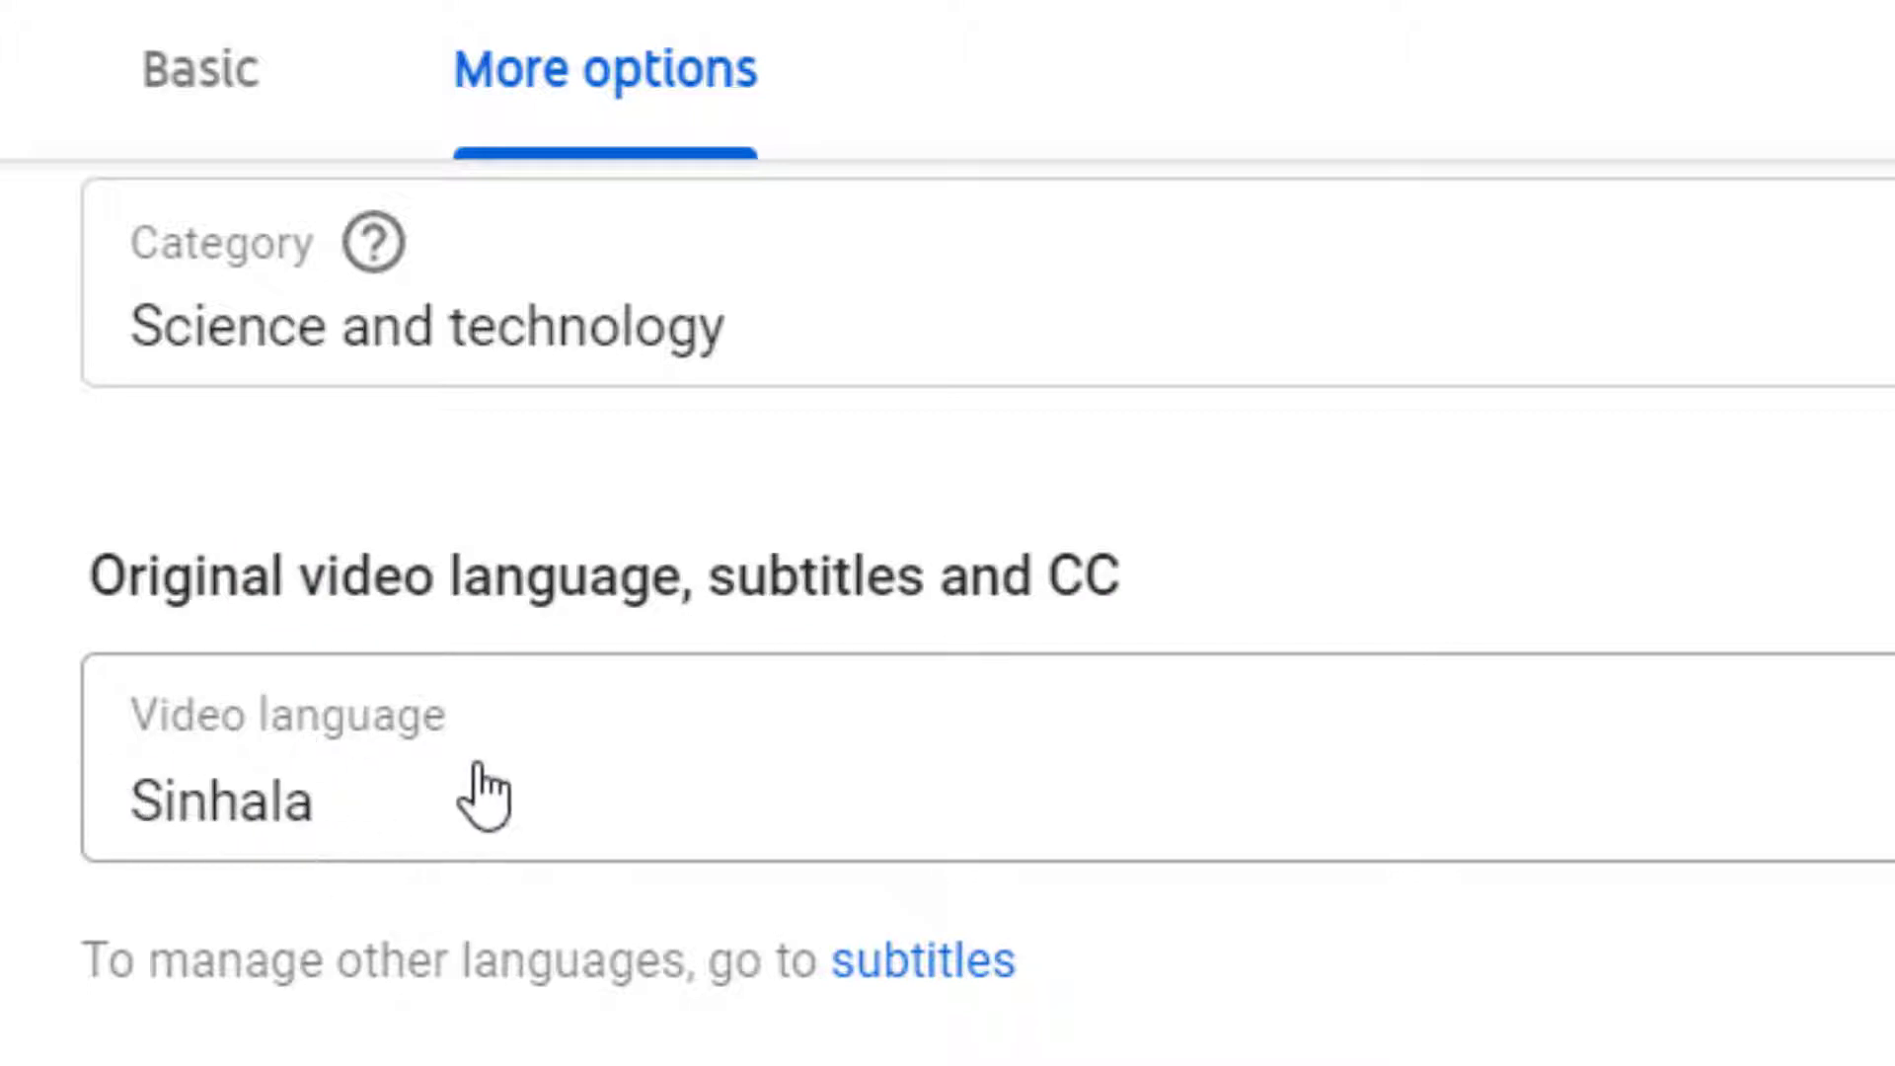
left_click(871, 797)
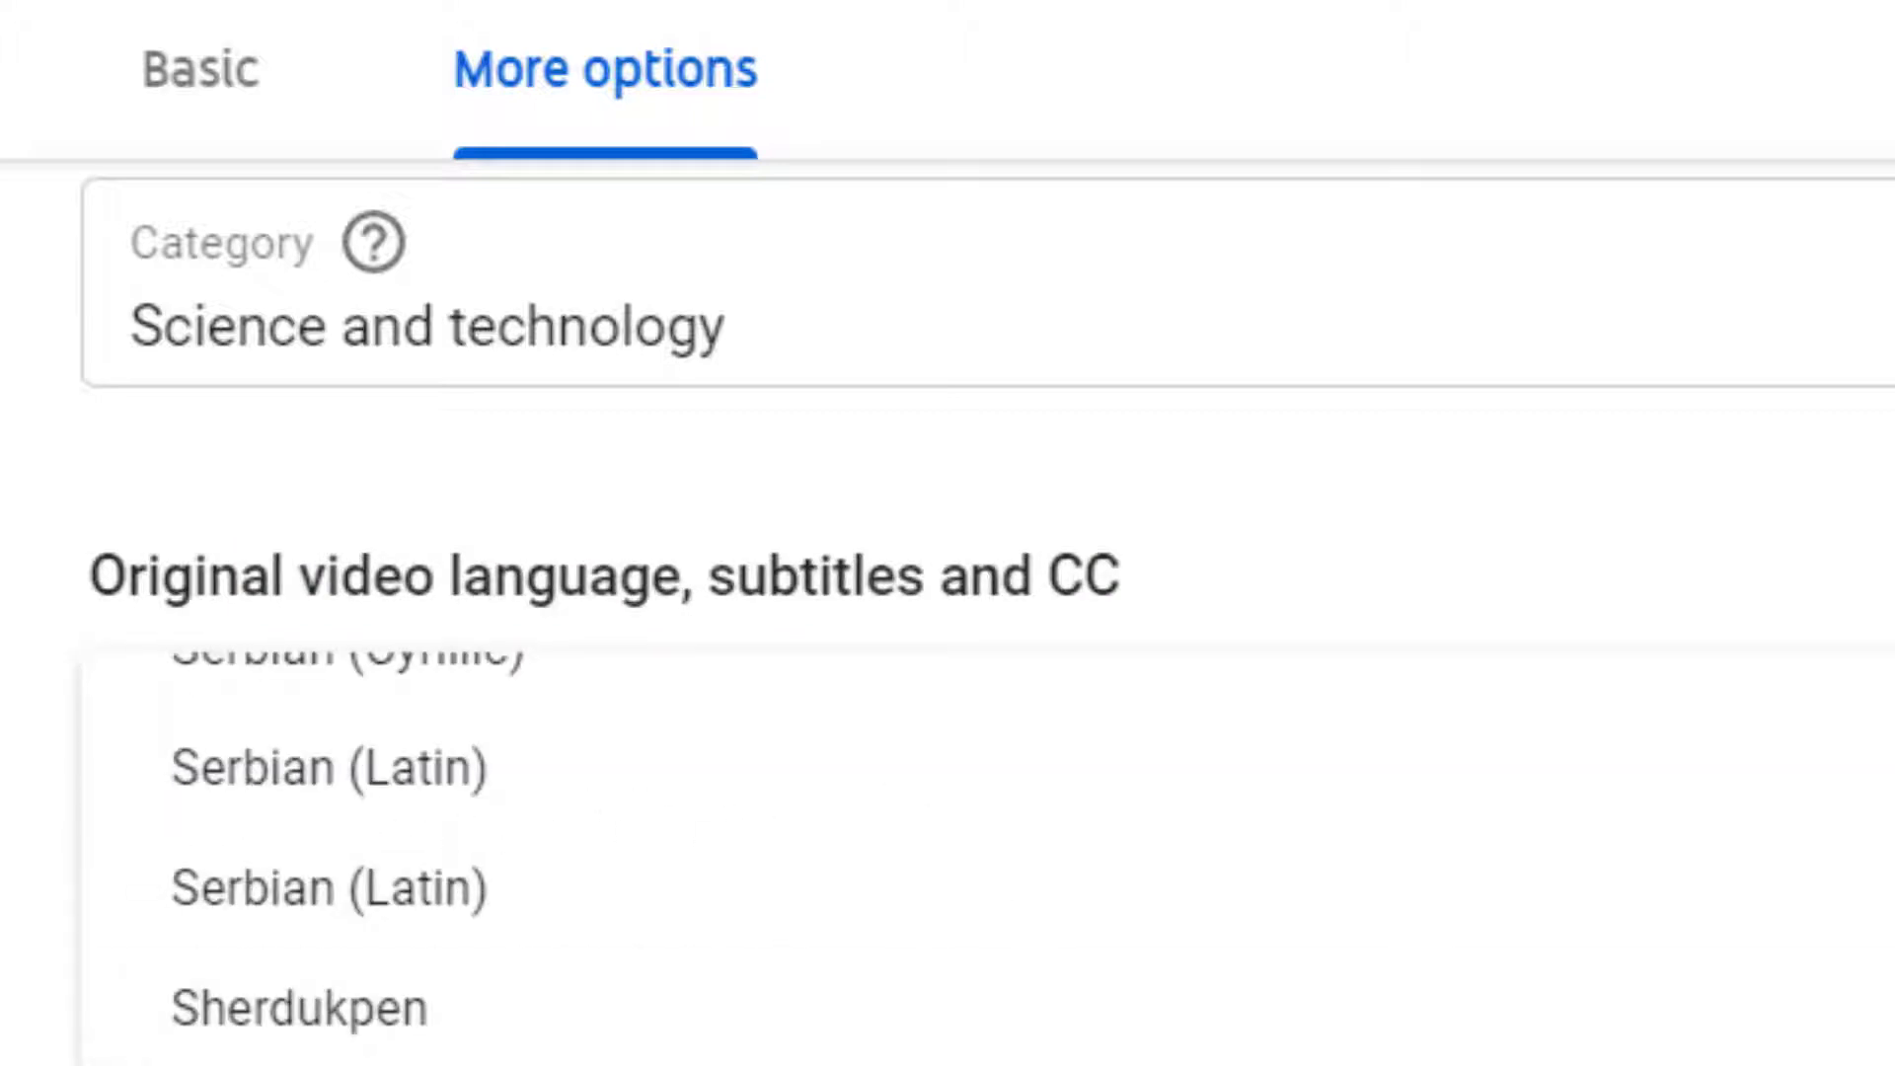
left_click(191, 480)
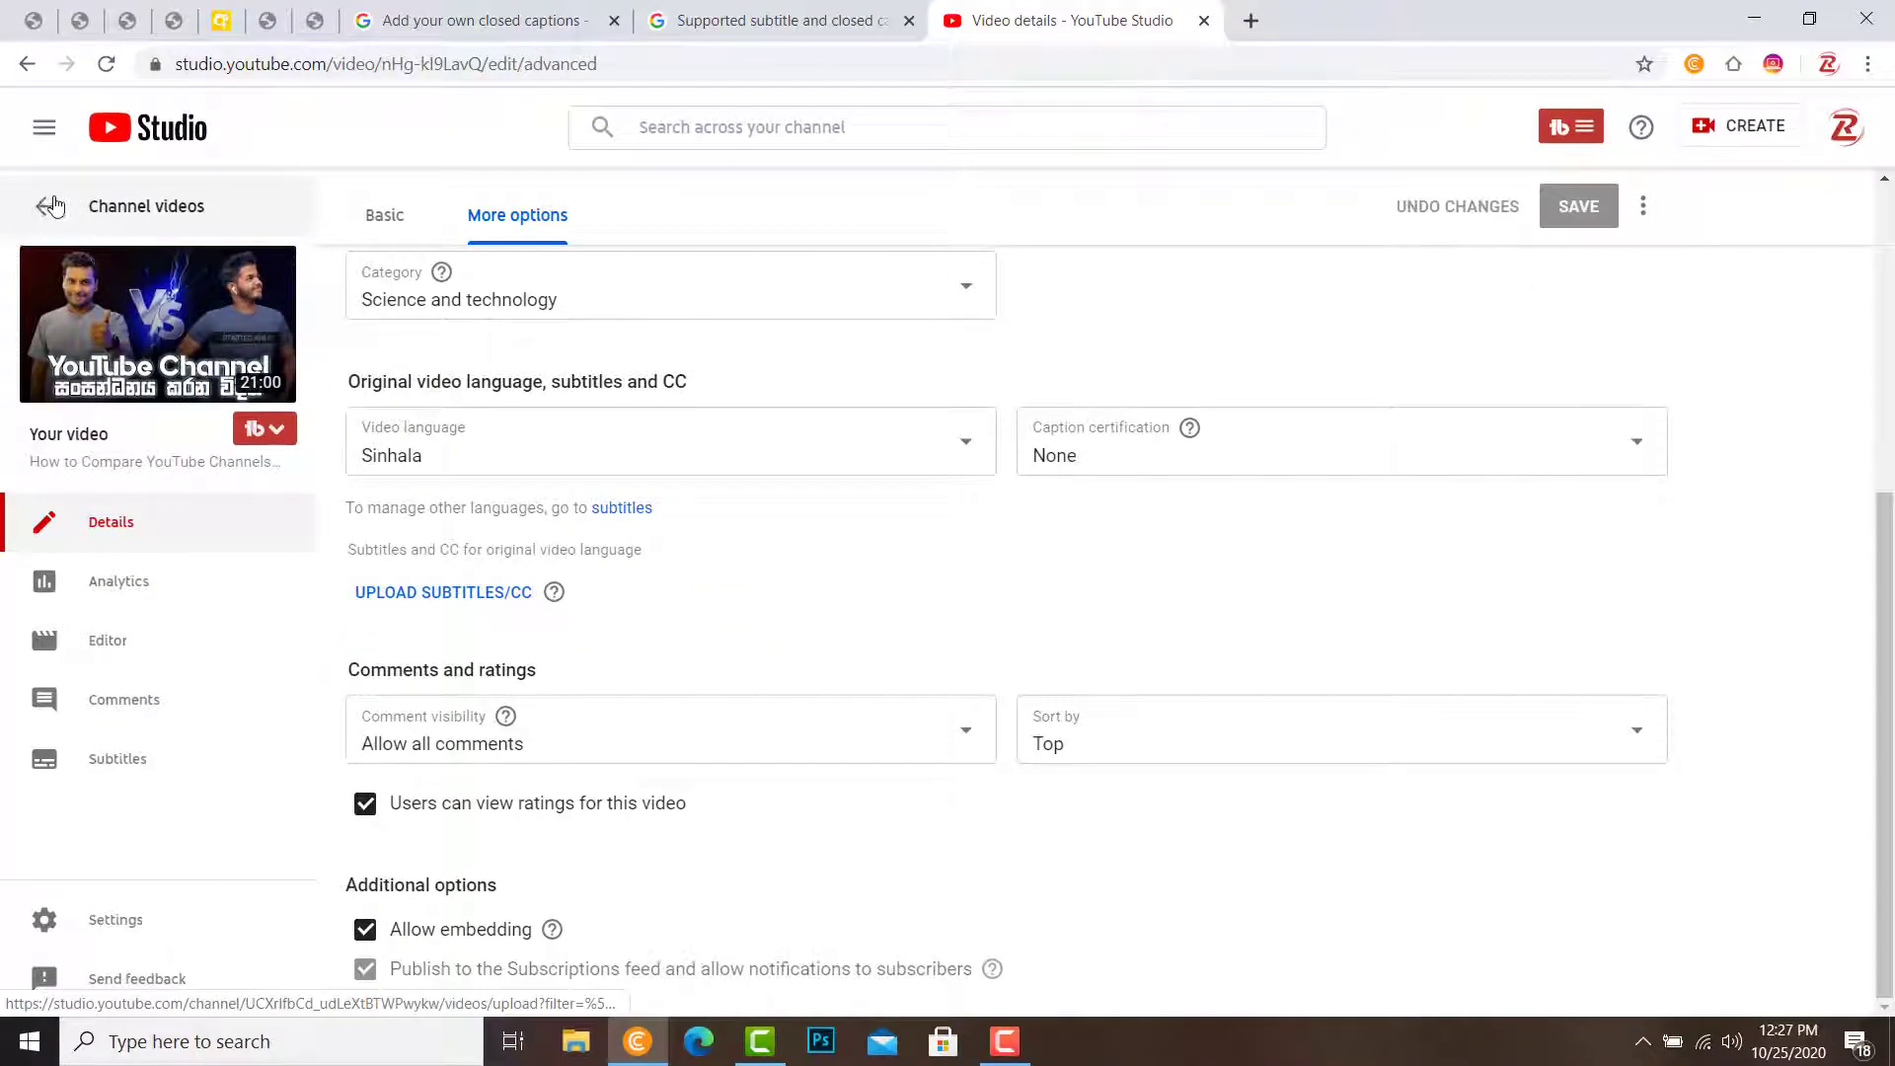
Return to the channel subtitles list and open the subtitles of "How to Compare YouTube Channels | SocialBlade".
left_click(52, 206)
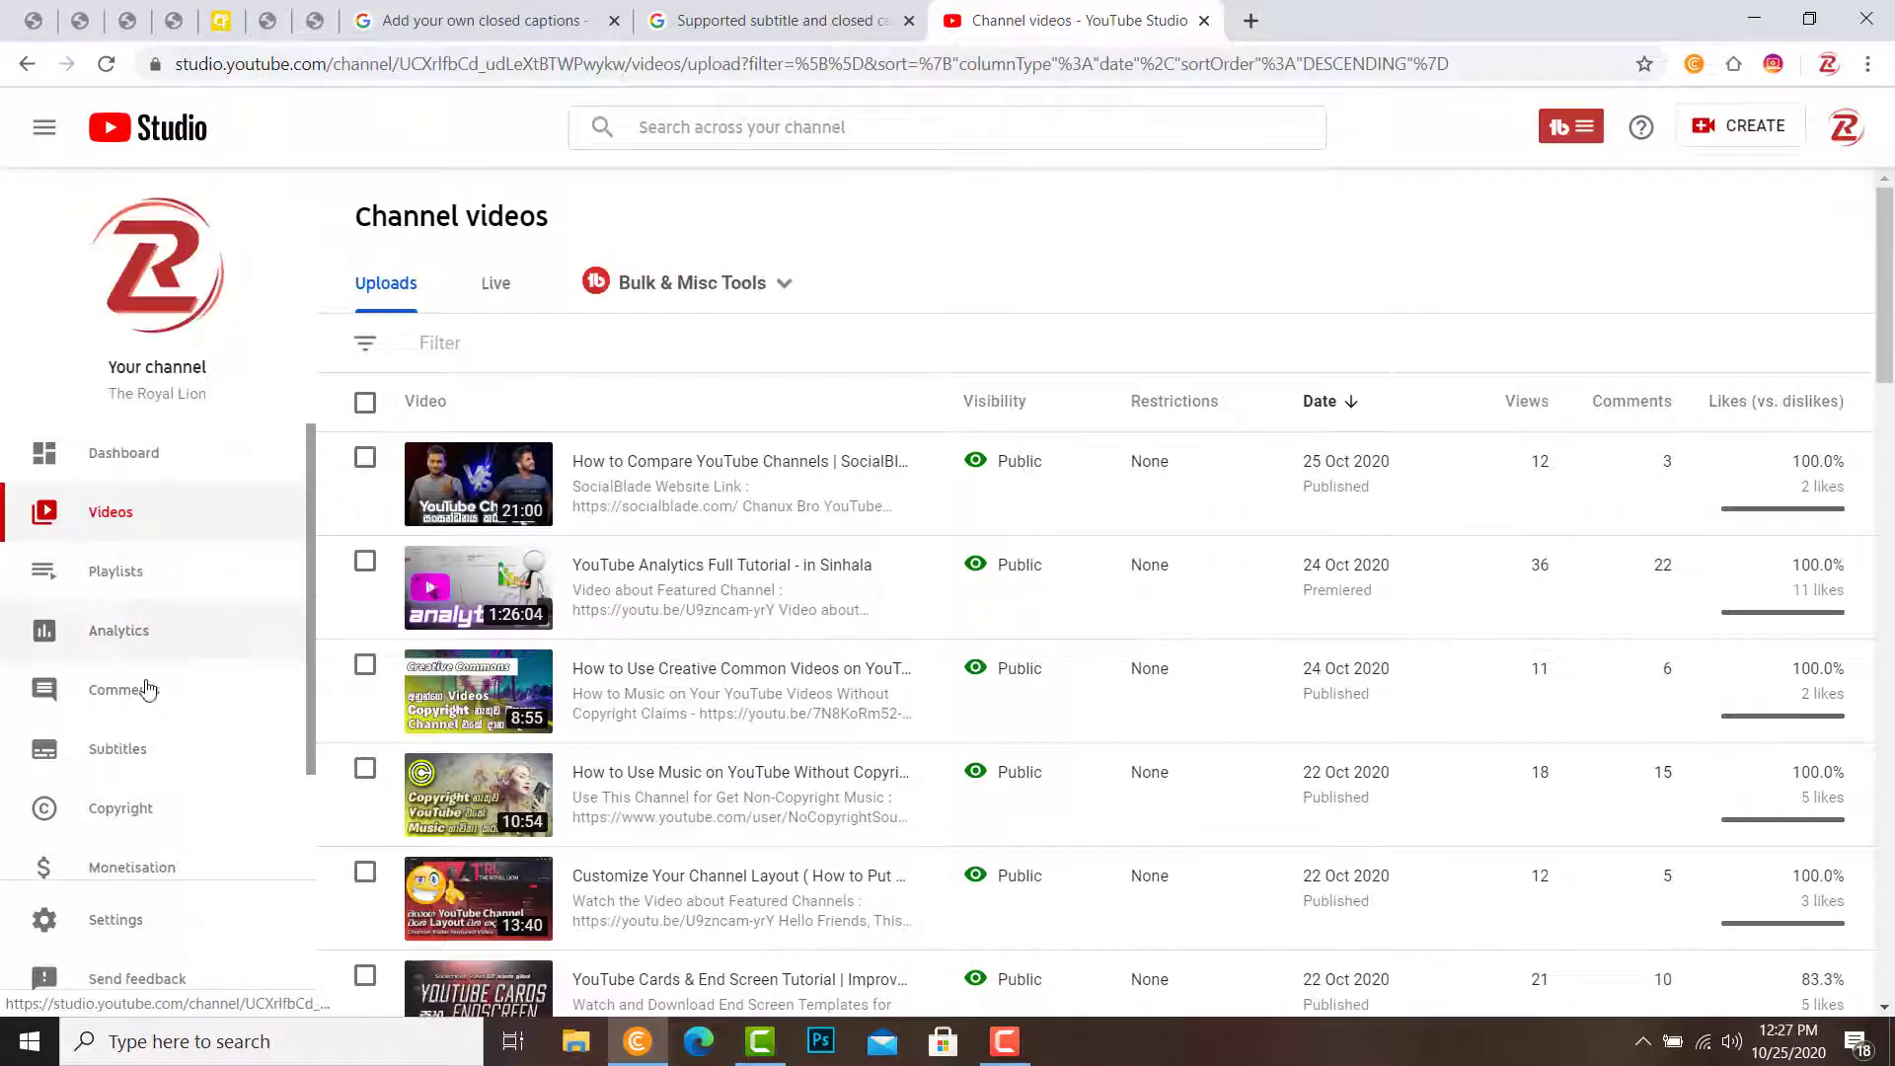
left_click(153, 748)
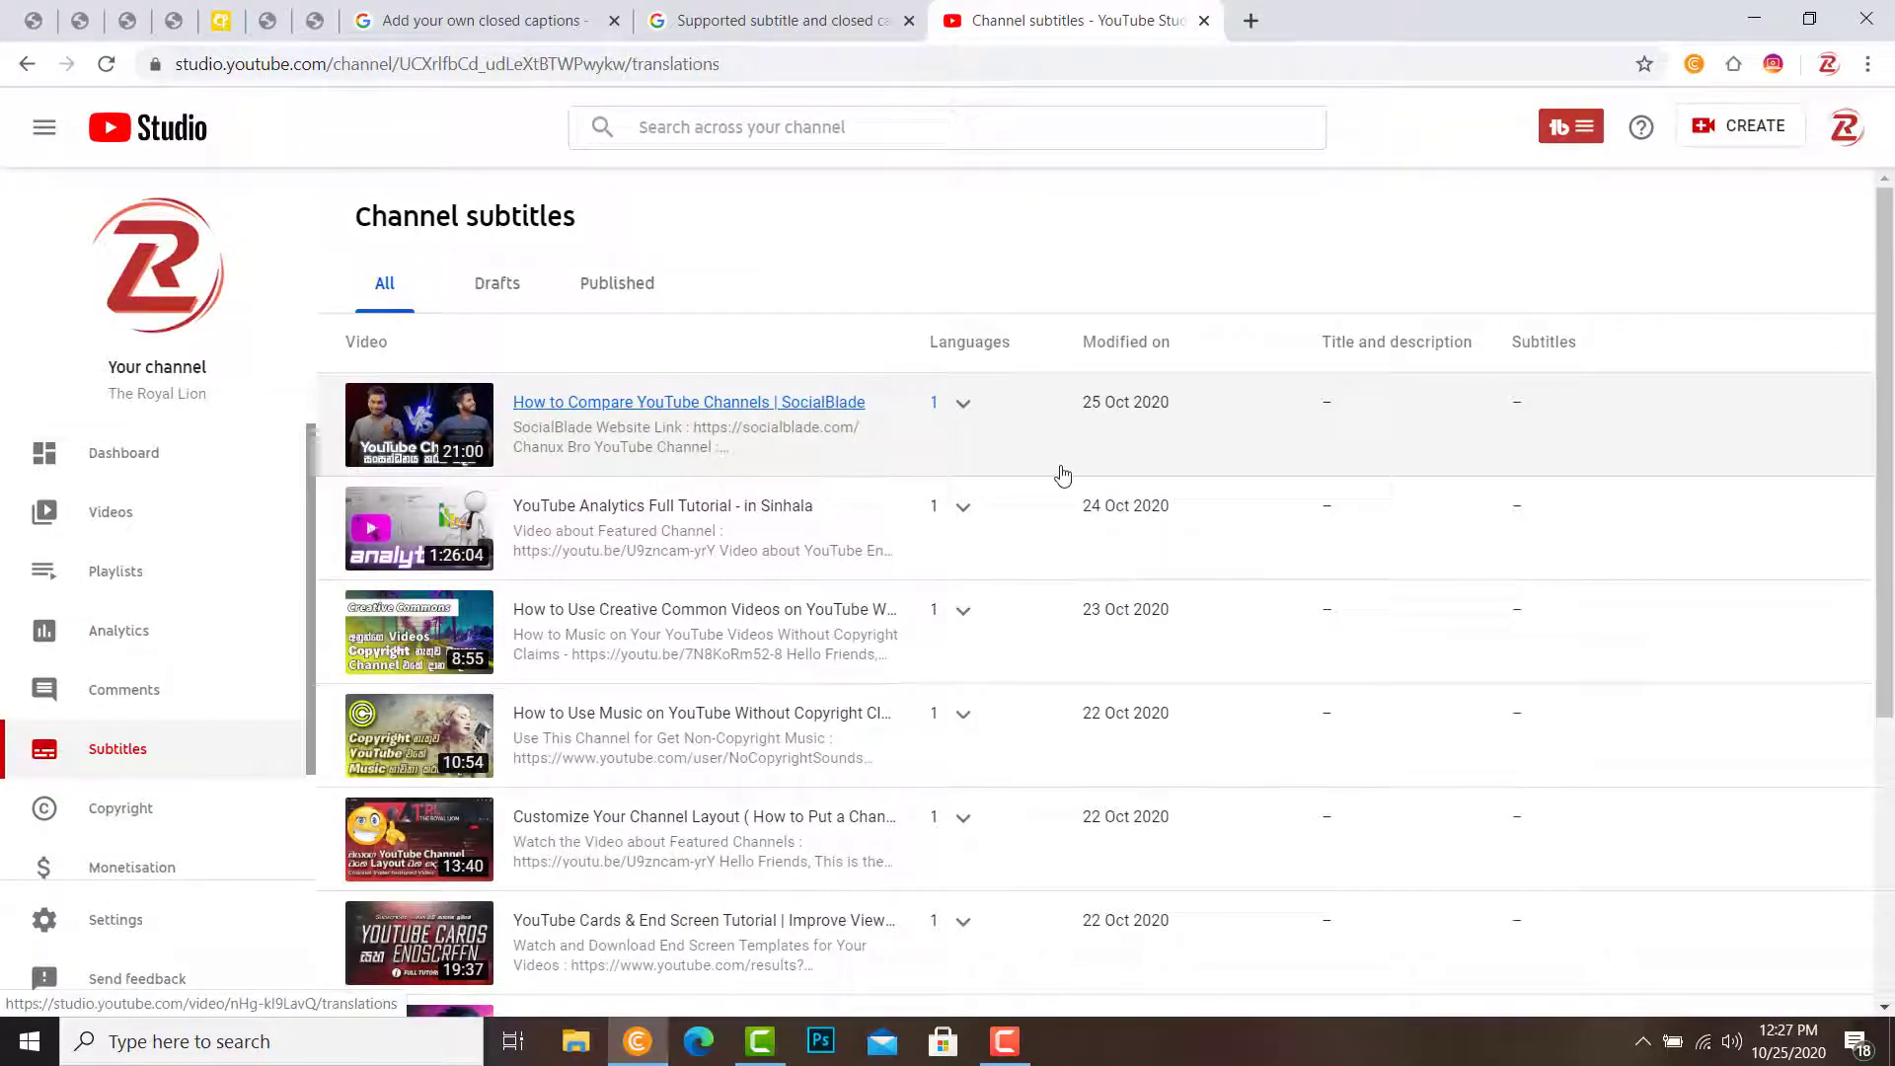
left_click(1063, 475)
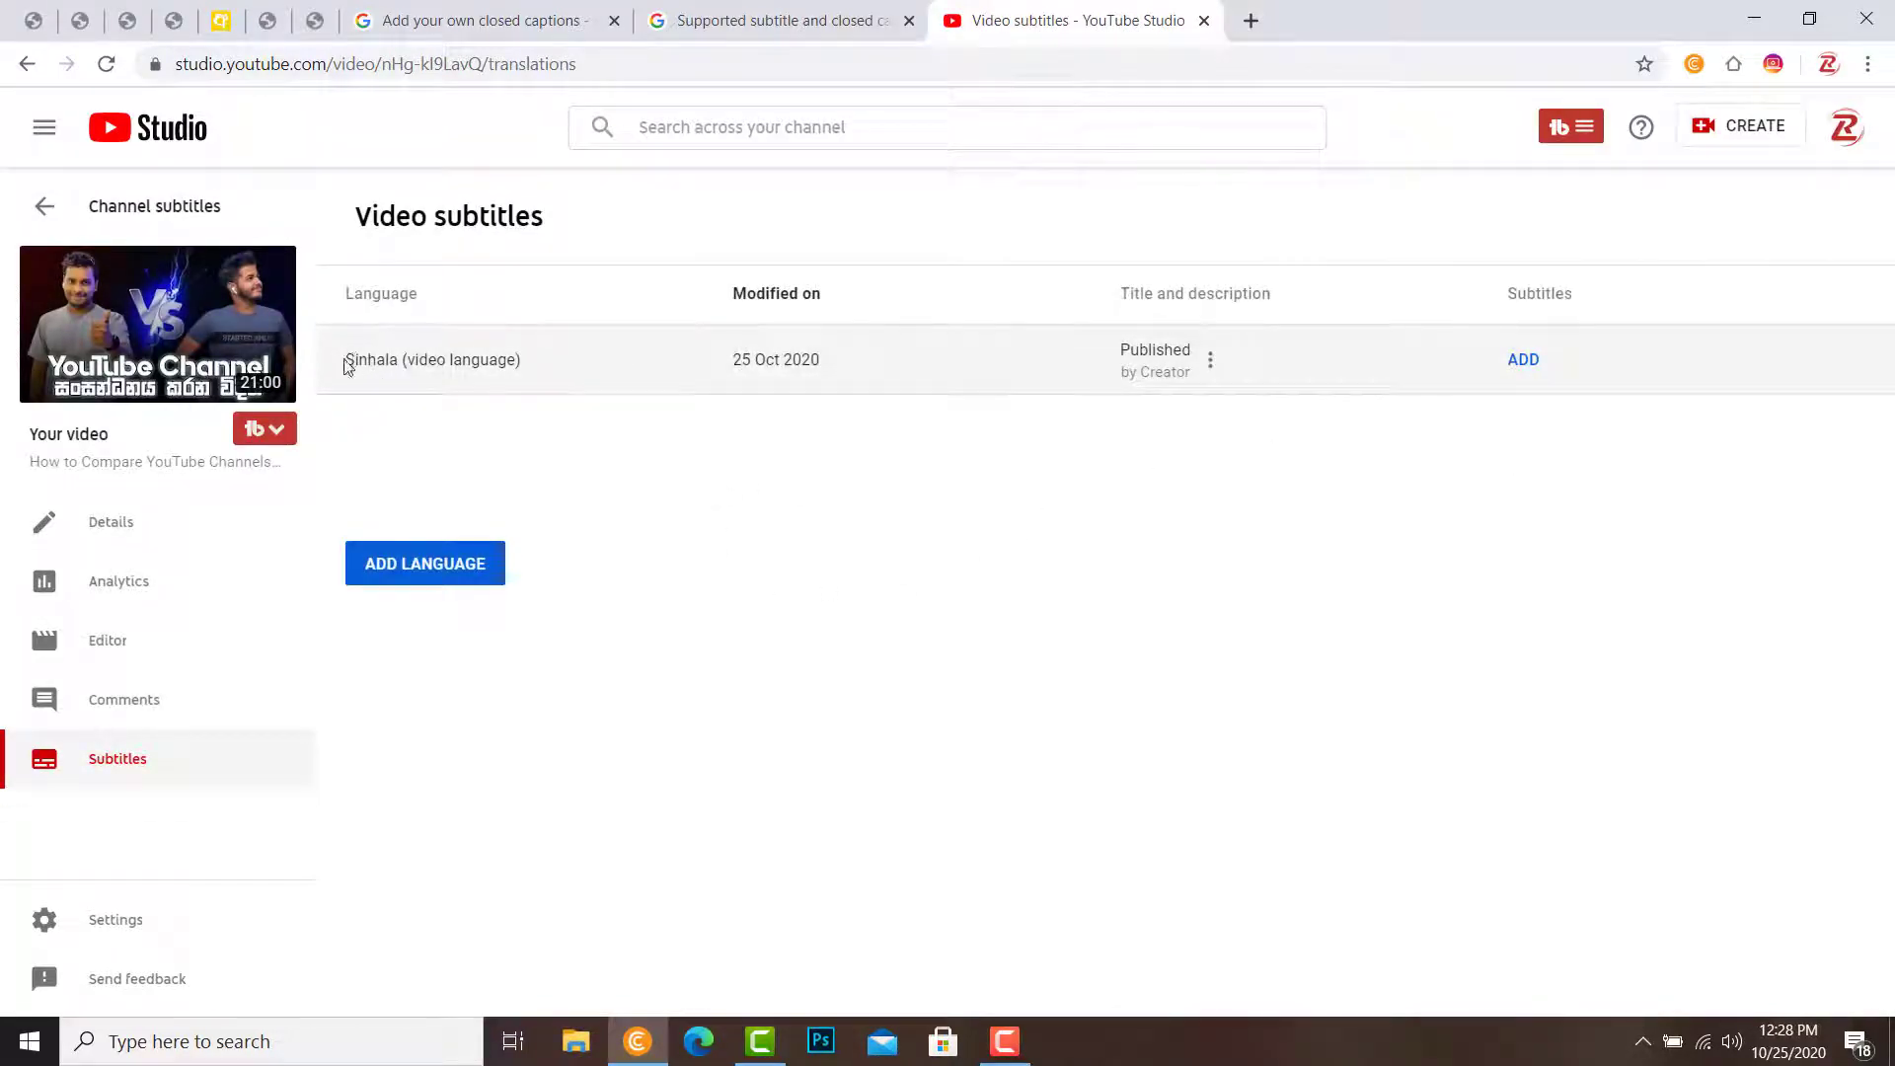
mouse_move(347, 366)
left_mouse_down()
mouse_move(520, 359)
mouse_move(377, 359)
left_mouse_up()
left_click(515, 361)
left_click(380, 361)
left_click_drag(530, 364, 352, 355)
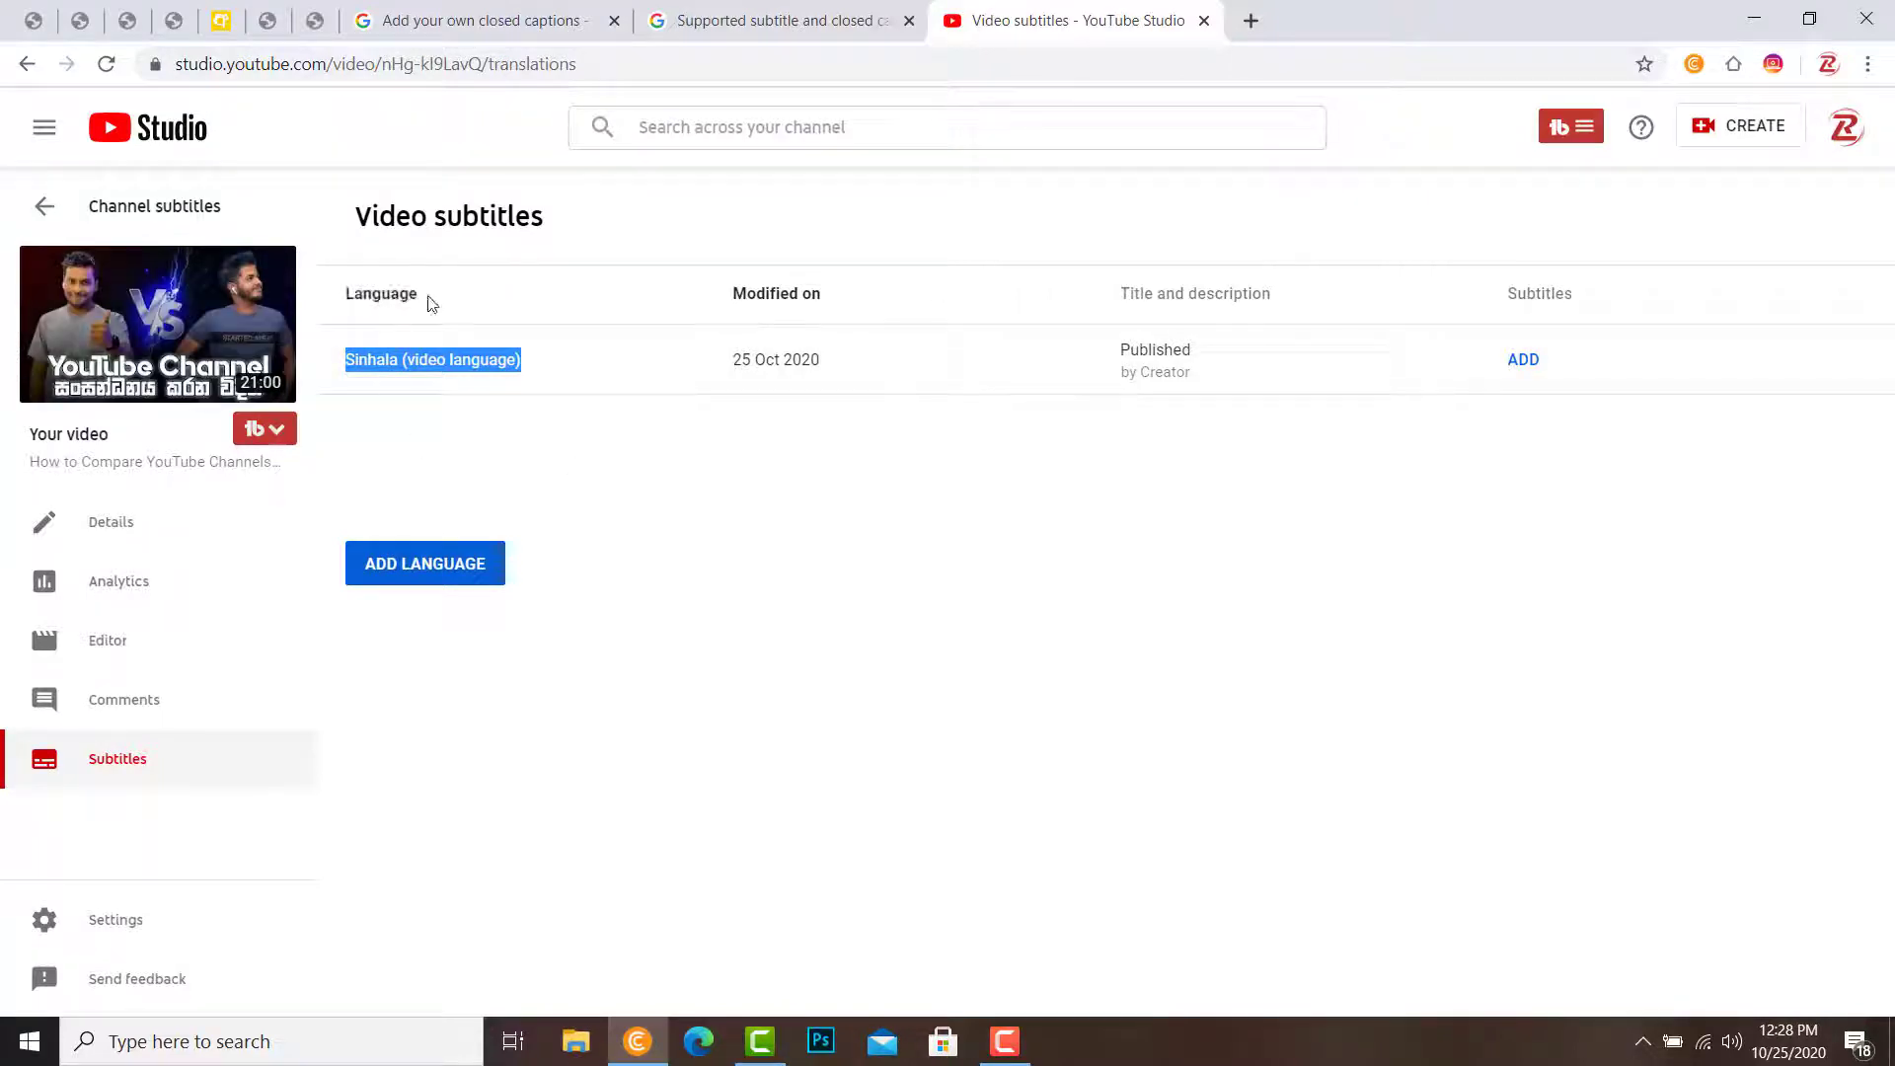
left_click(731, 464)
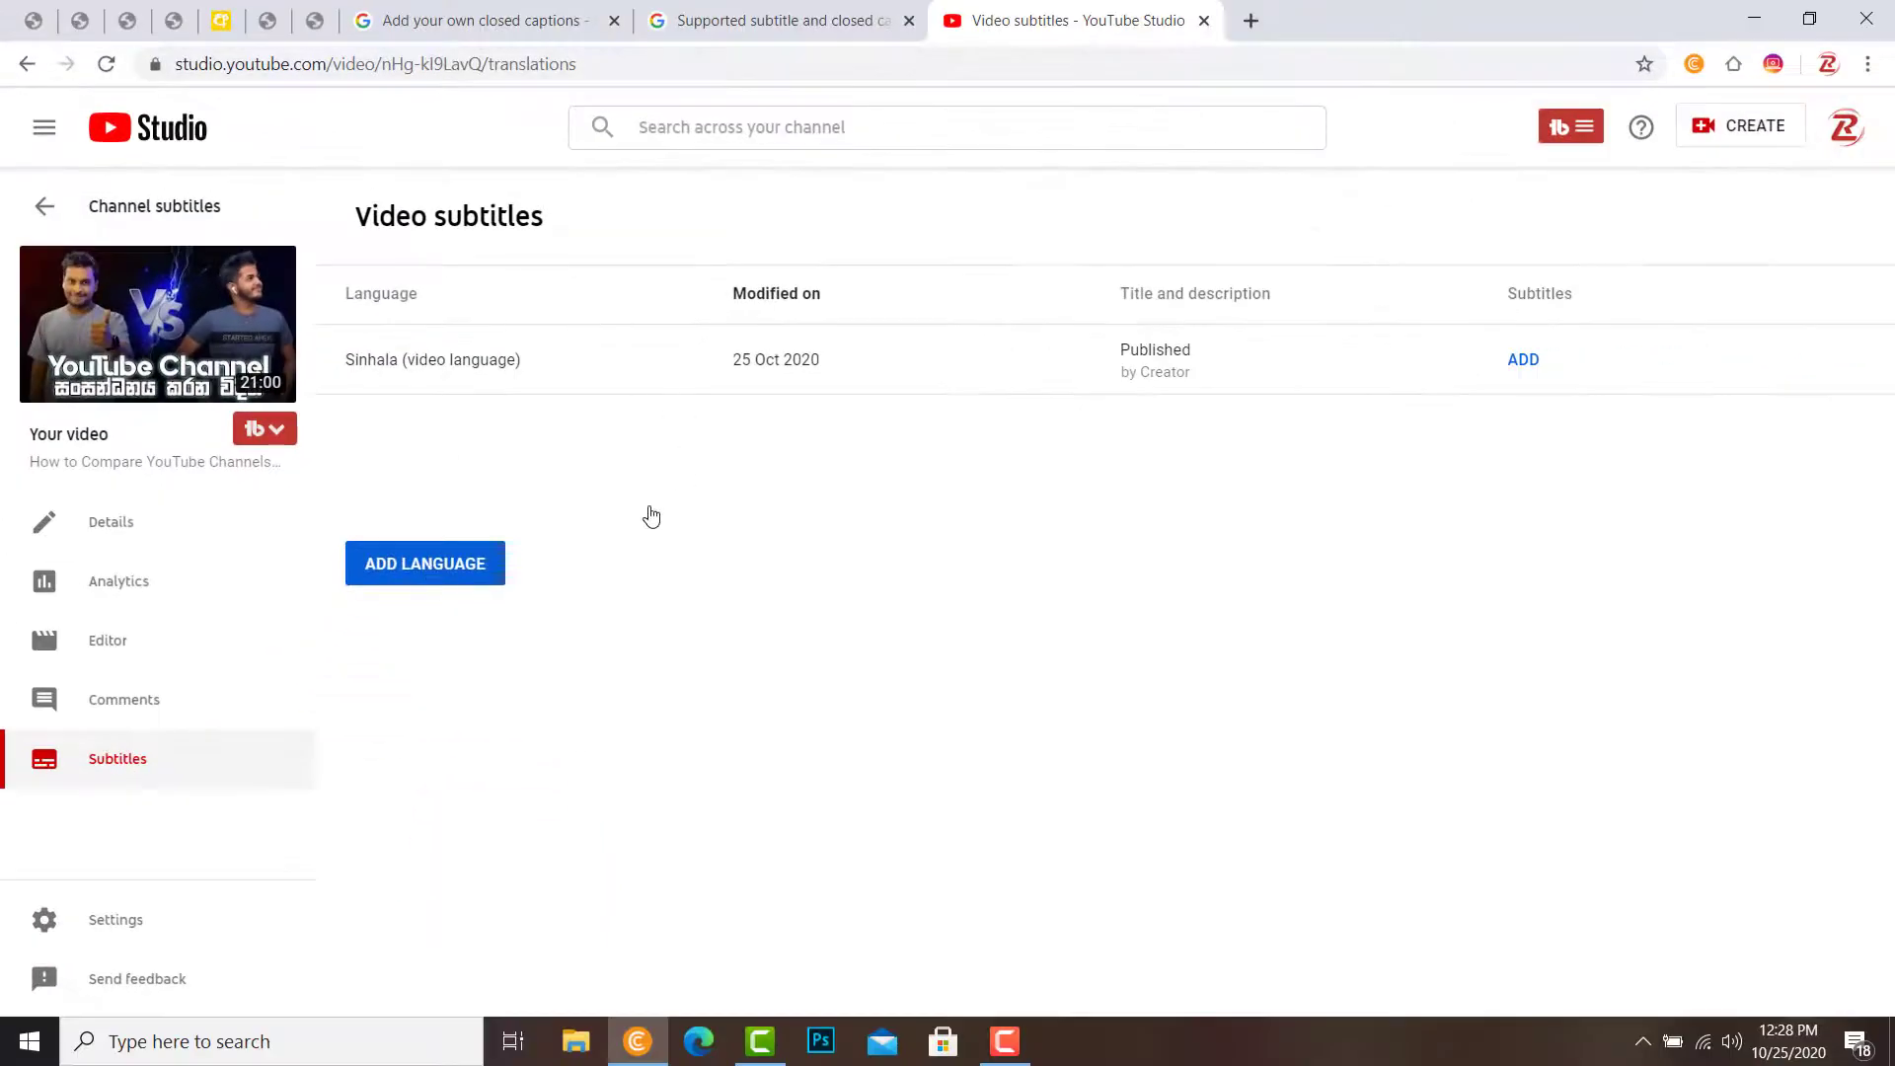
left_click(425, 562)
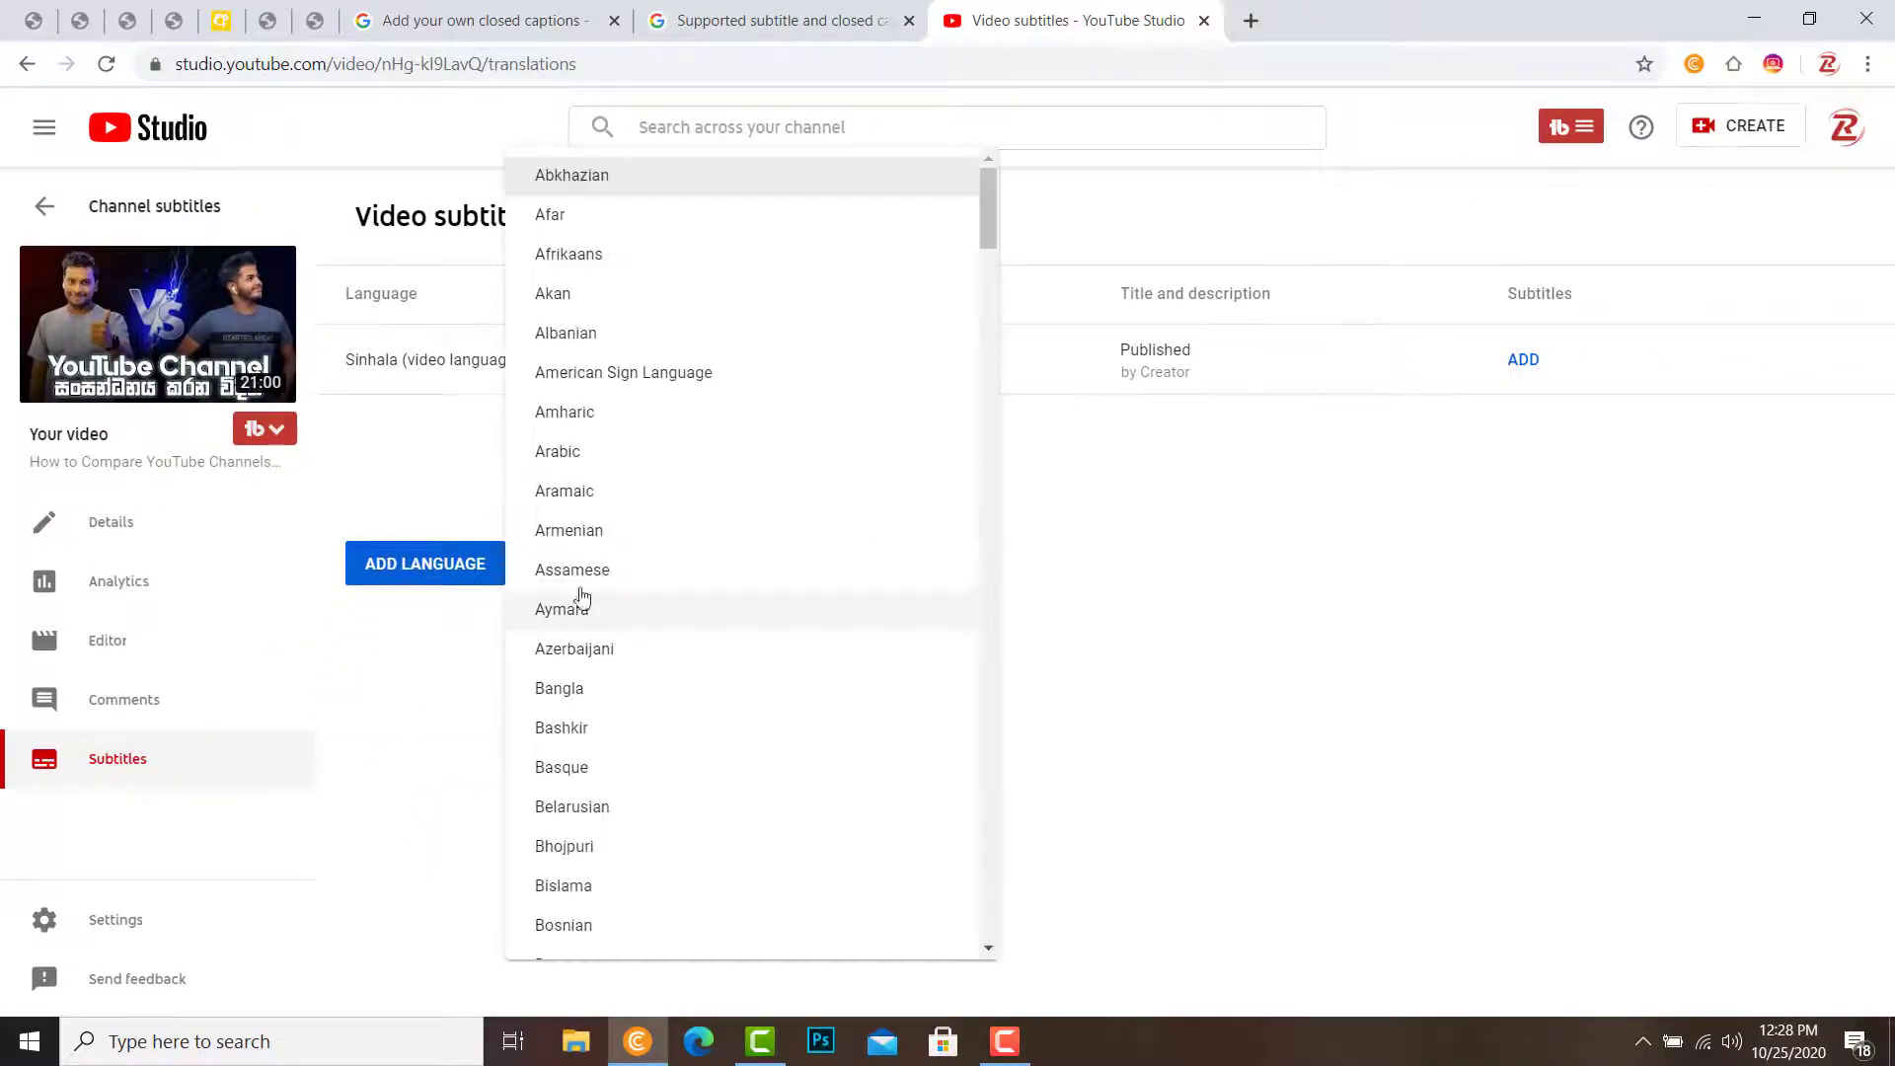
left_click_drag(987, 228, 859, 211)
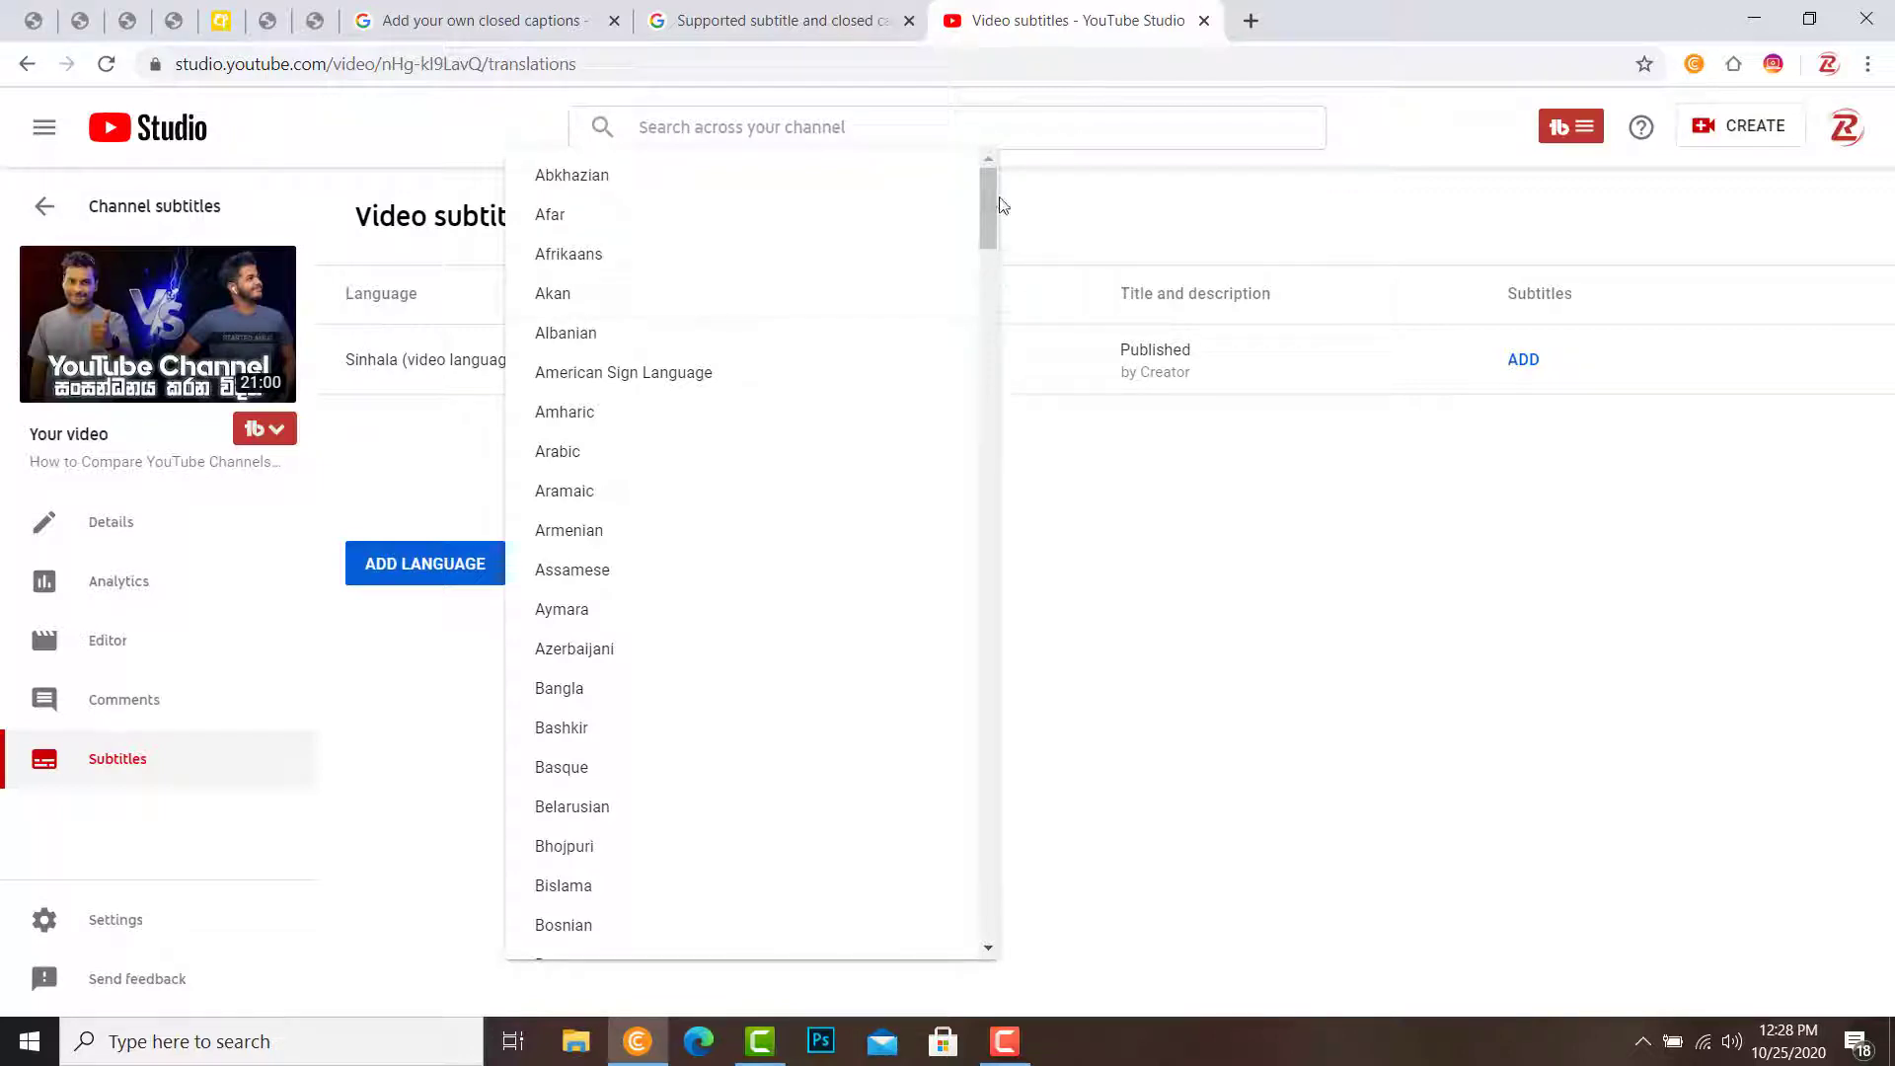
left_click_drag(1003, 190, 987, 233)
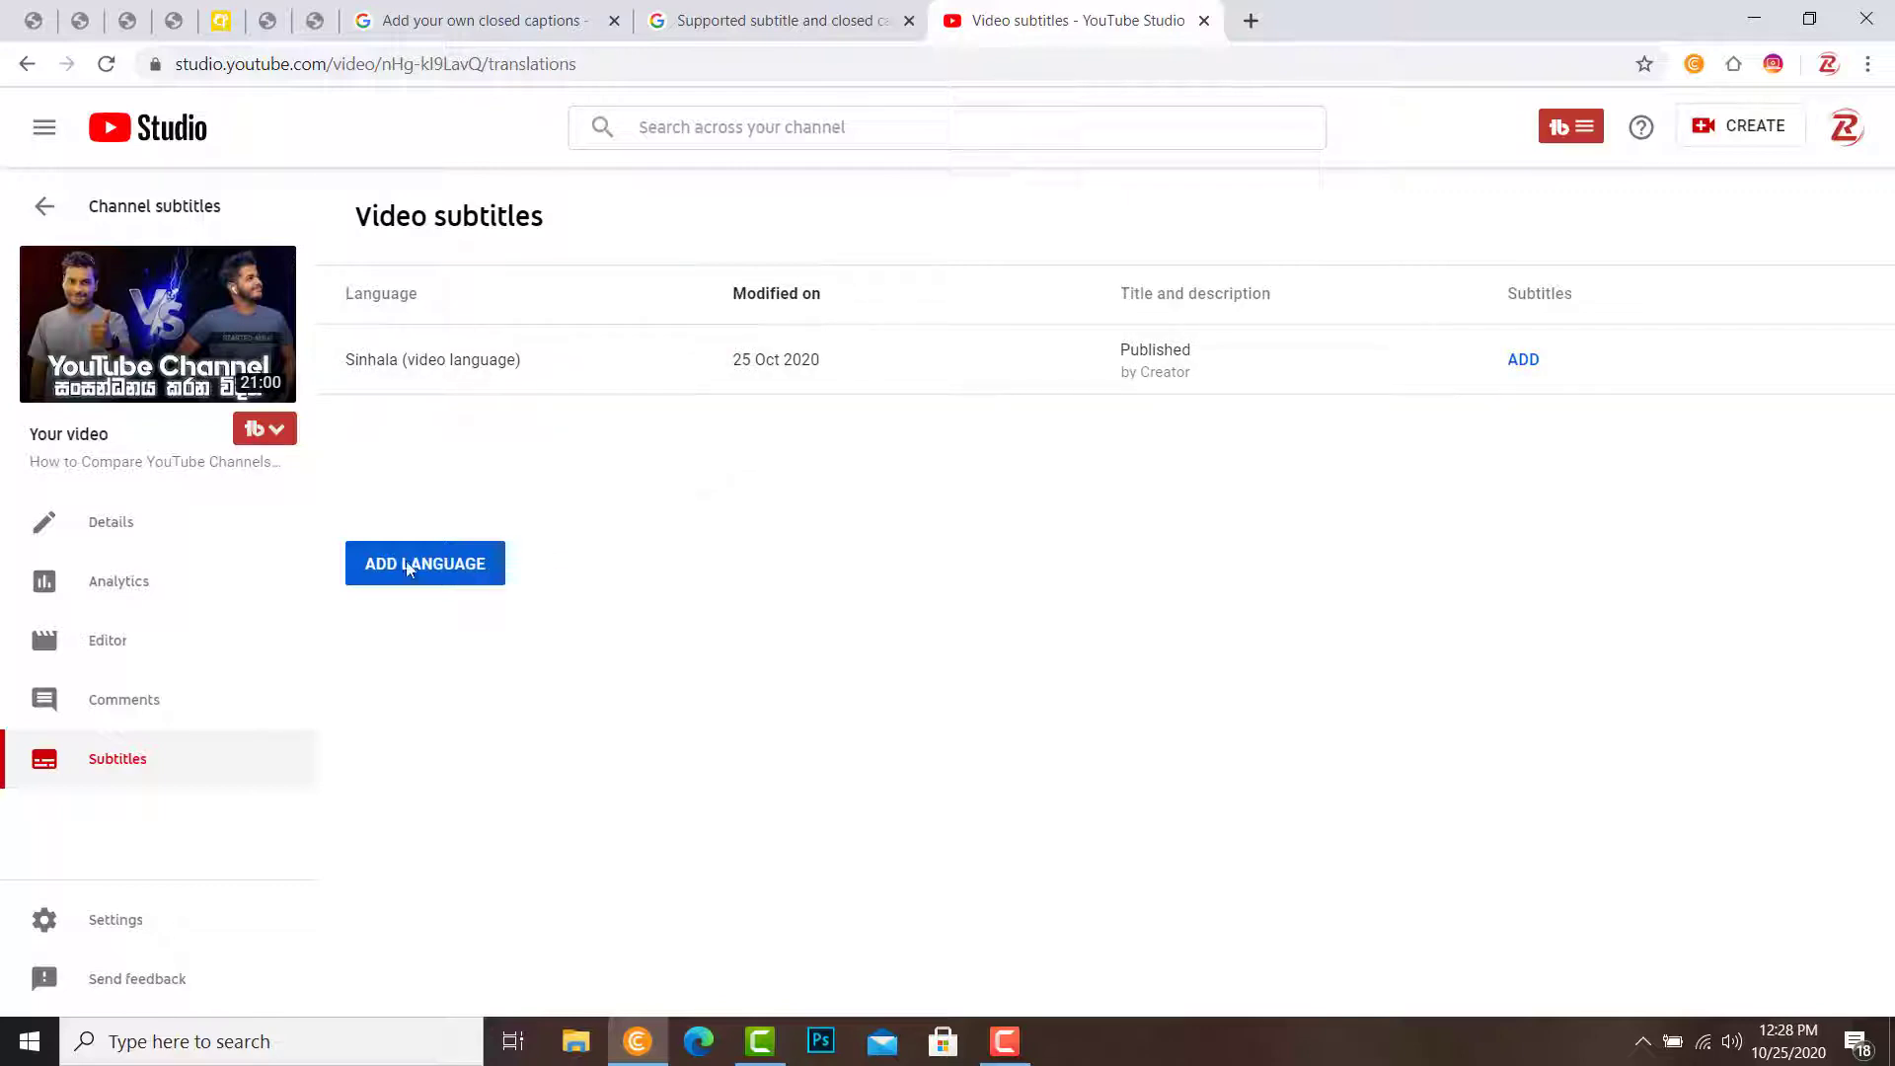
Add English as a new language for the video's subtitles.
left_click(459, 567)
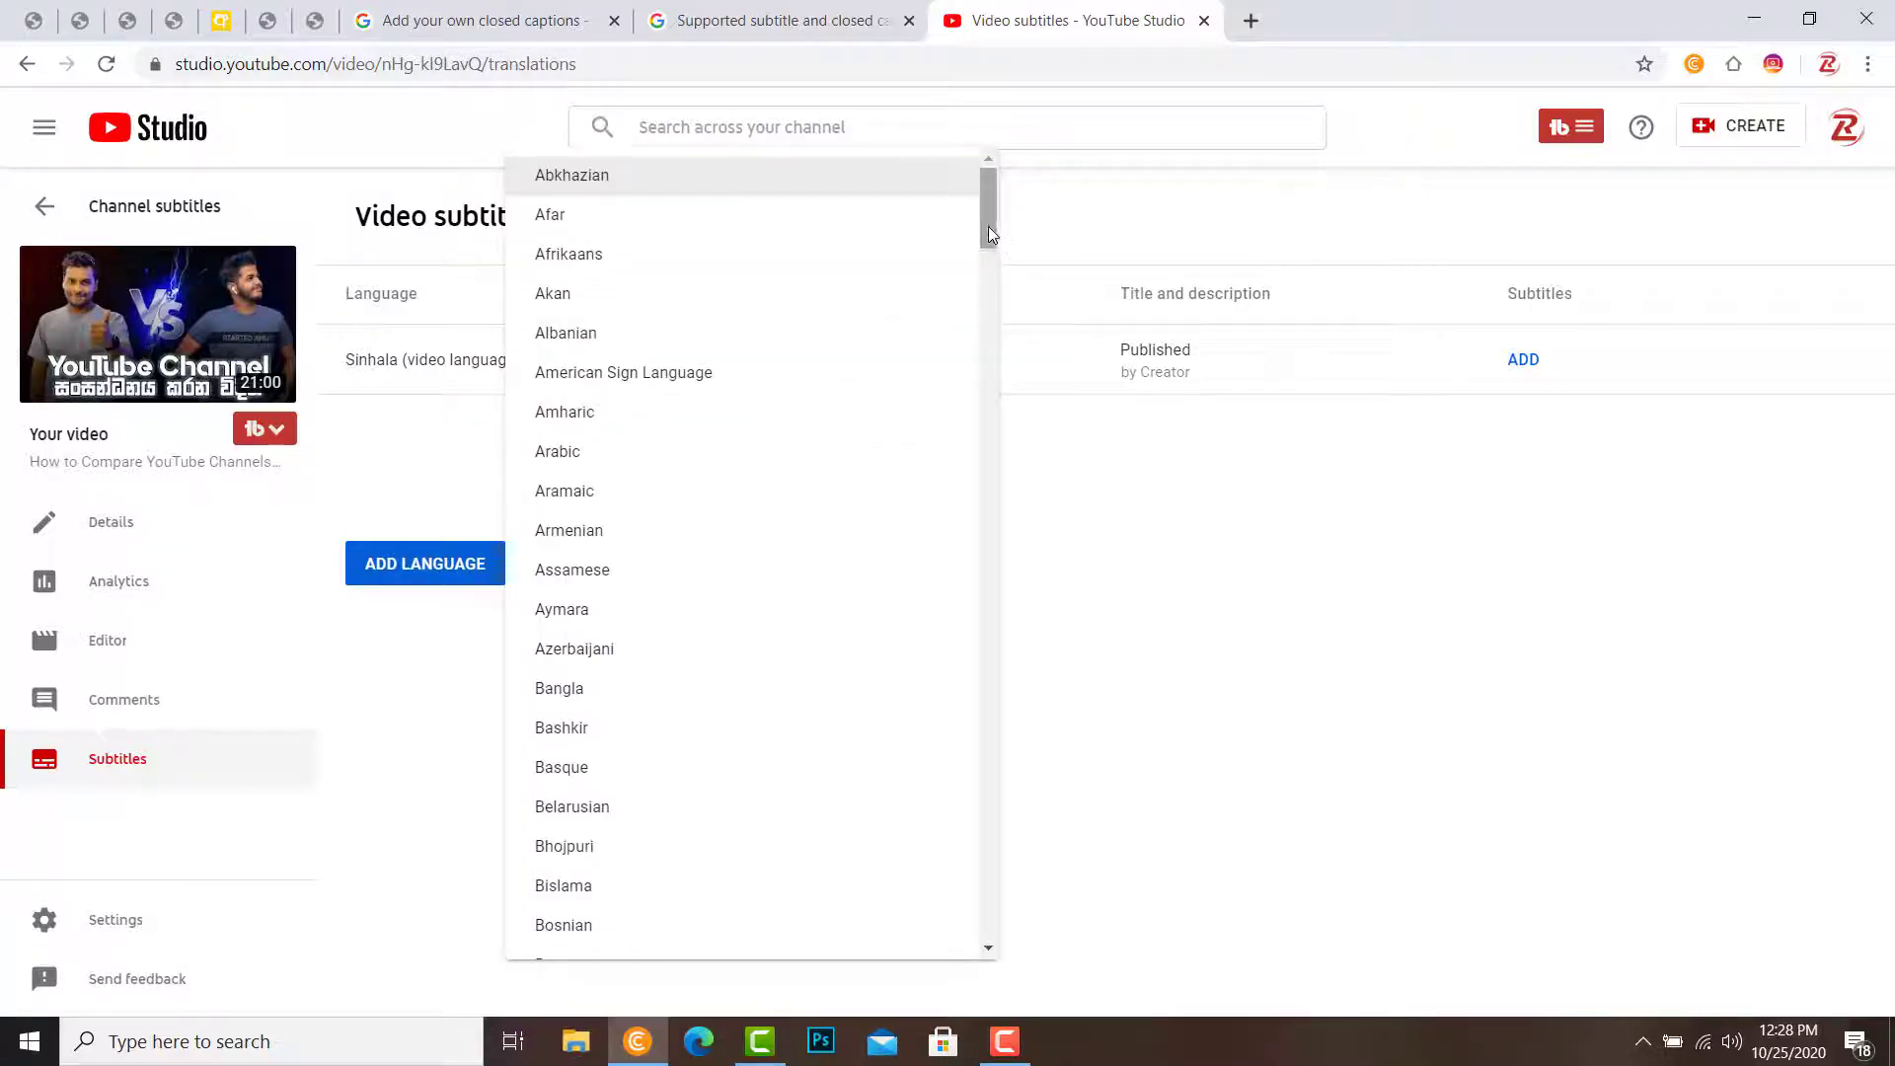
left_click_drag(987, 227, 957, 355)
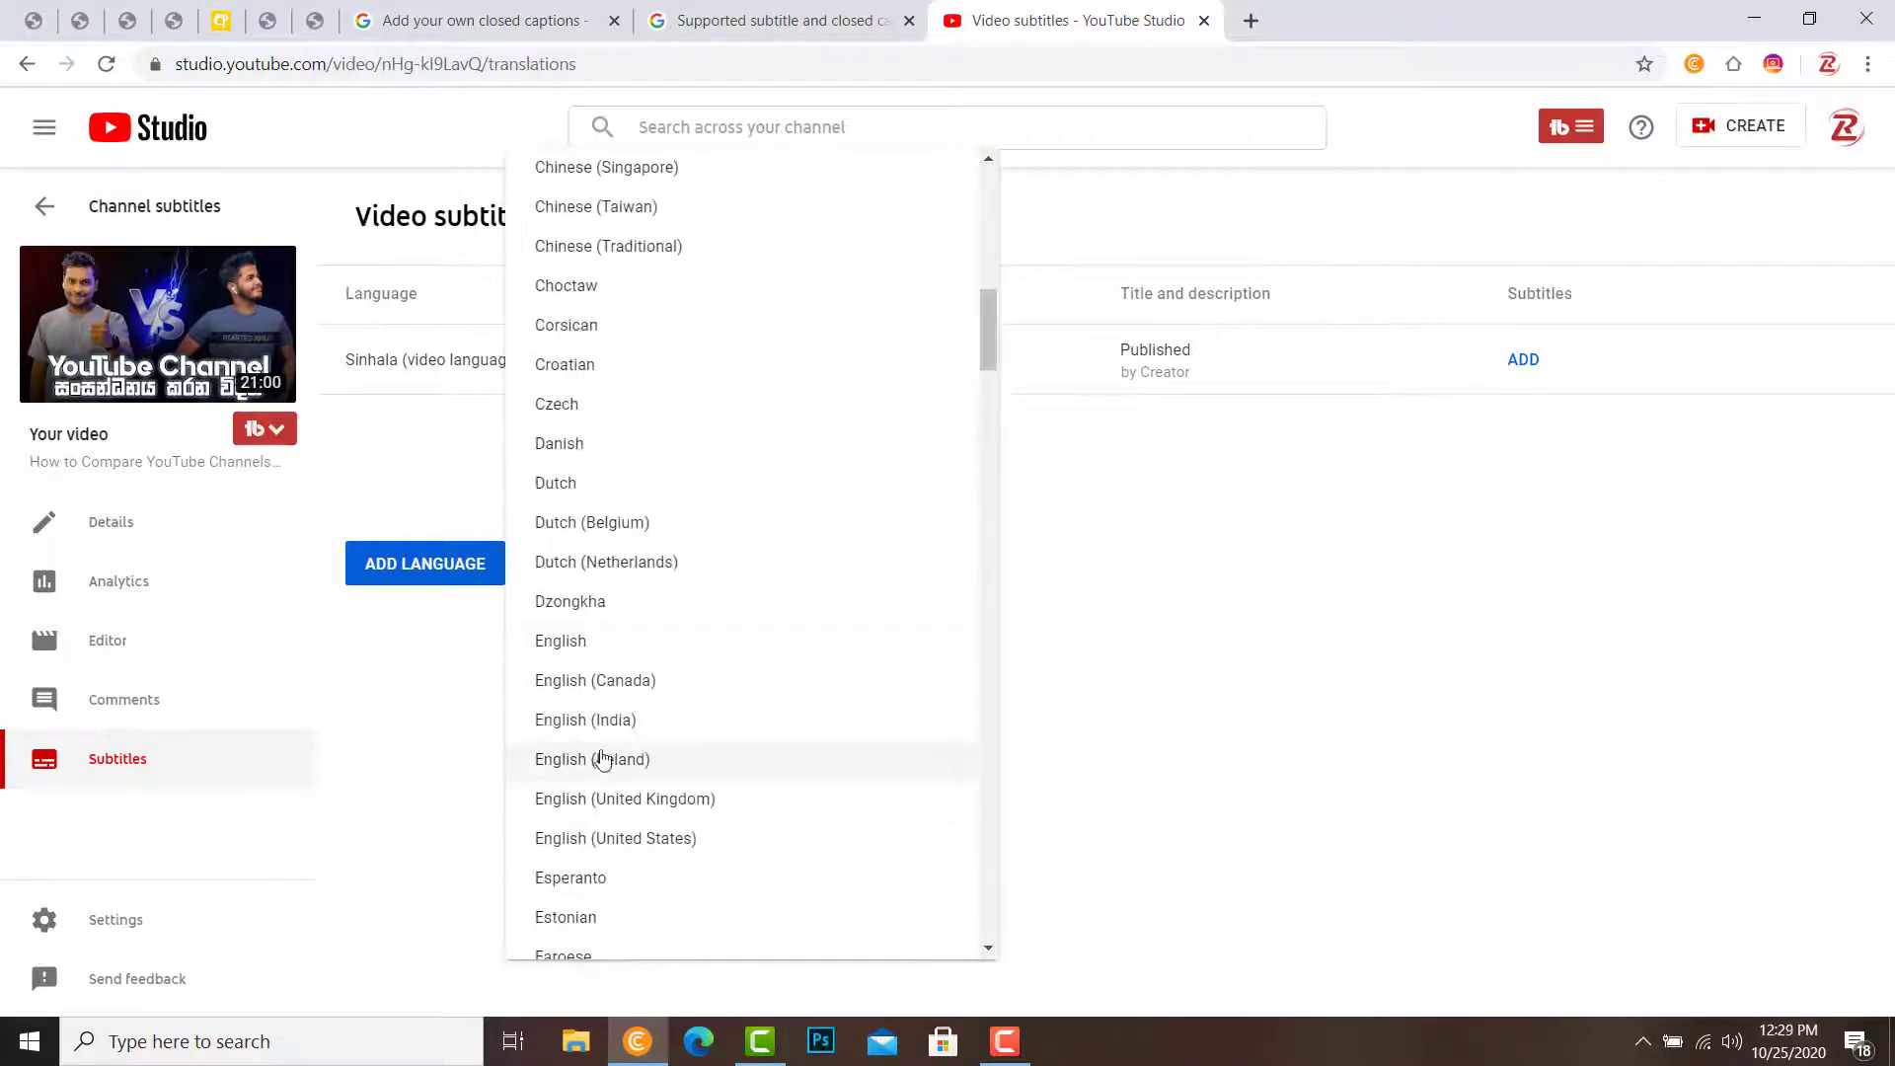
left_click(581, 647)
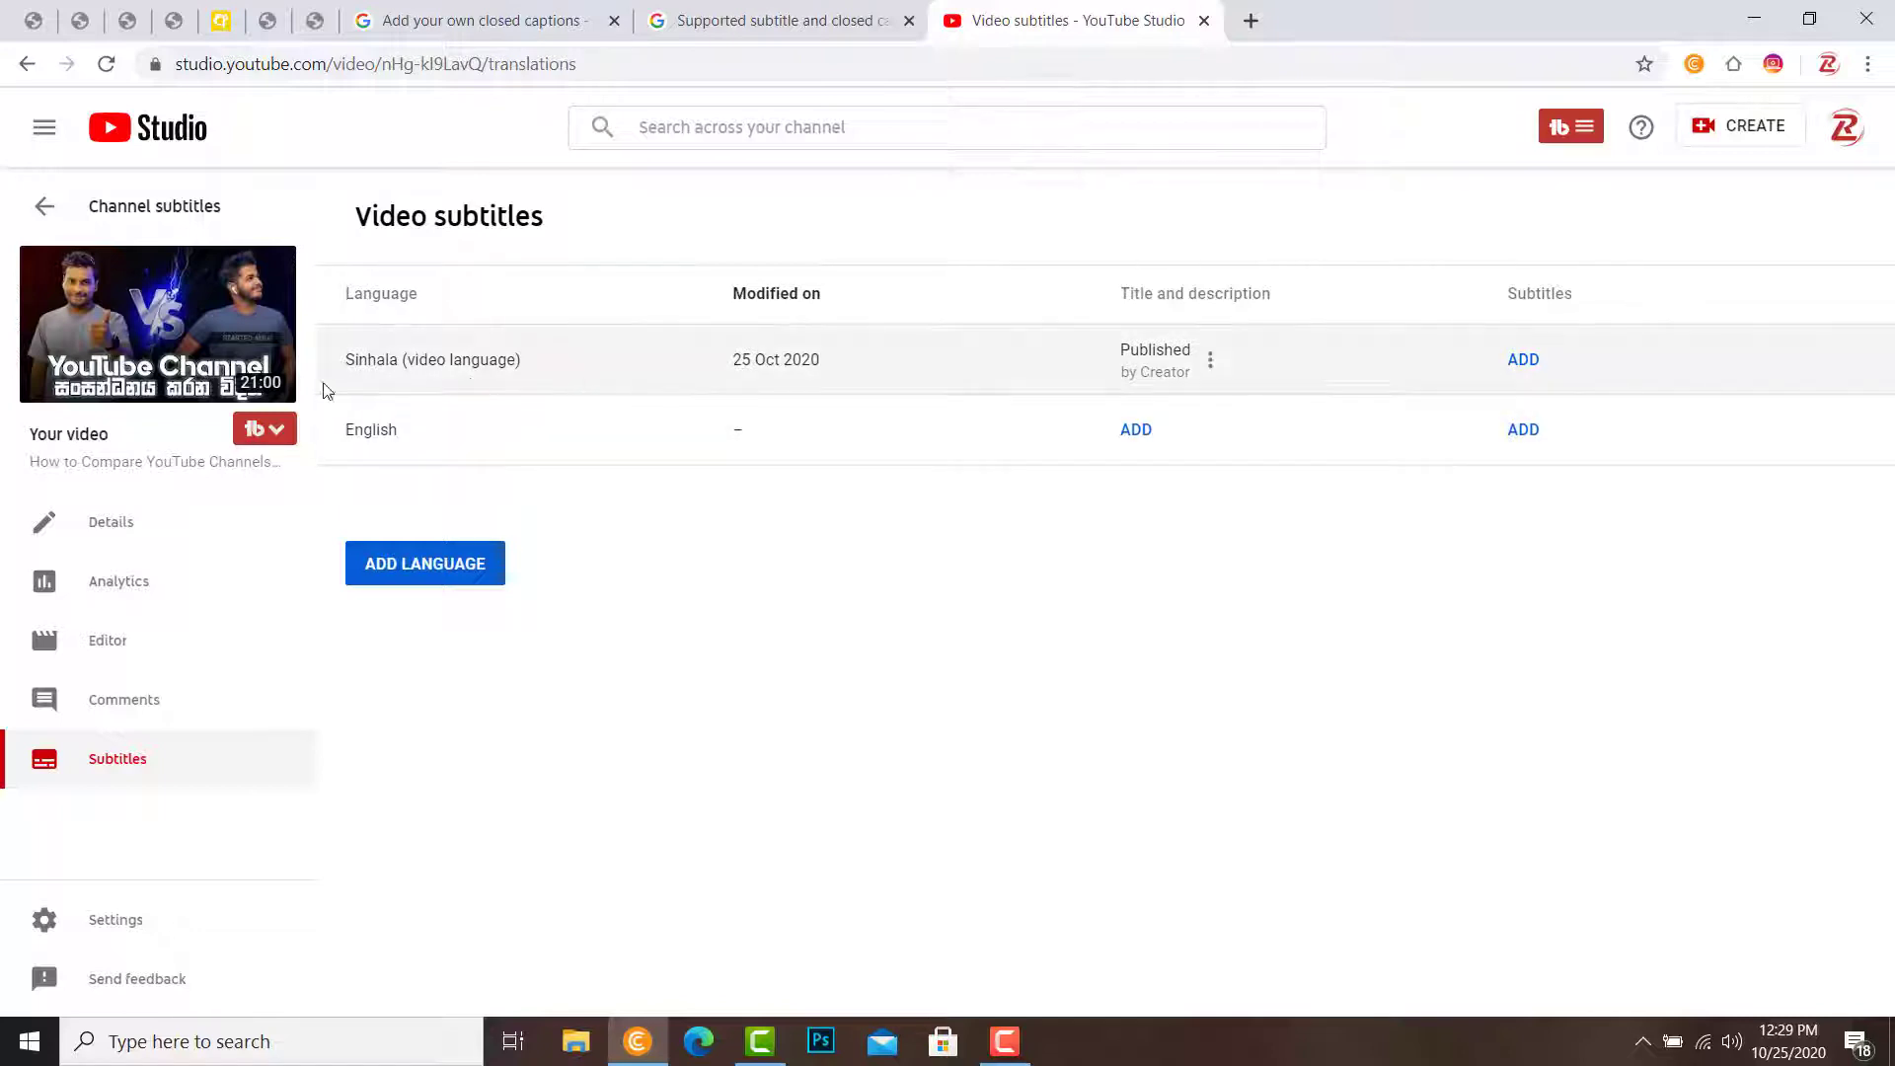
double_click(410, 430)
left_click(779, 543)
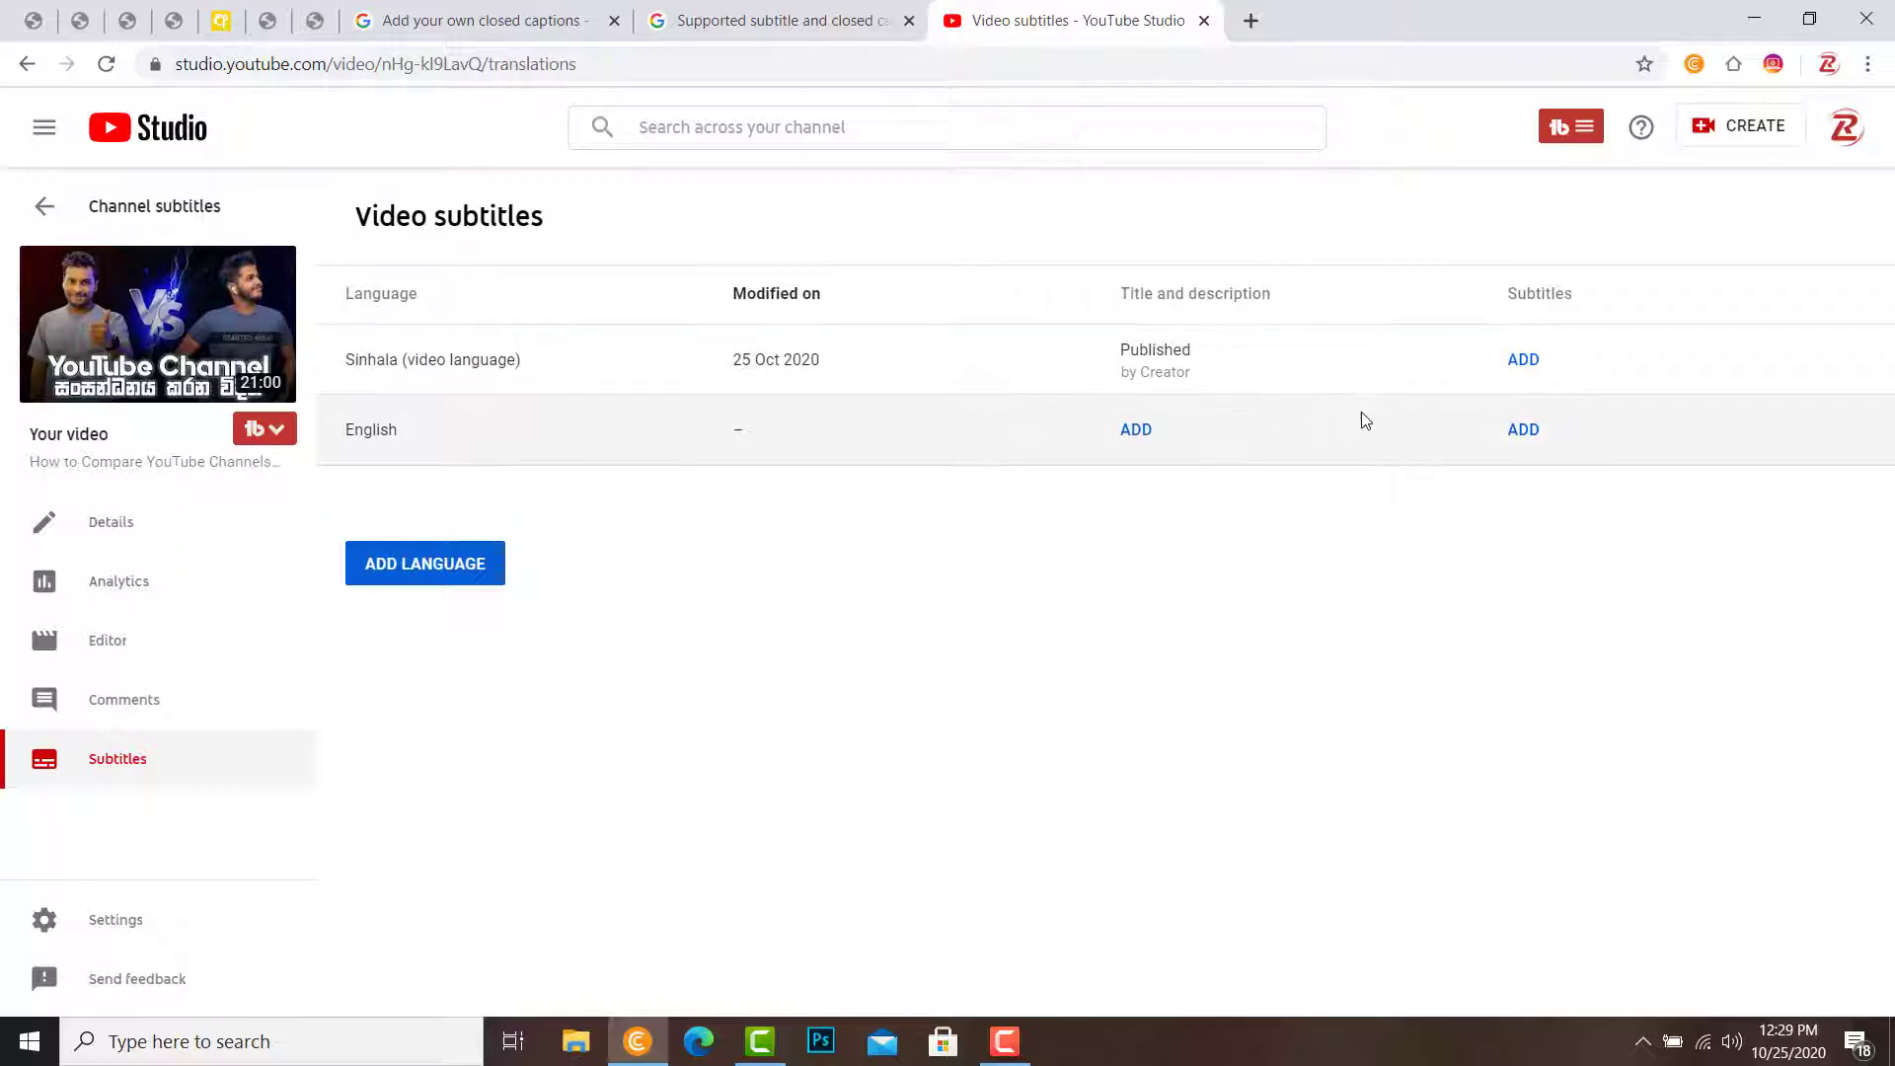
Open the English title and description translation form, examine its fields and close it without entering anything.
left_click(1138, 431)
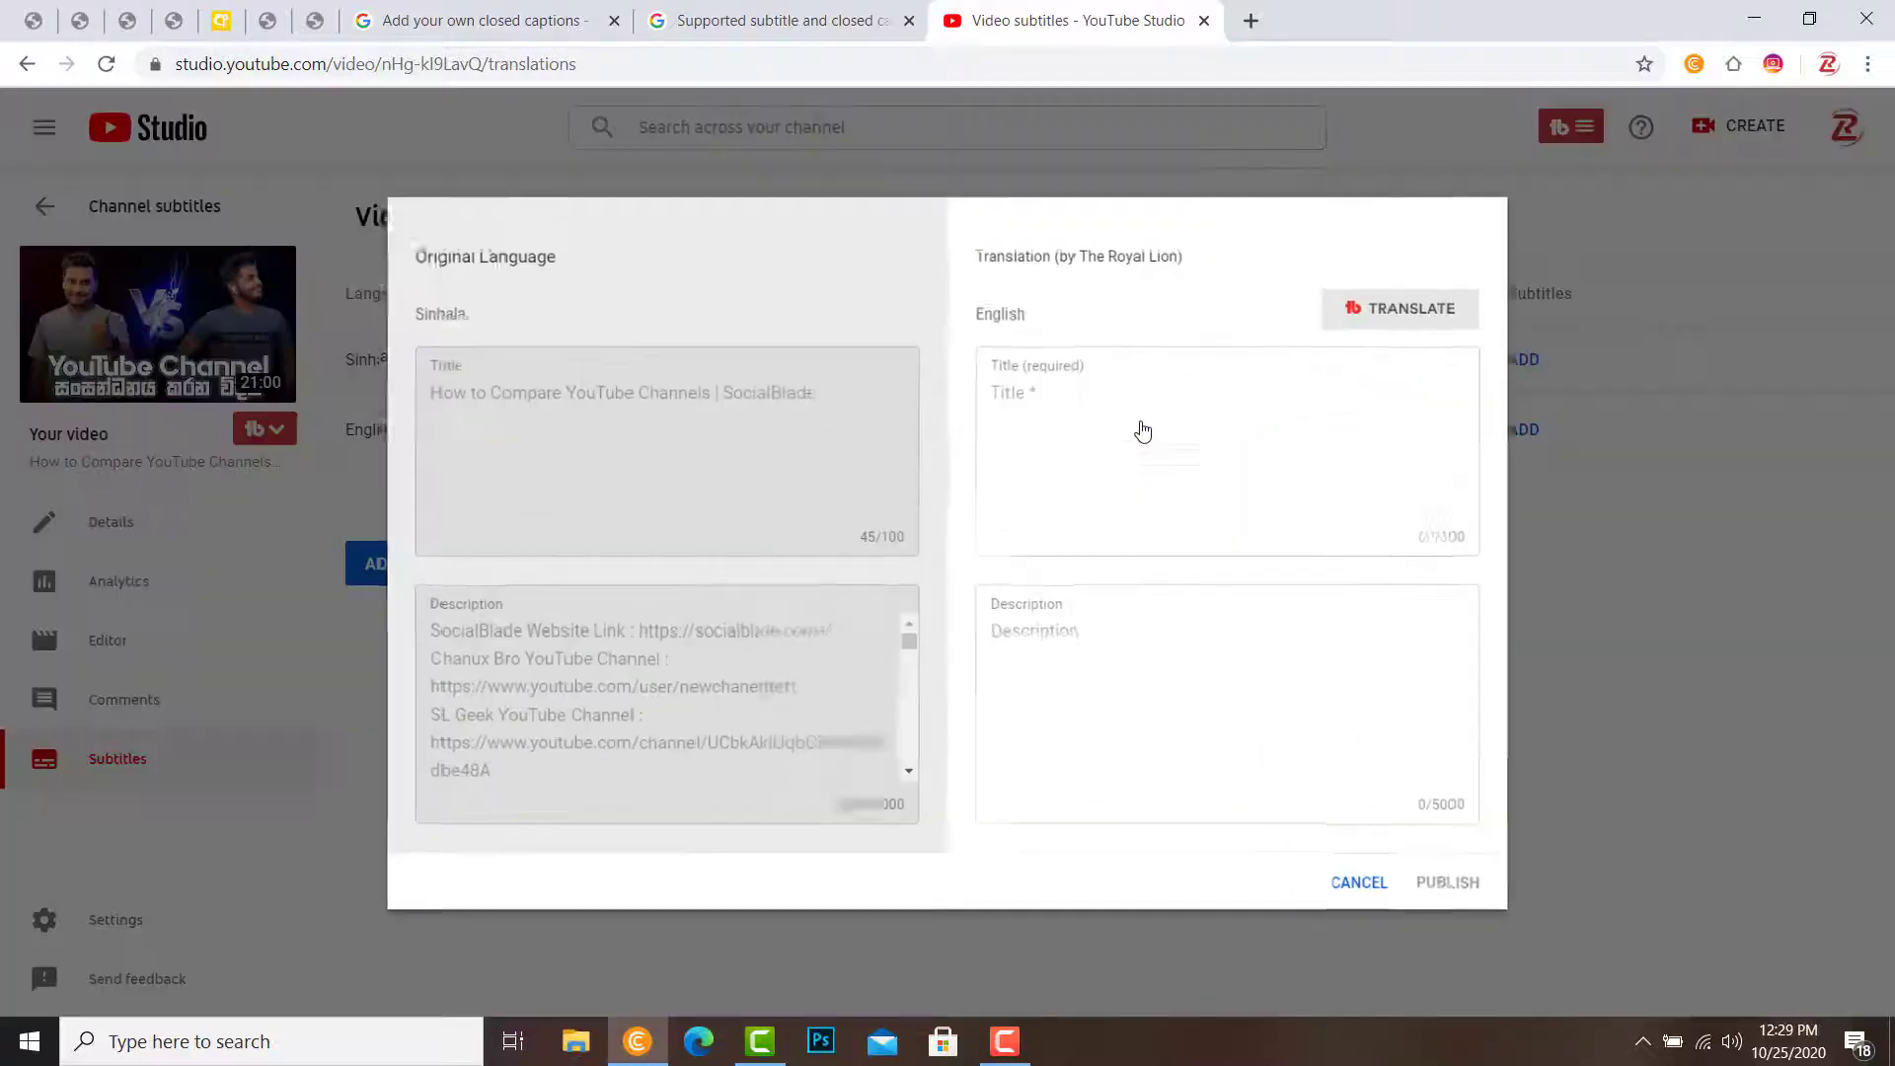
left_click(1062, 401)
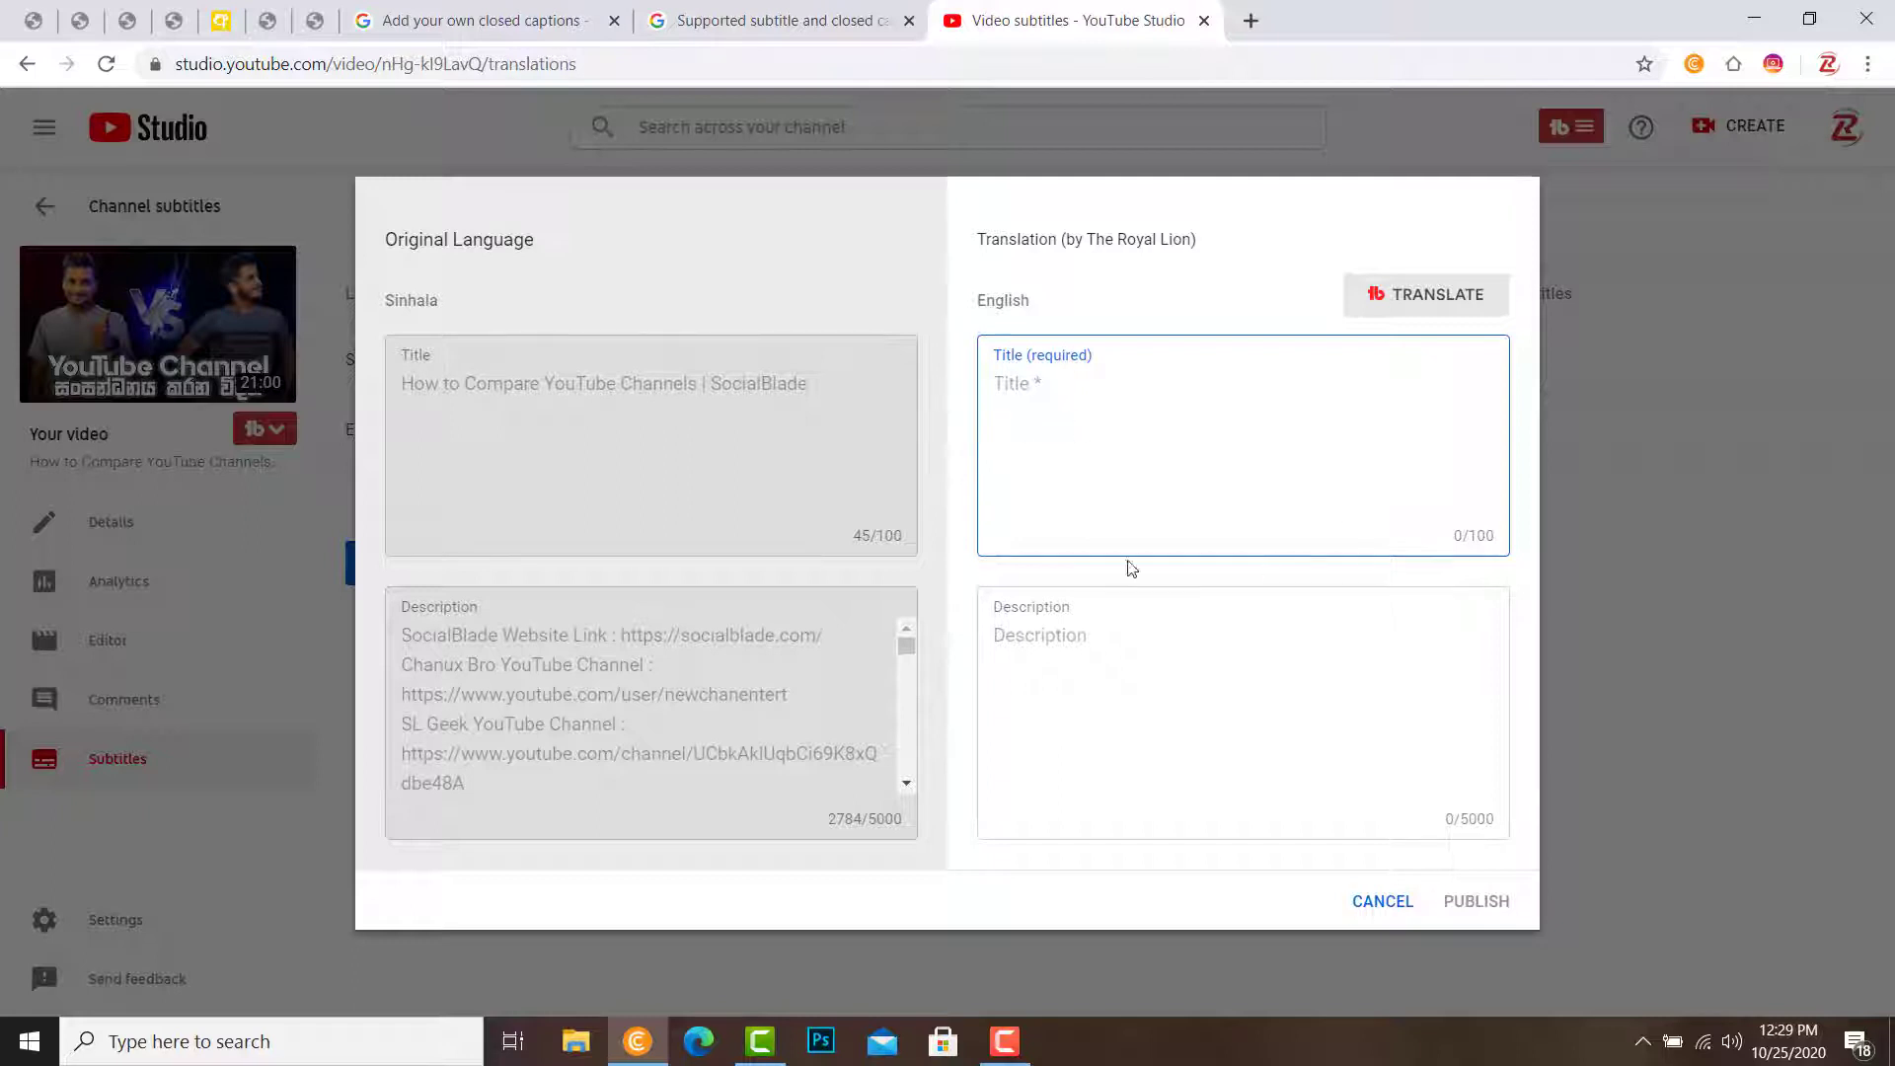
left_click(1119, 655)
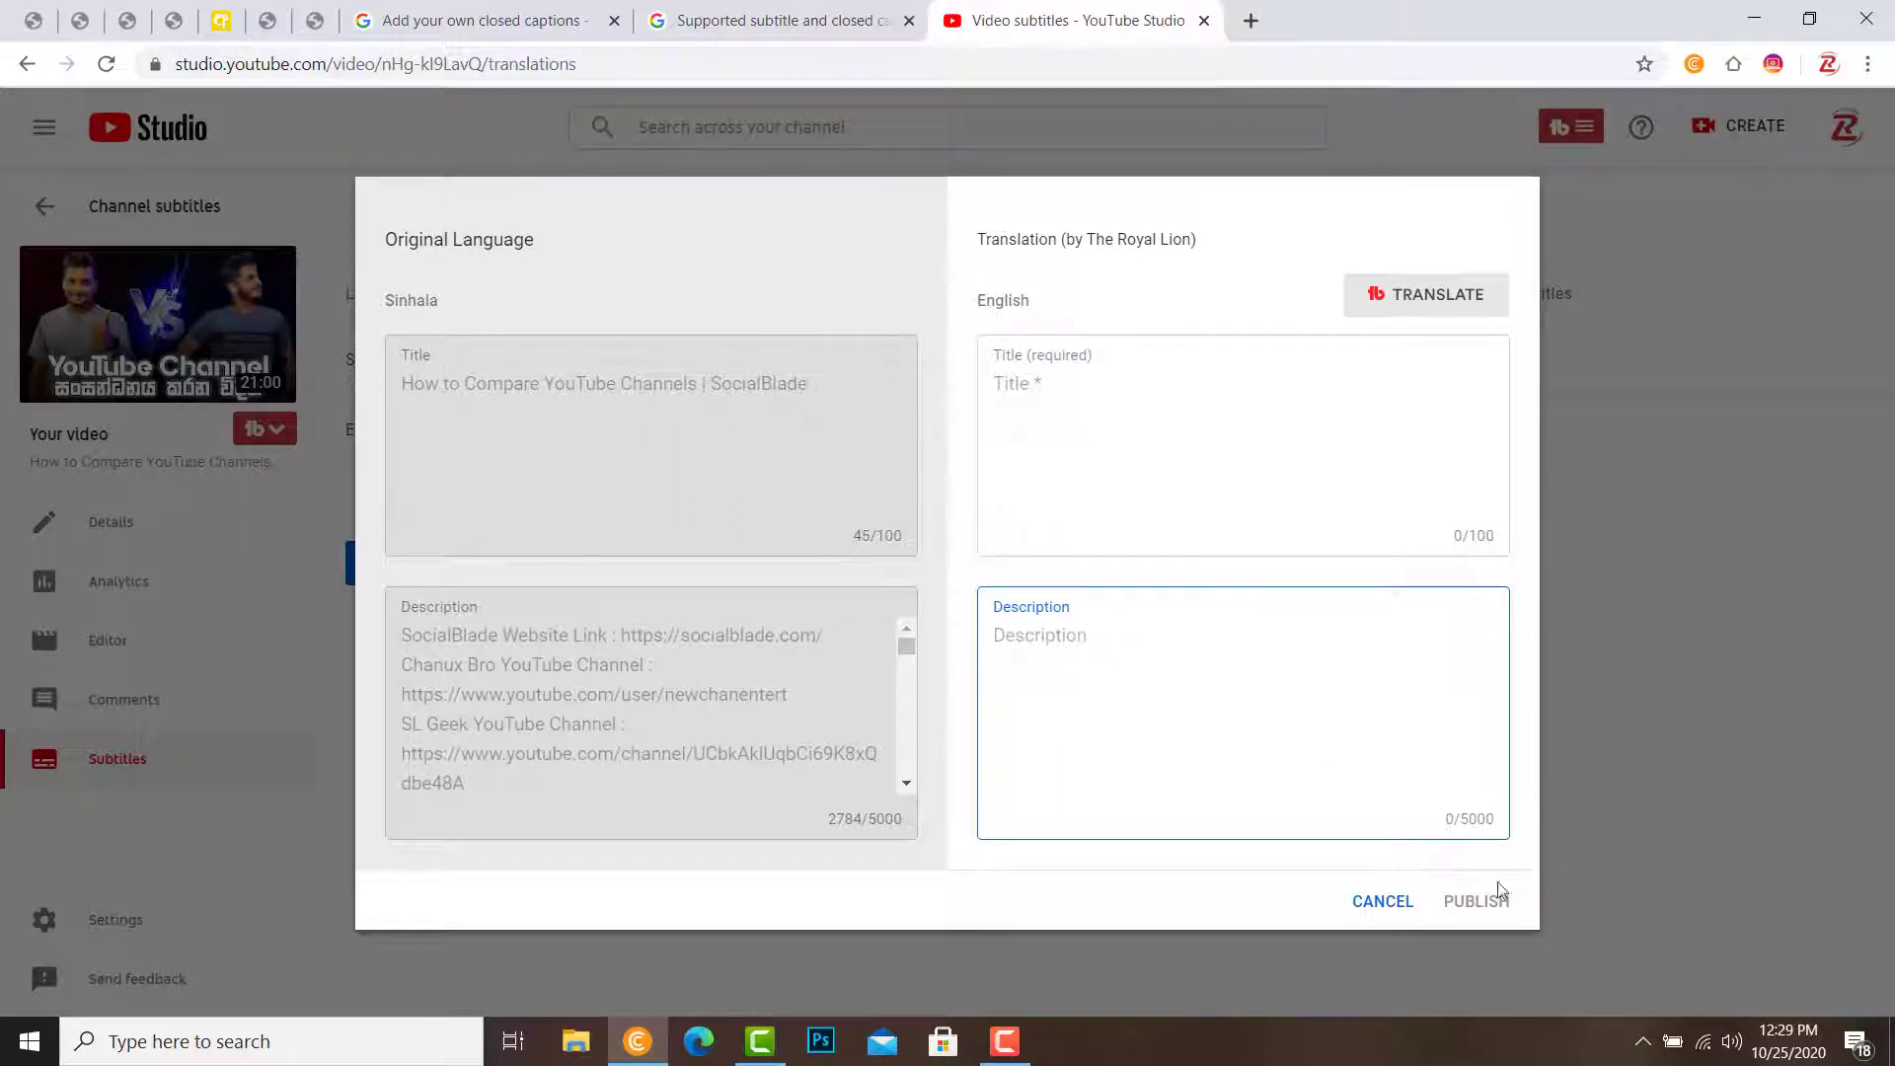
left_click(1632, 677)
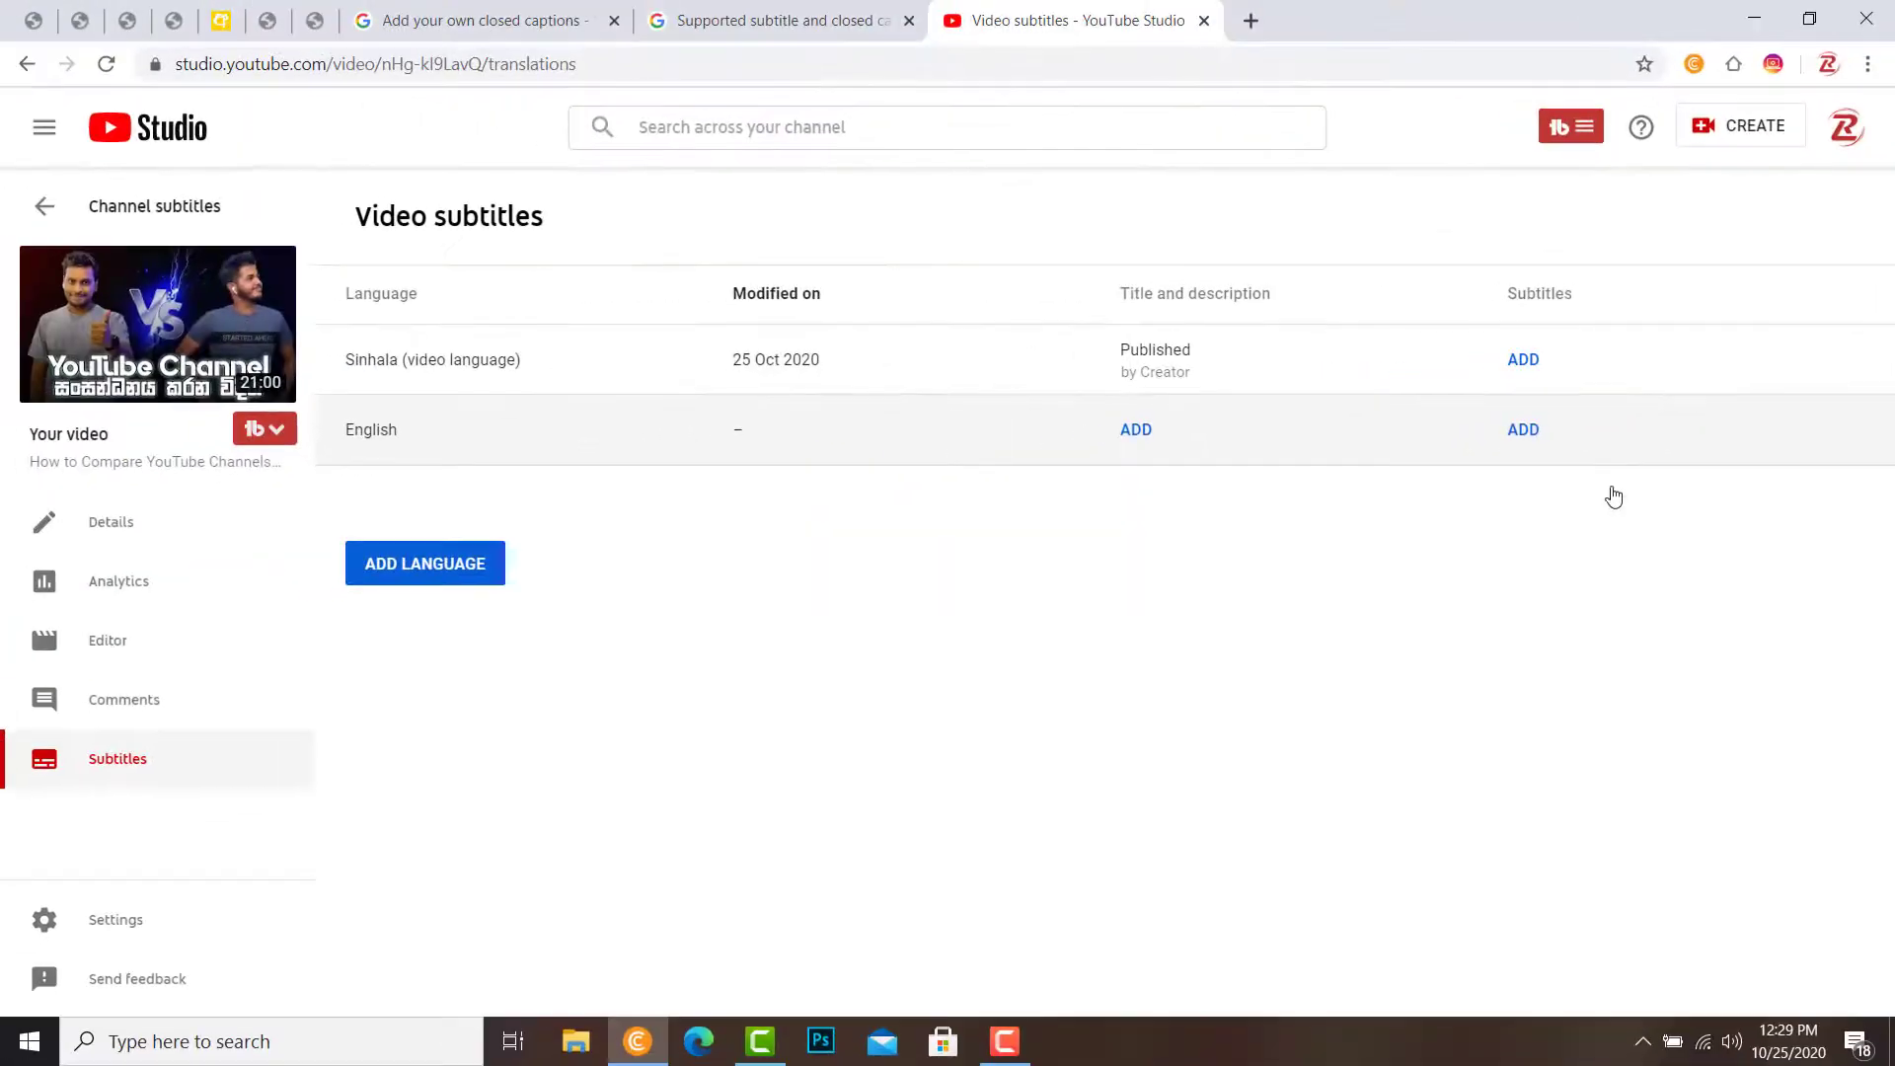
Open the English subtitles editor and review the "Create closed captions" instructions in the "Add your own closed captions" help article.
left_click(1318, 385)
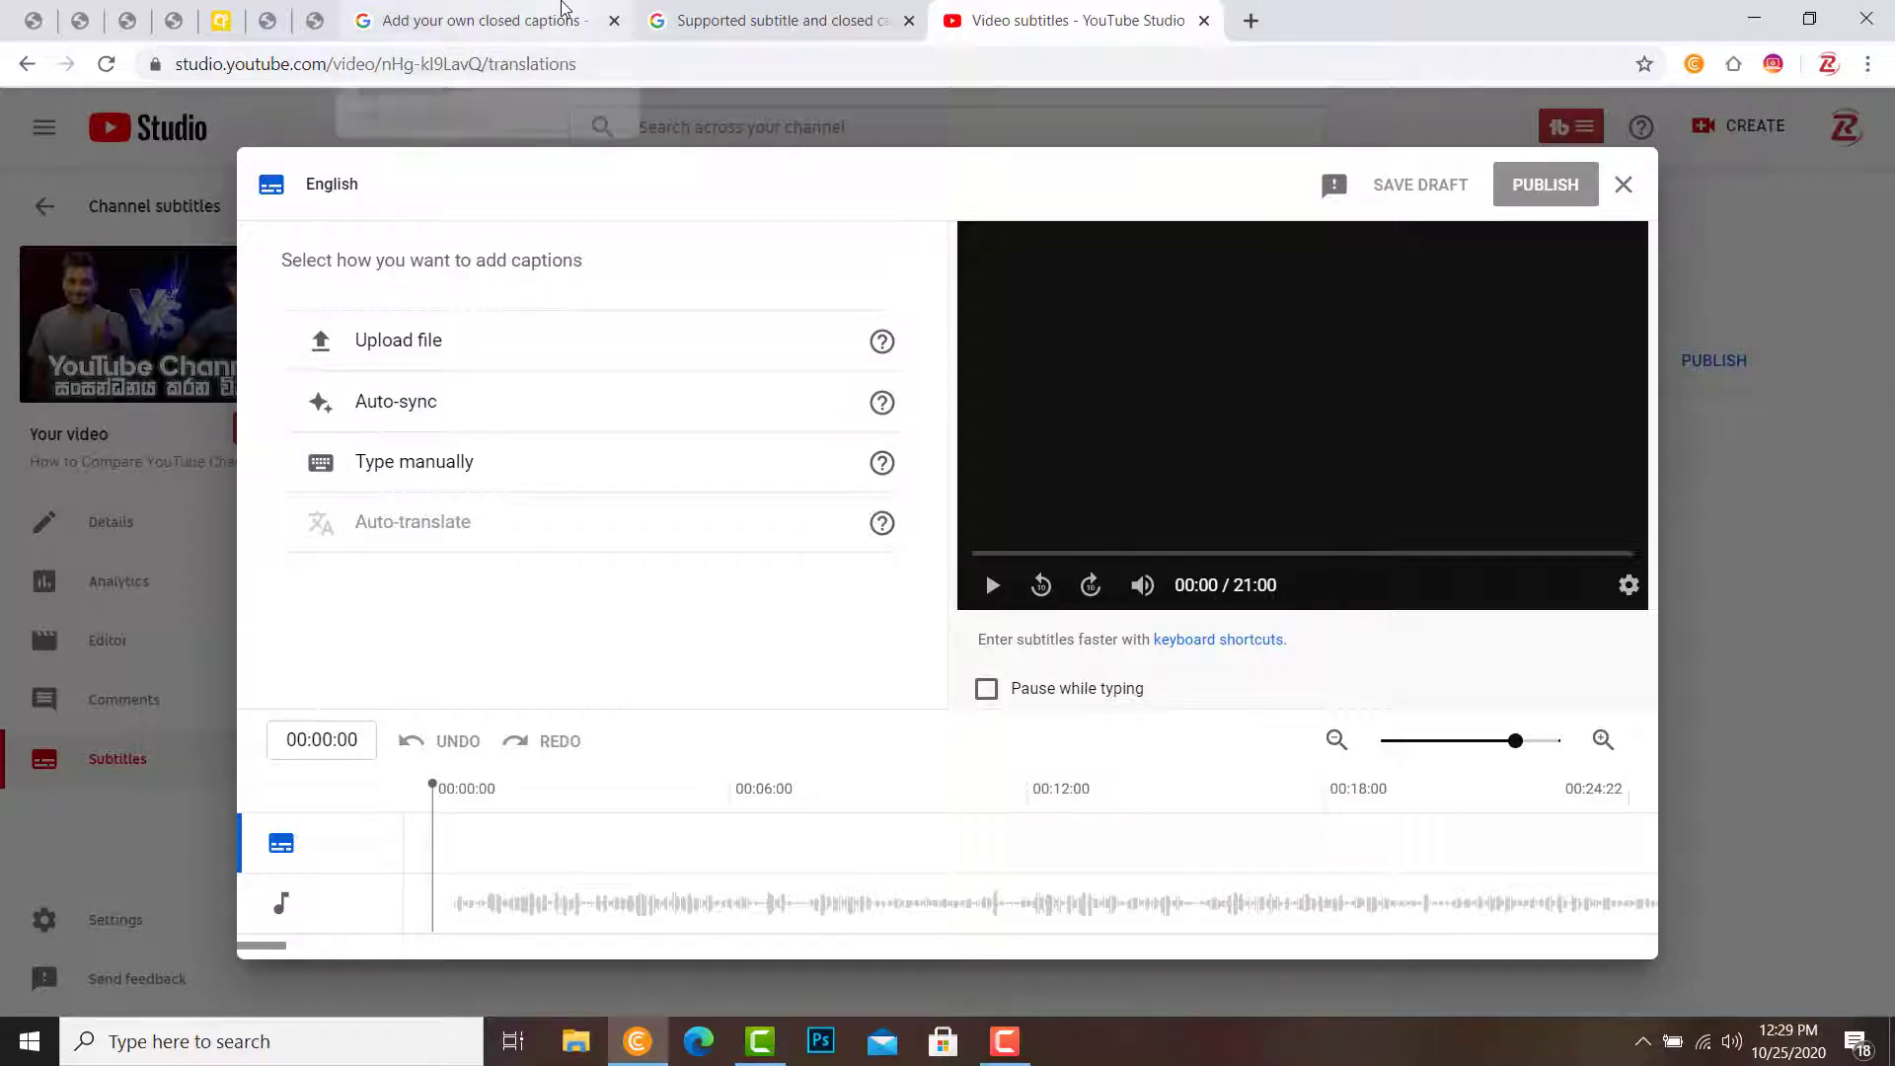
left_click(563, 12)
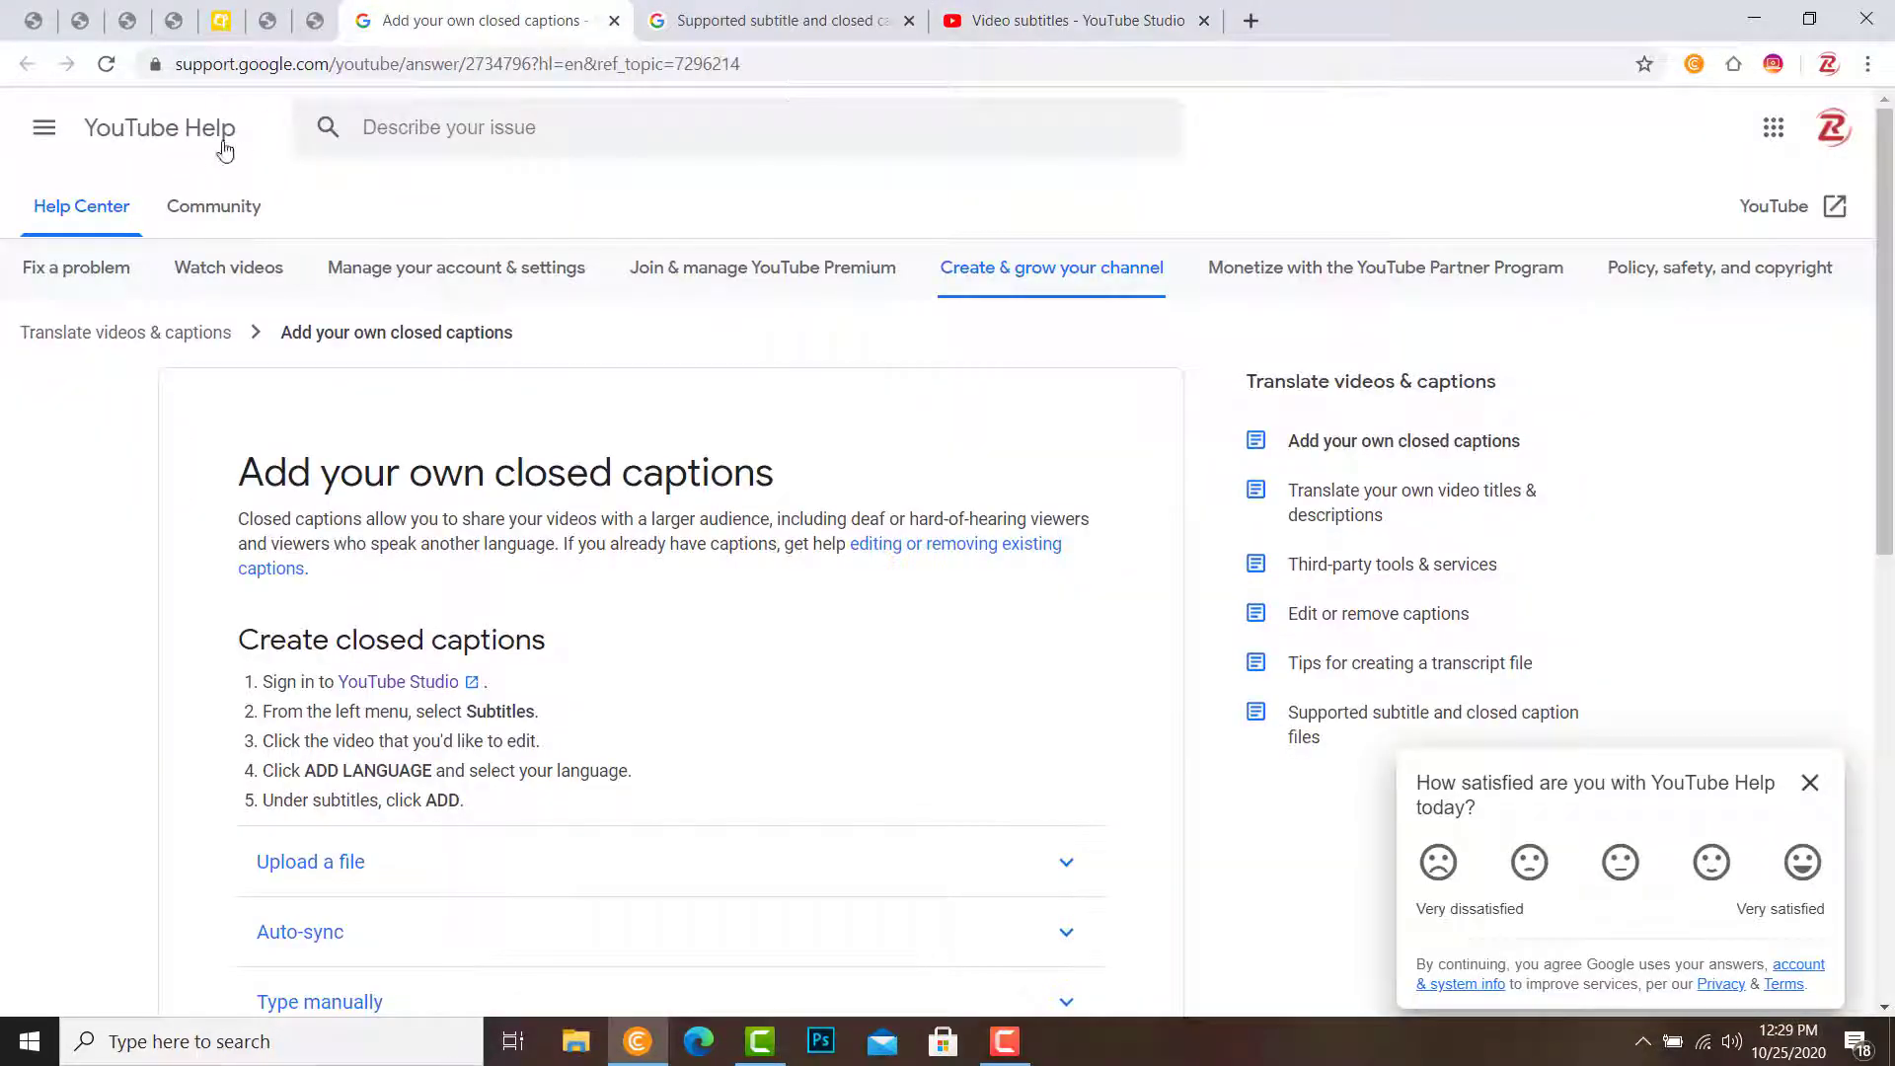
mouse_move(1887, 234)
left_mouse_down()
mouse_move(1889, 435)
mouse_move(1889, 252)
left_mouse_up()
left_click_drag(237, 472, 954, 518)
left_click(898, 499)
mouse_move(1887, 363)
left_mouse_down()
mouse_move(1892, 771)
mouse_move(1889, 356)
left_mouse_up()
left_click_drag(177, 468, 370, 521)
left_click(757, 434)
left_click_drag(1886, 296, 1886, 370)
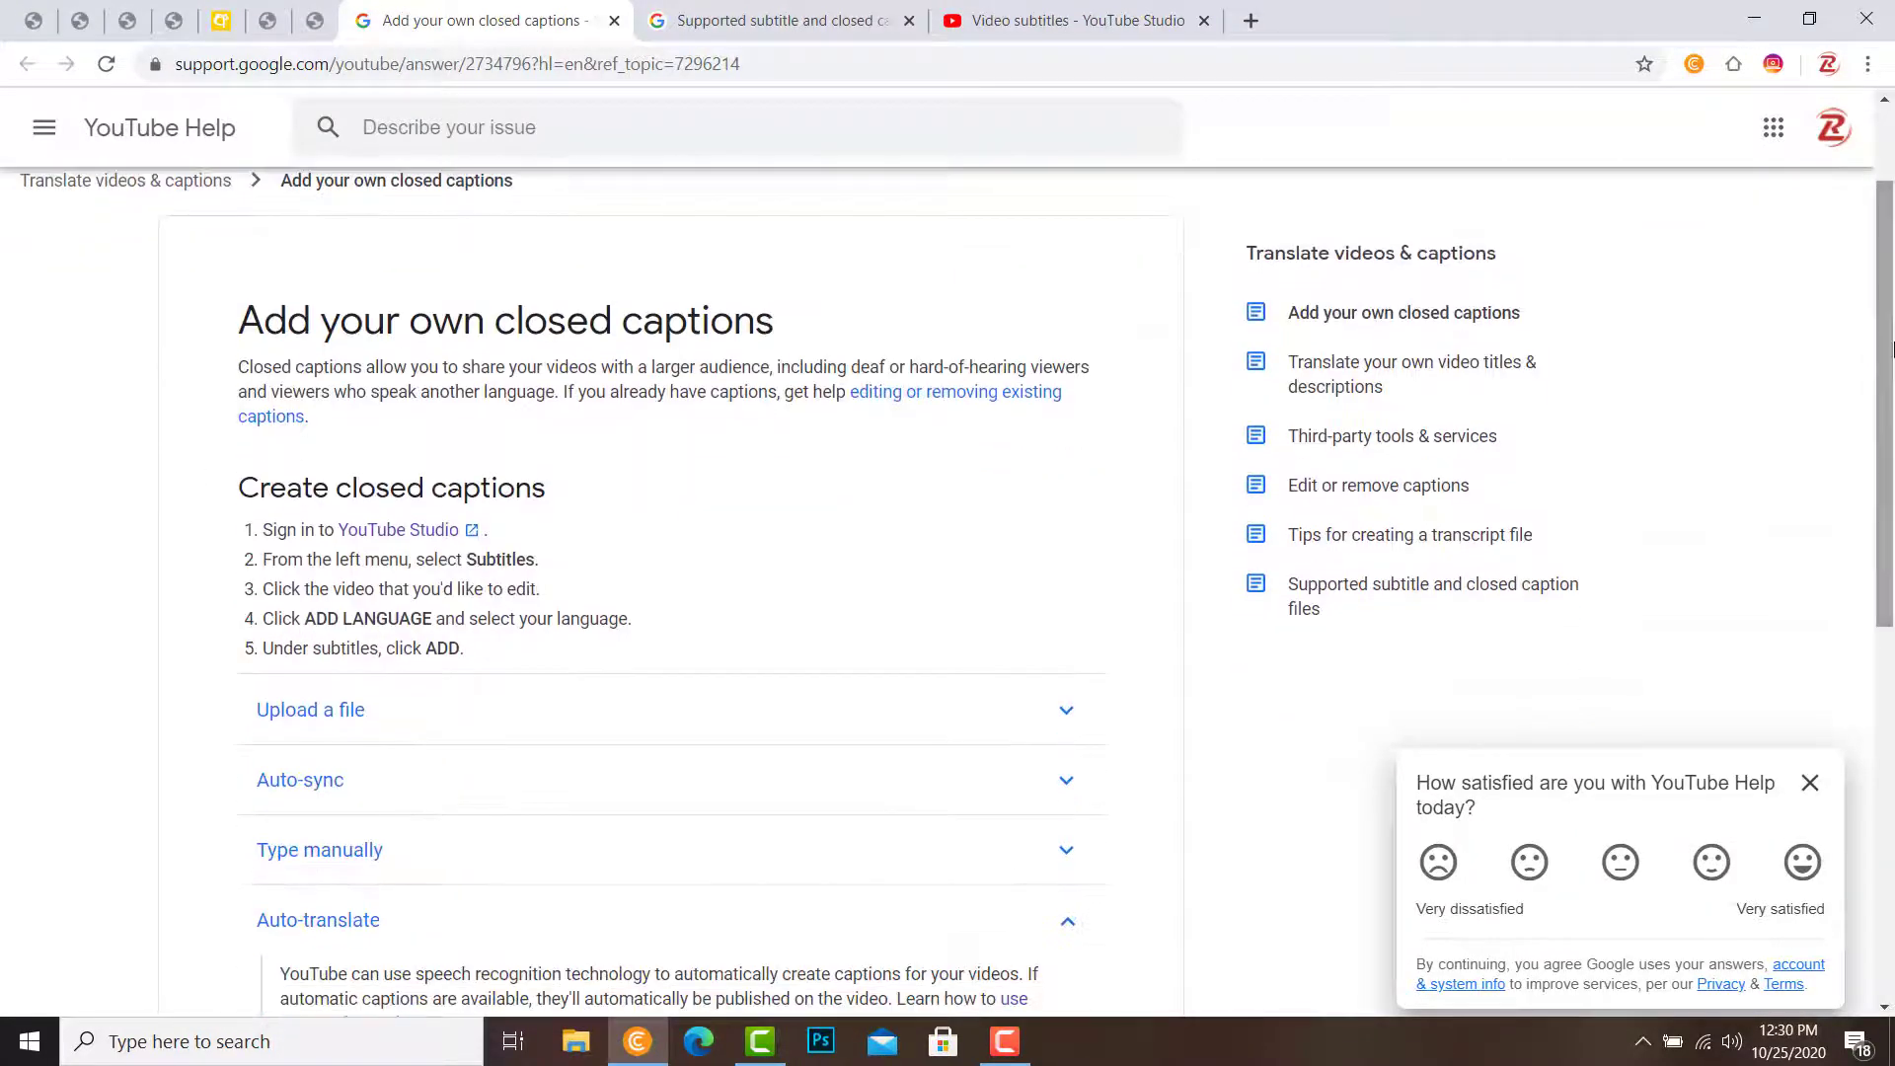
left_click_drag(314, 479, 542, 487)
left_click(936, 469)
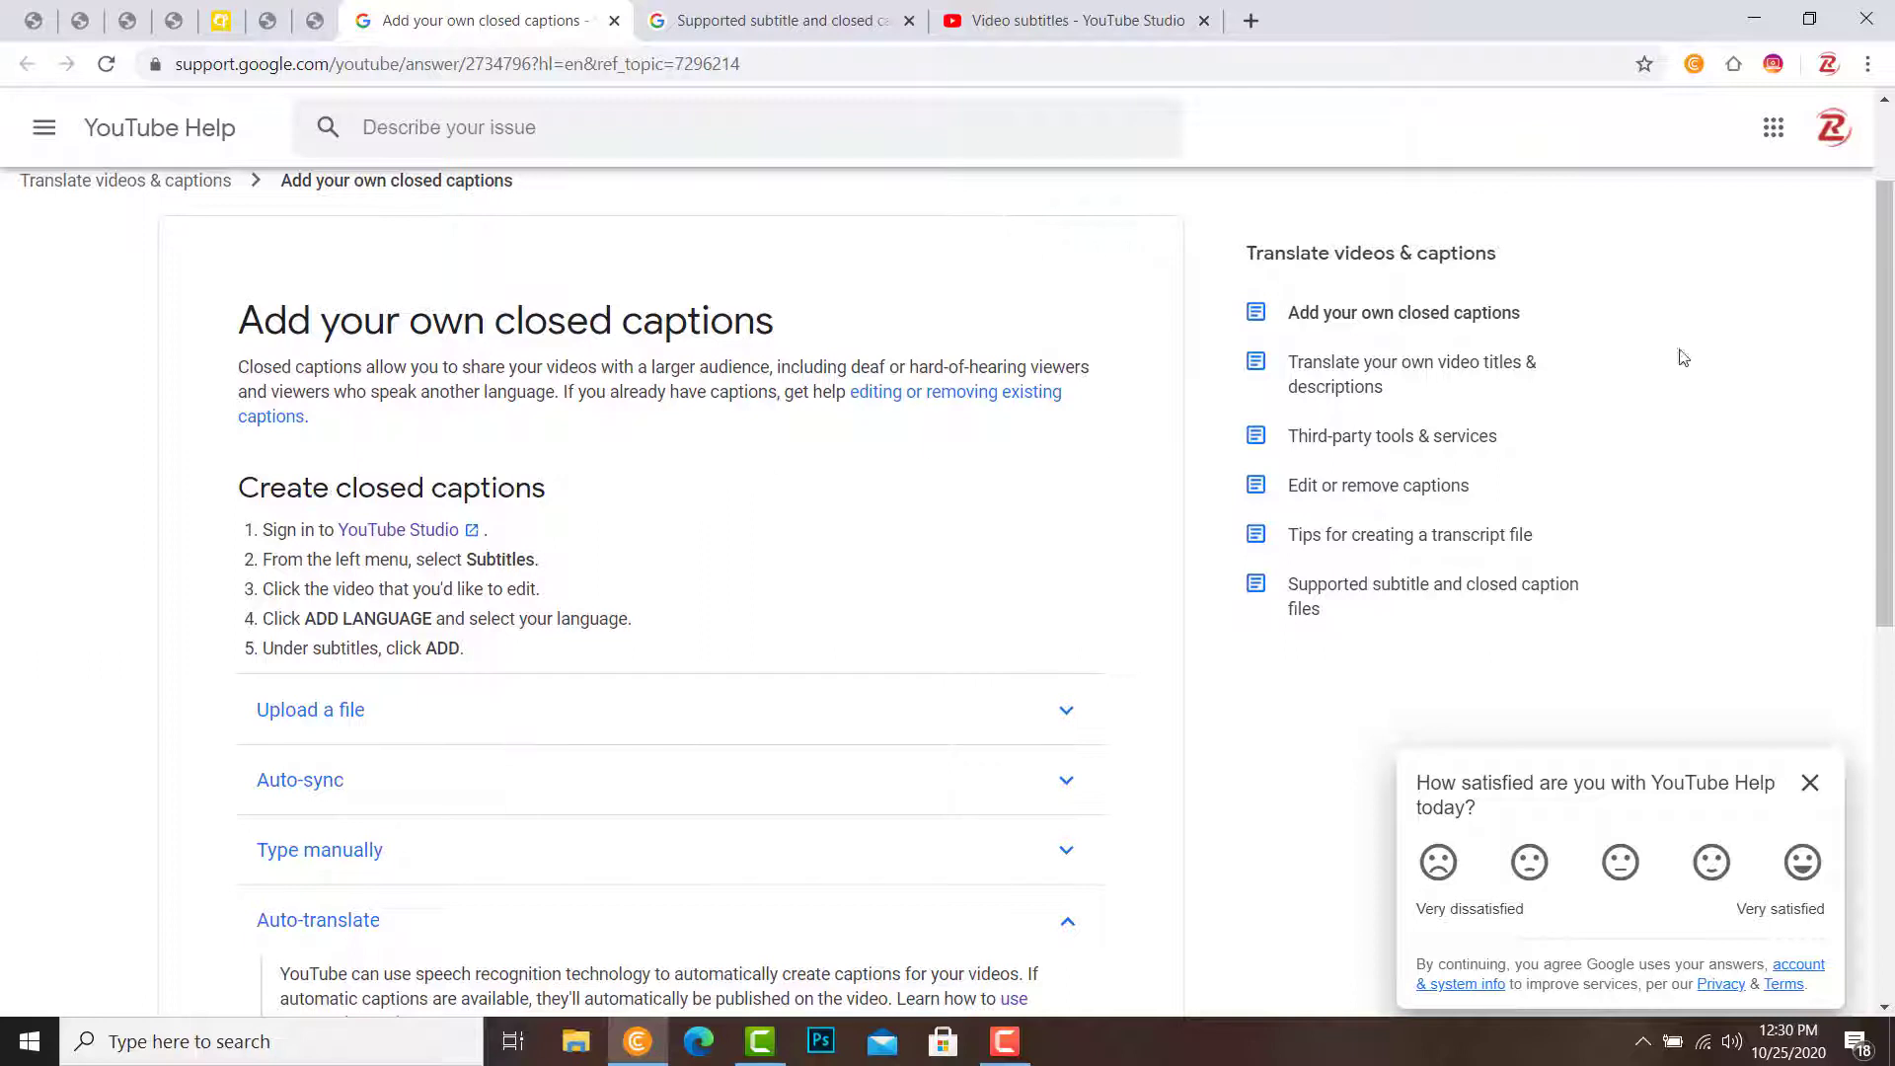
left_click_drag(1891, 282, 1893, 393)
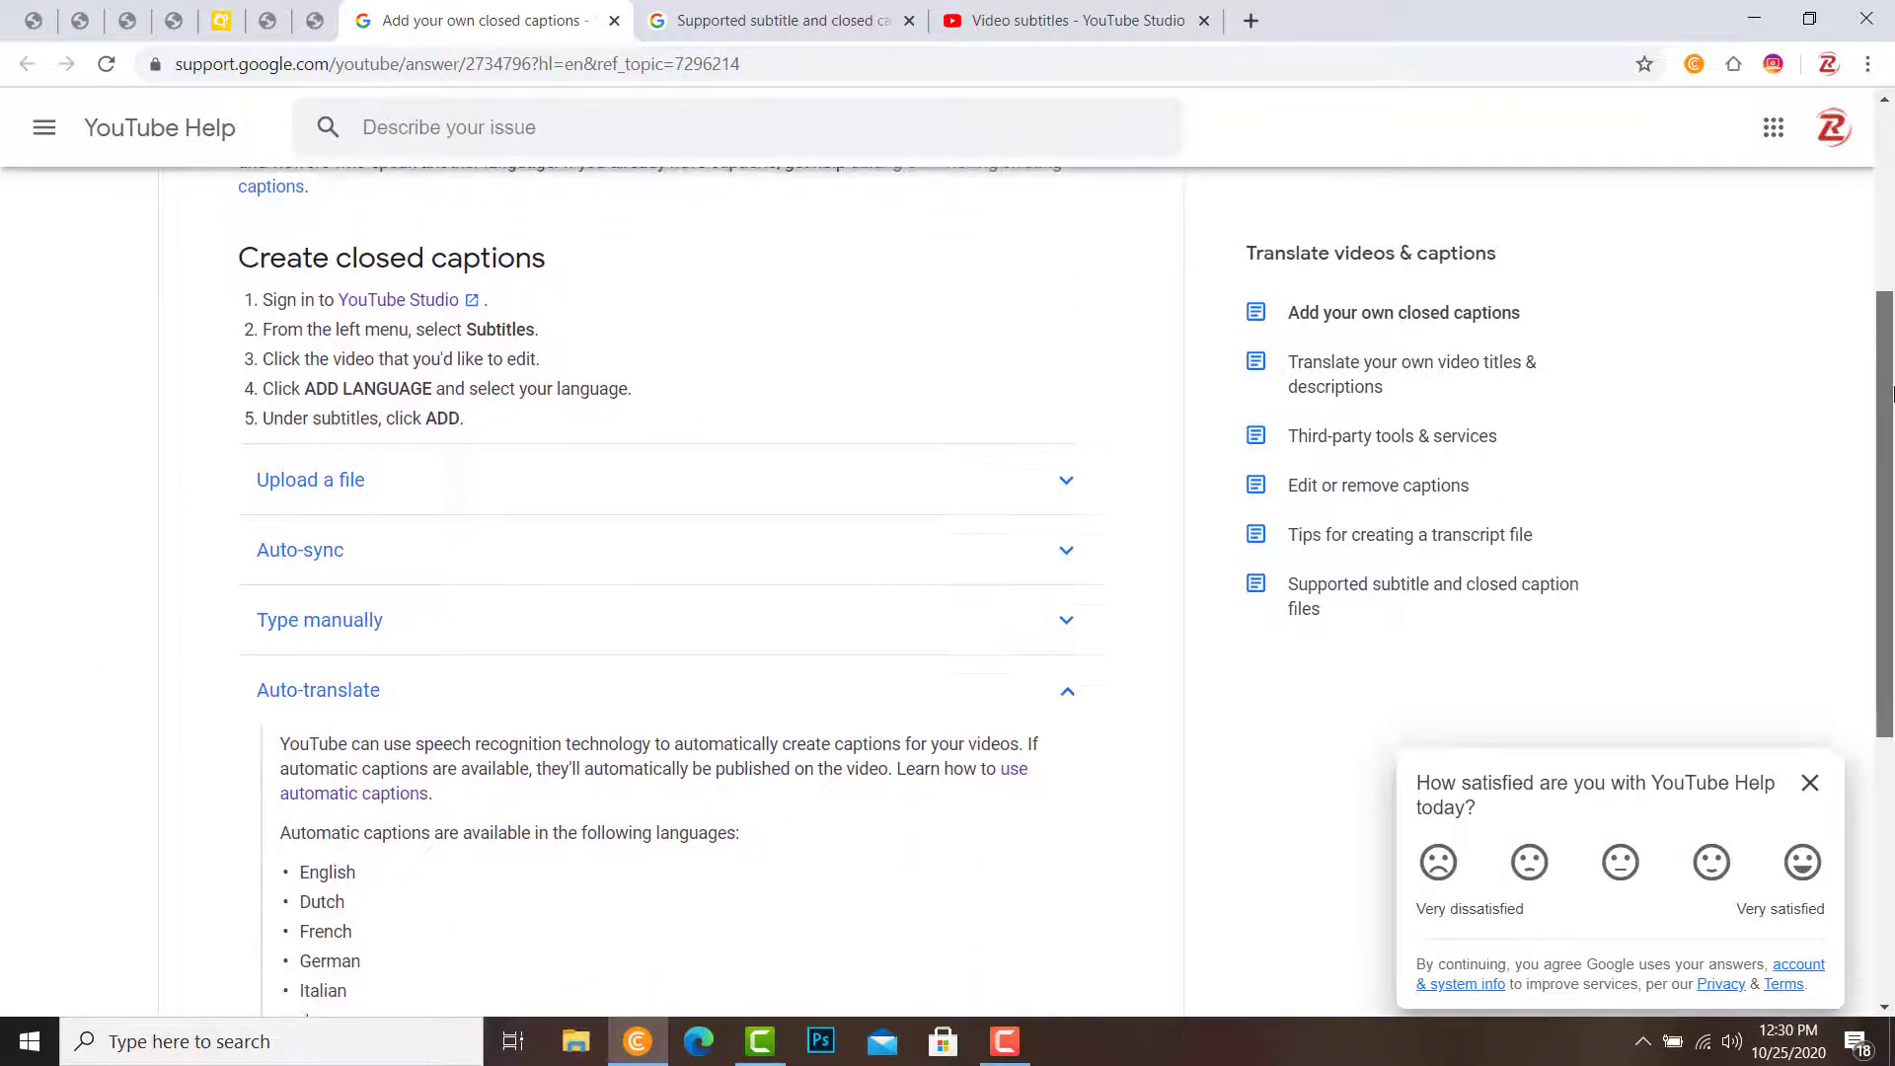
left_click_drag(219, 250, 305, 334)
left_click(210, 271)
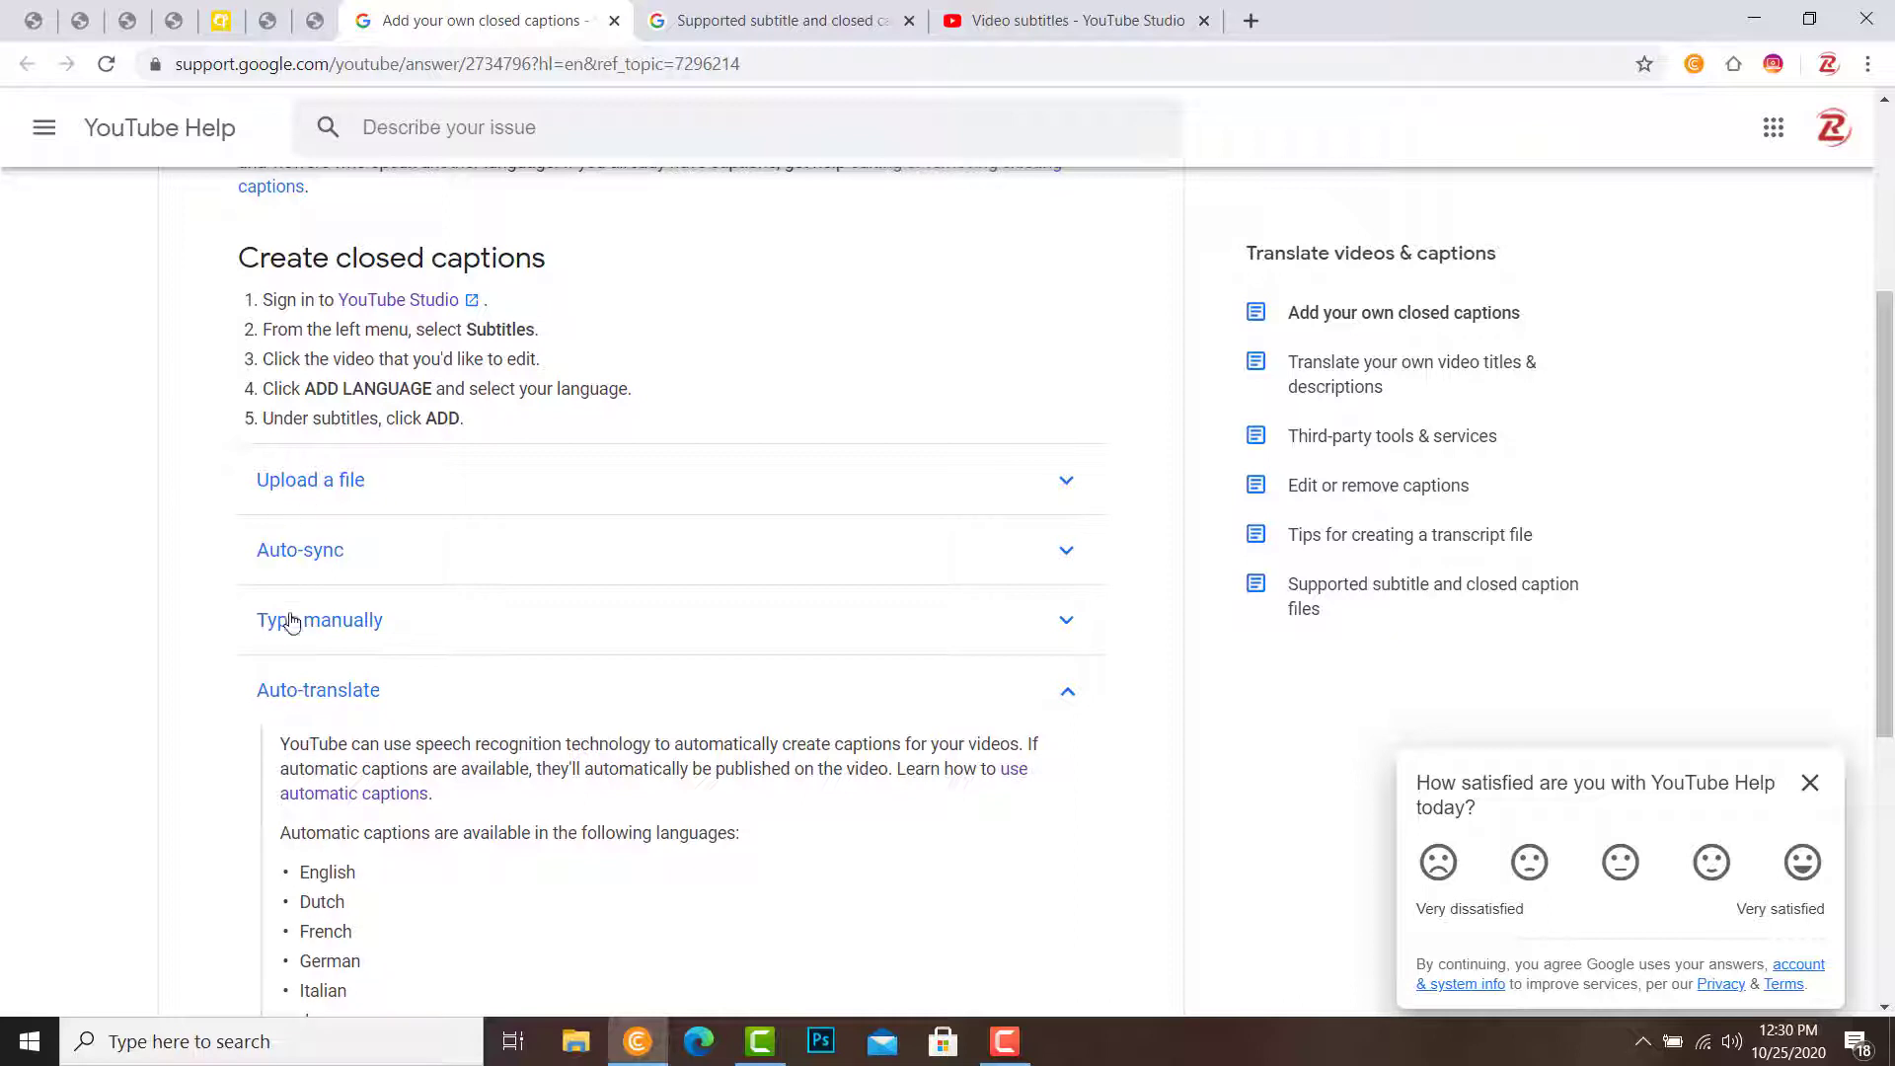
Expand the "Upload a file" section of the help article and read what a closed caption file contains.
left_click(1063, 485)
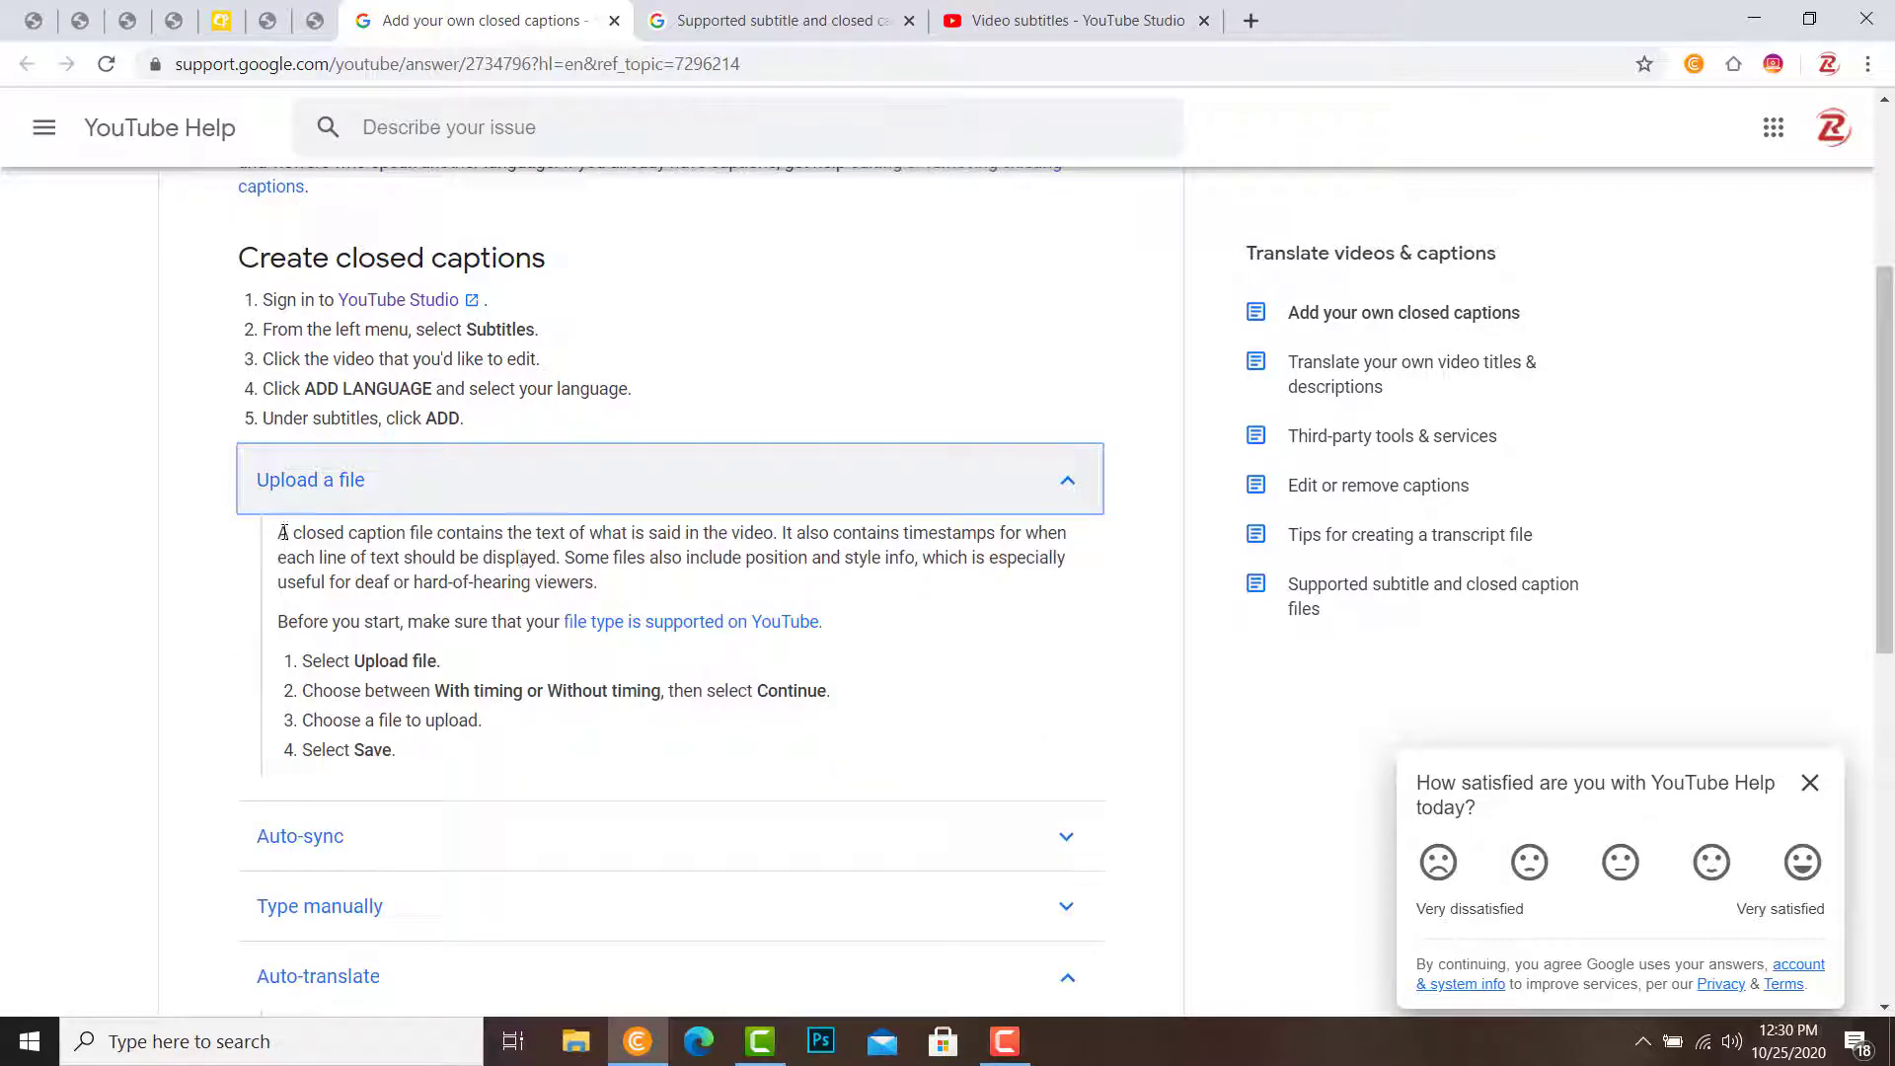
left_click_drag(284, 533, 451, 610)
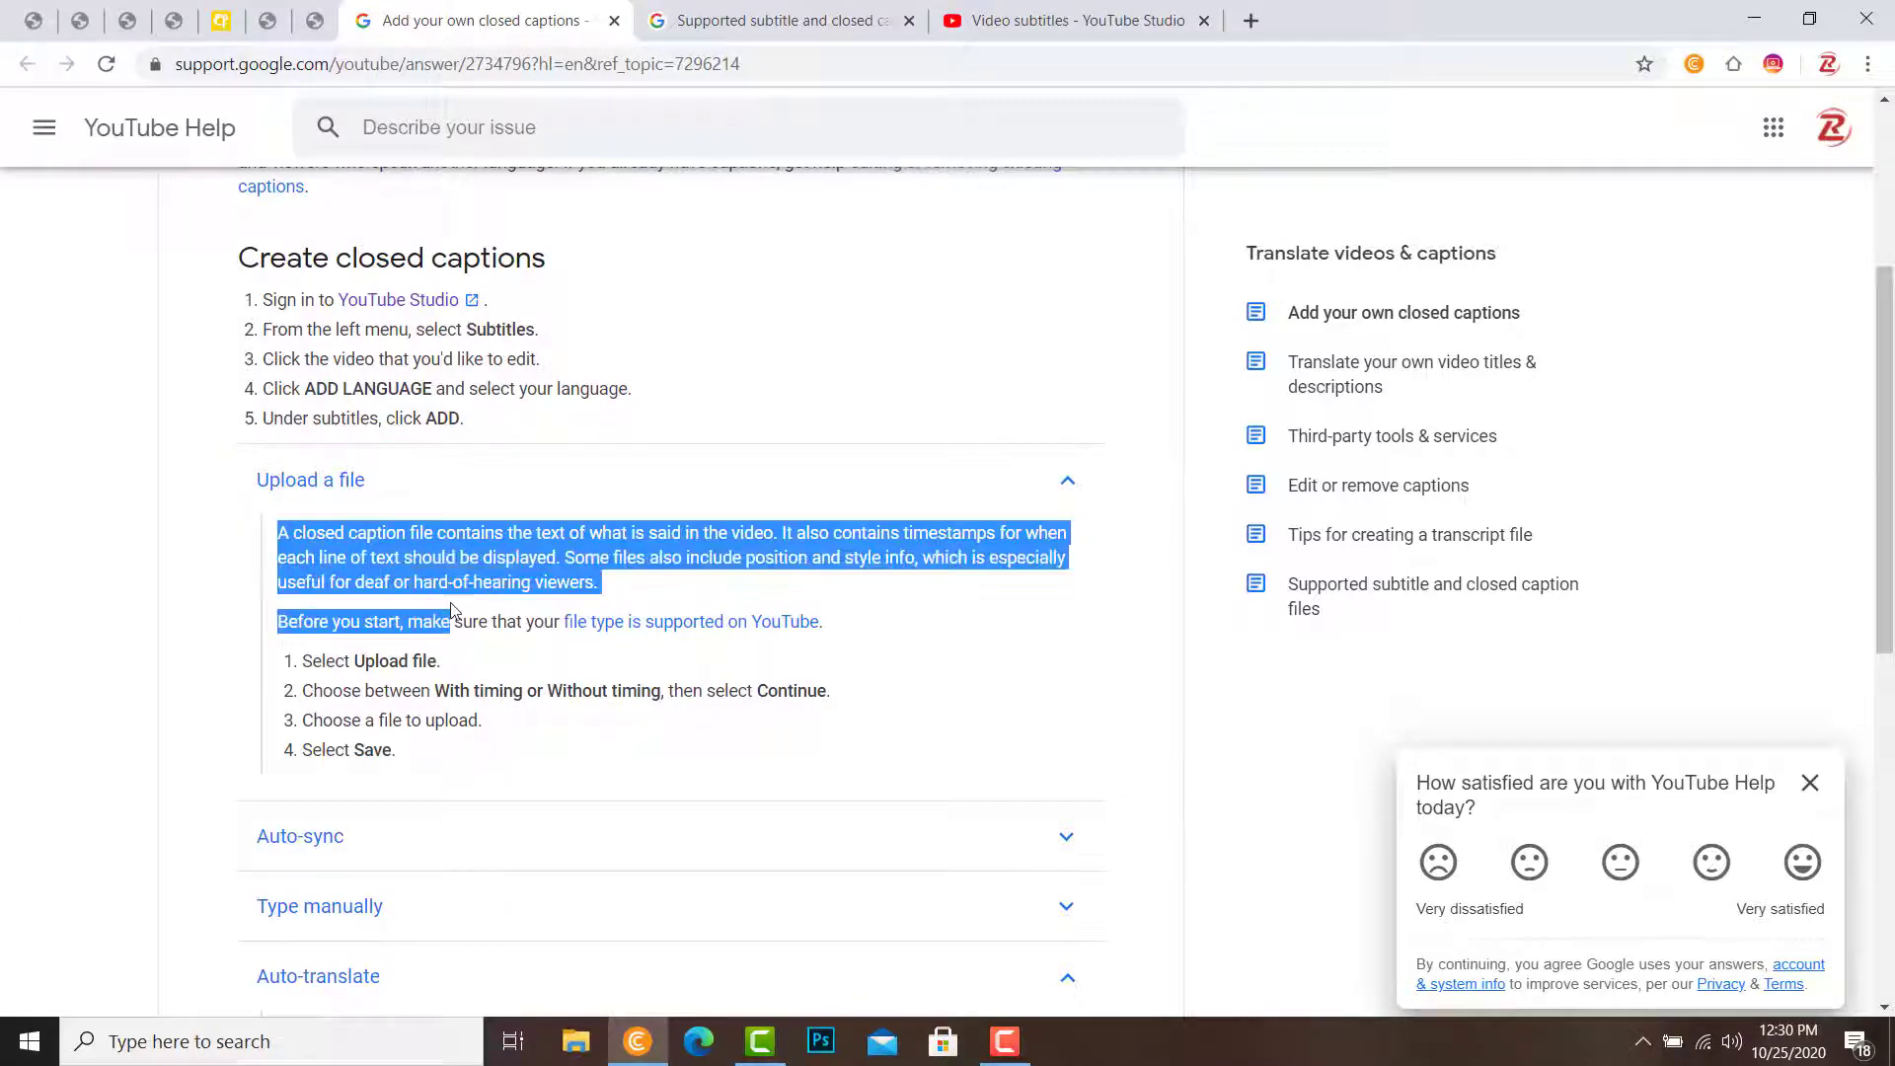
left_click(451, 610)
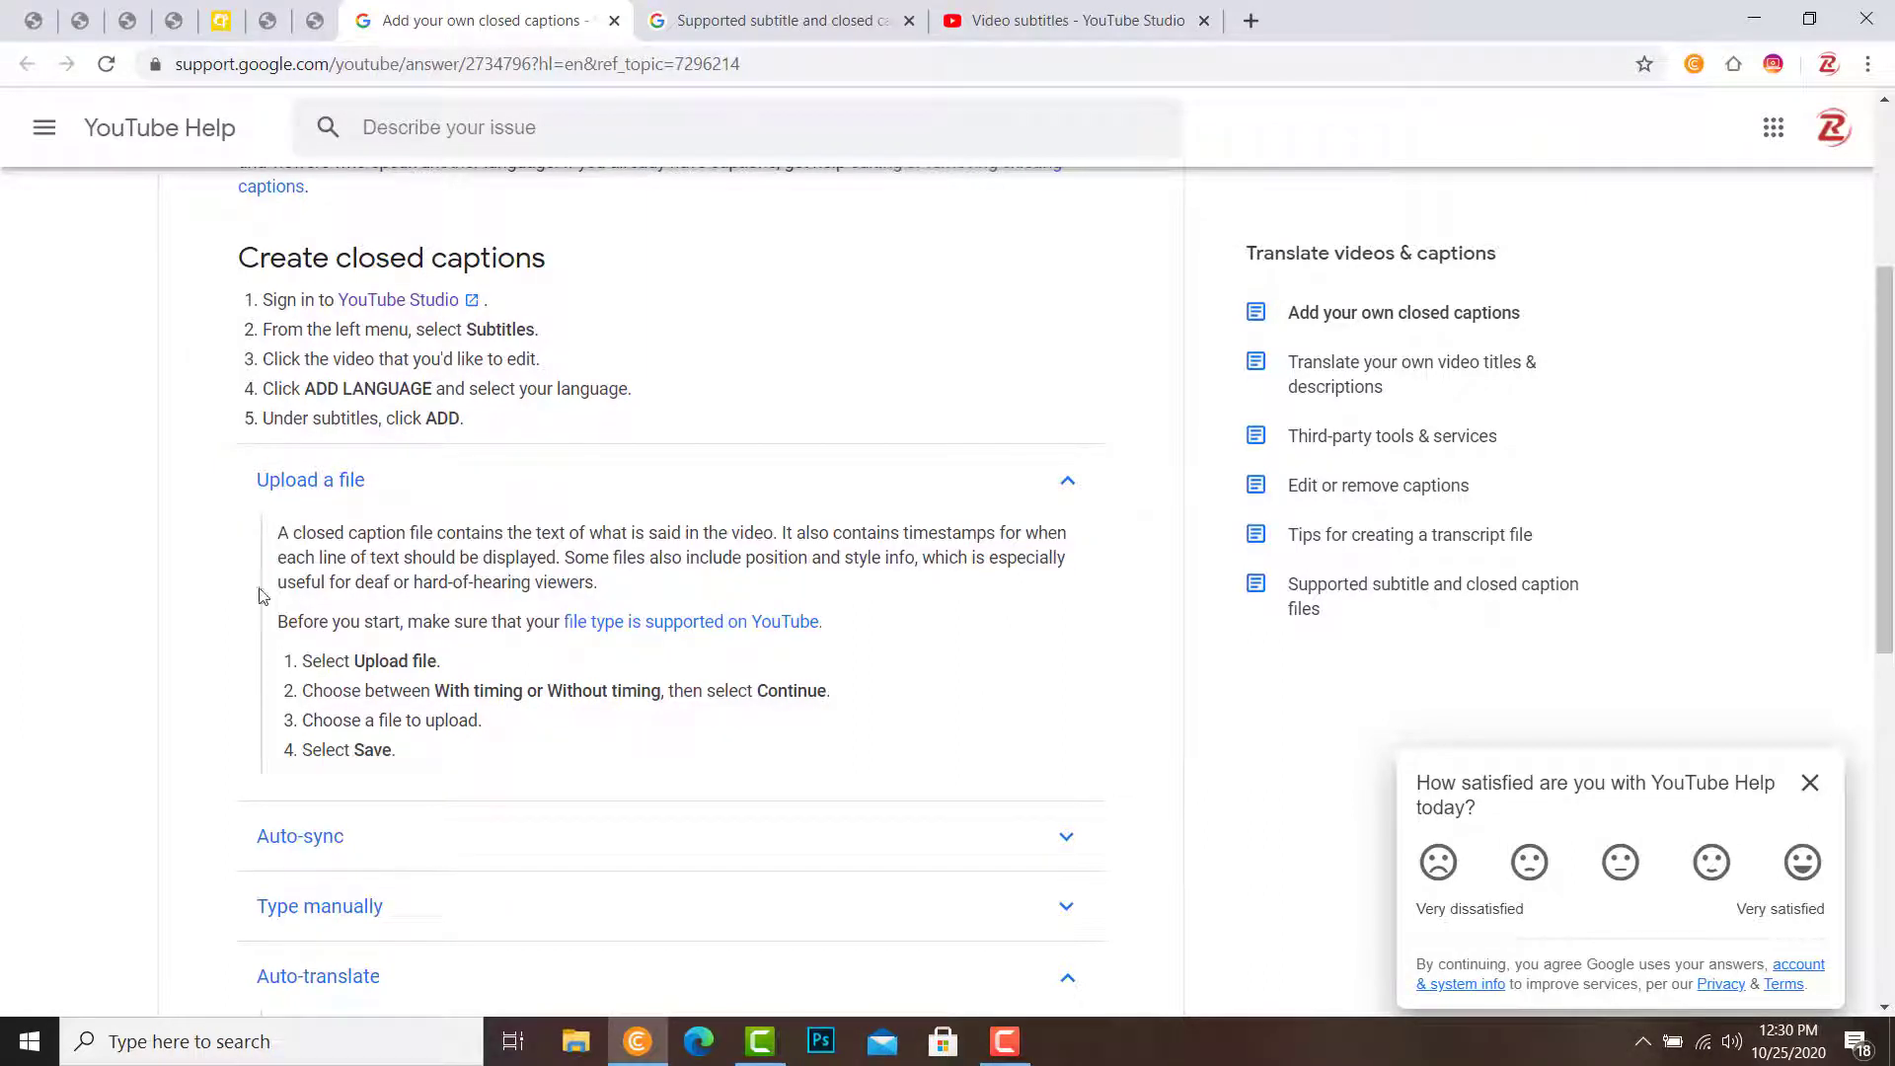
mouse_move(282, 530)
left_mouse_down()
mouse_move(549, 563)
mouse_move(508, 582)
mouse_move(241, 550)
mouse_move(247, 534)
left_mouse_up()
left_click(582, 577)
left_click(303, 533)
Check the "Supported subtitle and closed caption files" article, close it and dismiss the antivirus notification.
left_click(730, 30)
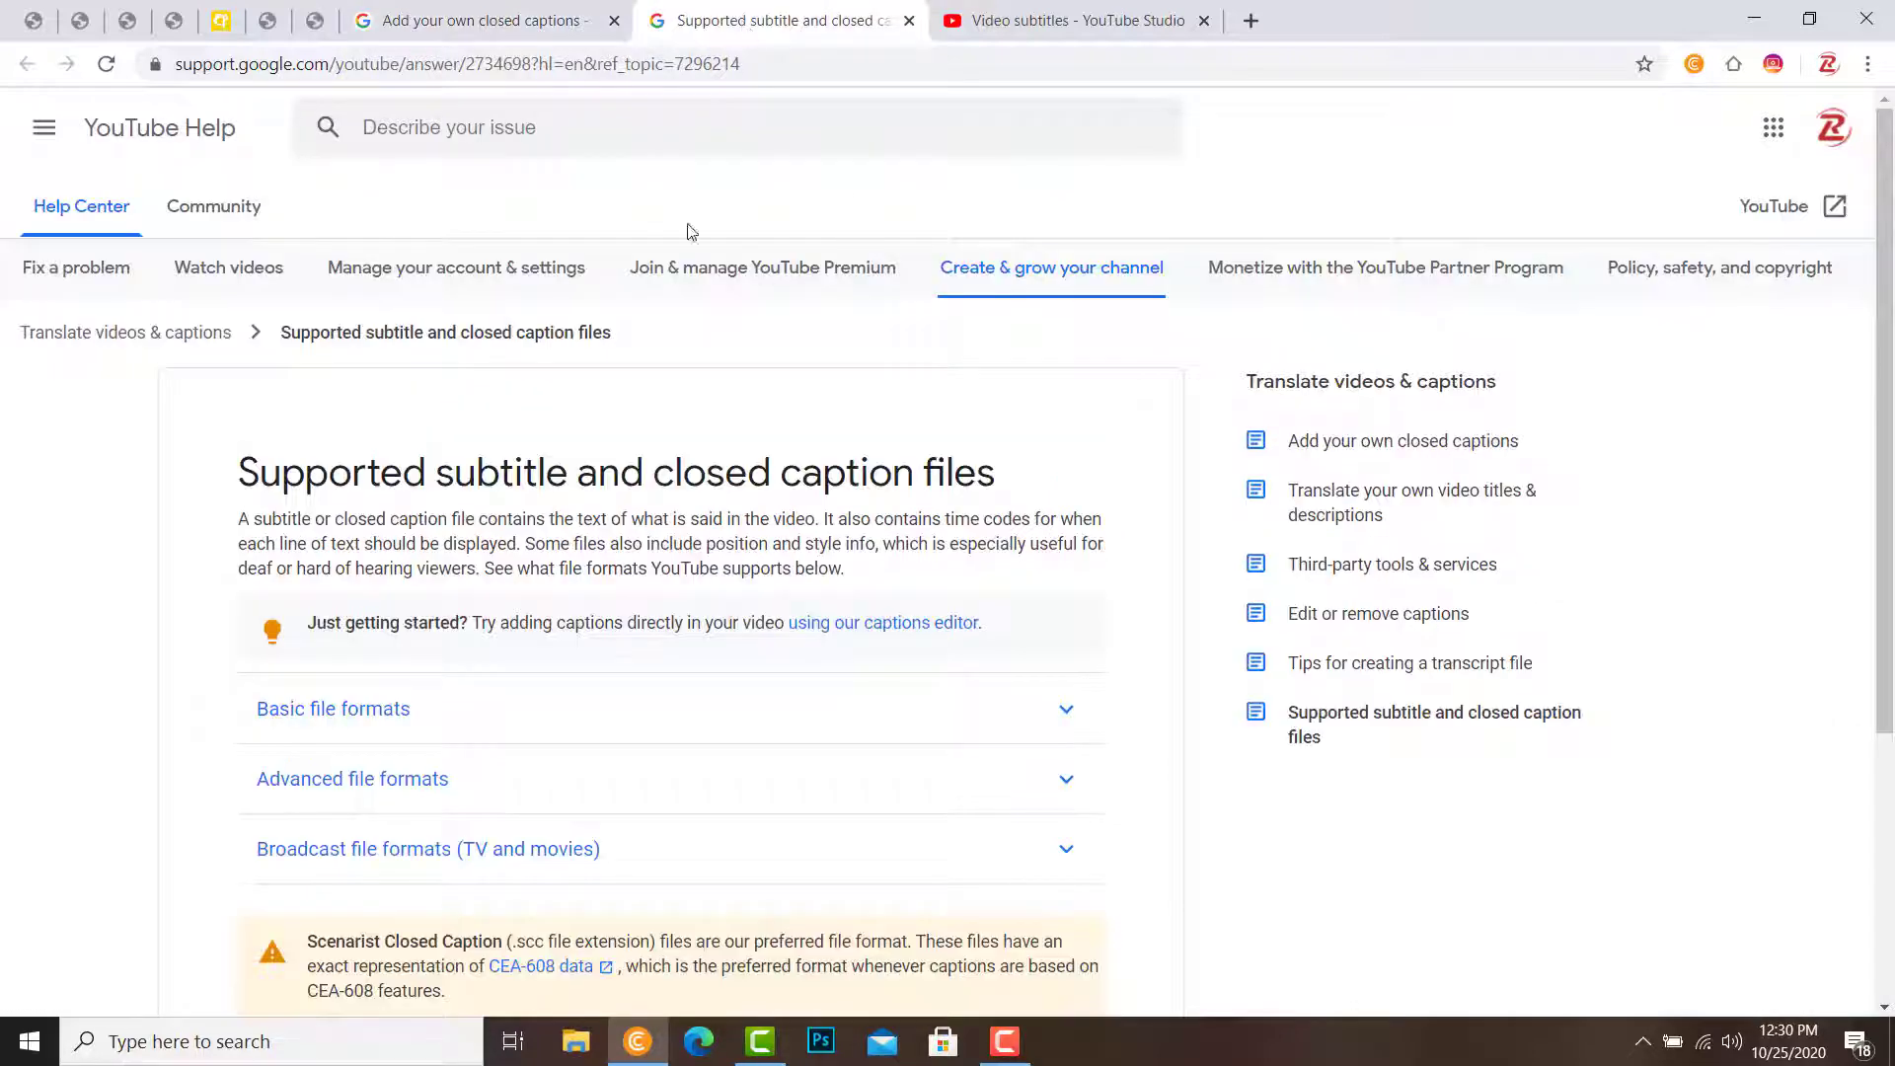
scroll(1770, 230, "down", 2)
scroll(1481, 395, "up", 2)
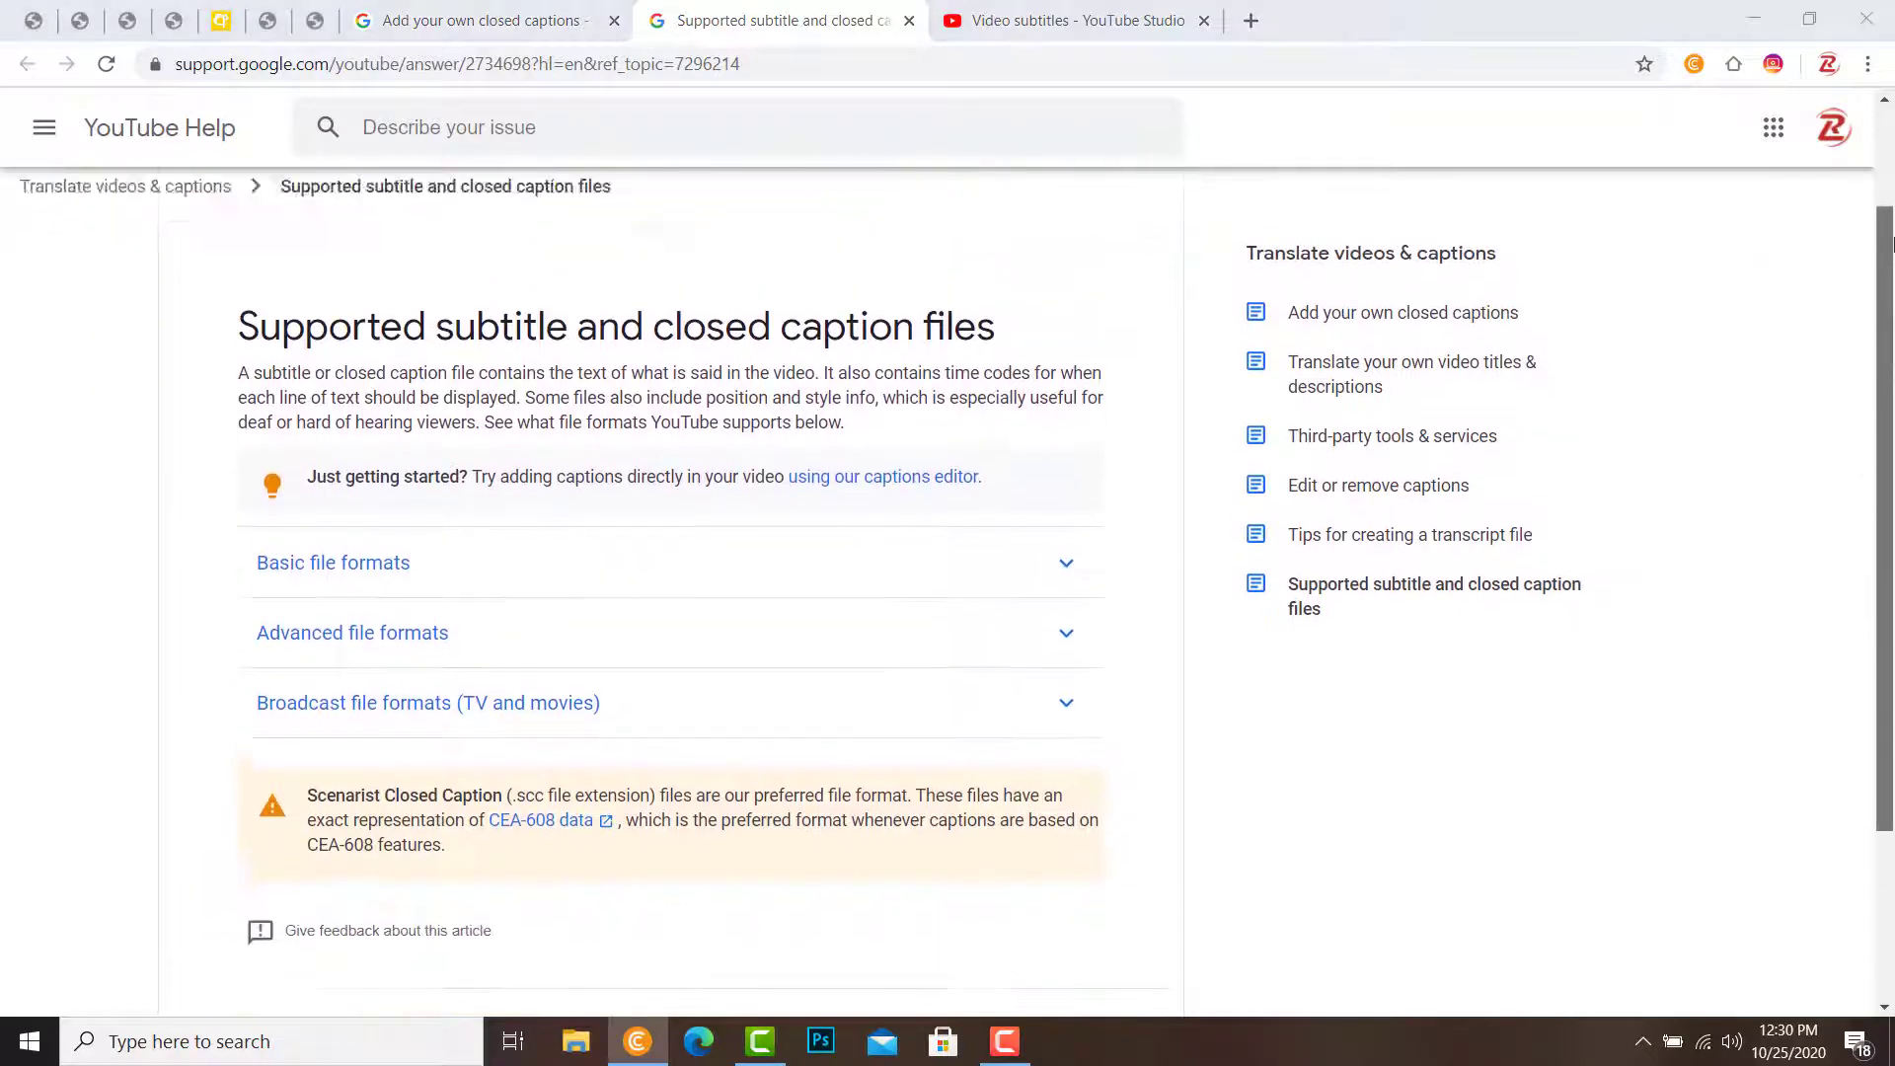
left_click(474, 22)
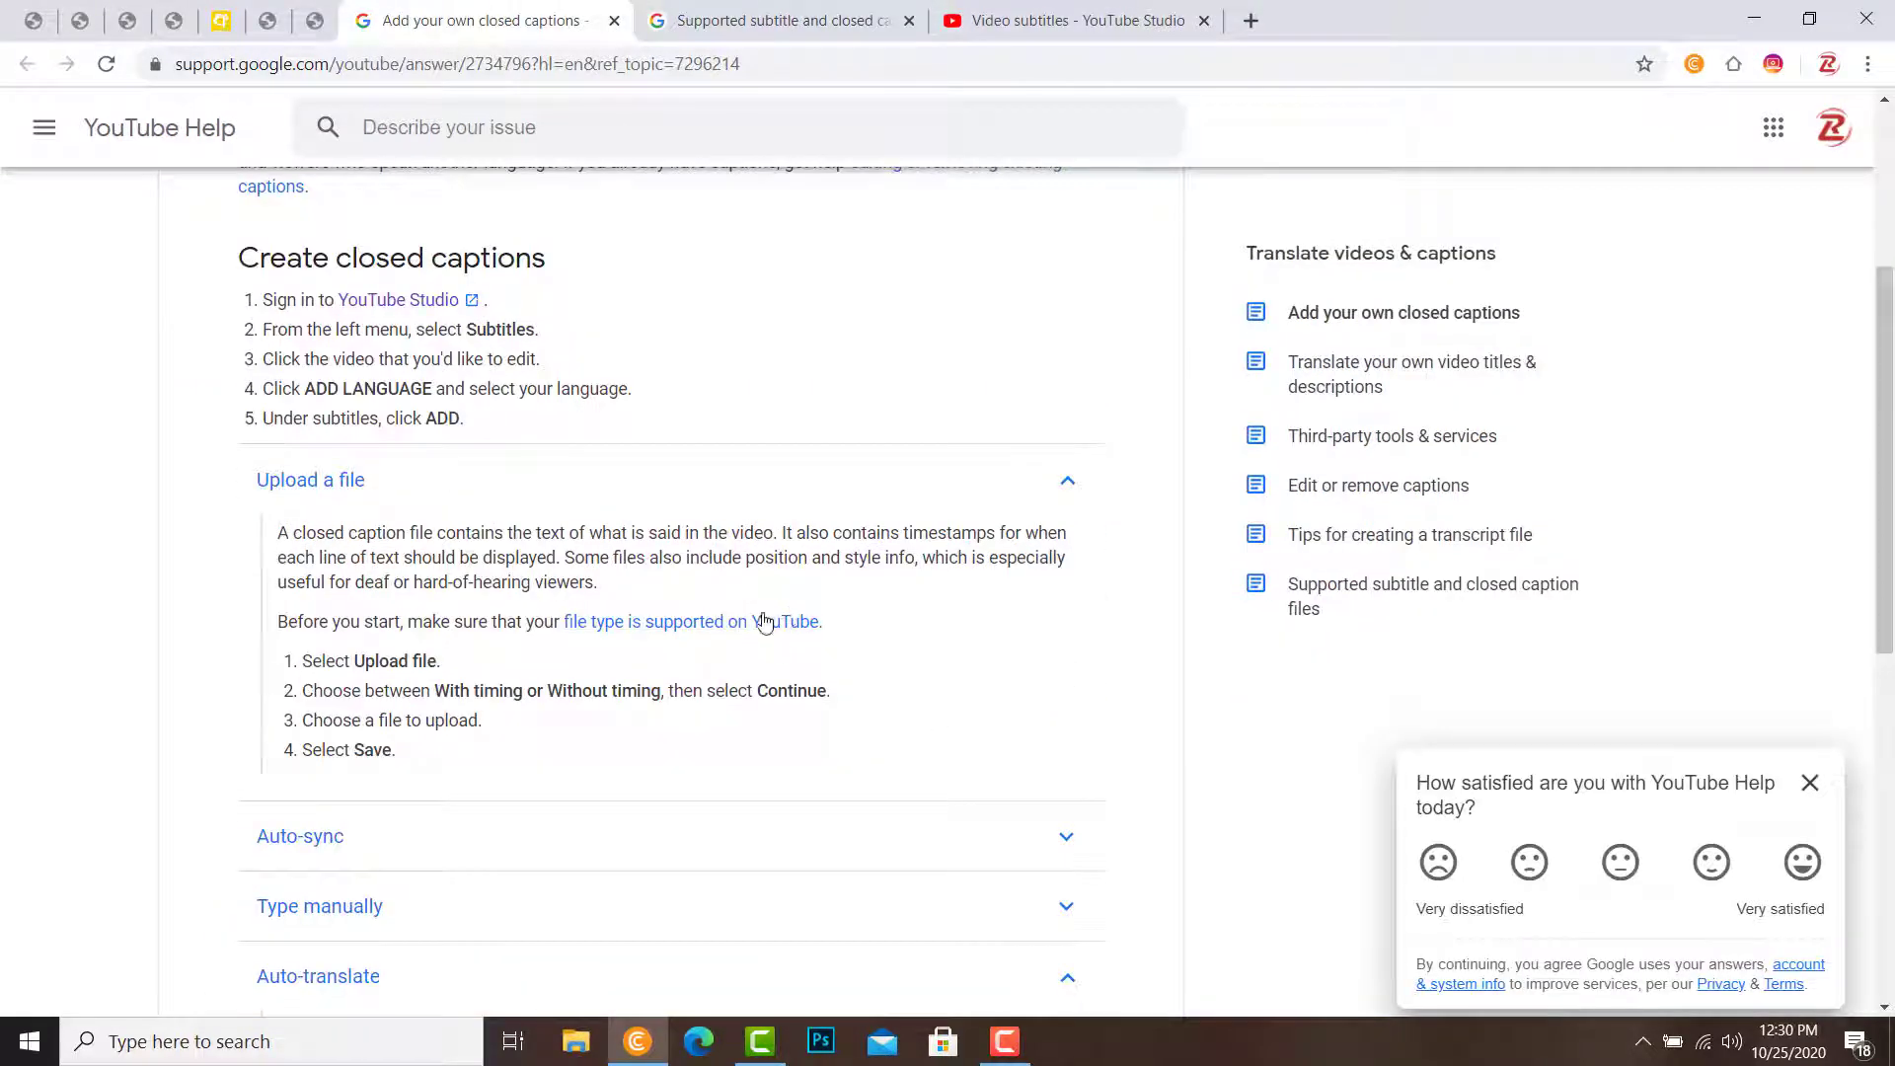
left_click(715, 11)
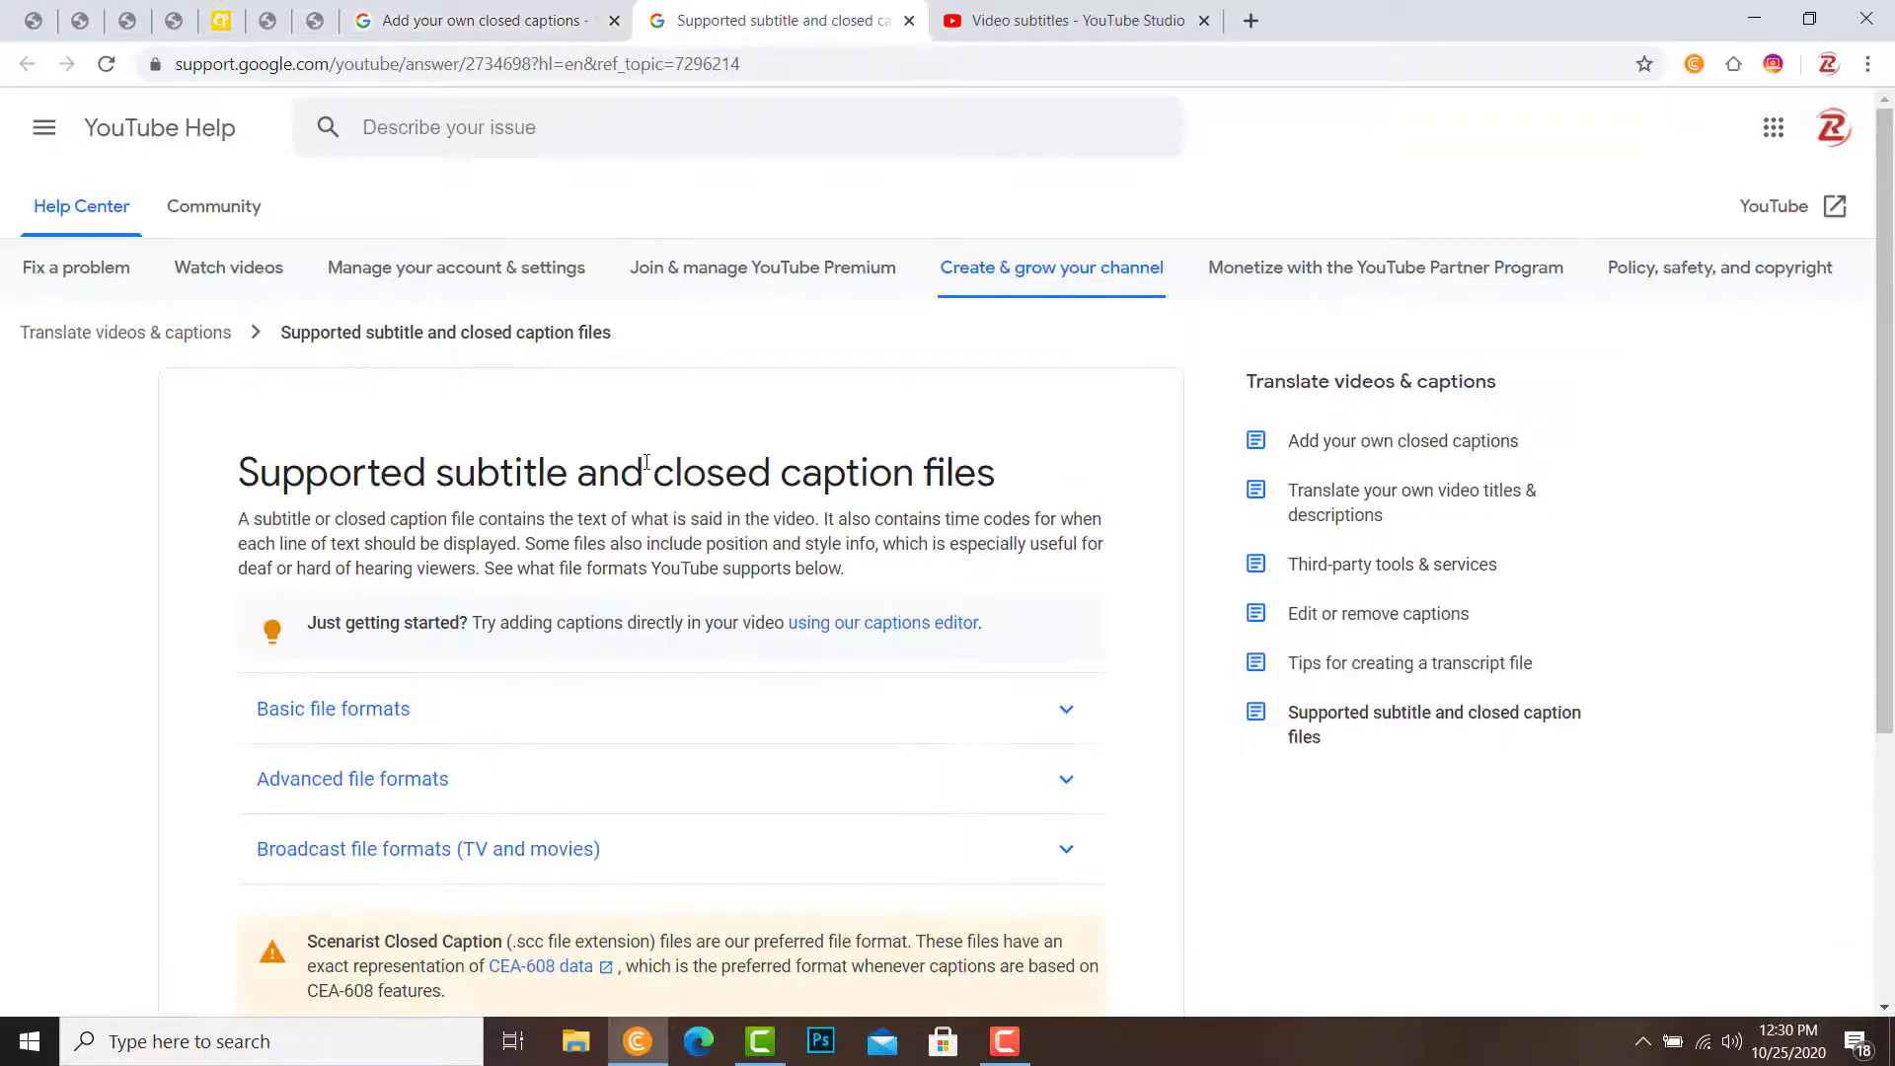
left_click(548, 20)
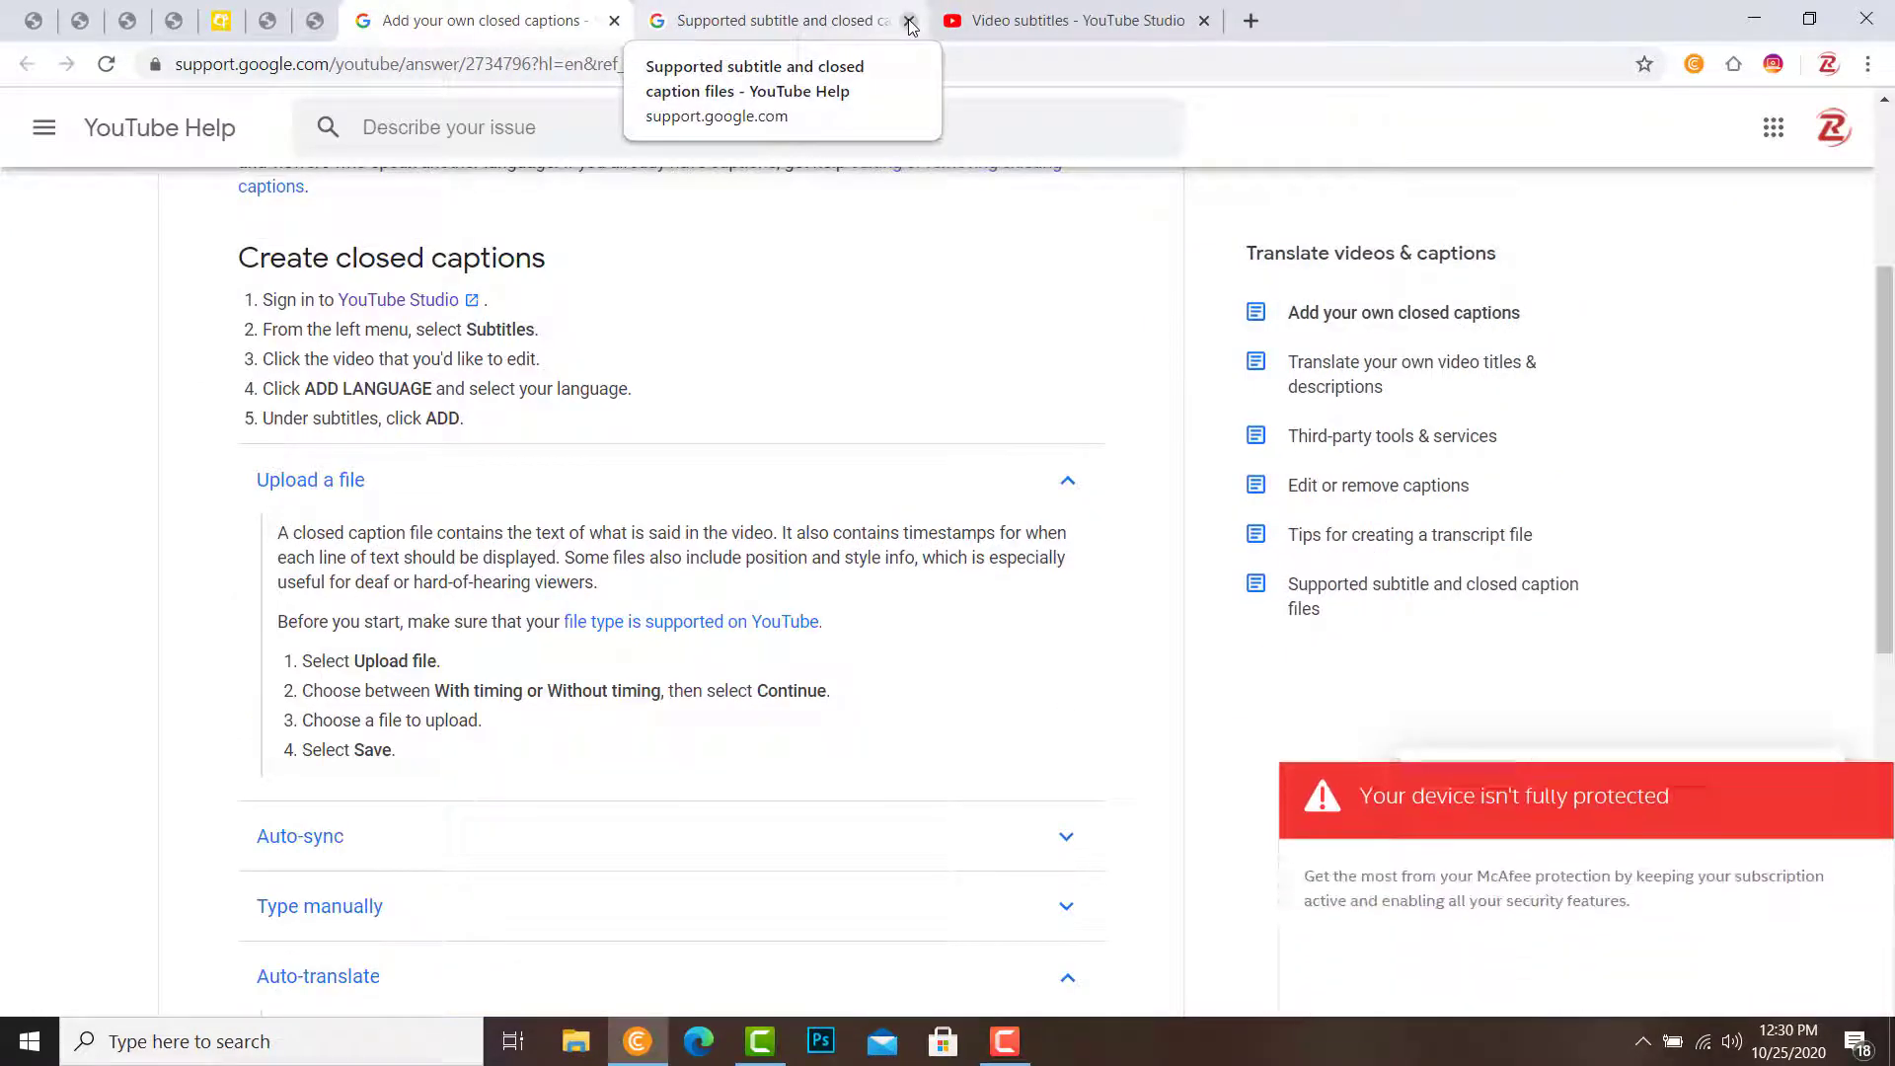
left_click(910, 20)
left_click(1795, 973)
Read the file upload steps in the "Upload a file" section and collapse the section.
left_click_drag(1887, 469, 1890, 509)
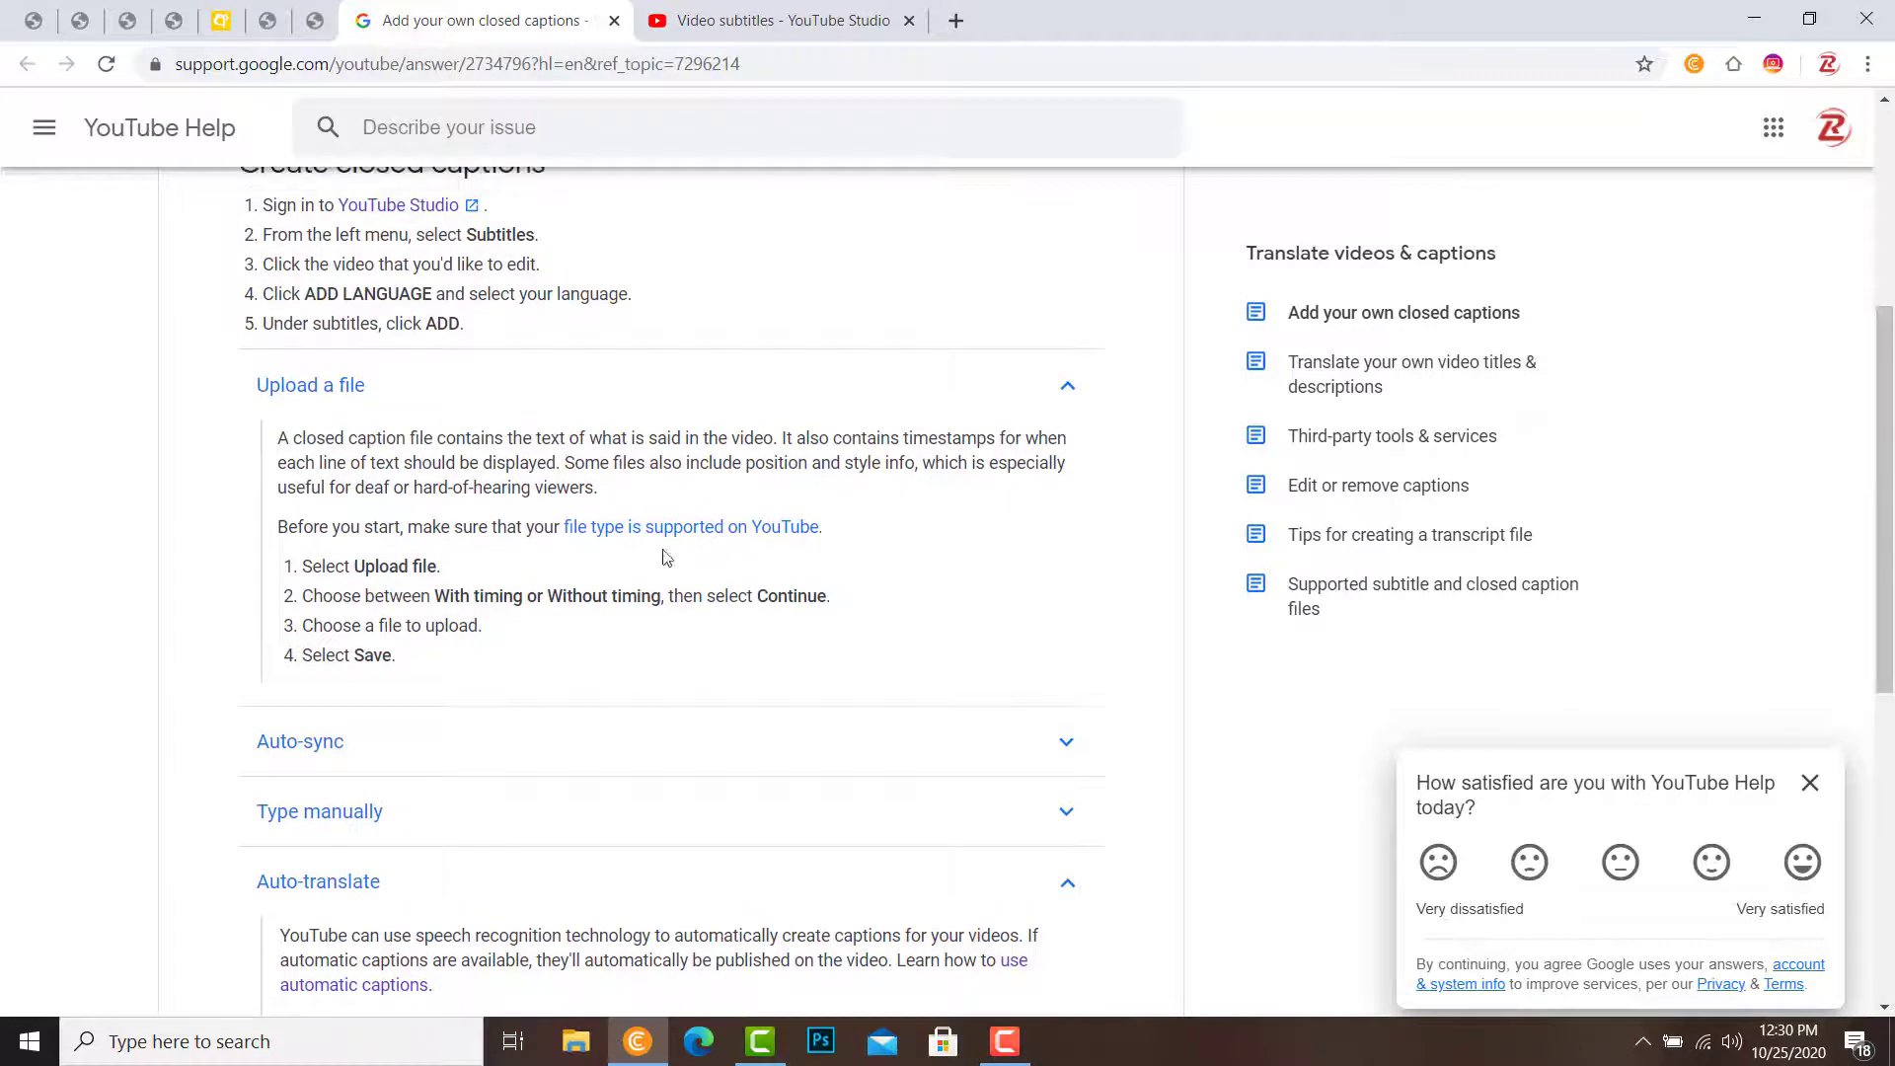
mouse_move(282, 437)
left_mouse_down()
mouse_move(373, 566)
mouse_move(474, 659)
mouse_move(356, 657)
mouse_move(276, 447)
left_mouse_up()
left_click(473, 658)
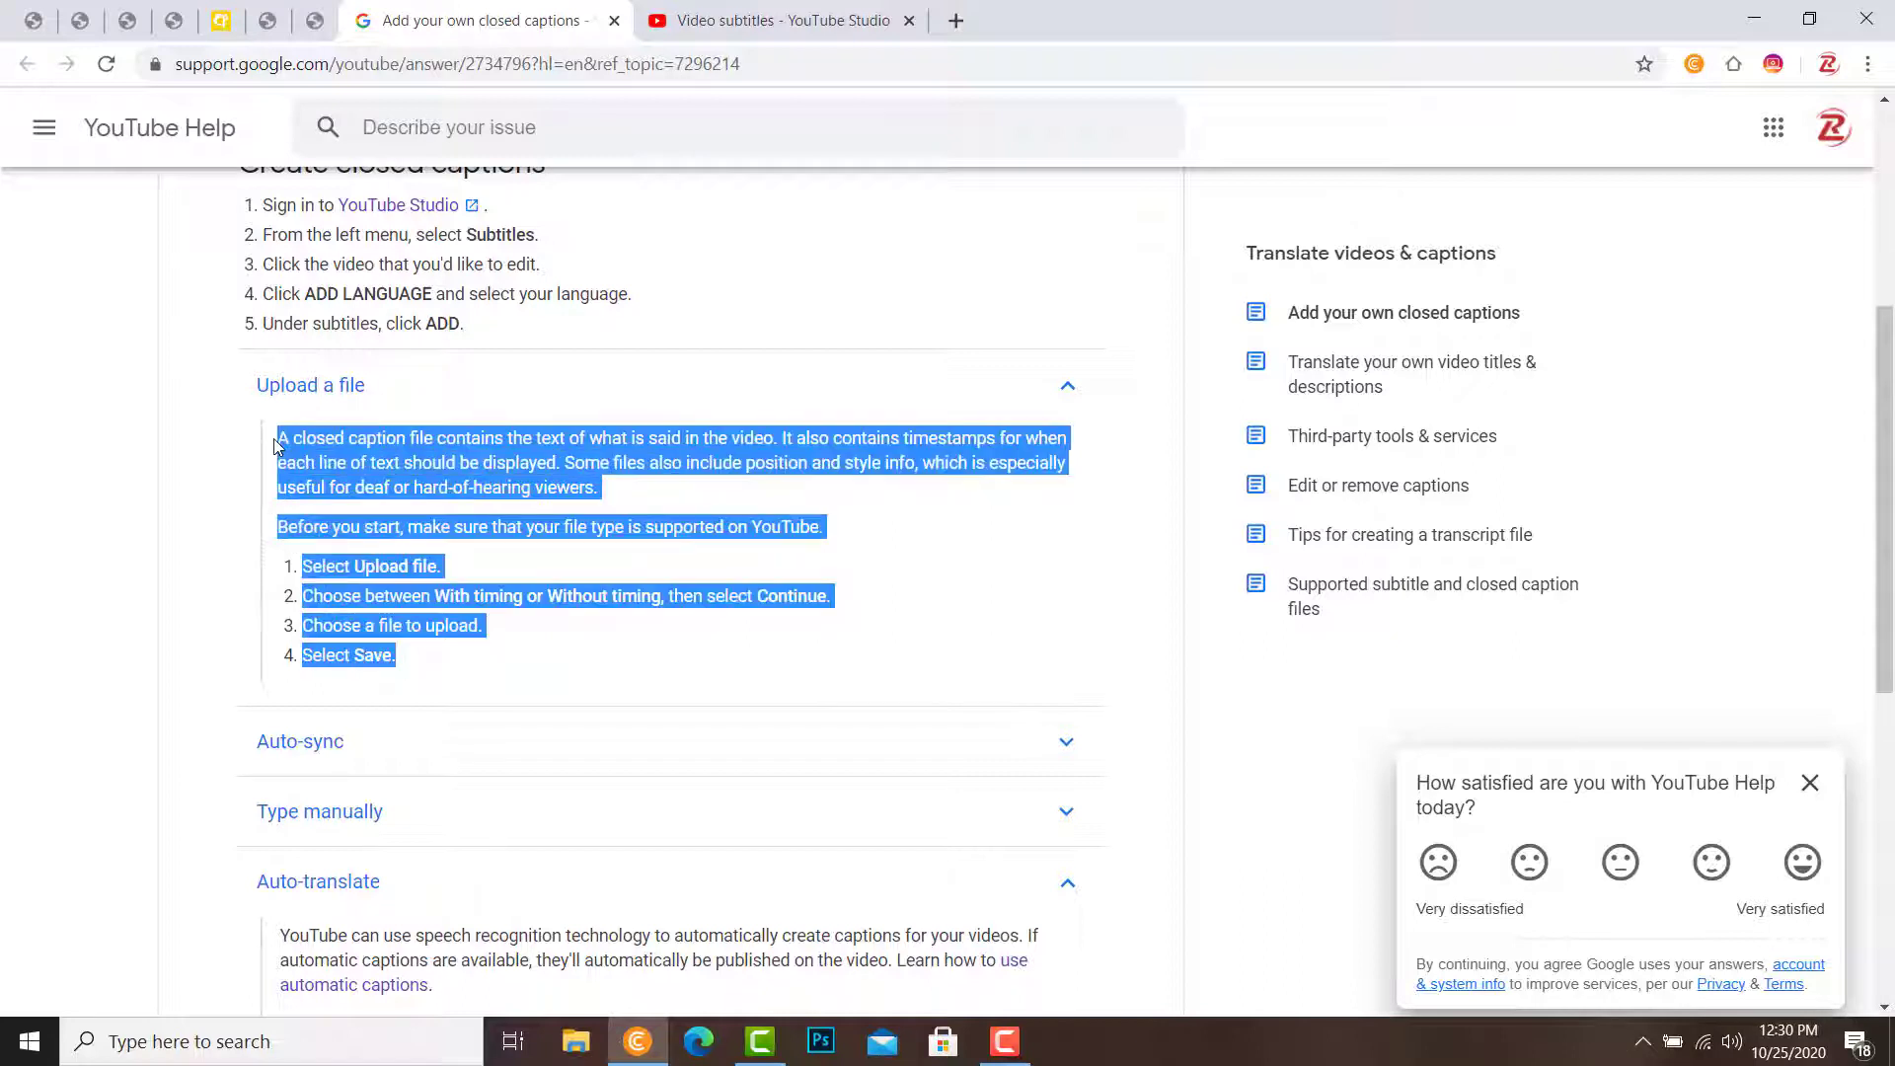
left_click(332, 515)
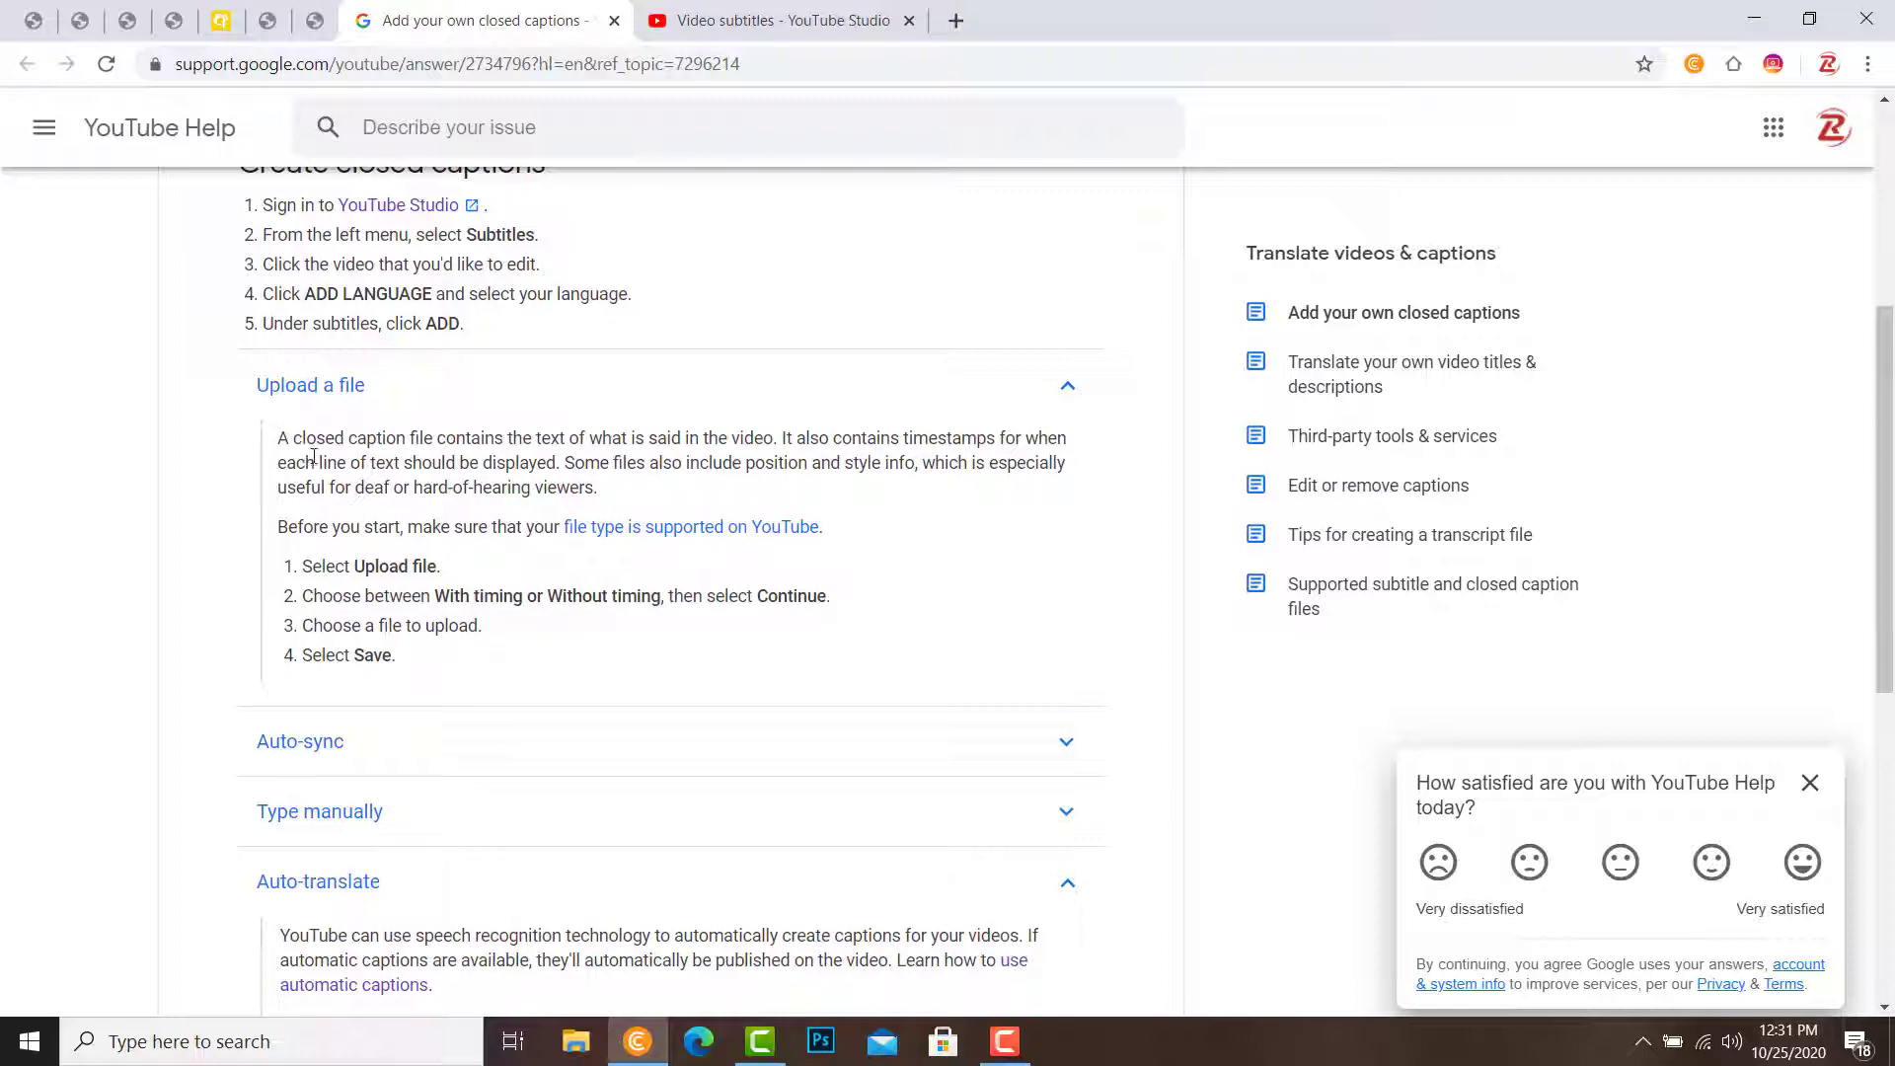
left_click(1067, 389)
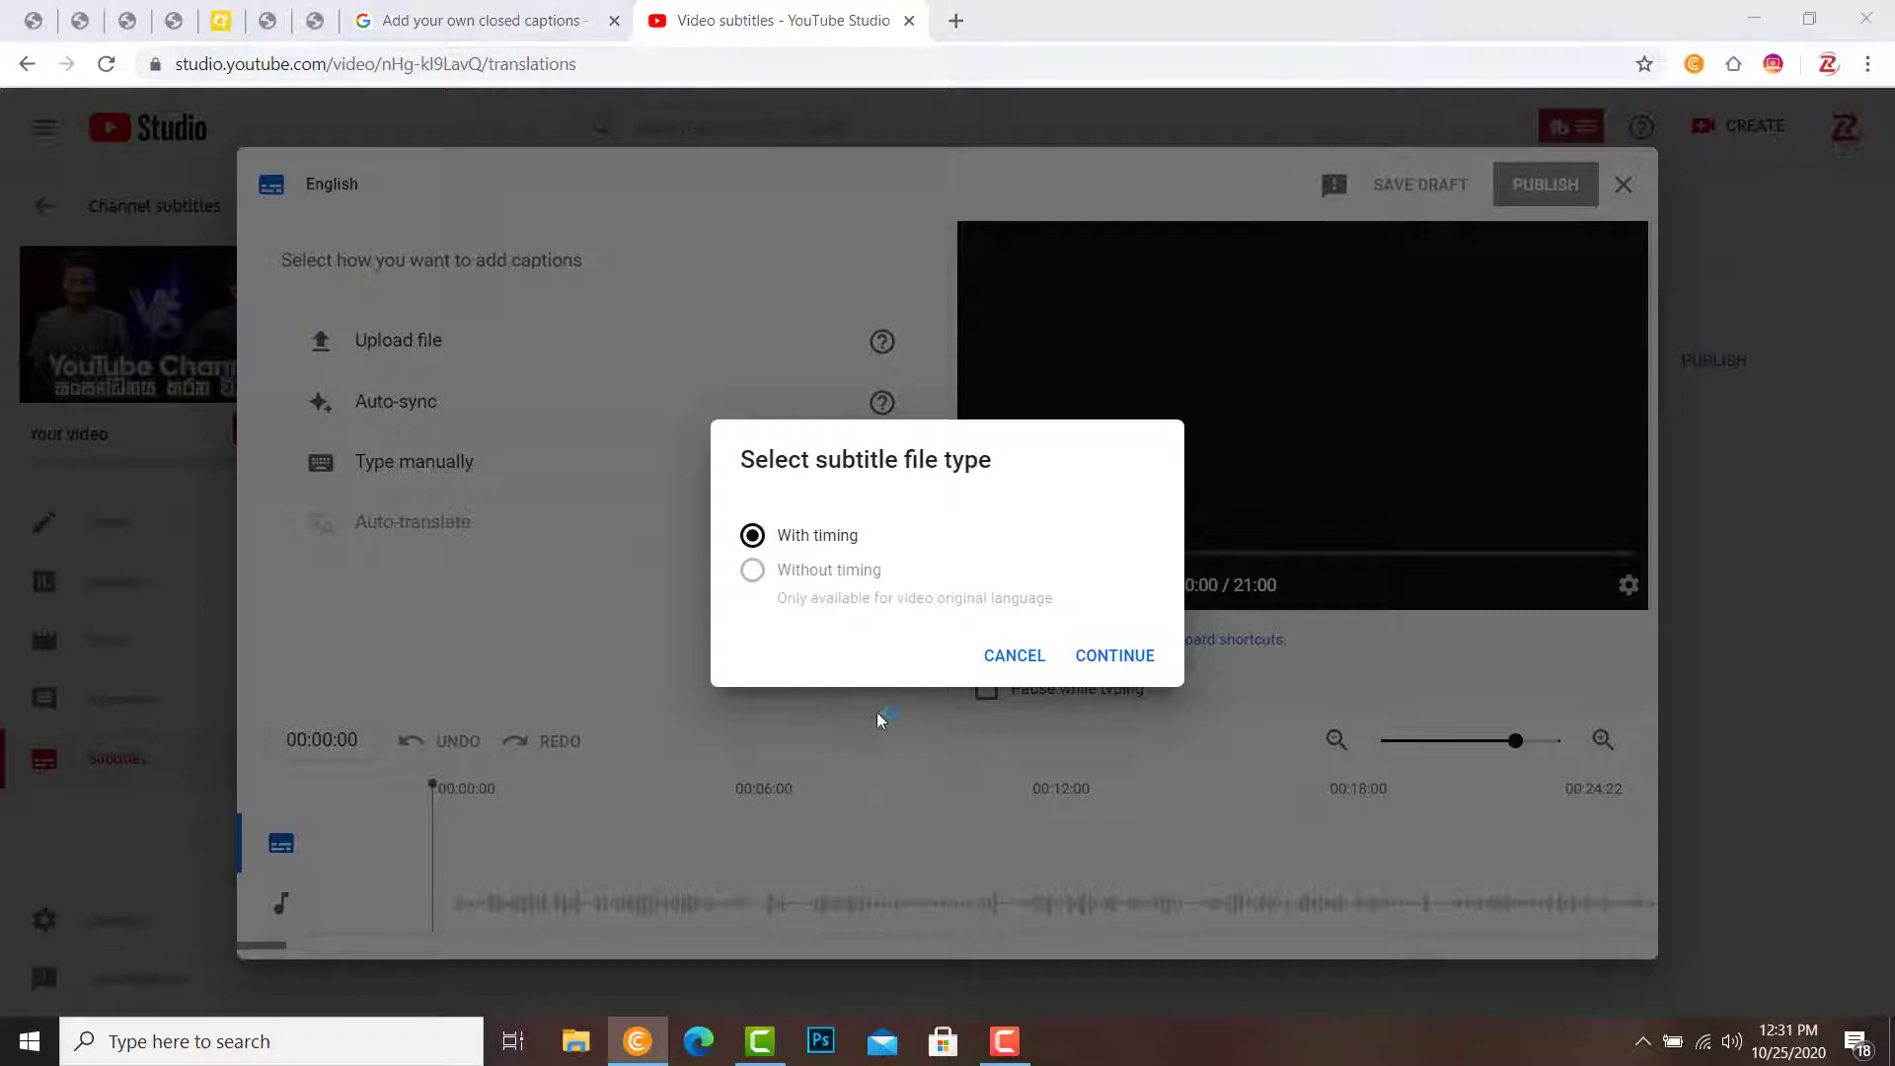
Browse the Downloads folder for a subtitle file with timing and leave the upload without choosing one.
left_click(1086, 668)
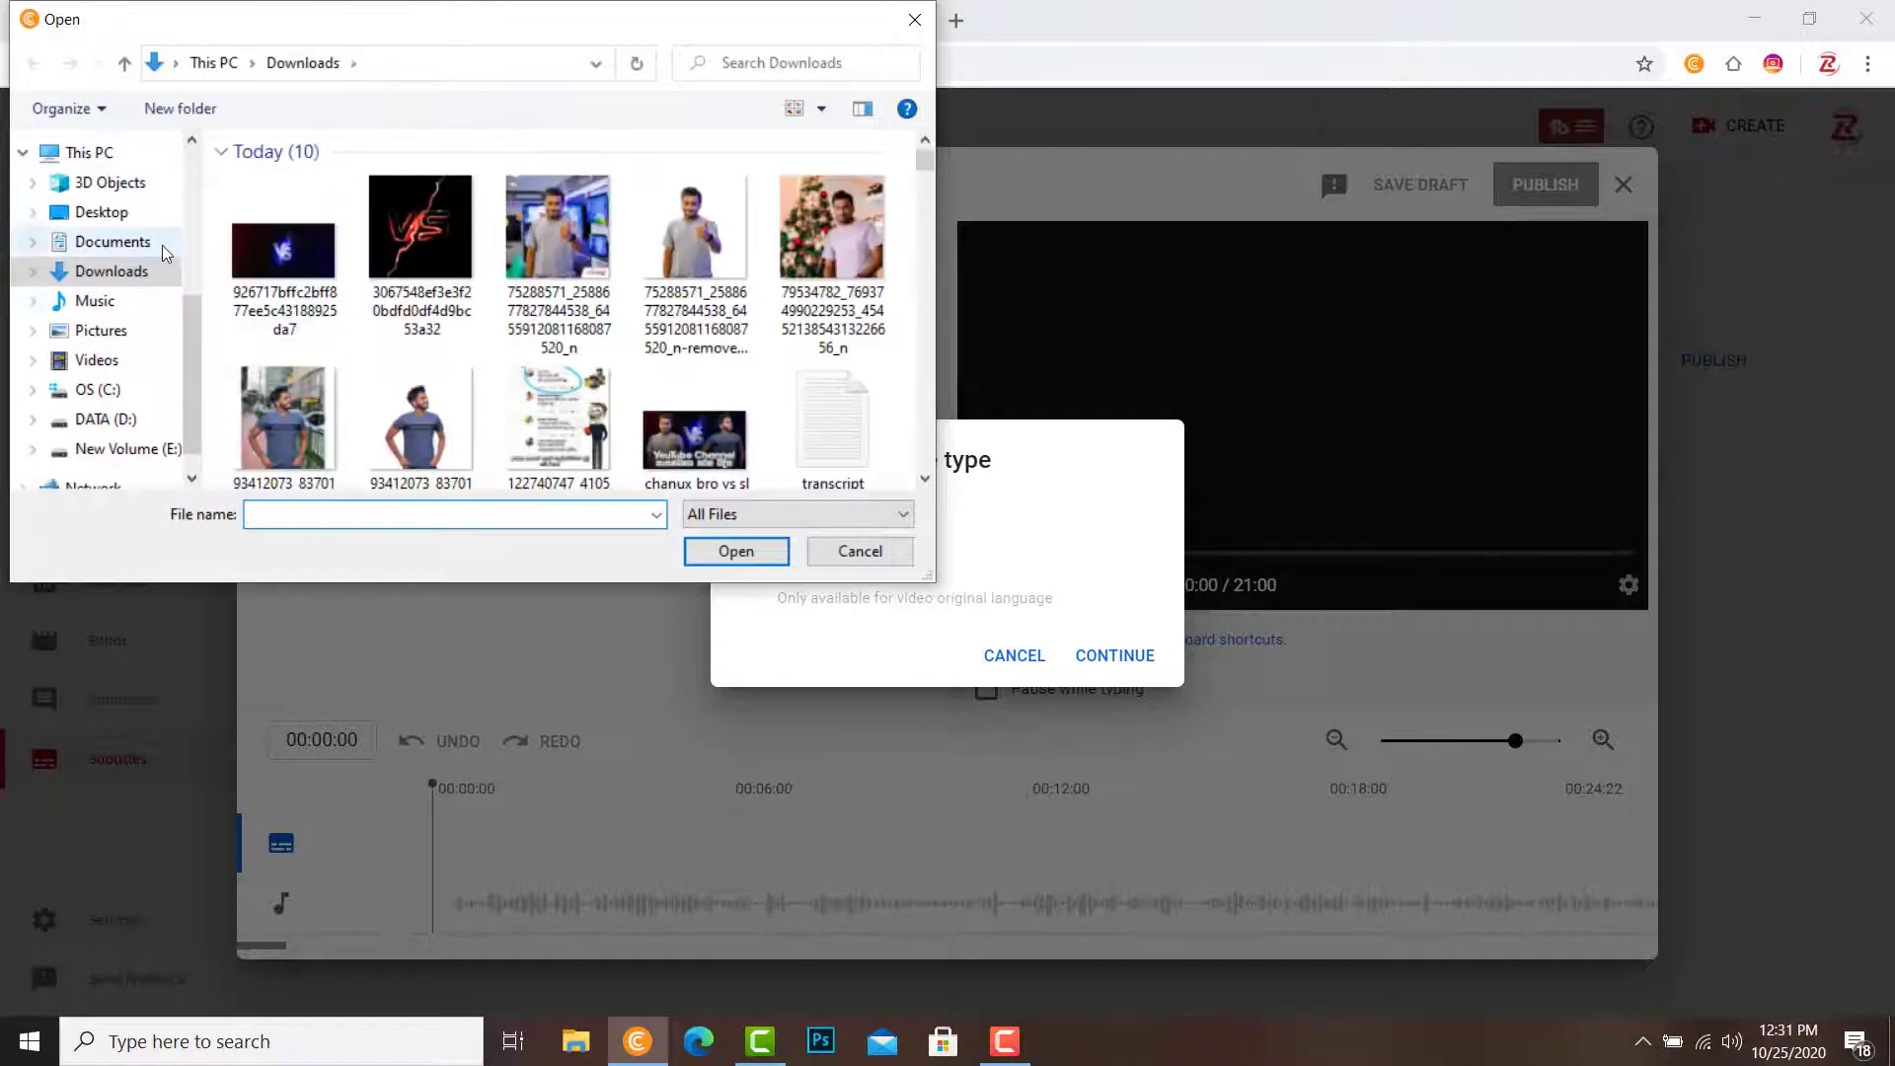
left_click(111, 272)
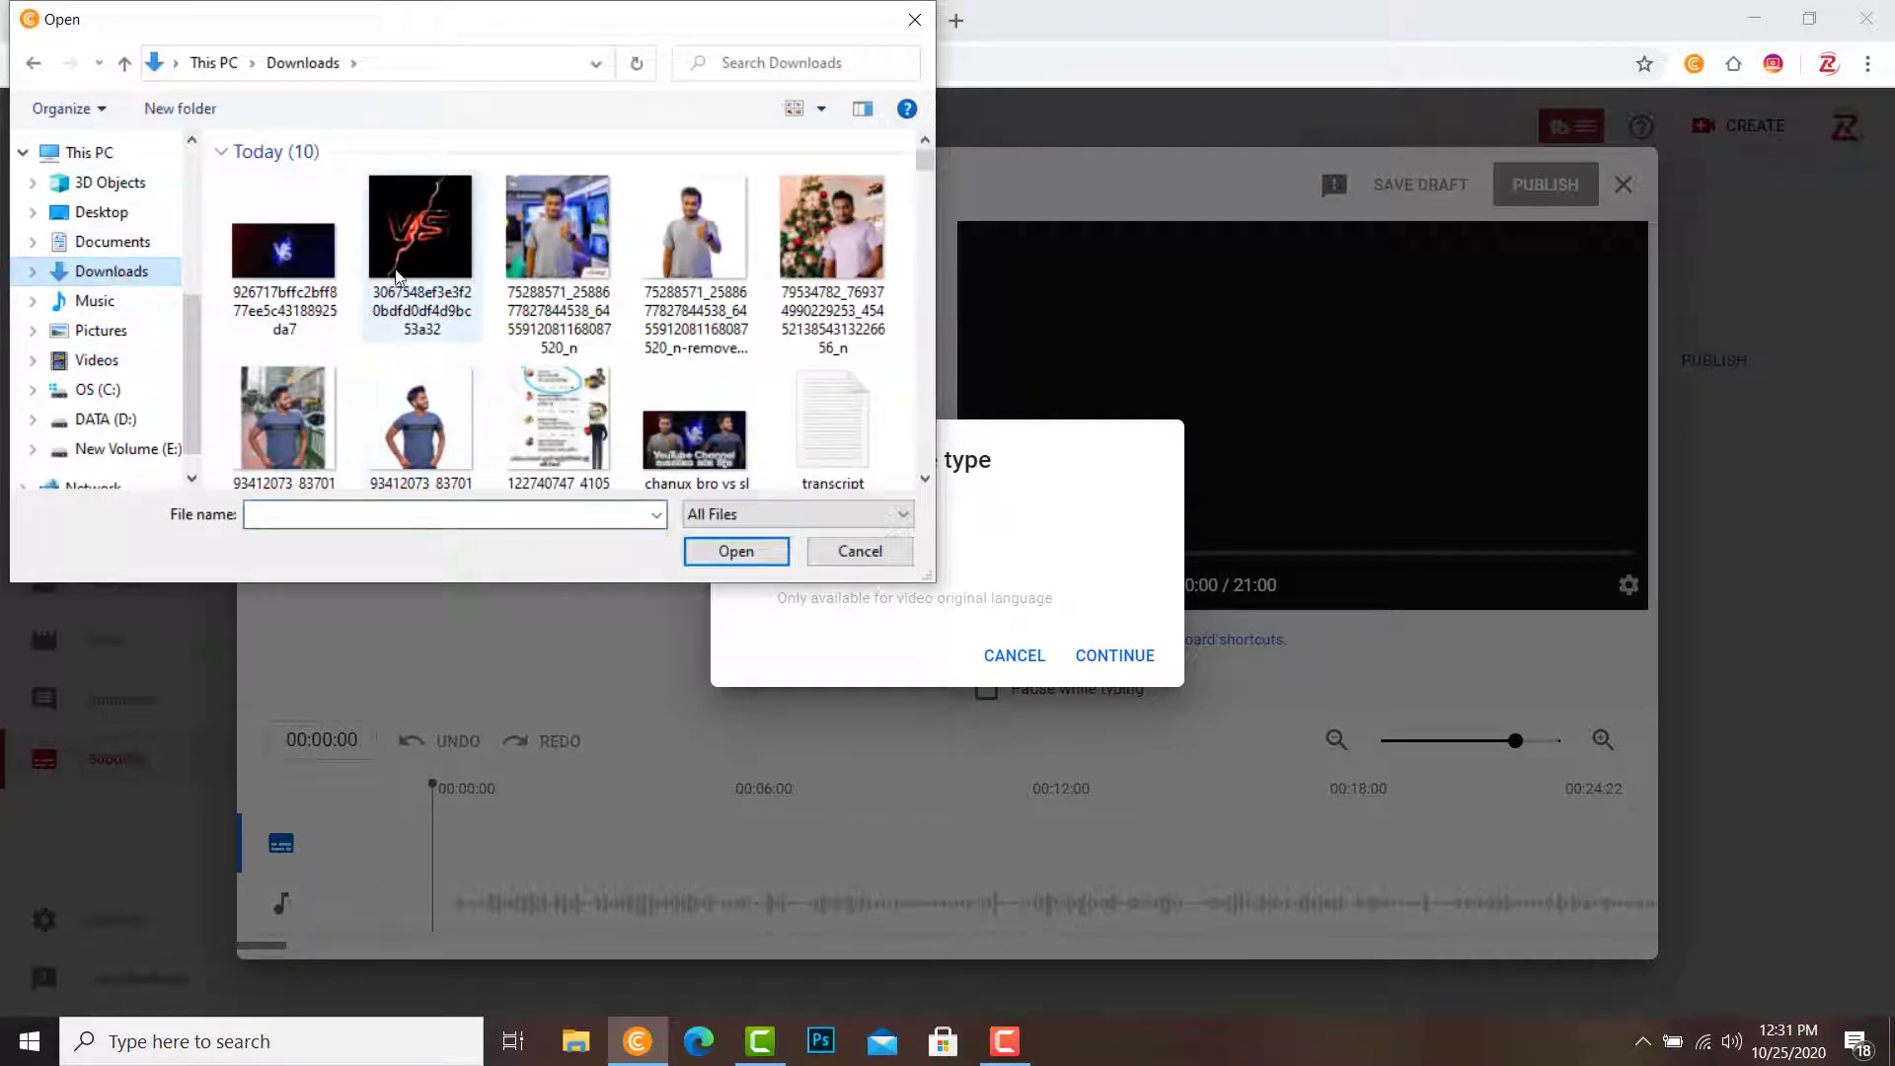
left_click(766, 515)
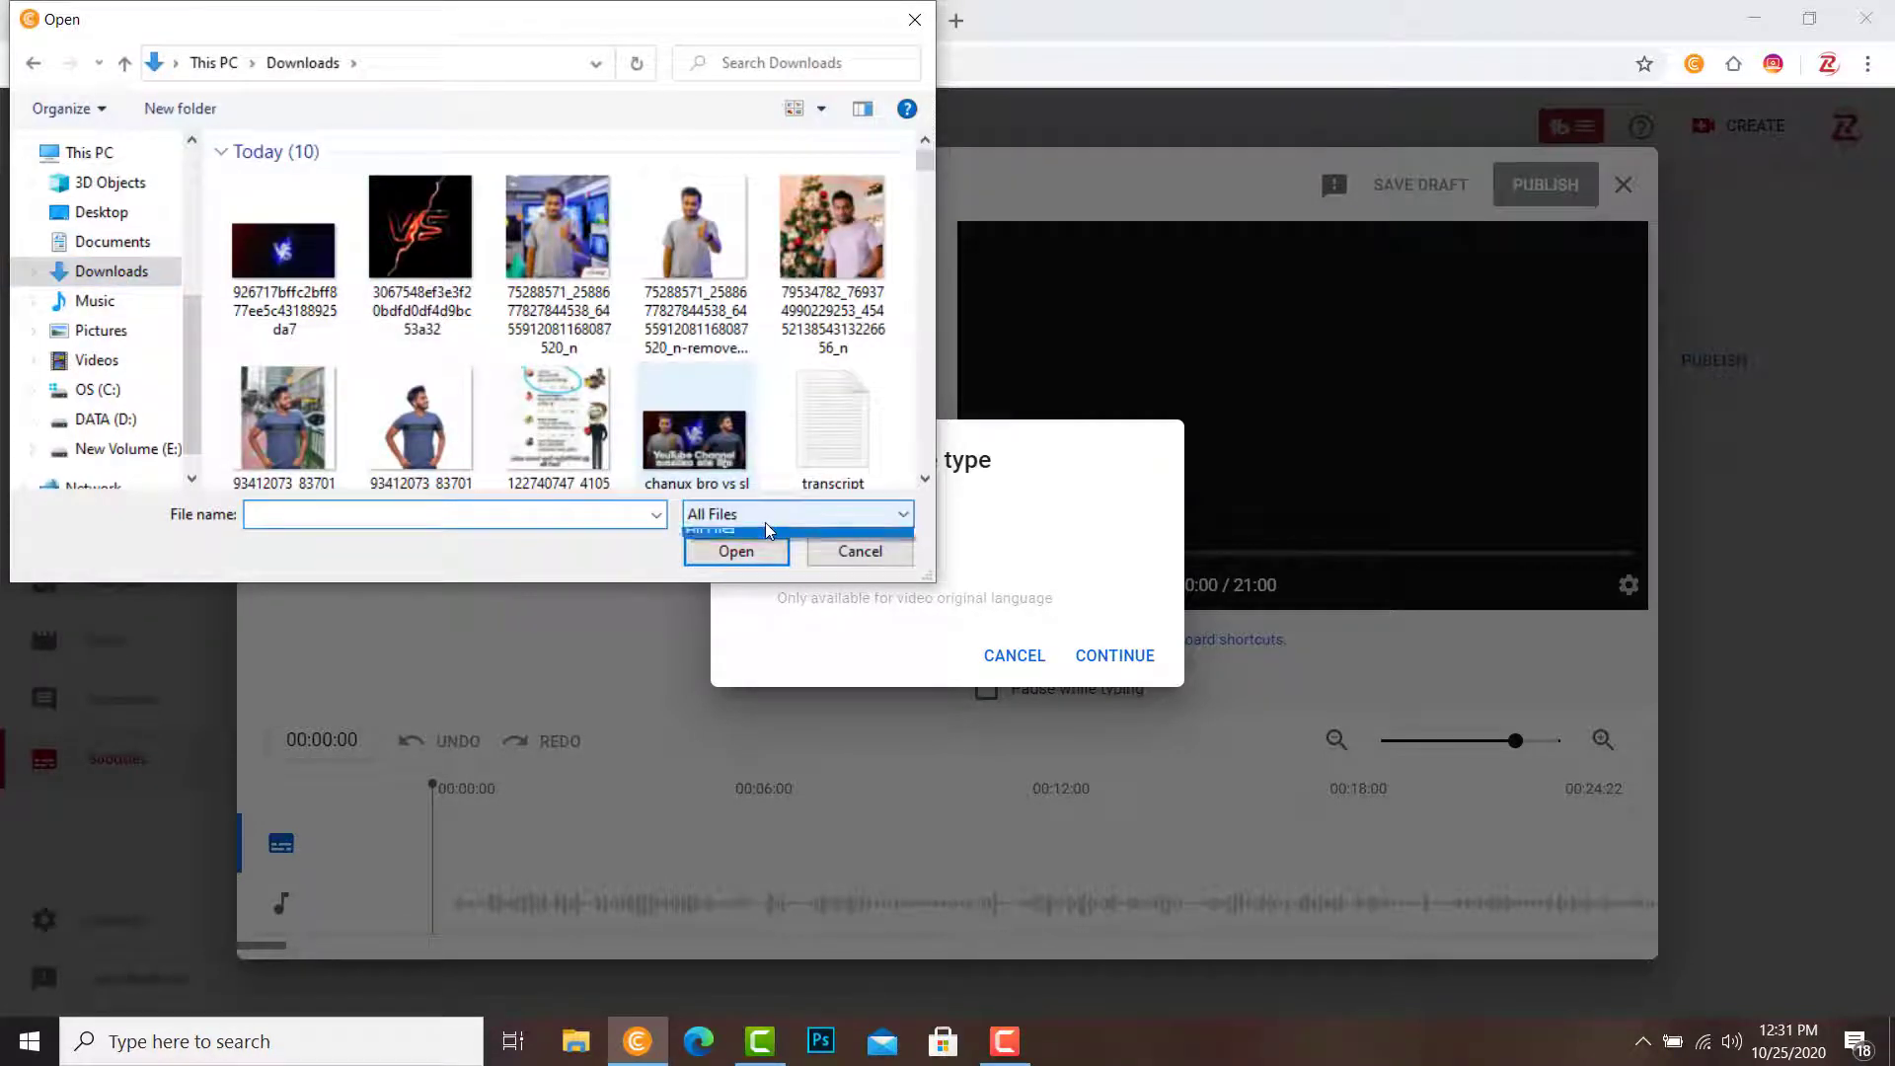
left_click(767, 517)
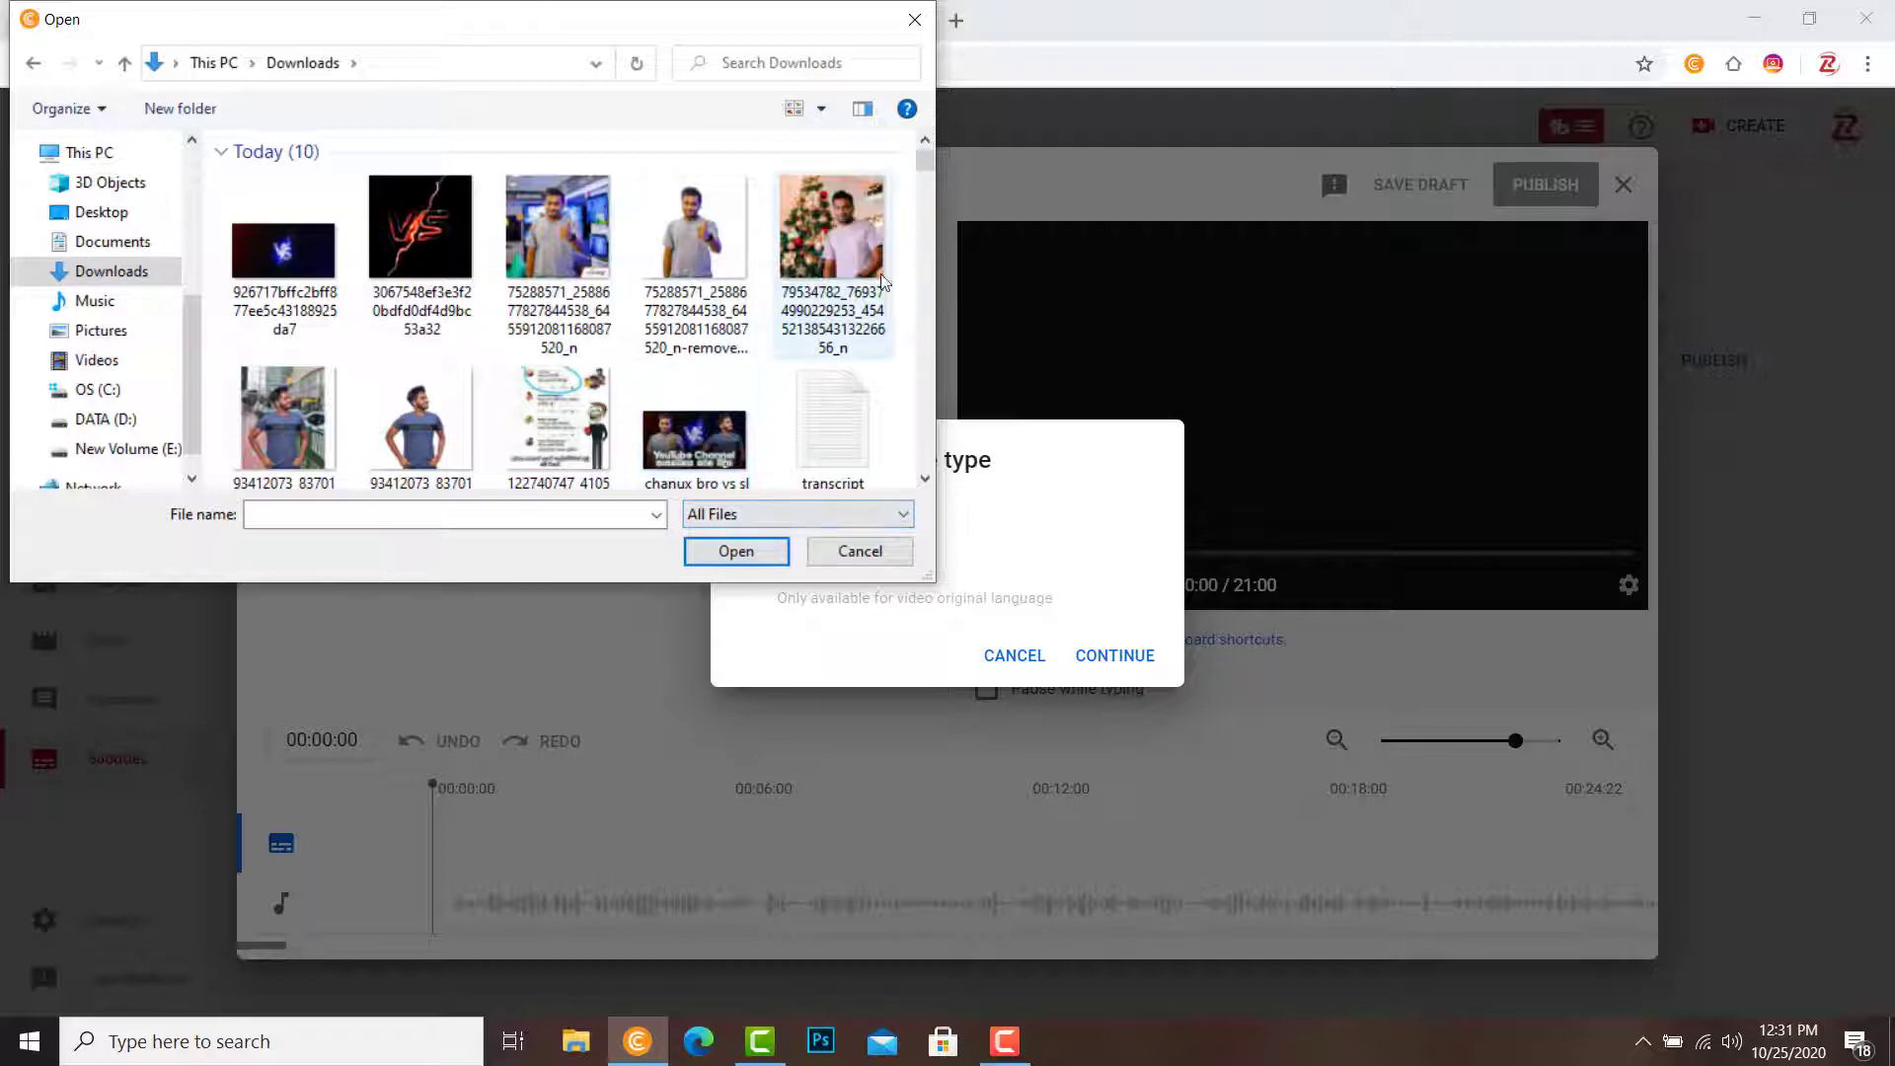
scroll(926, 170, "down", 5)
scroll(926, 171, "up", 5)
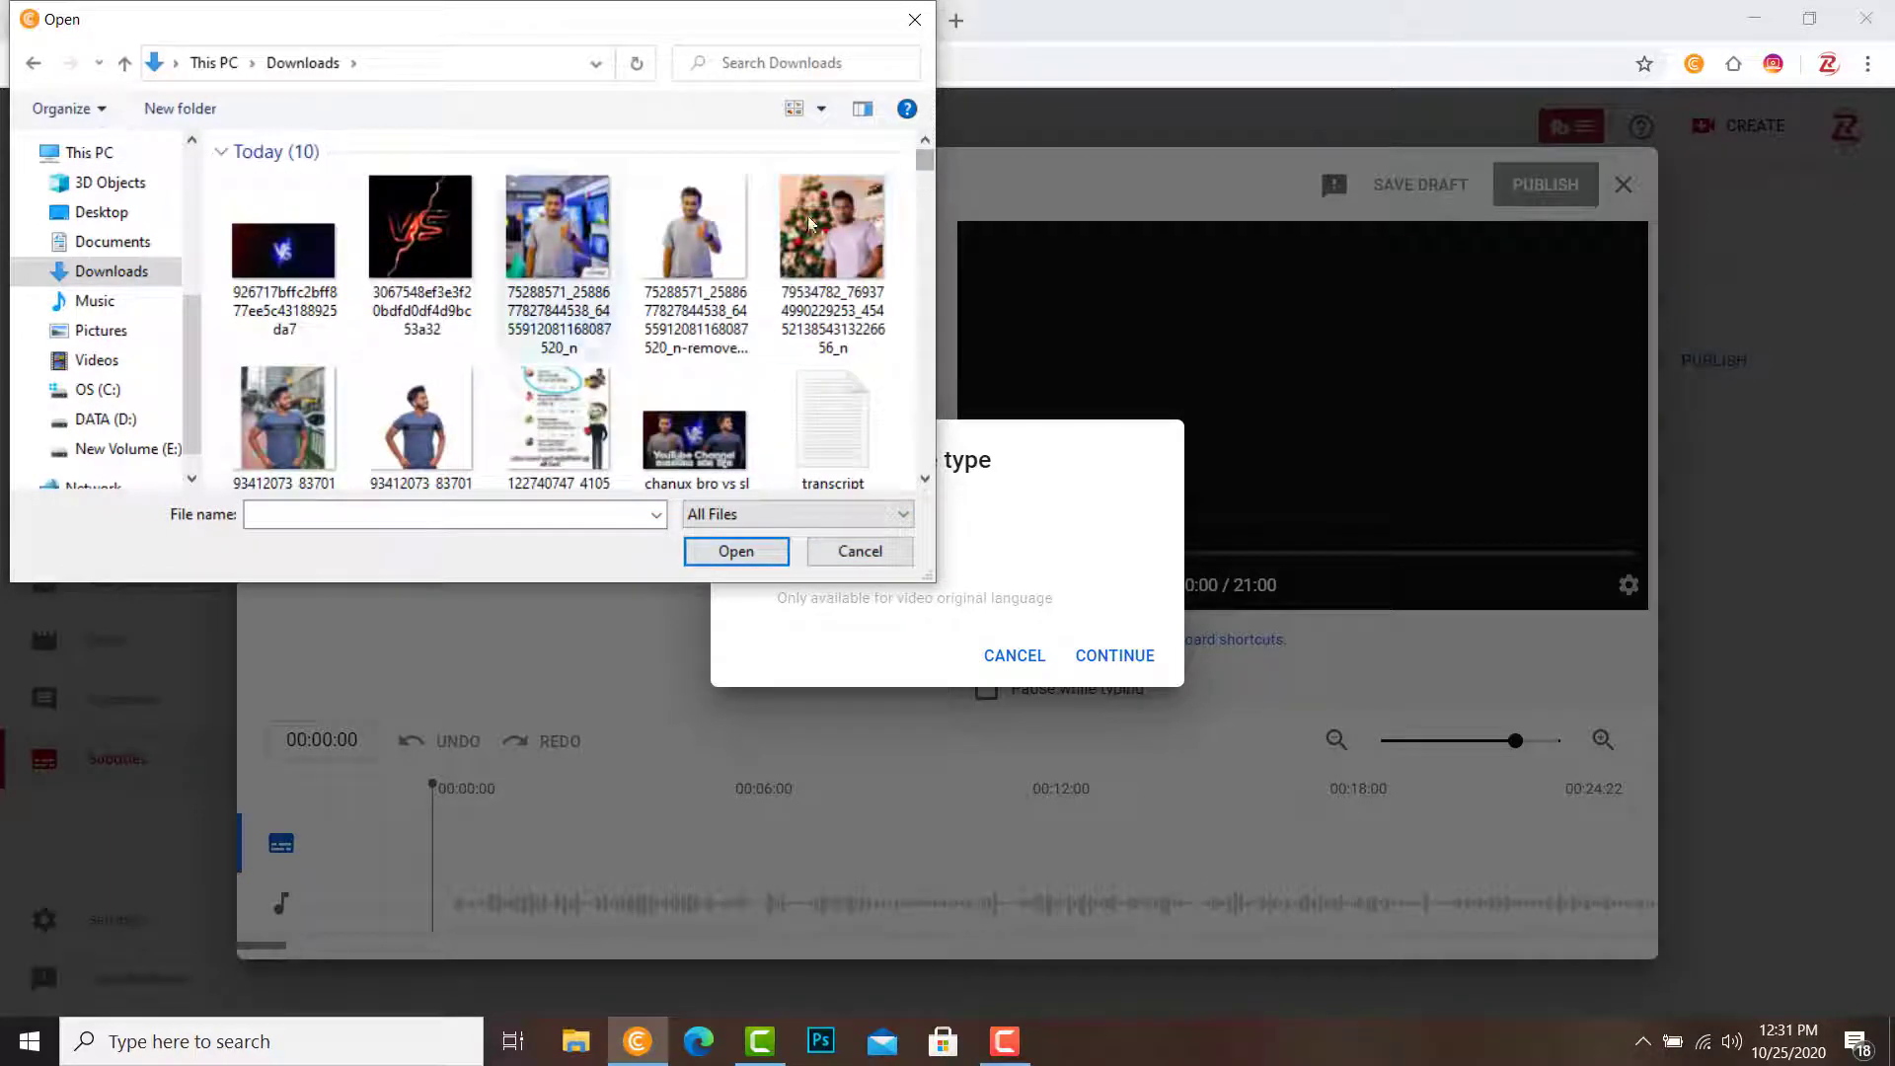
left_click(857, 551)
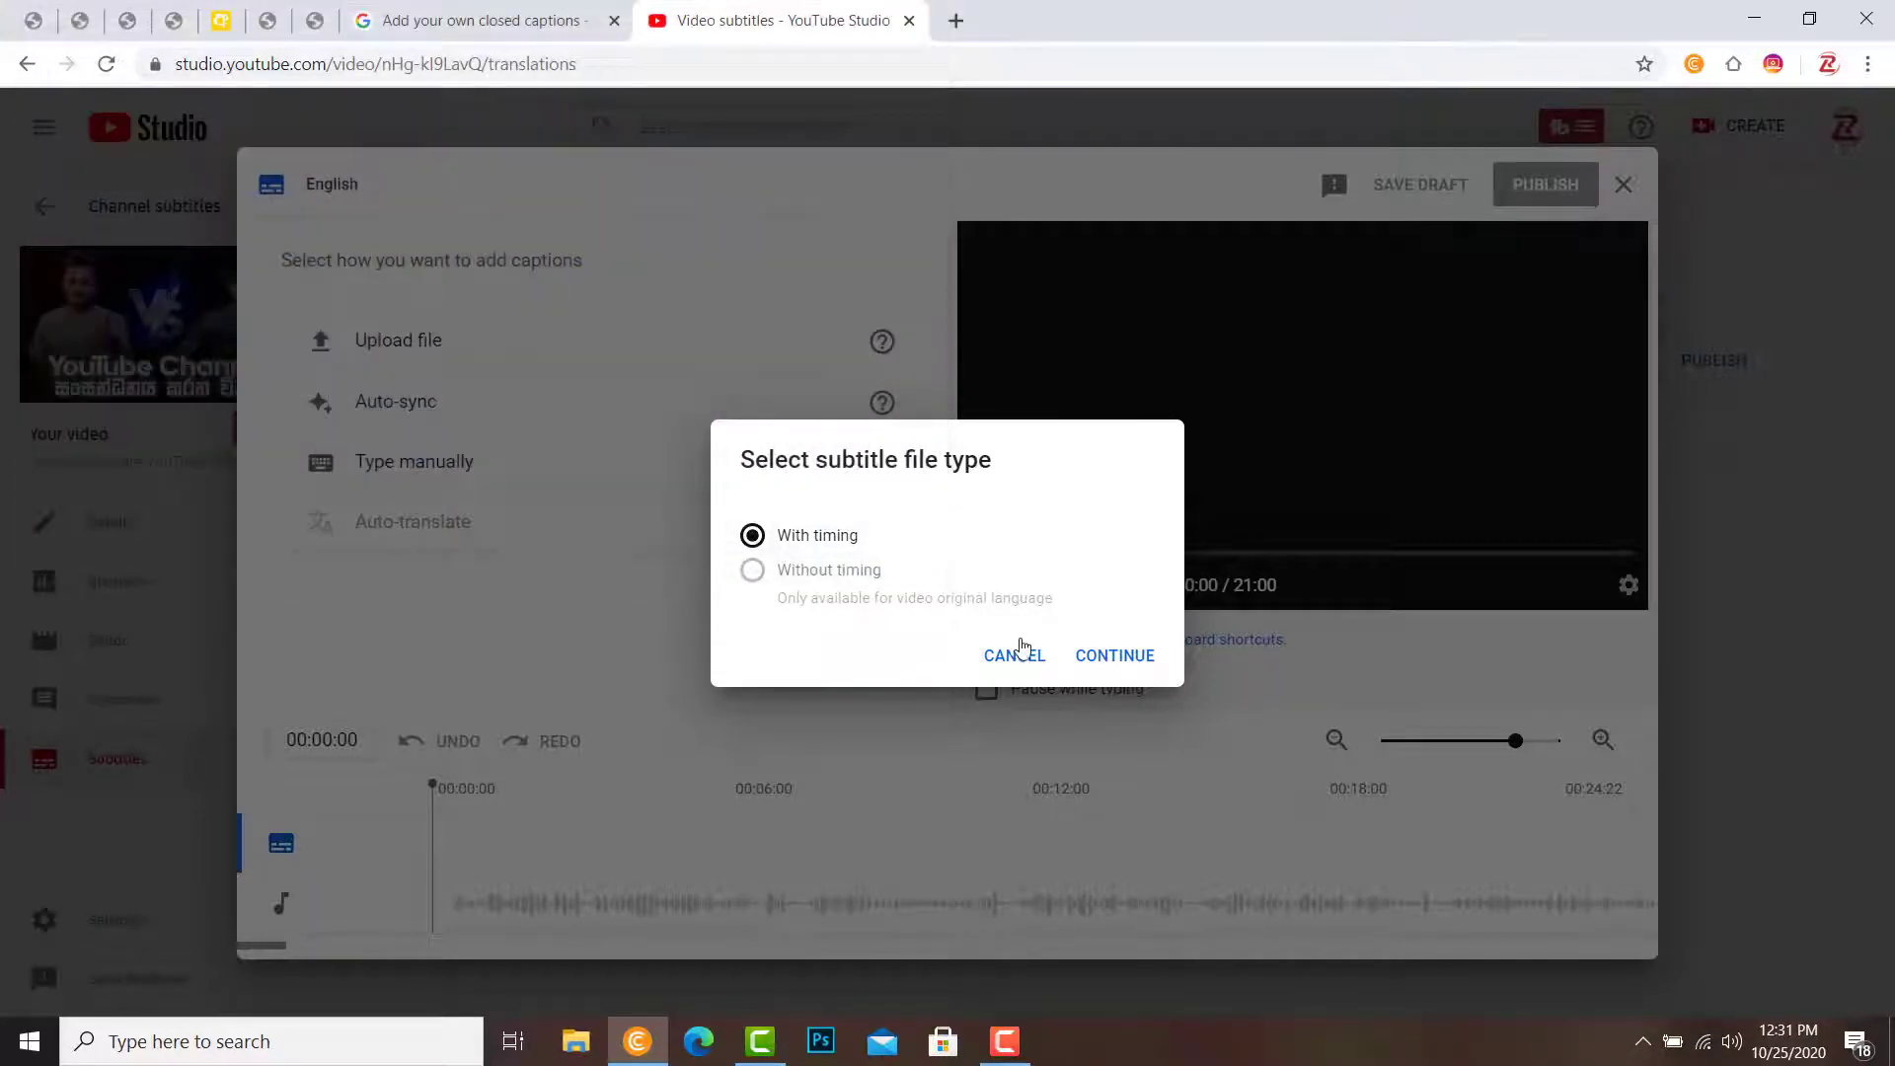
left_click(1007, 653)
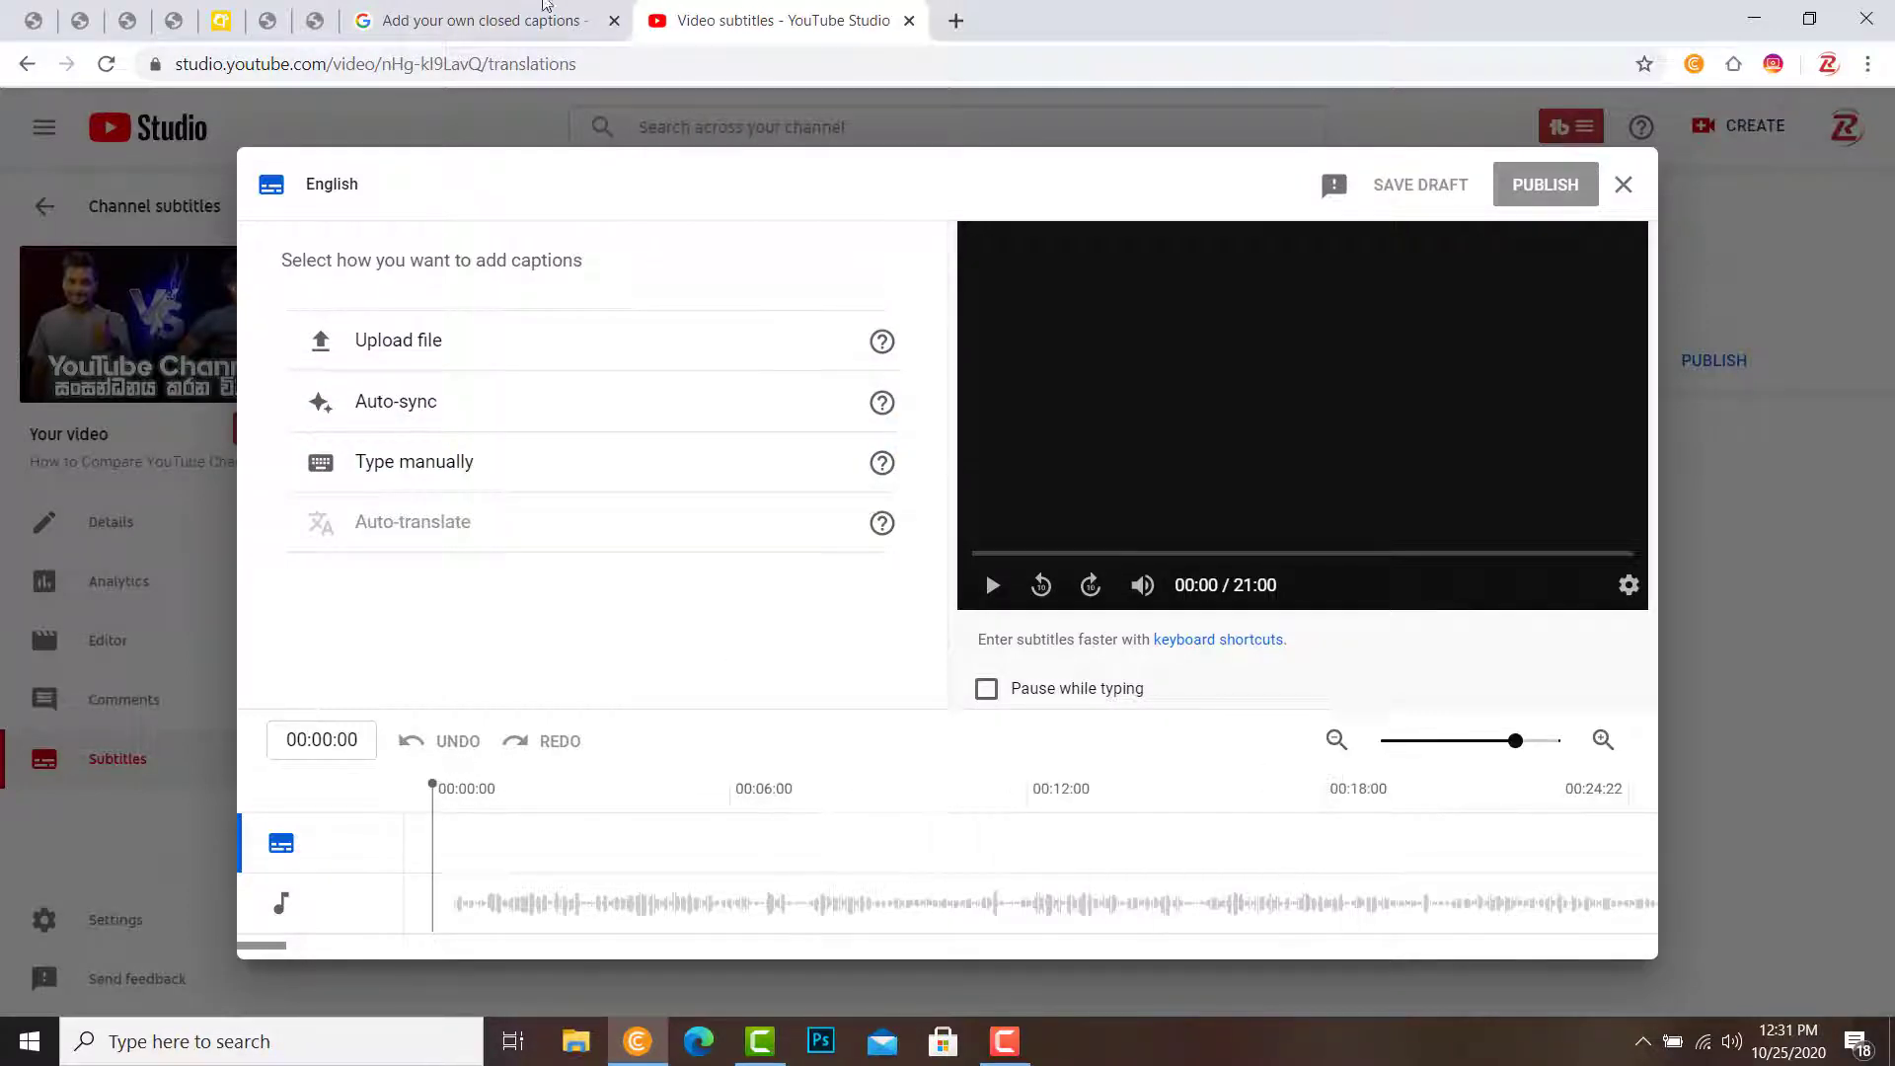
Read the "Auto-sync" section of the help article alongside the English caption options and collapse the section.
left_click(545, 8)
left_click(433, 460)
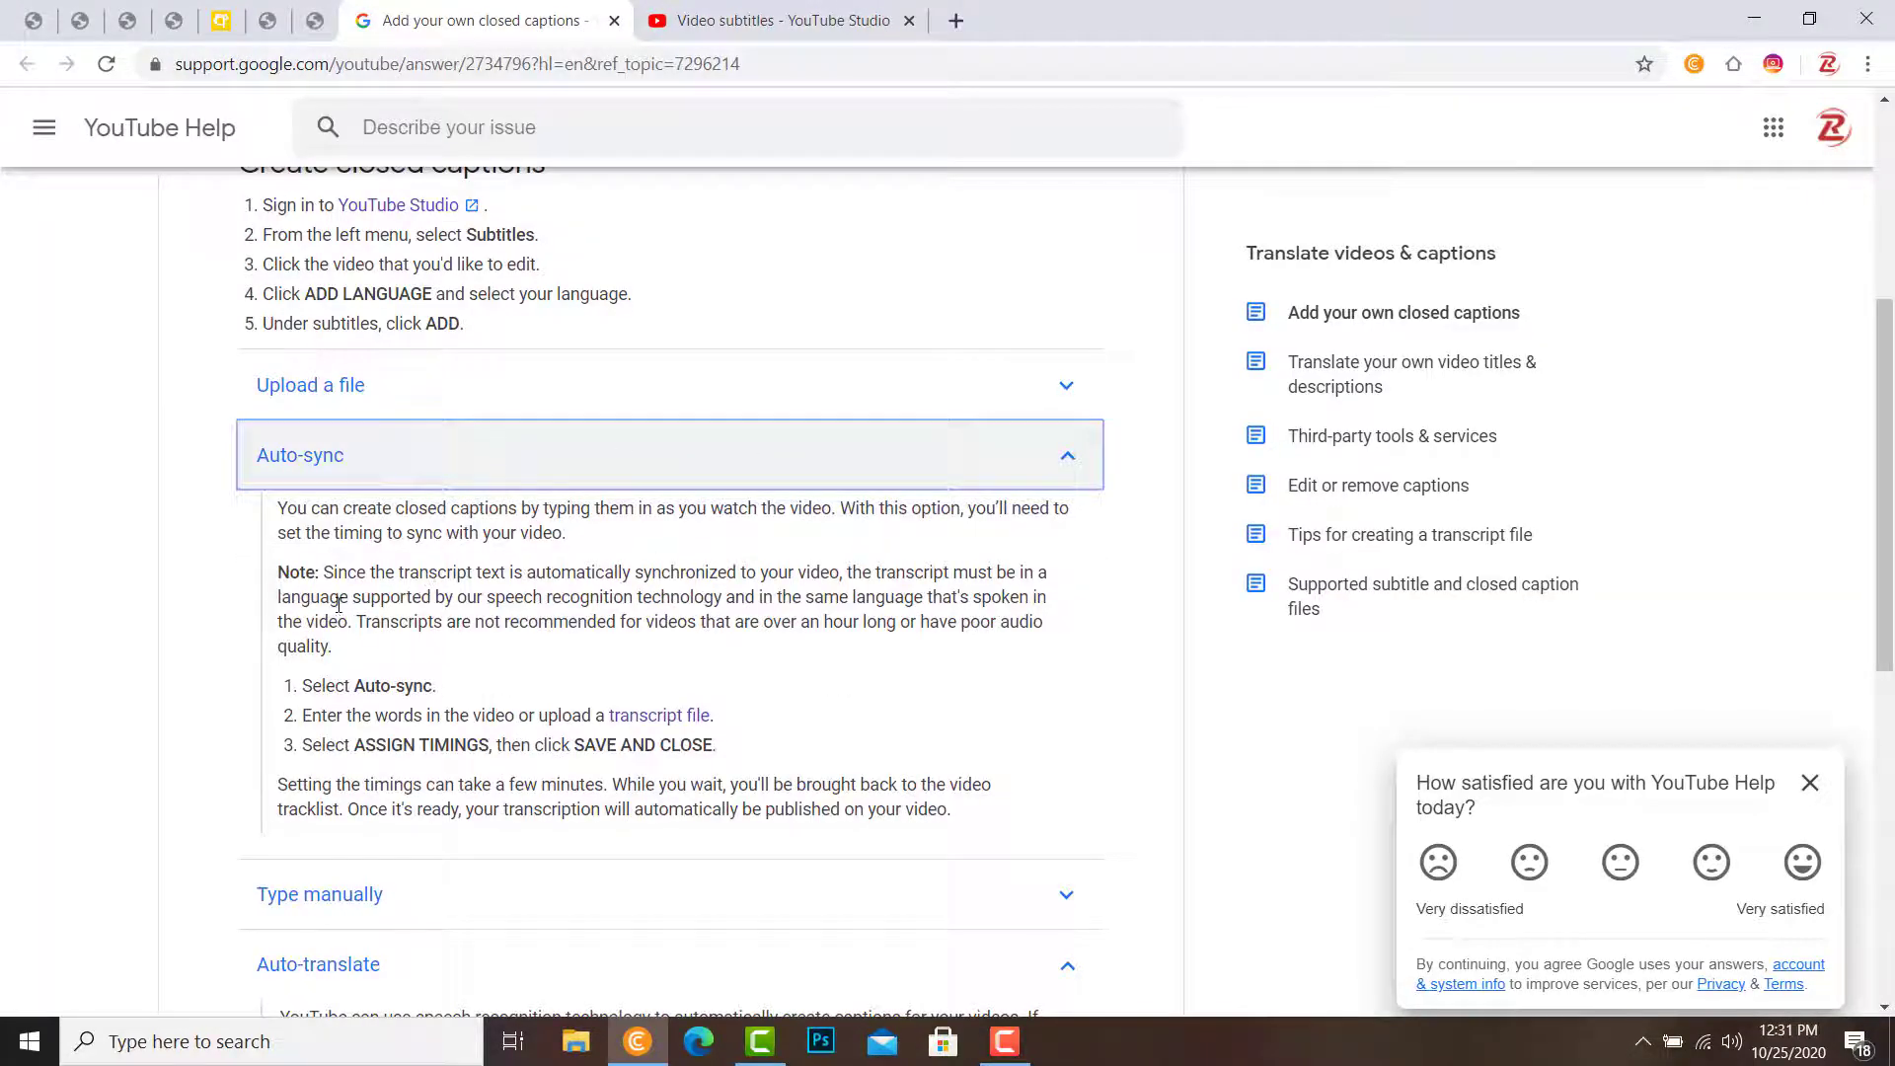
left_click(758, 15)
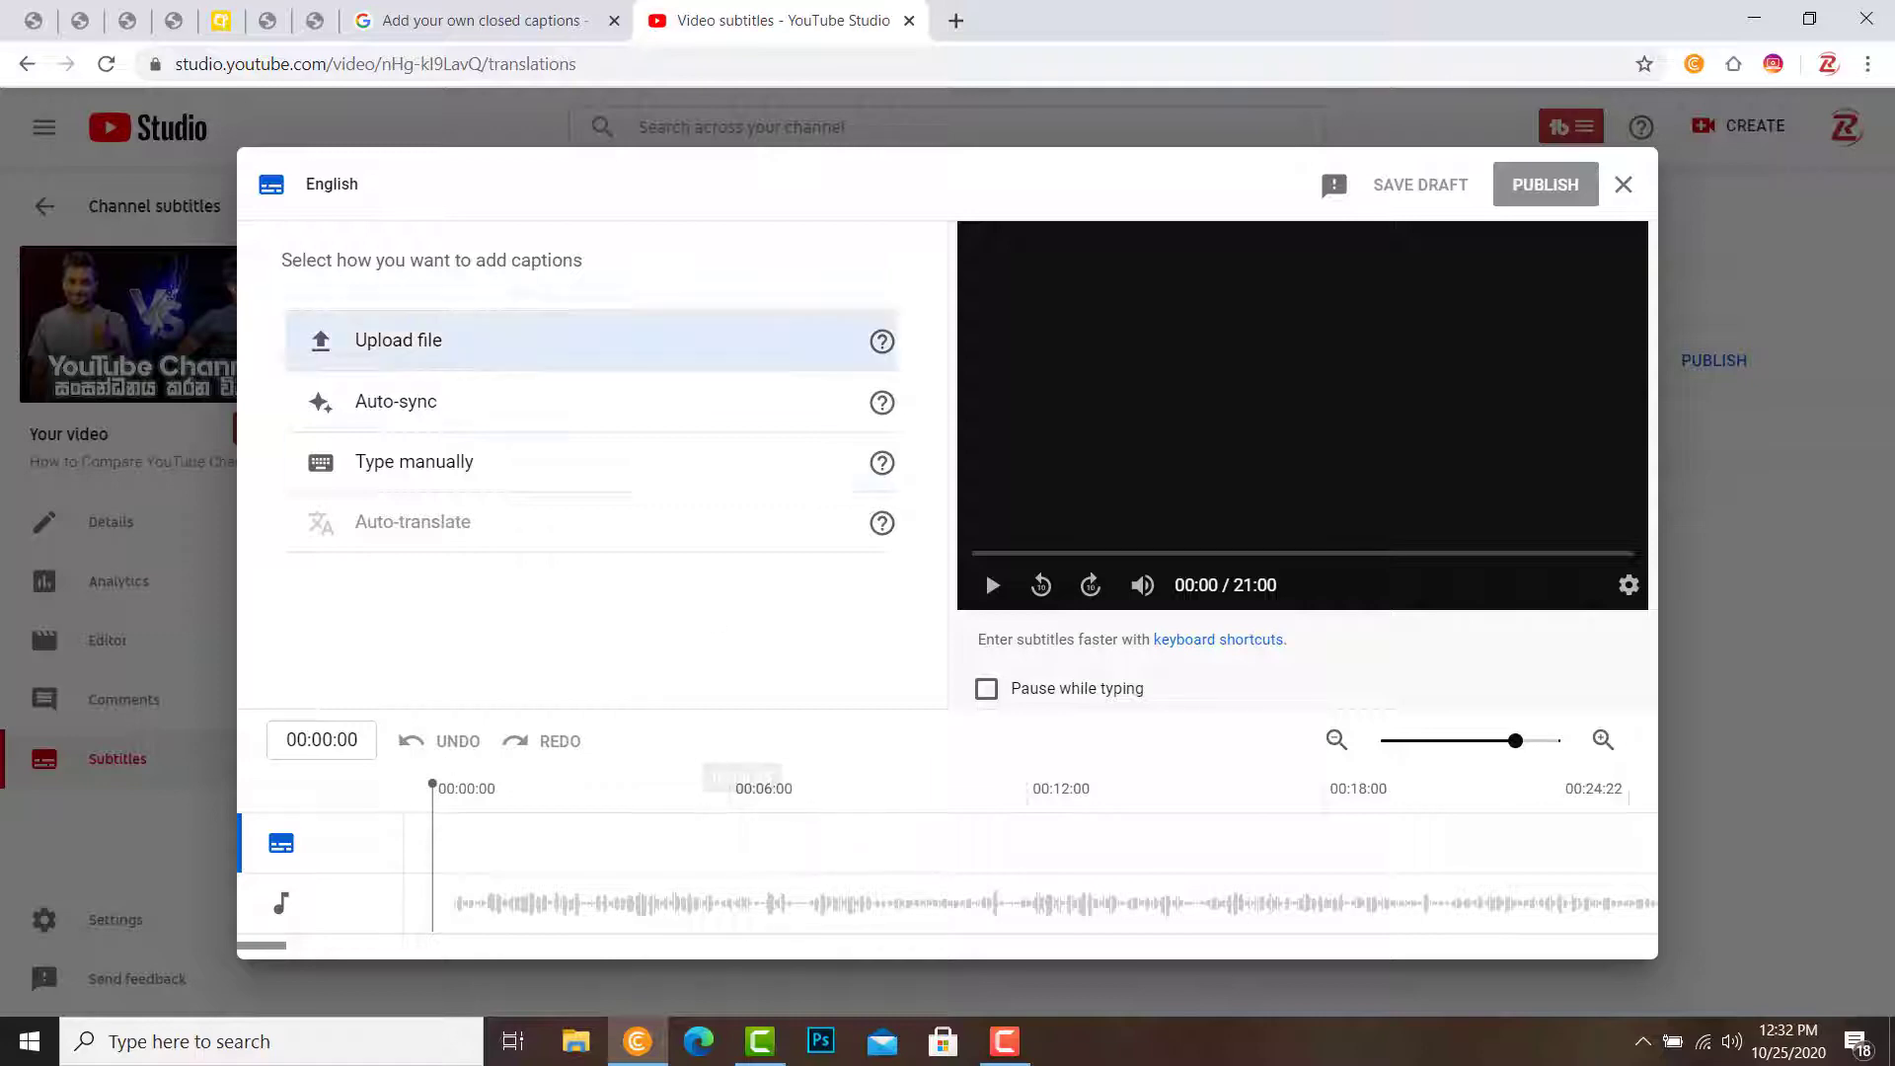
left_click(553, 10)
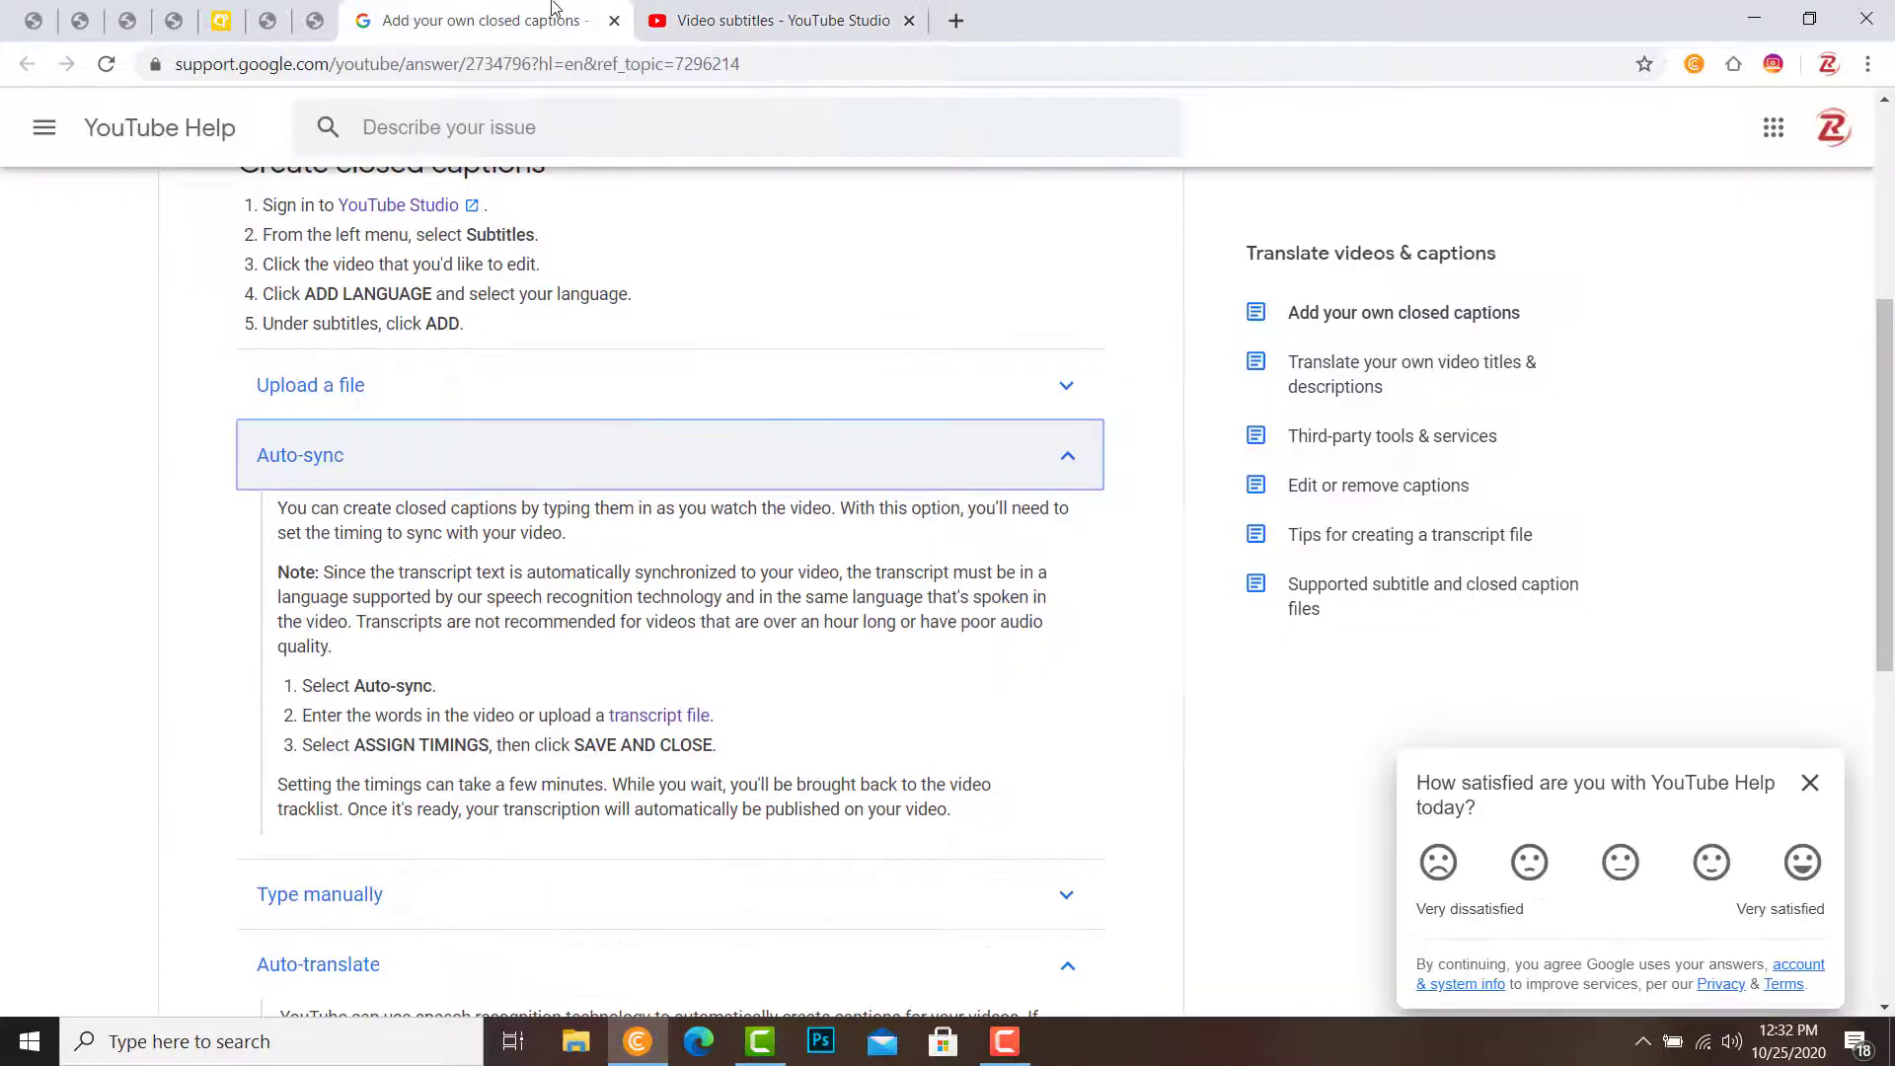
left_click(1067, 460)
Check the English caption entry methods and examine the "Auto-translate" section's supported languages in the help article.
left_click(654, 13)
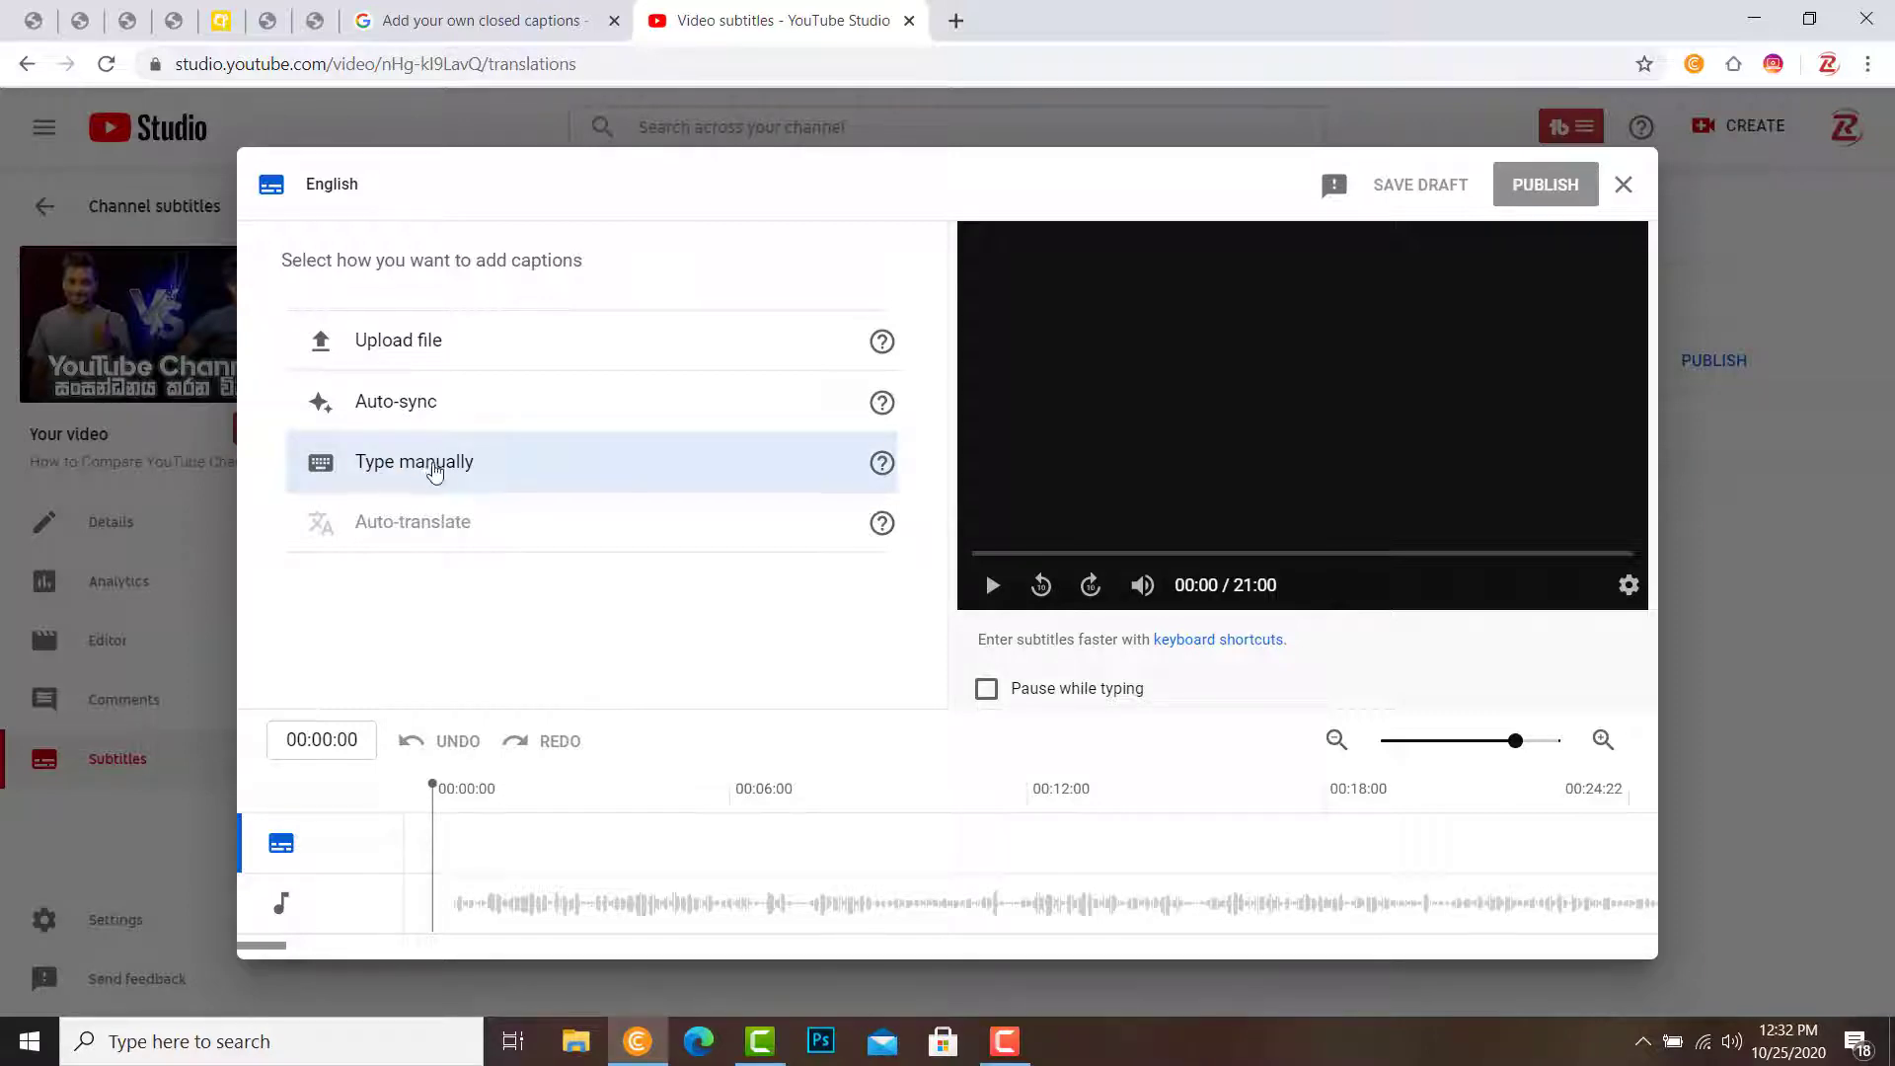
left_click(374, 6)
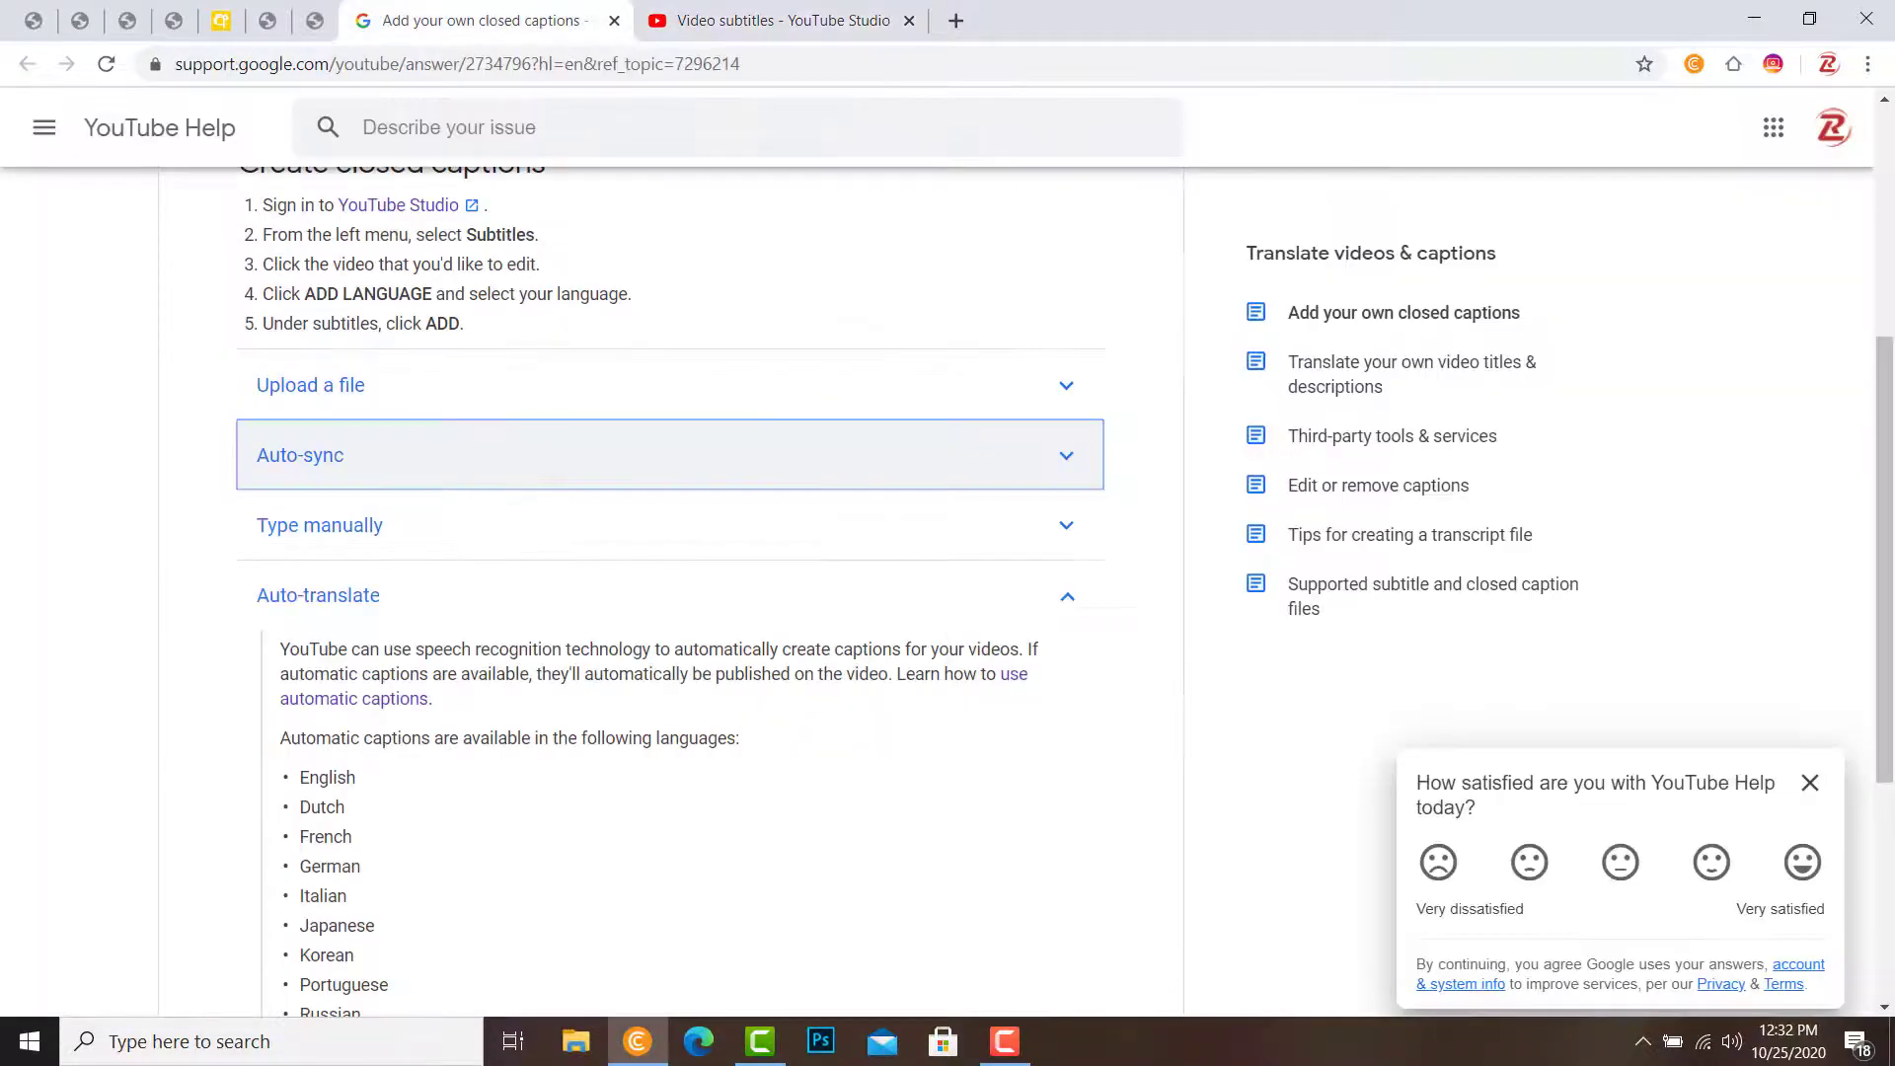
scroll(1893, 533, "down", 2)
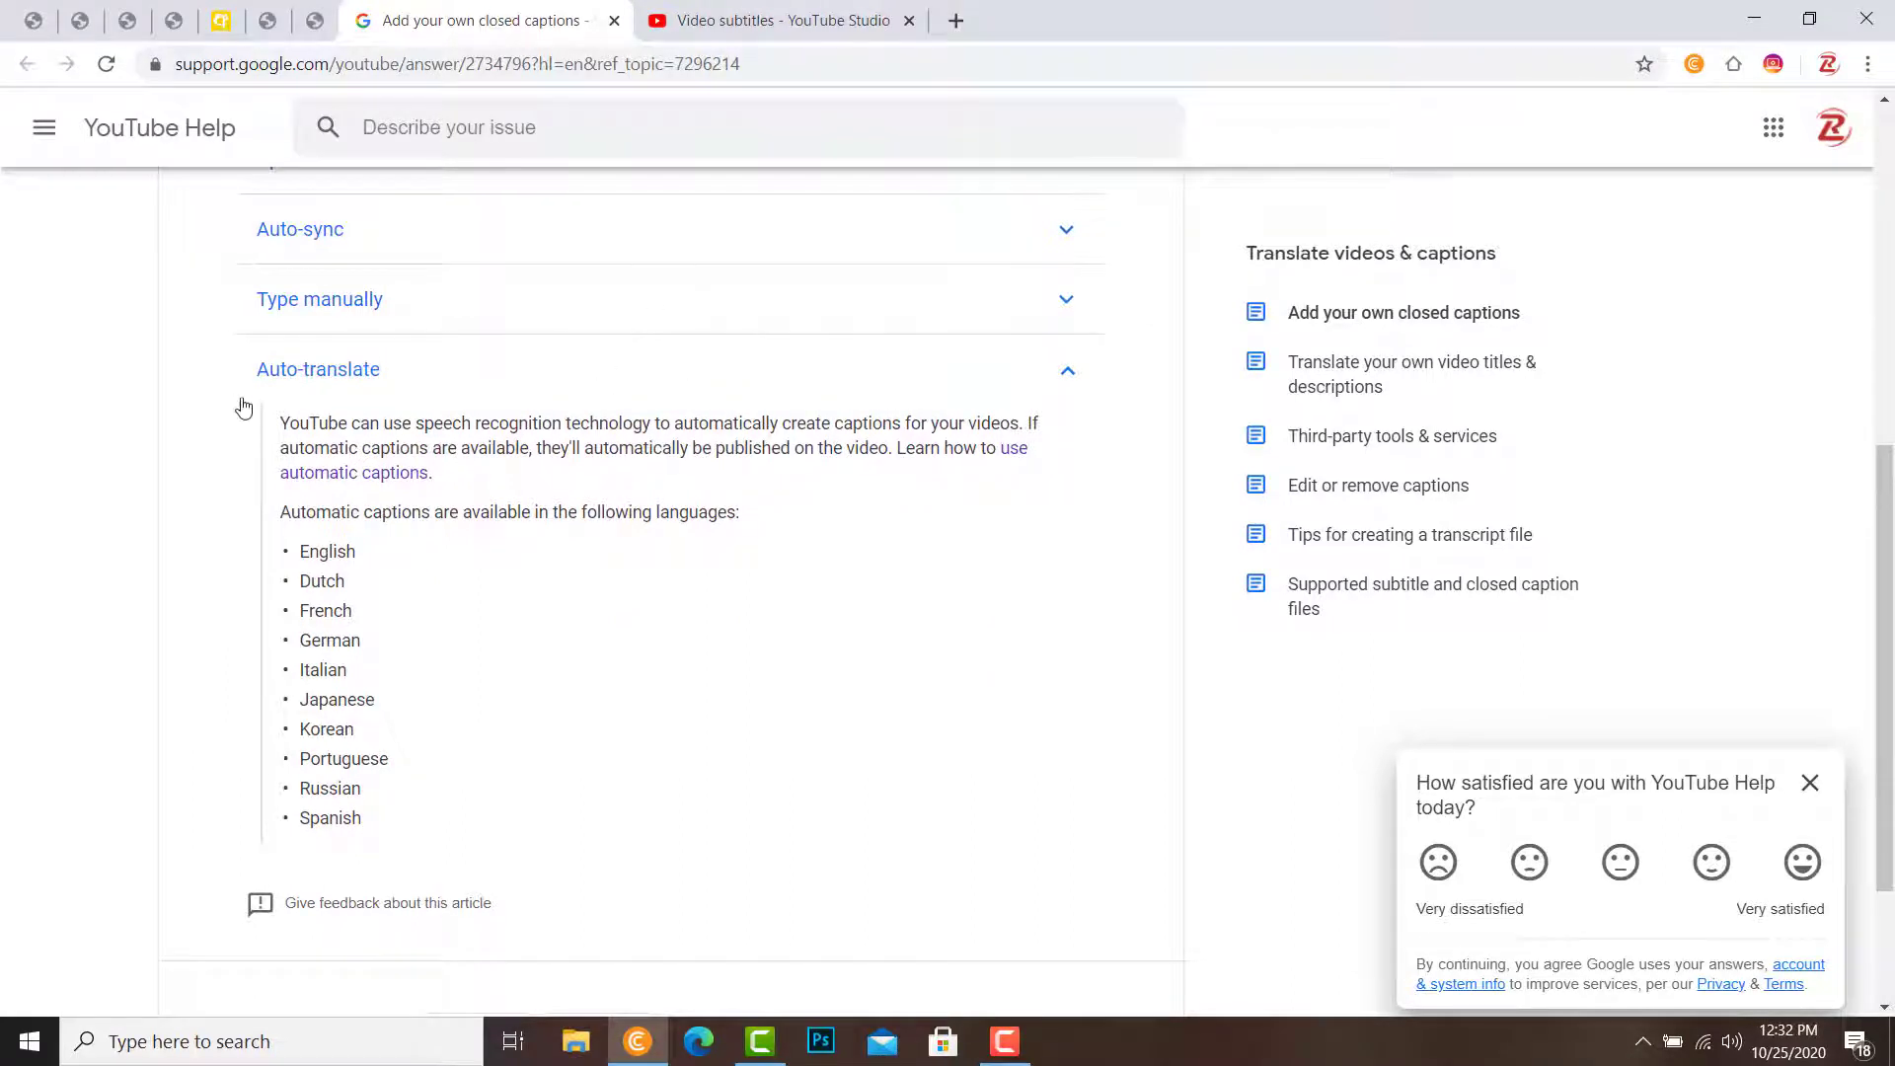
Read the explanation of automatic captions in the "Auto-translate" section of the help article.
left_click_drag(286, 422, 1051, 458)
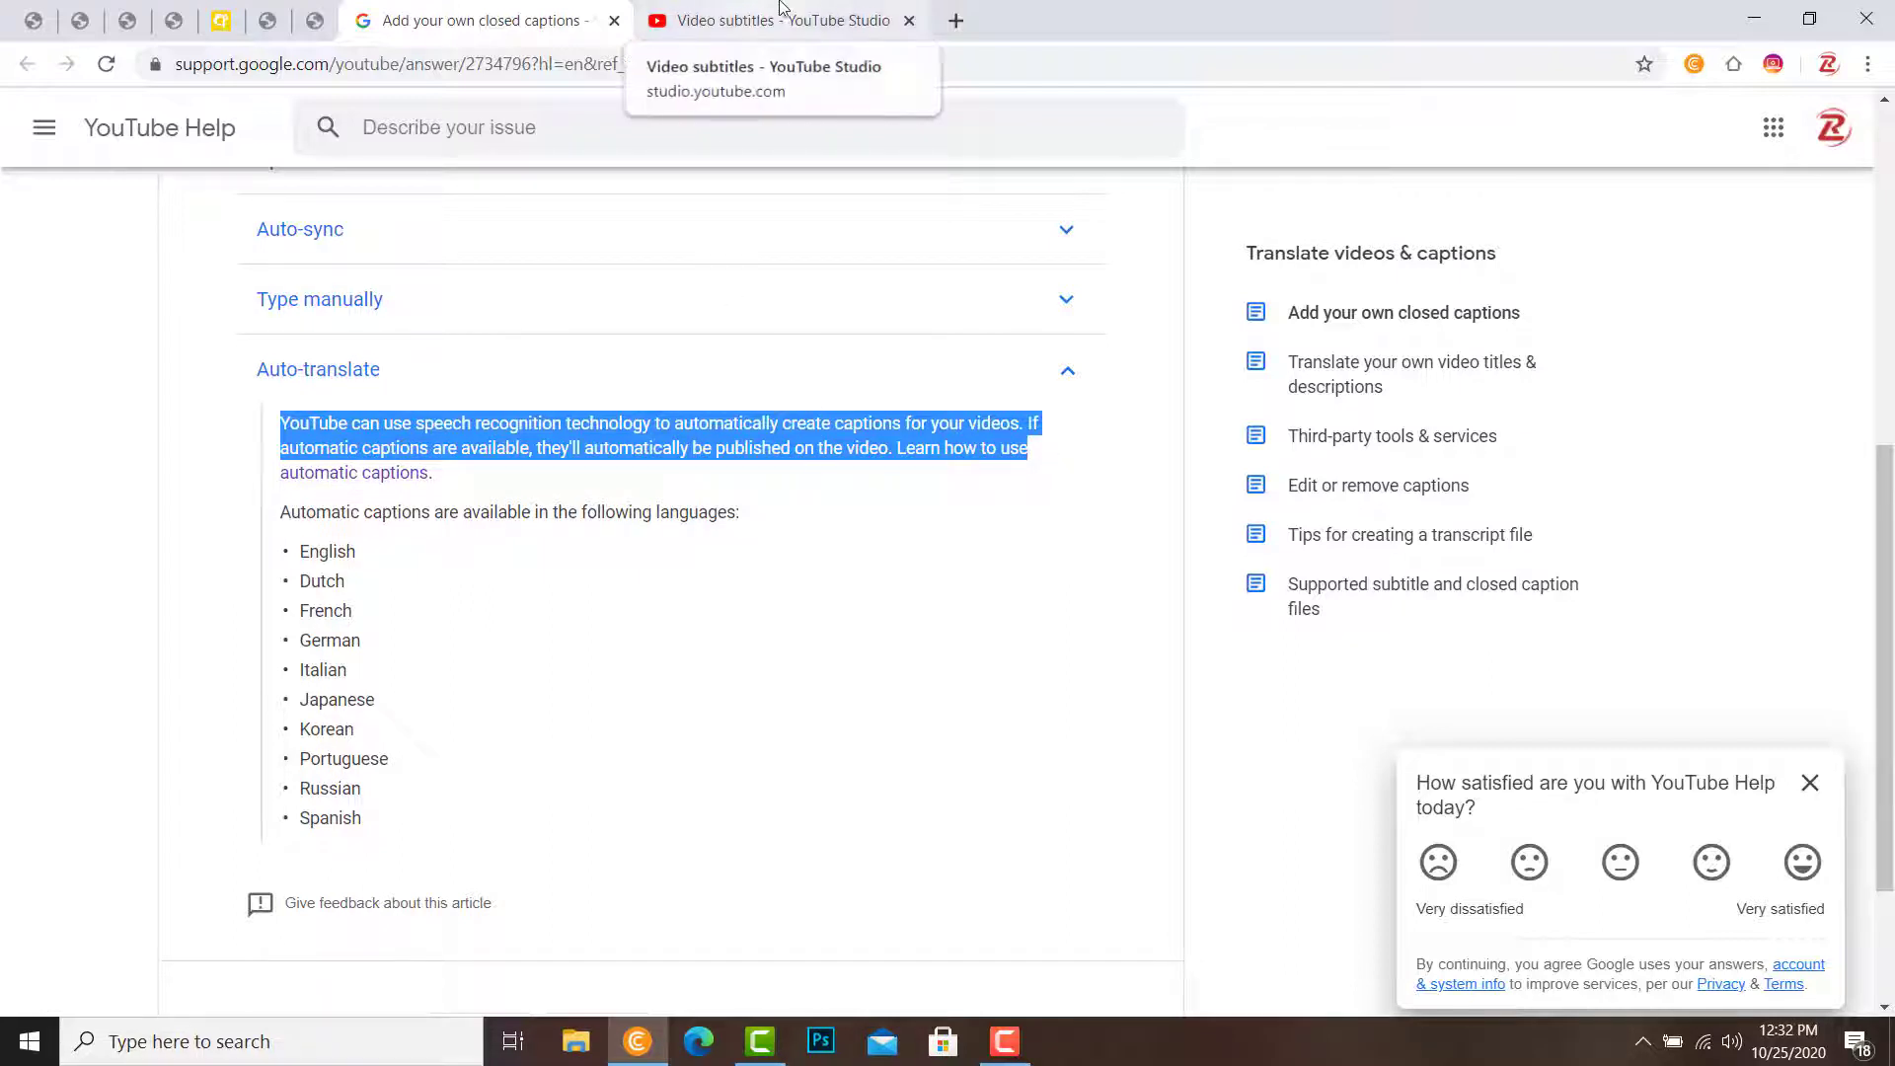
left_click(676, 434)
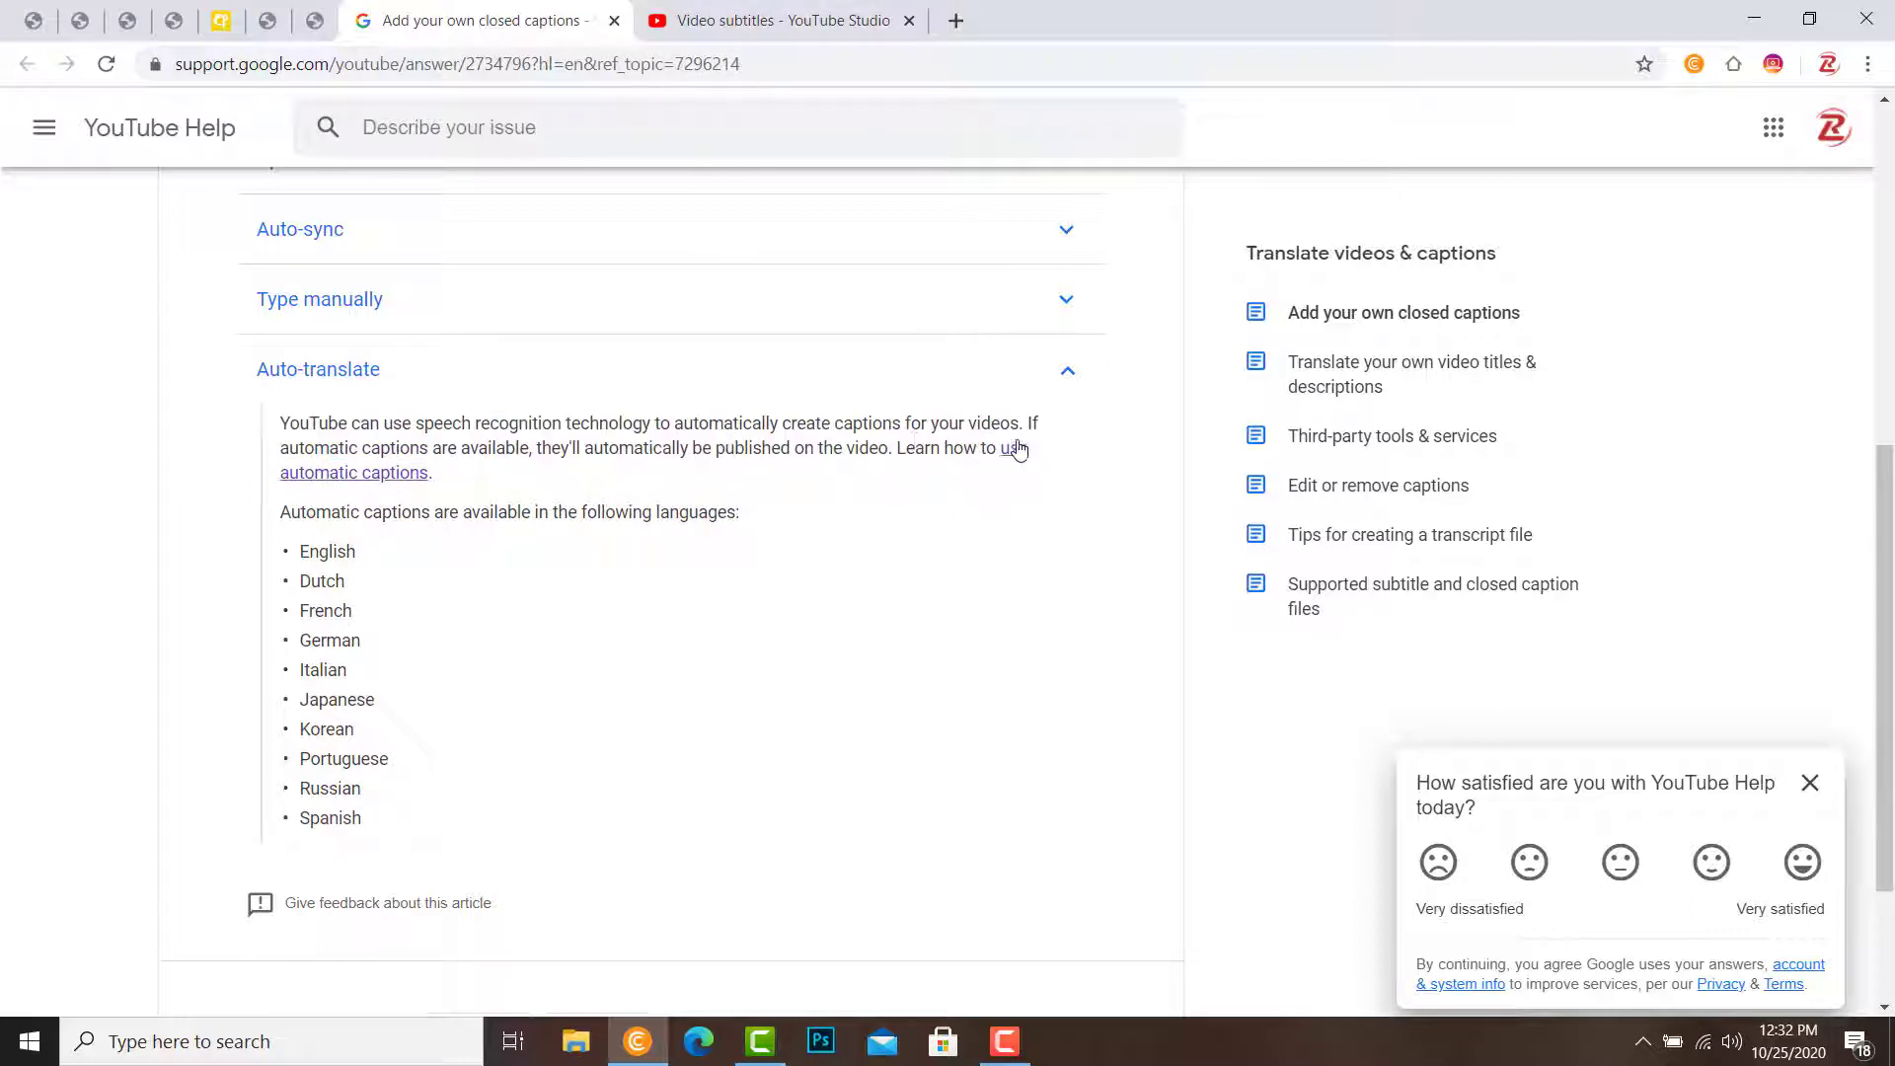
left_click_drag(1046, 448, 894, 441)
left_click(235, 443)
left_click(887, 447)
Examine the list of languages supporting automatic captions, from English to Spanish, and compare it with the English caption options in YouTube Studio.
left_click_drag(285, 558, 372, 649)
left_click(317, 580)
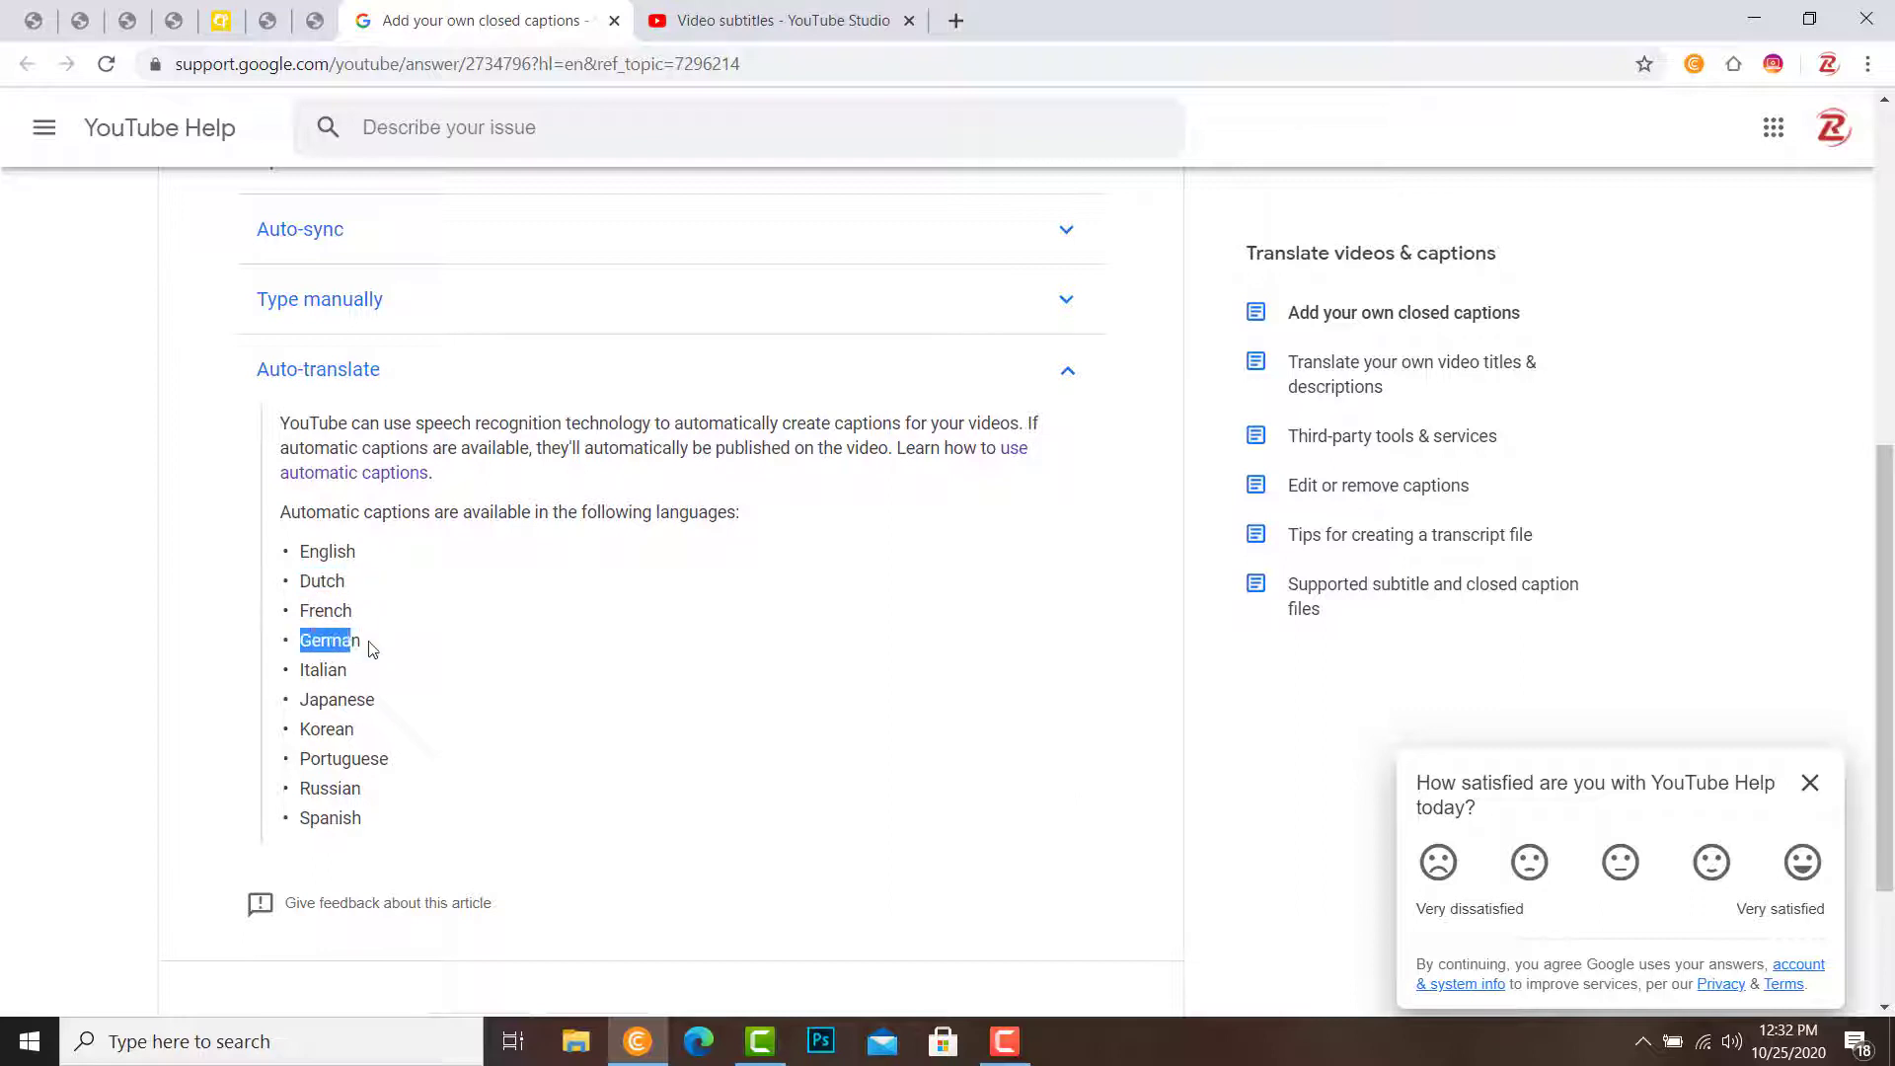
double_click(317, 672)
left_click(387, 703)
left_click_drag(382, 822, 288, 549)
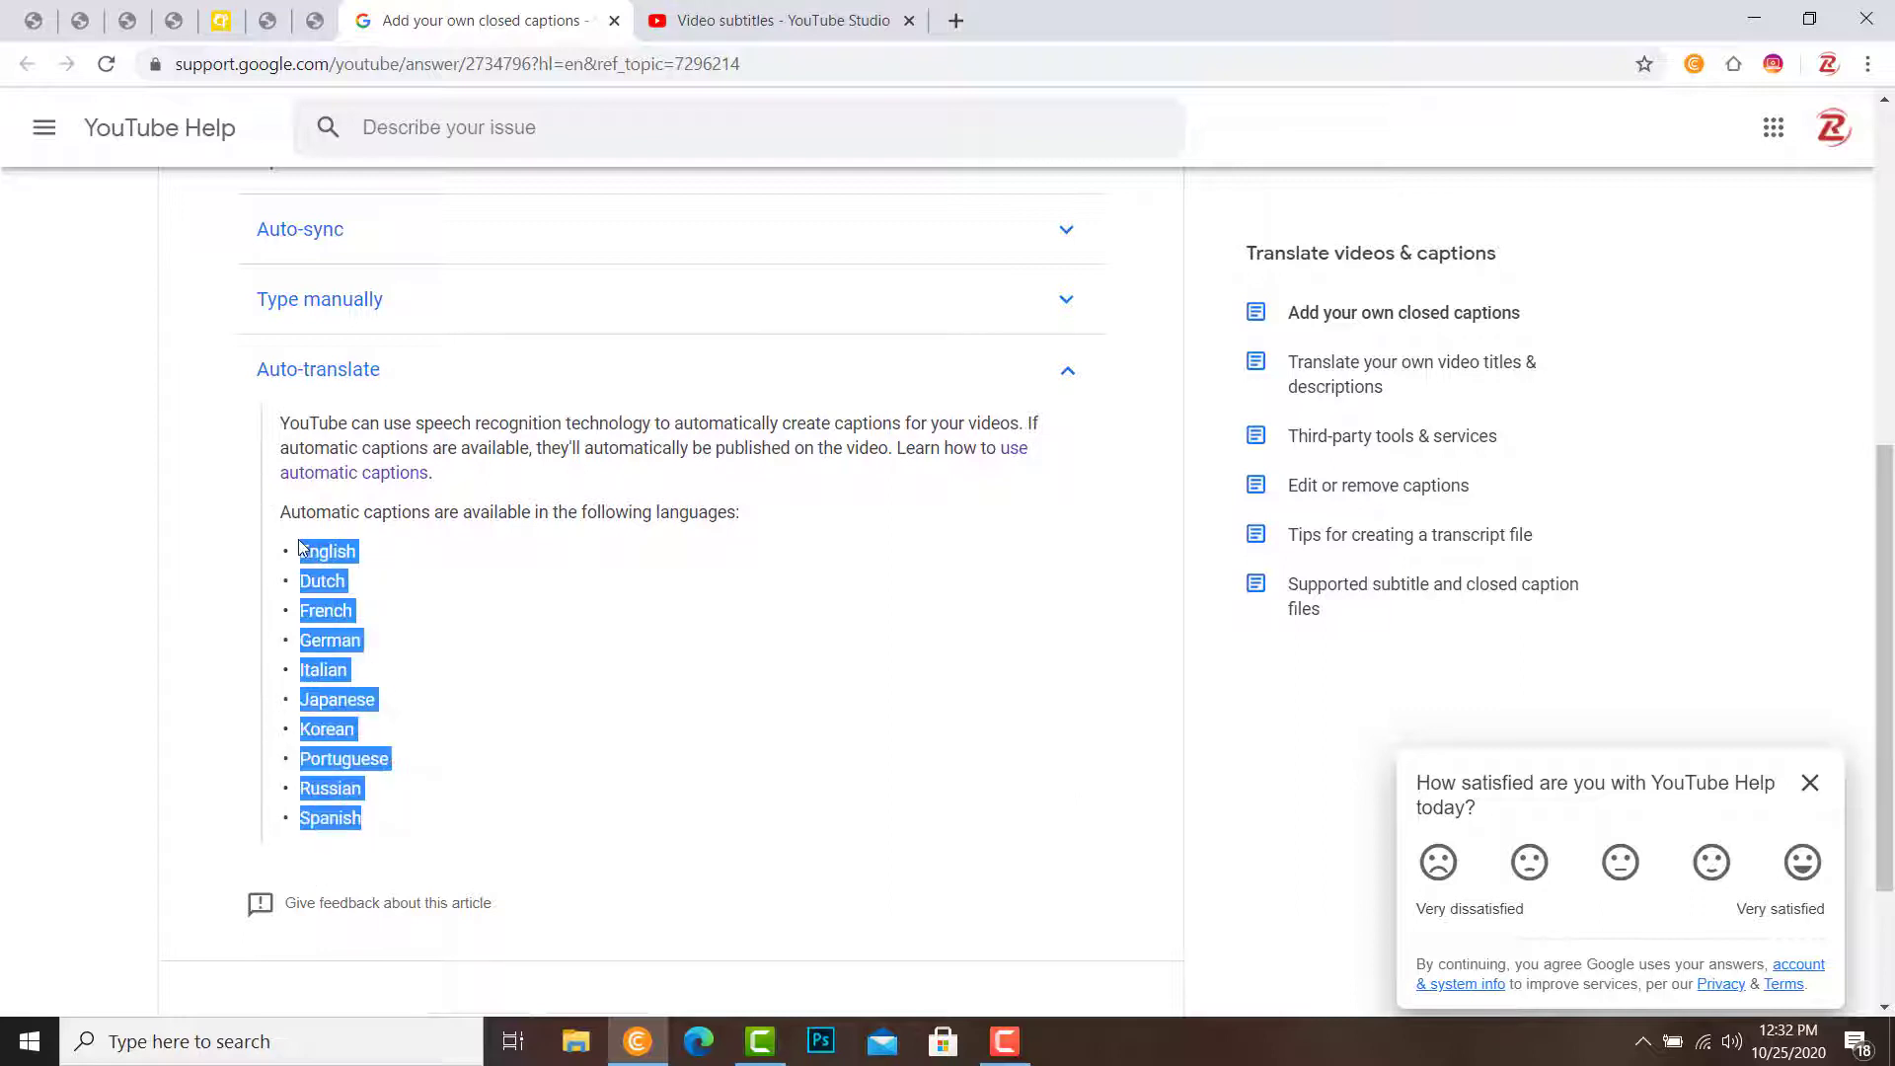
left_click(338, 534)
left_click_drag(358, 818, 301, 548)
left_click(677, 18)
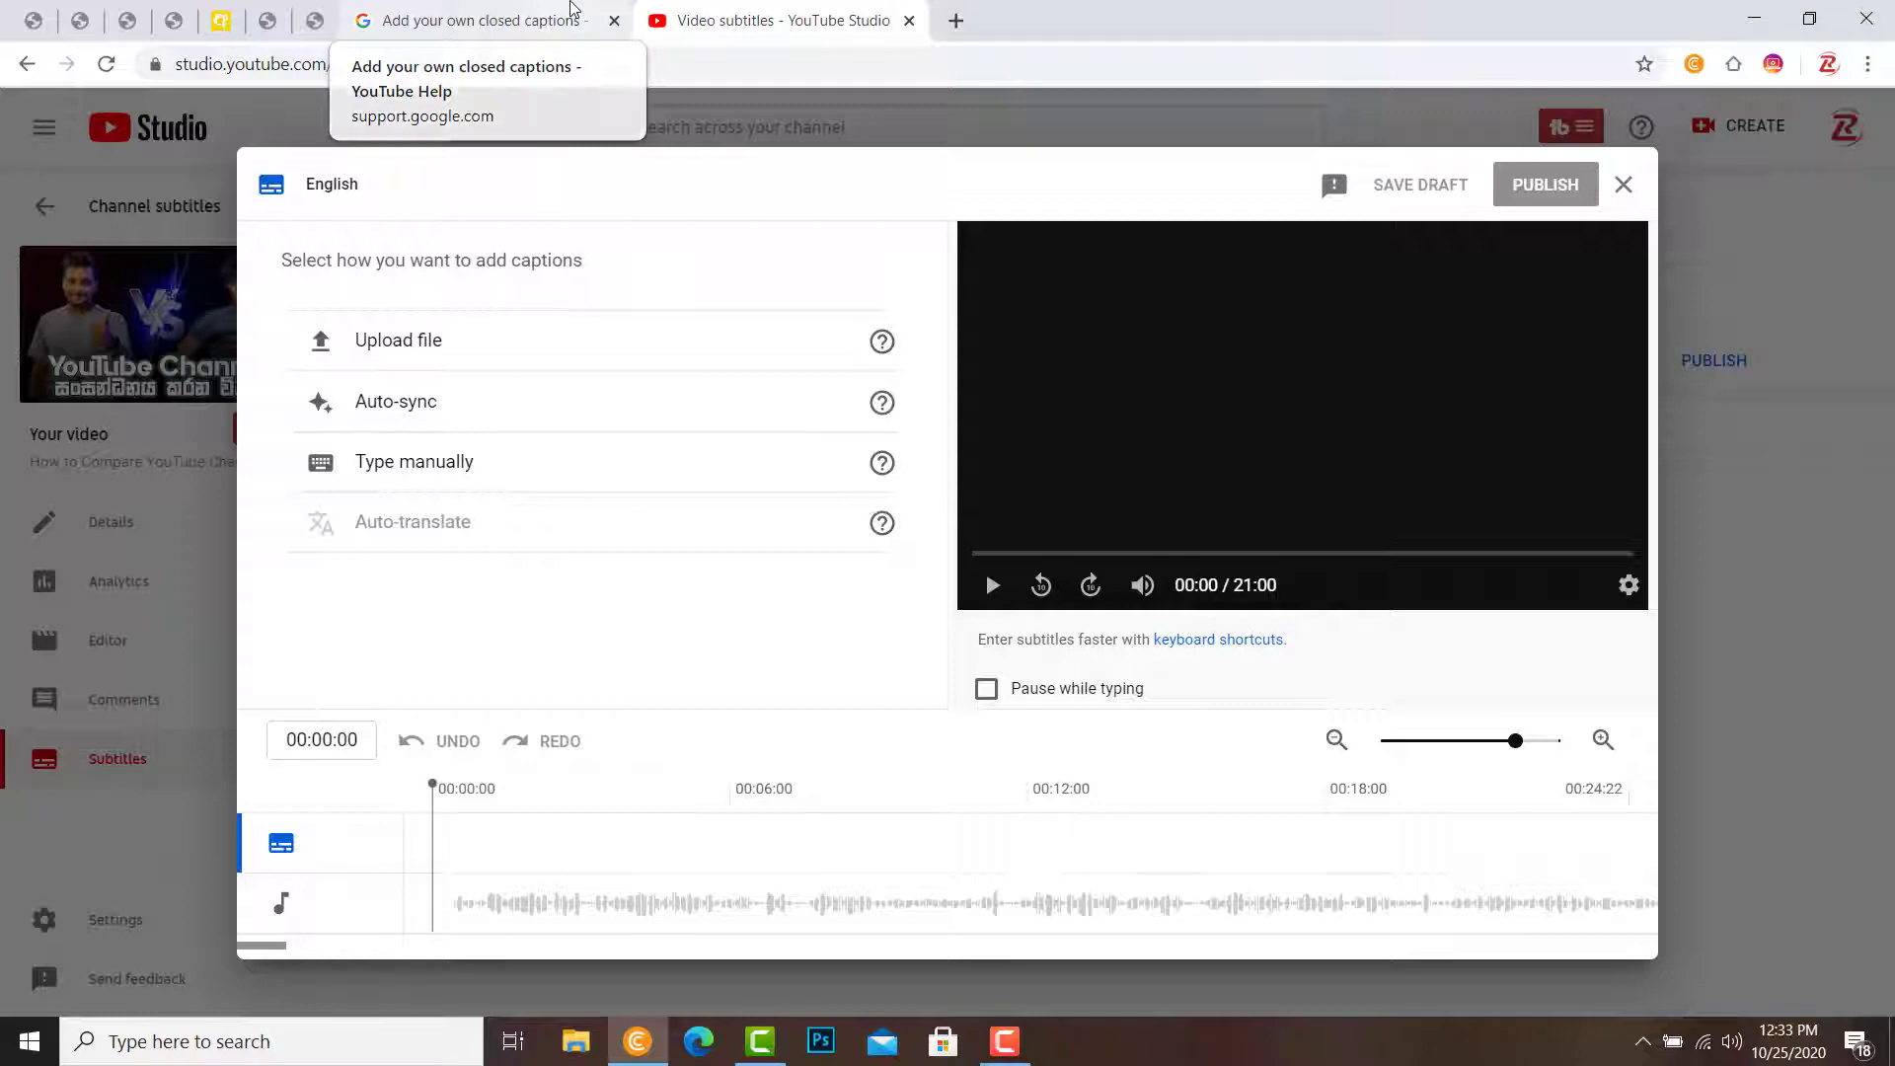
left_click(573, 14)
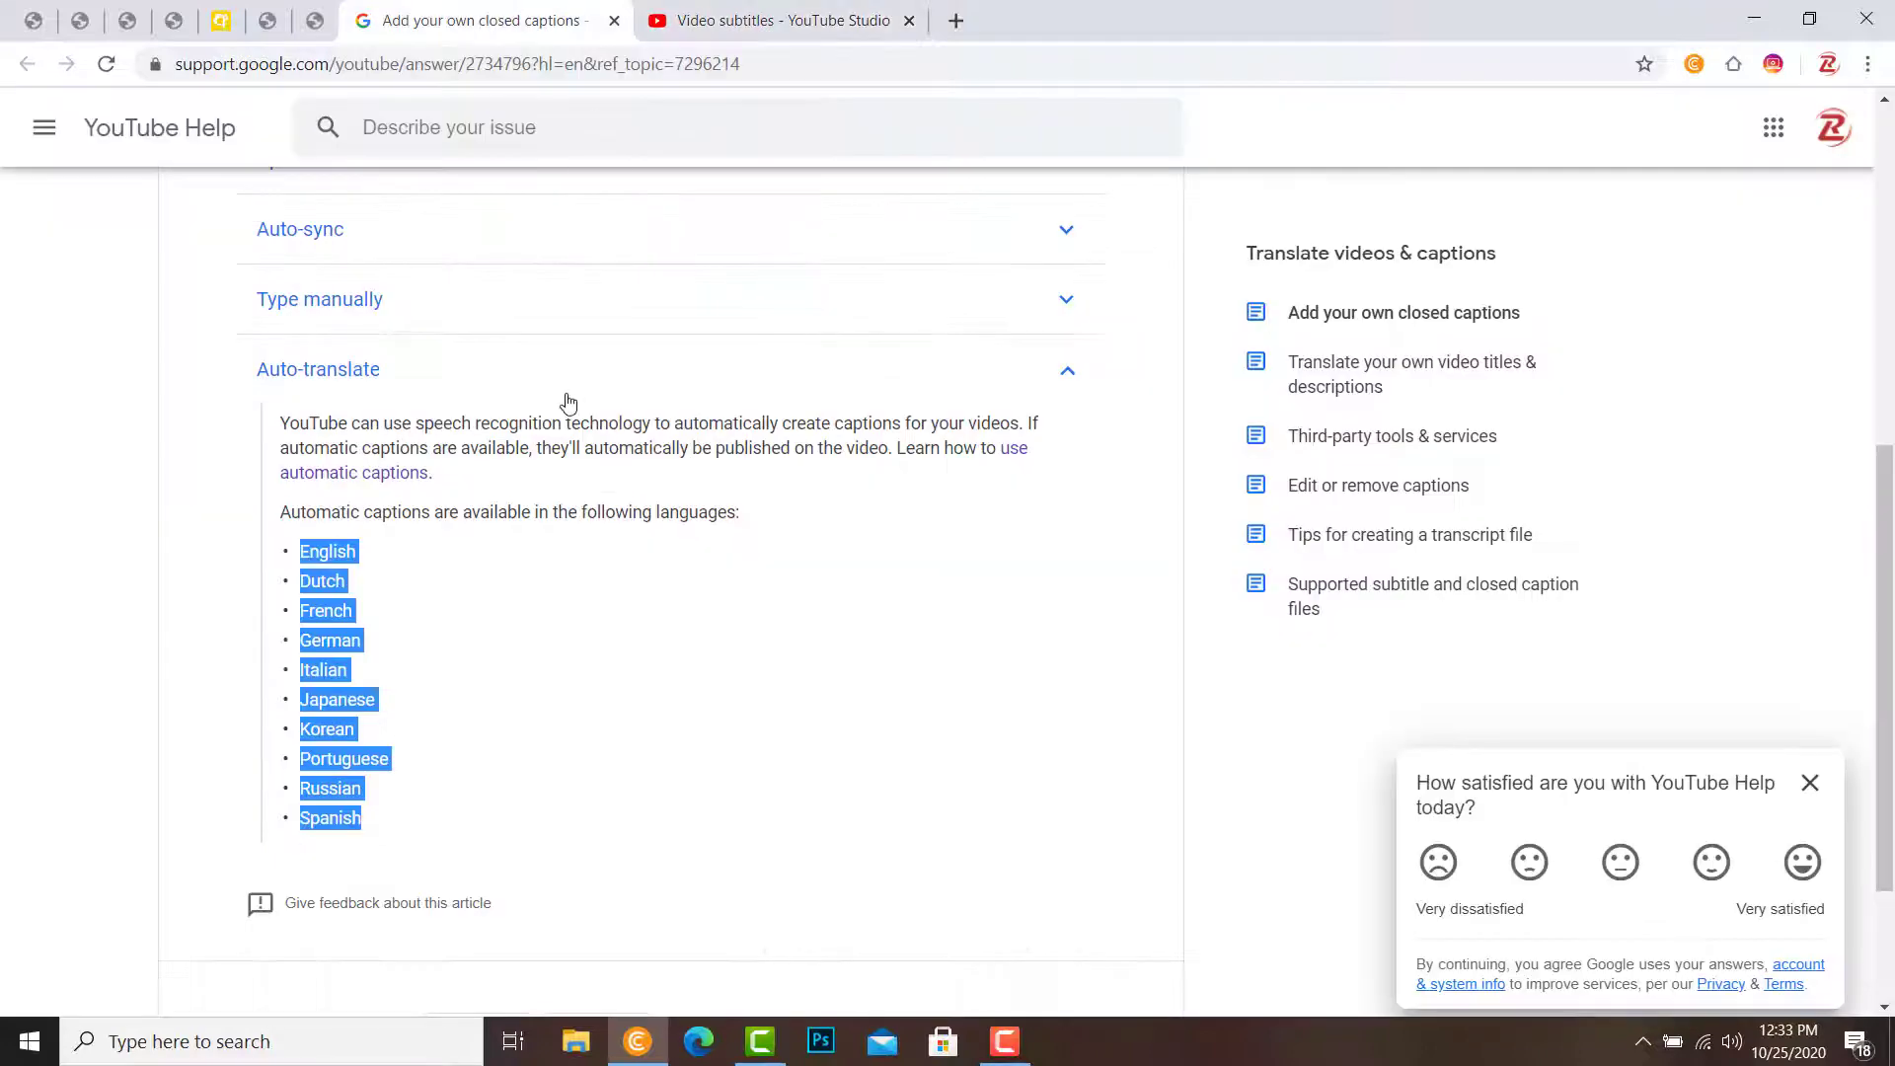
Switch to YouTube Studio, open manual entry for the English captions and scrub the video's opening up to about 00:03:03.
left_click(859, 8)
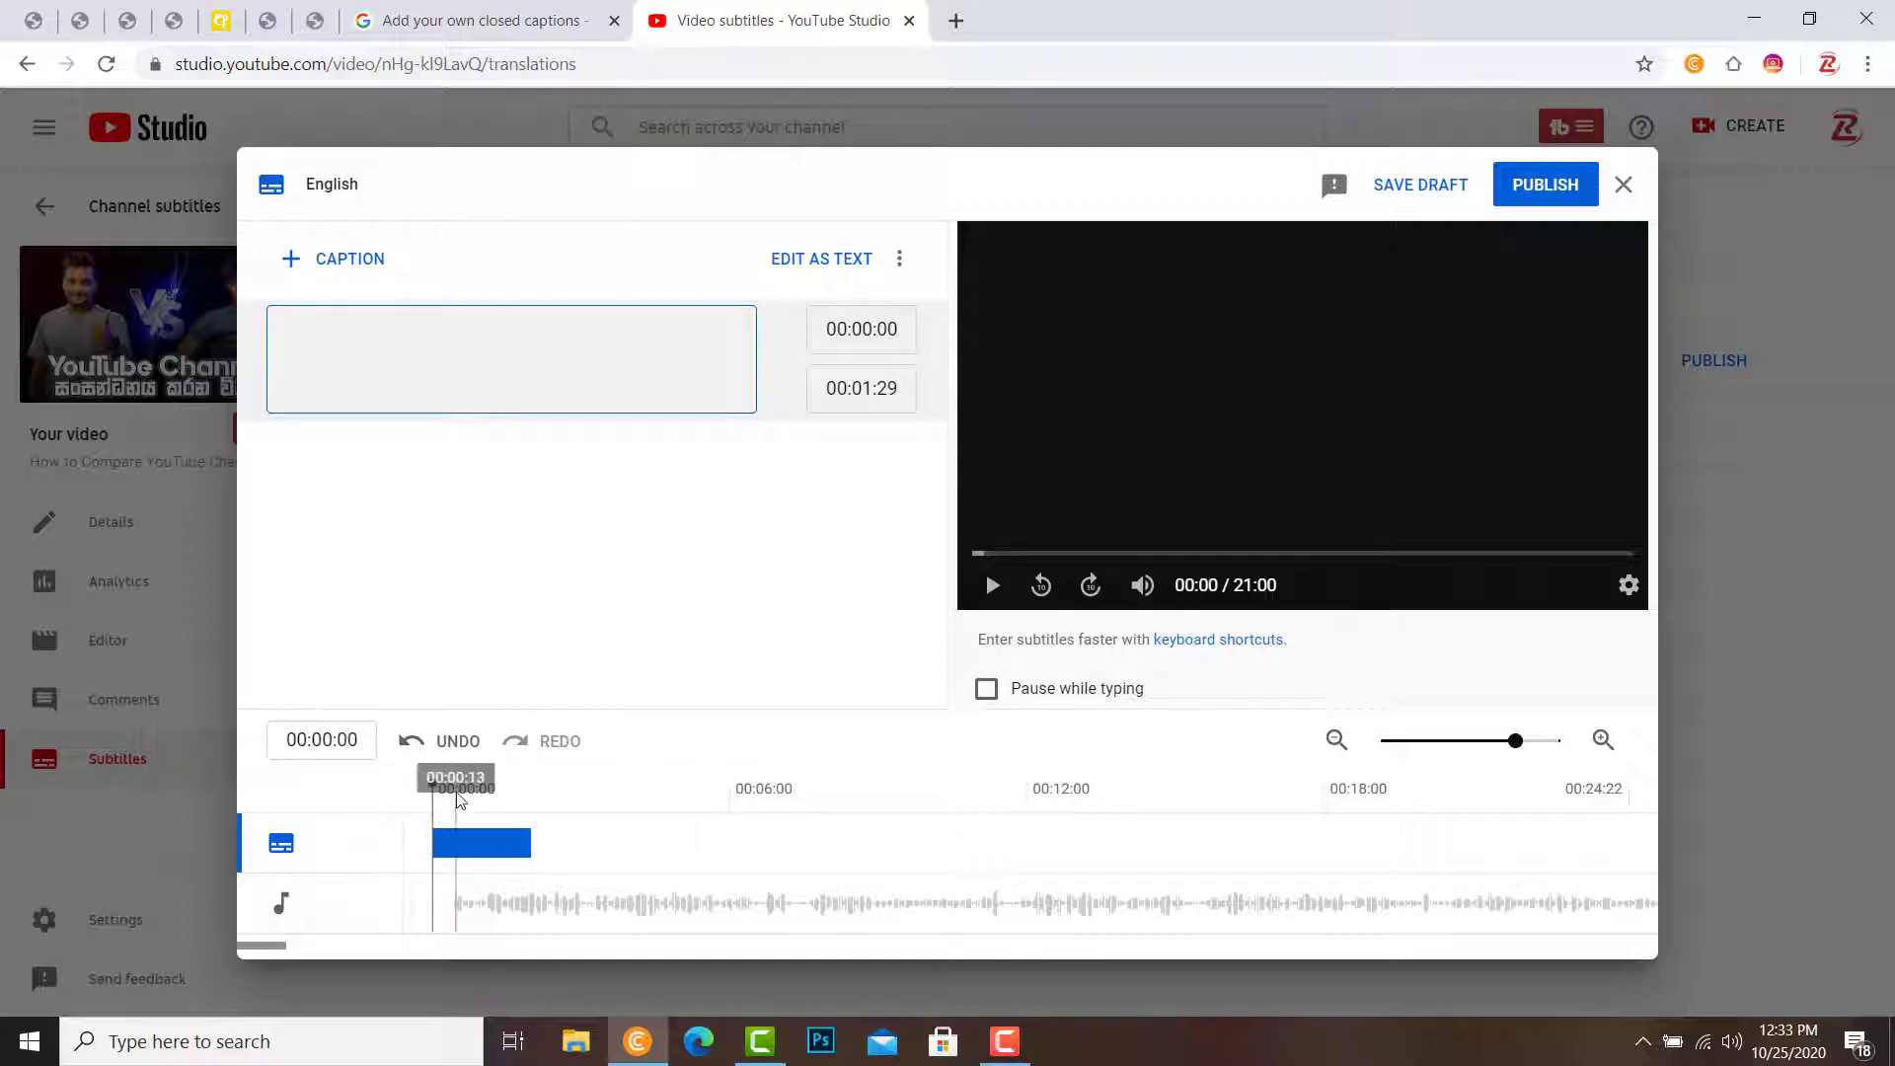
left_click(513, 796)
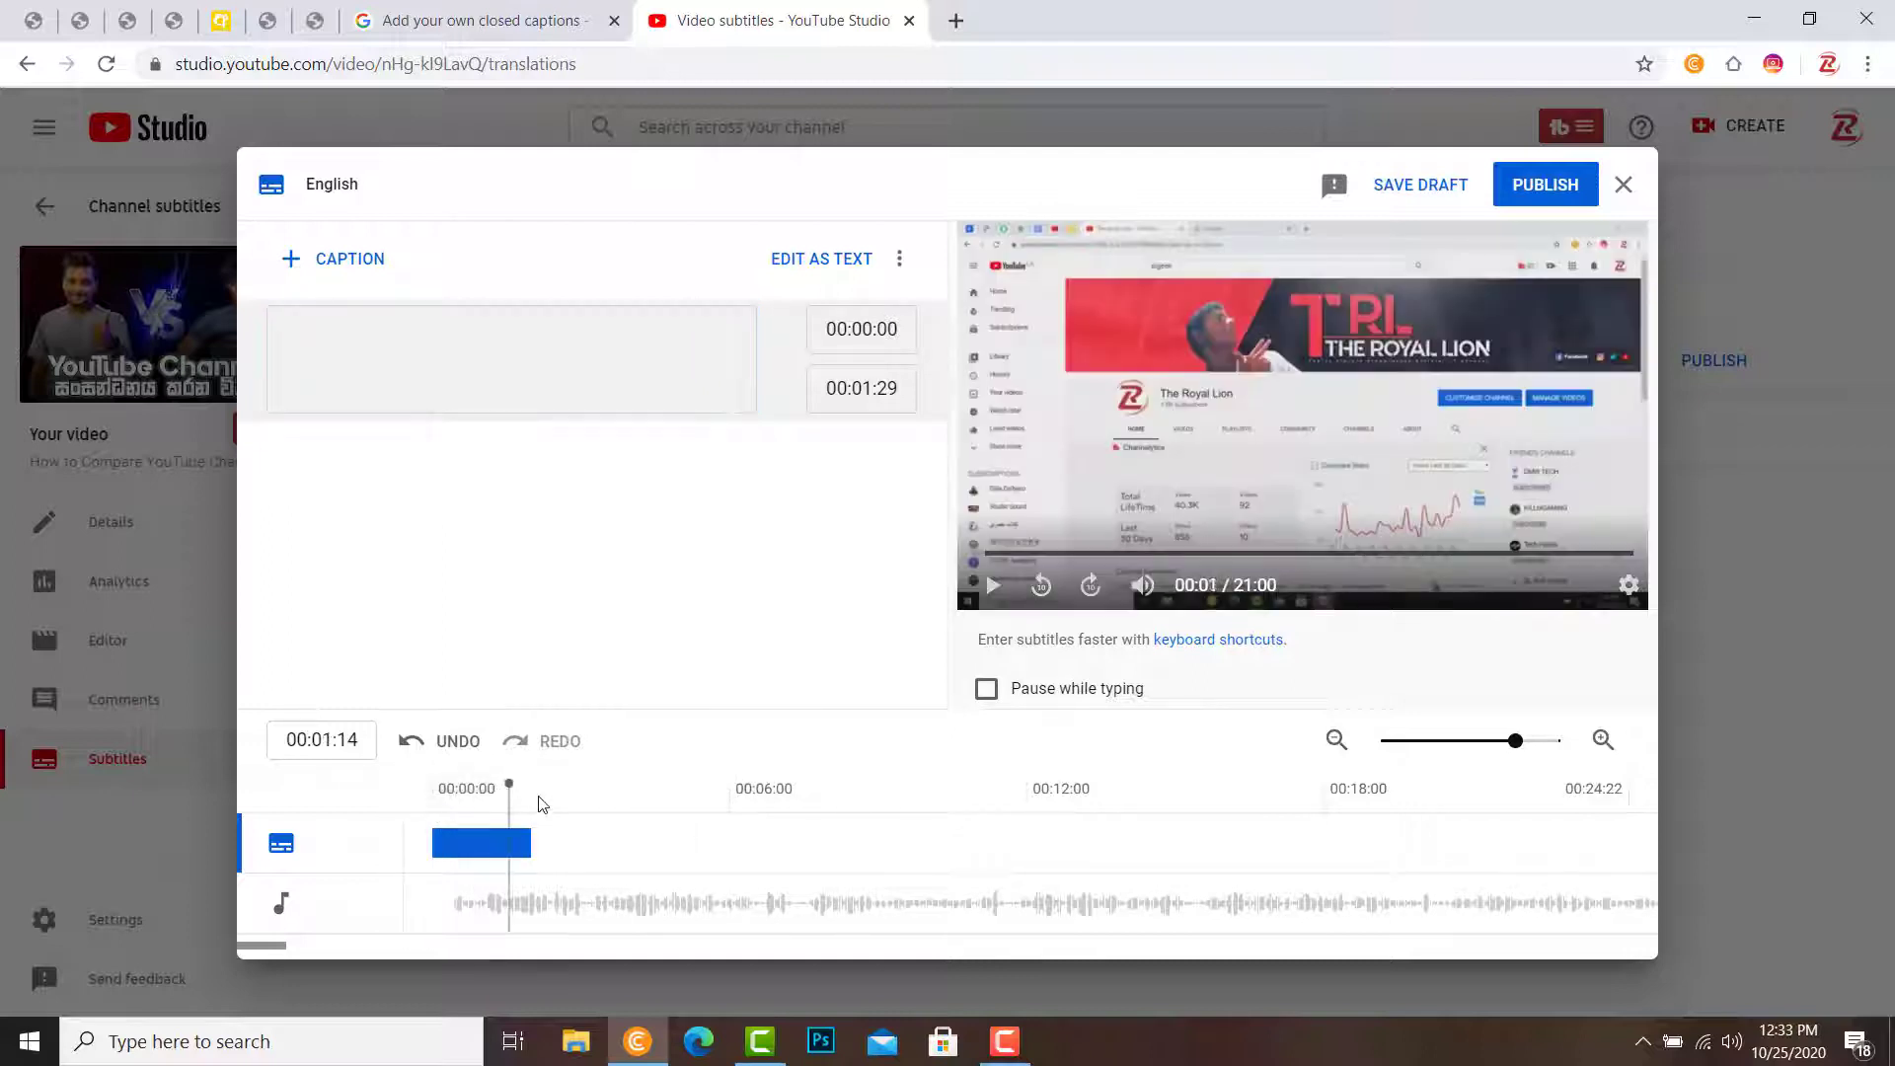
left_click(518, 790)
left_click(440, 786)
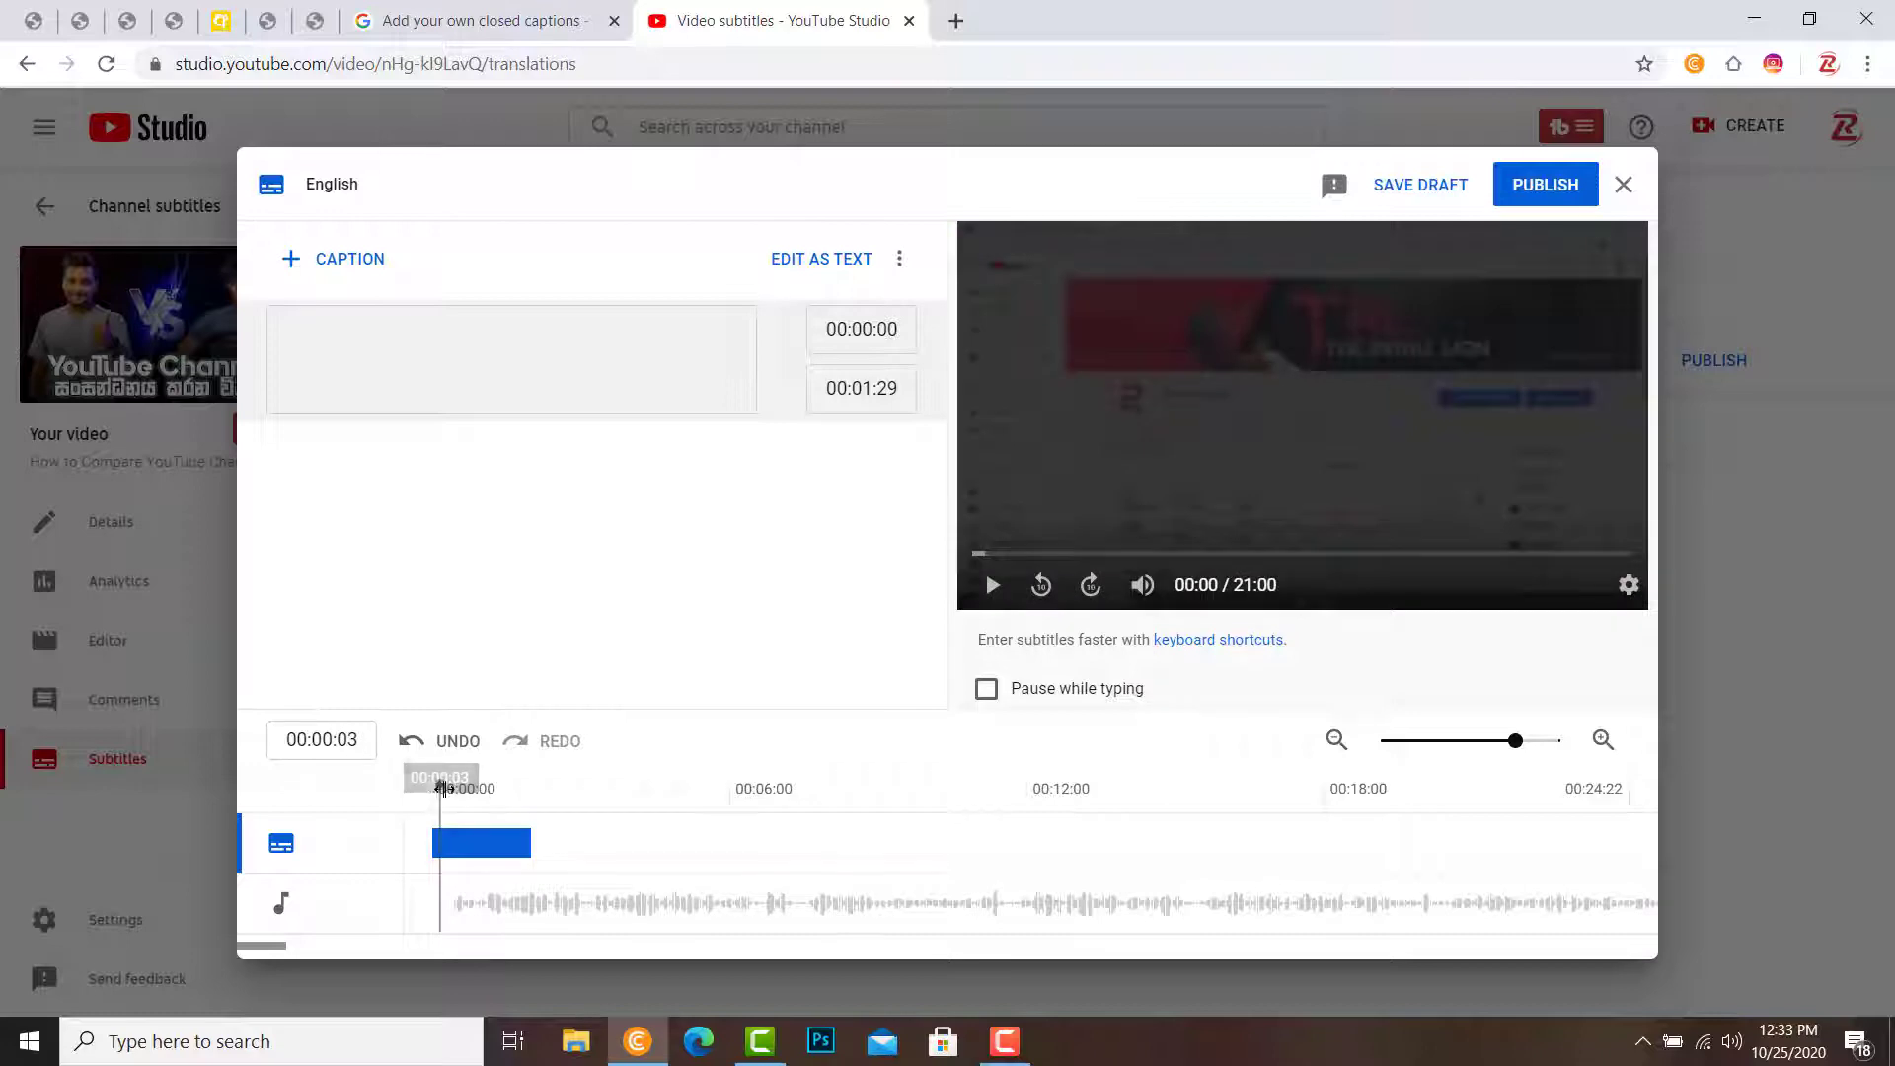
left_click(459, 790)
mouse_move(461, 795)
left_mouse_down()
mouse_move(533, 791)
mouse_move(446, 790)
left_mouse_up()
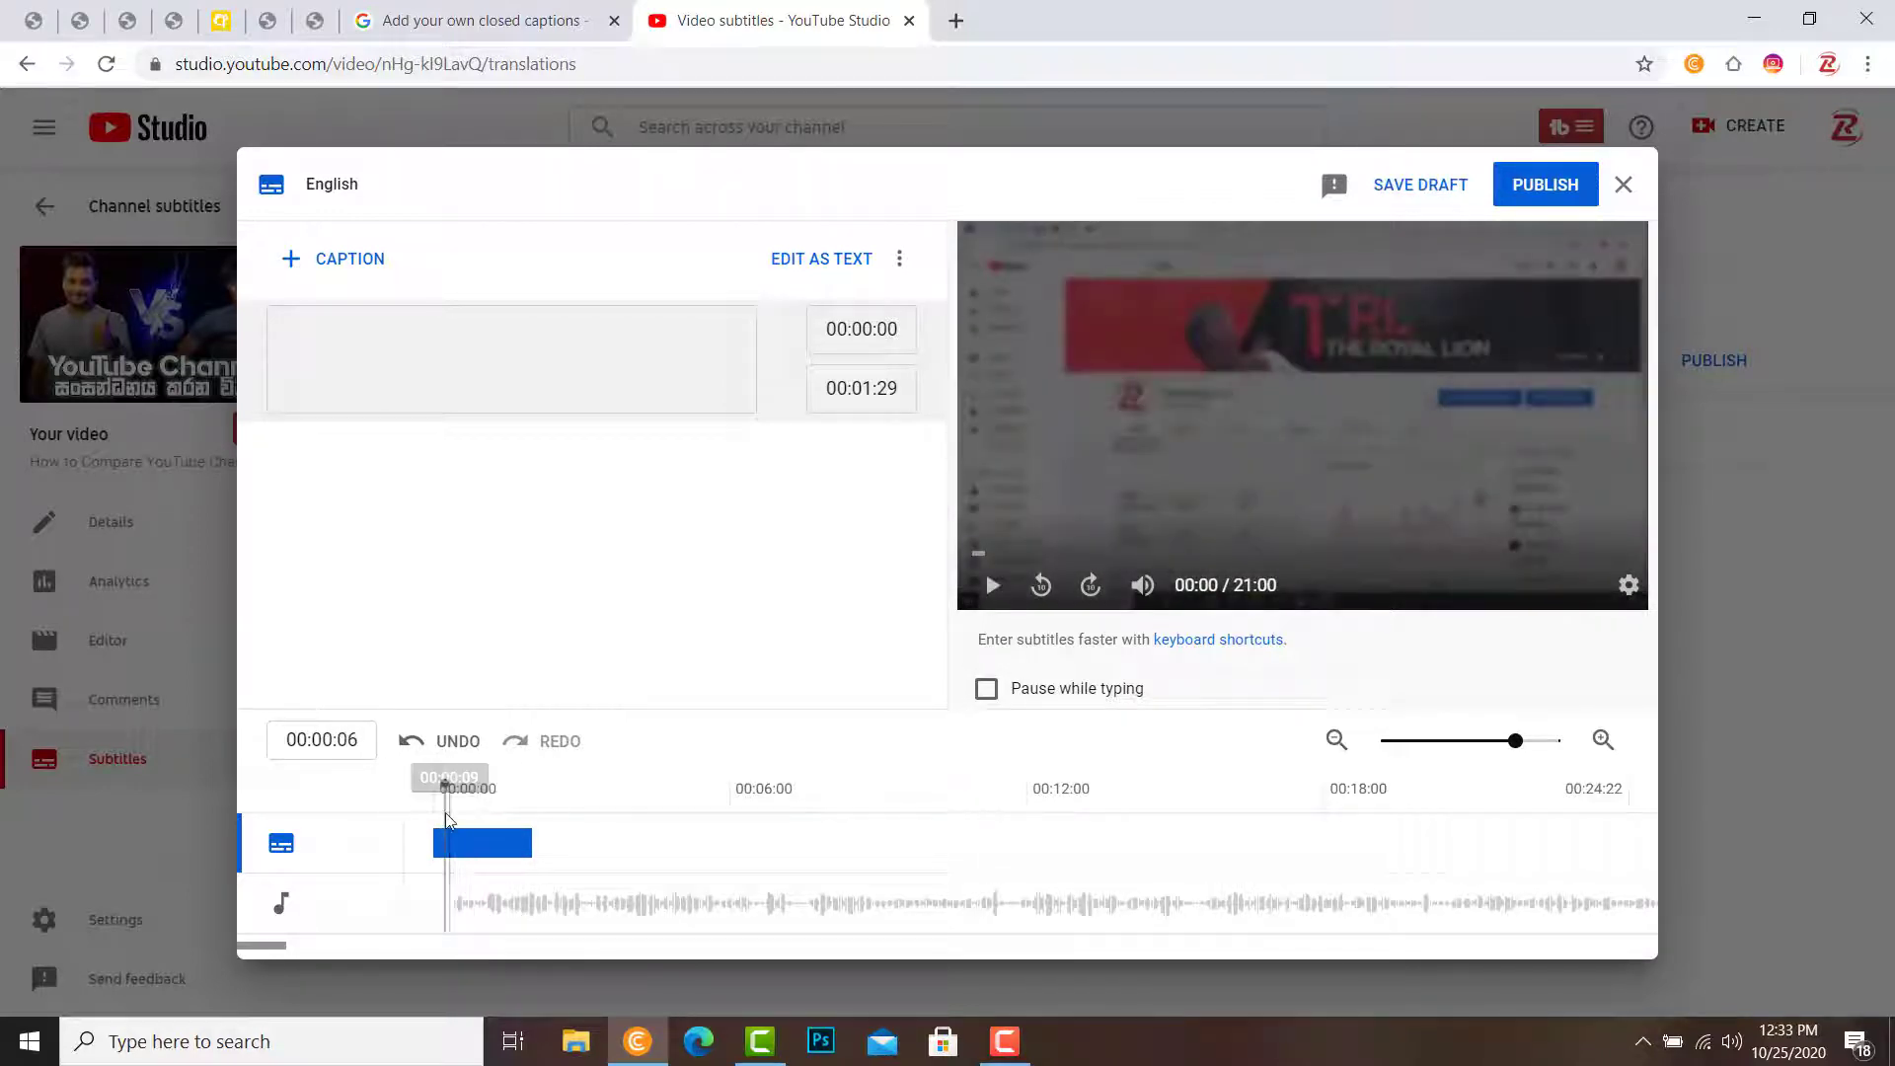
left_click_drag(445, 785, 452, 787)
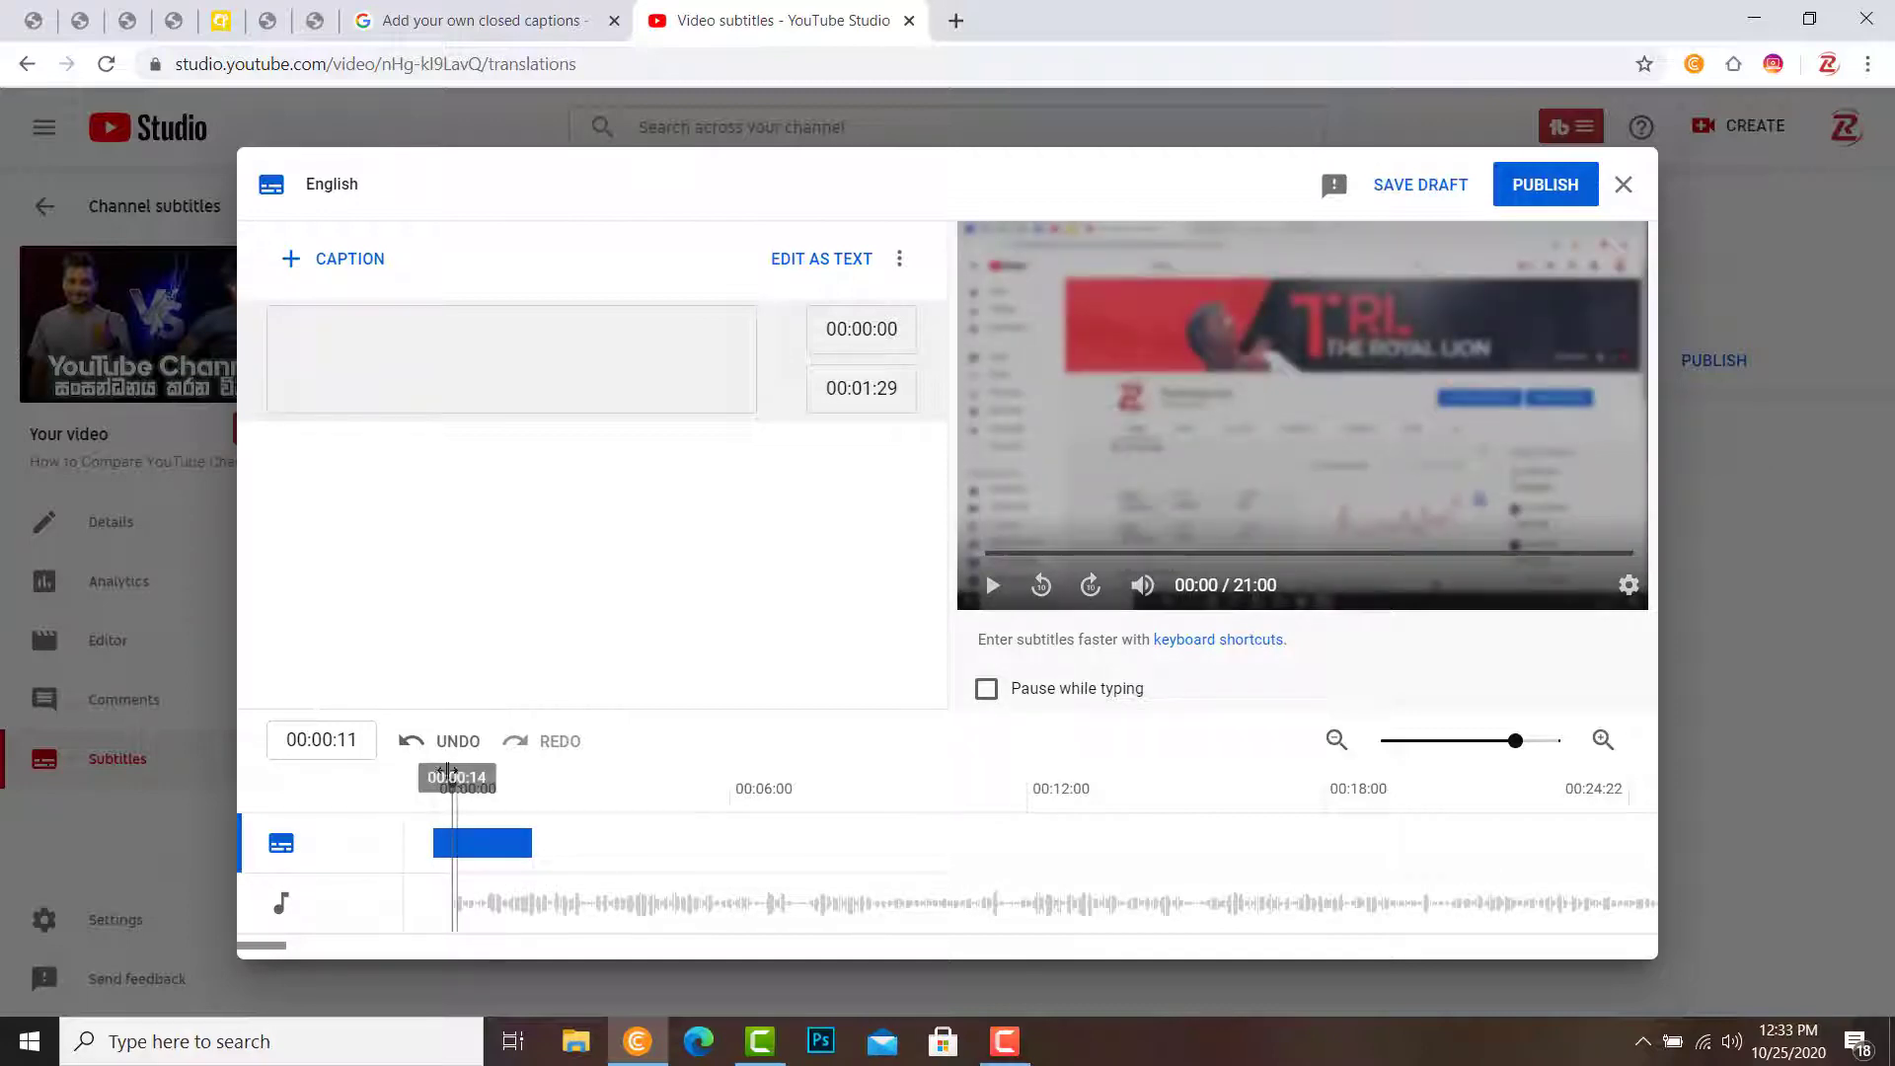
left_click(448, 771)
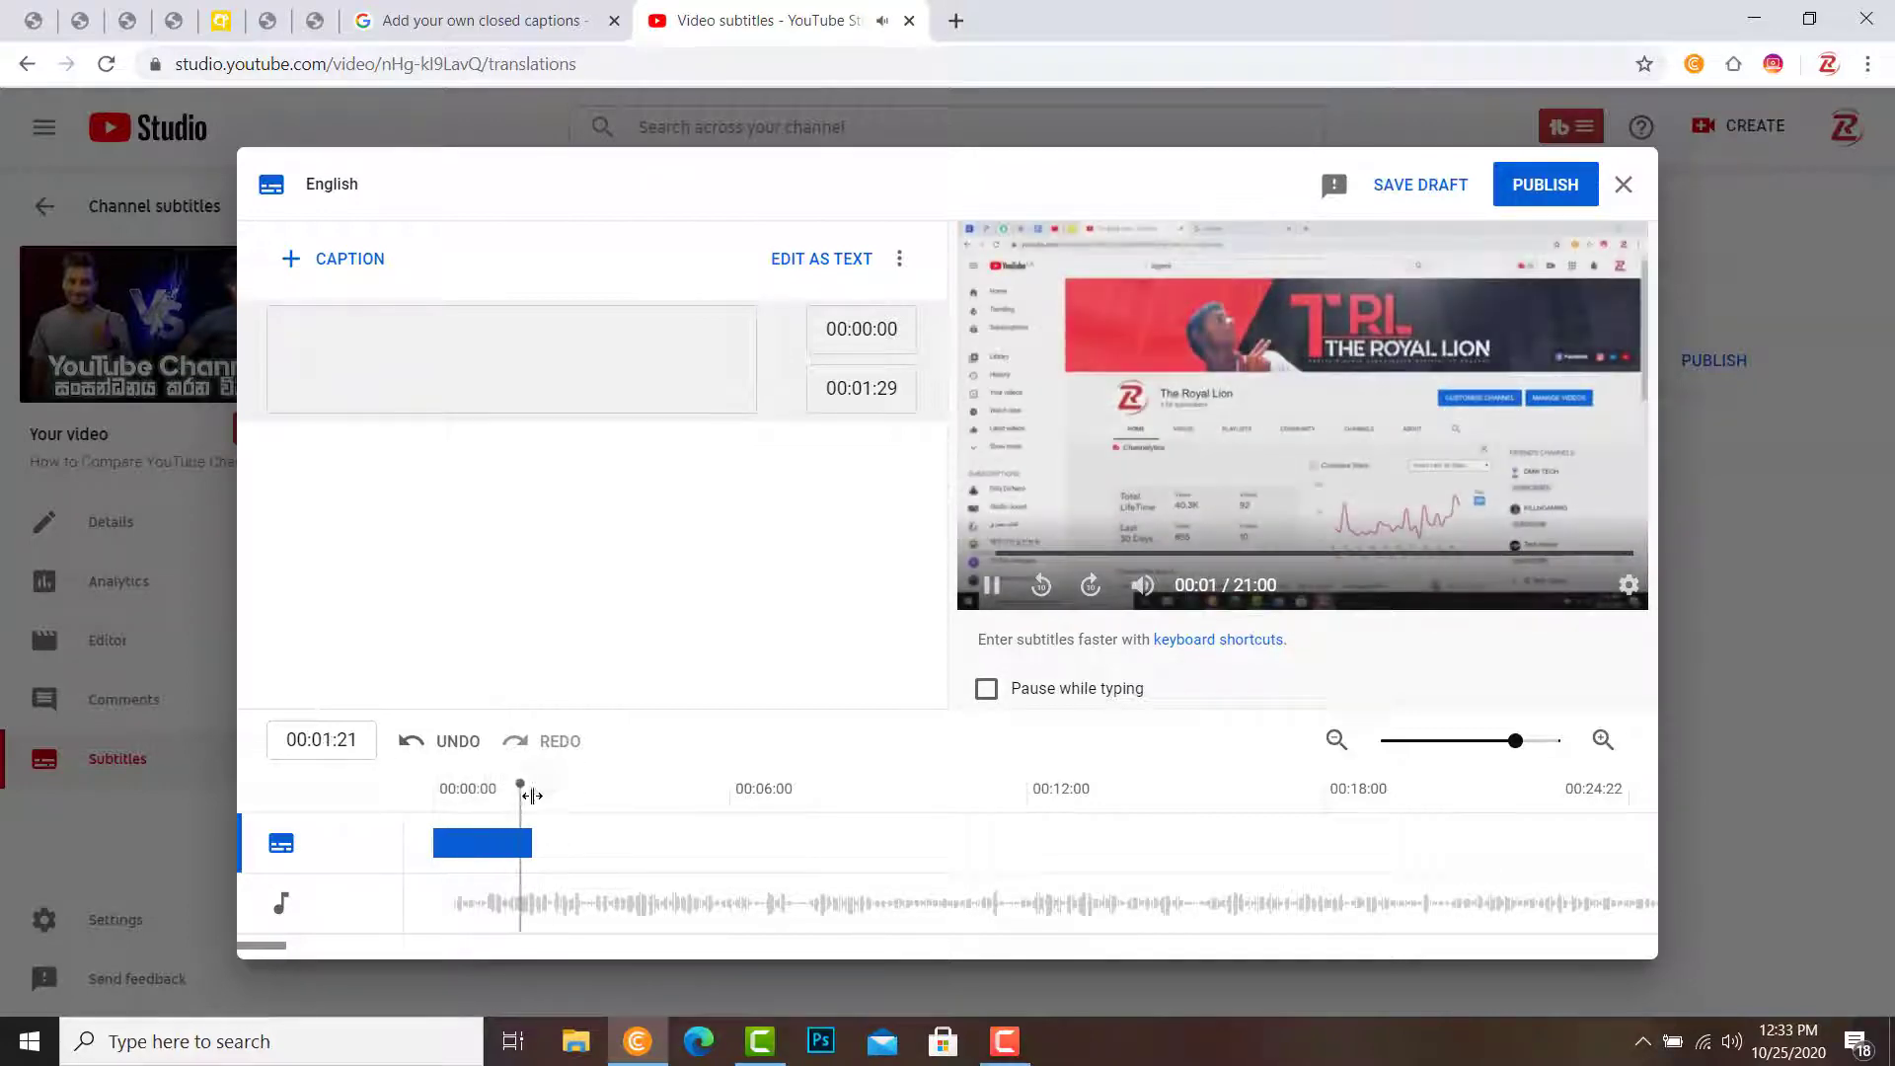
left_click_drag(532, 795, 593, 793)
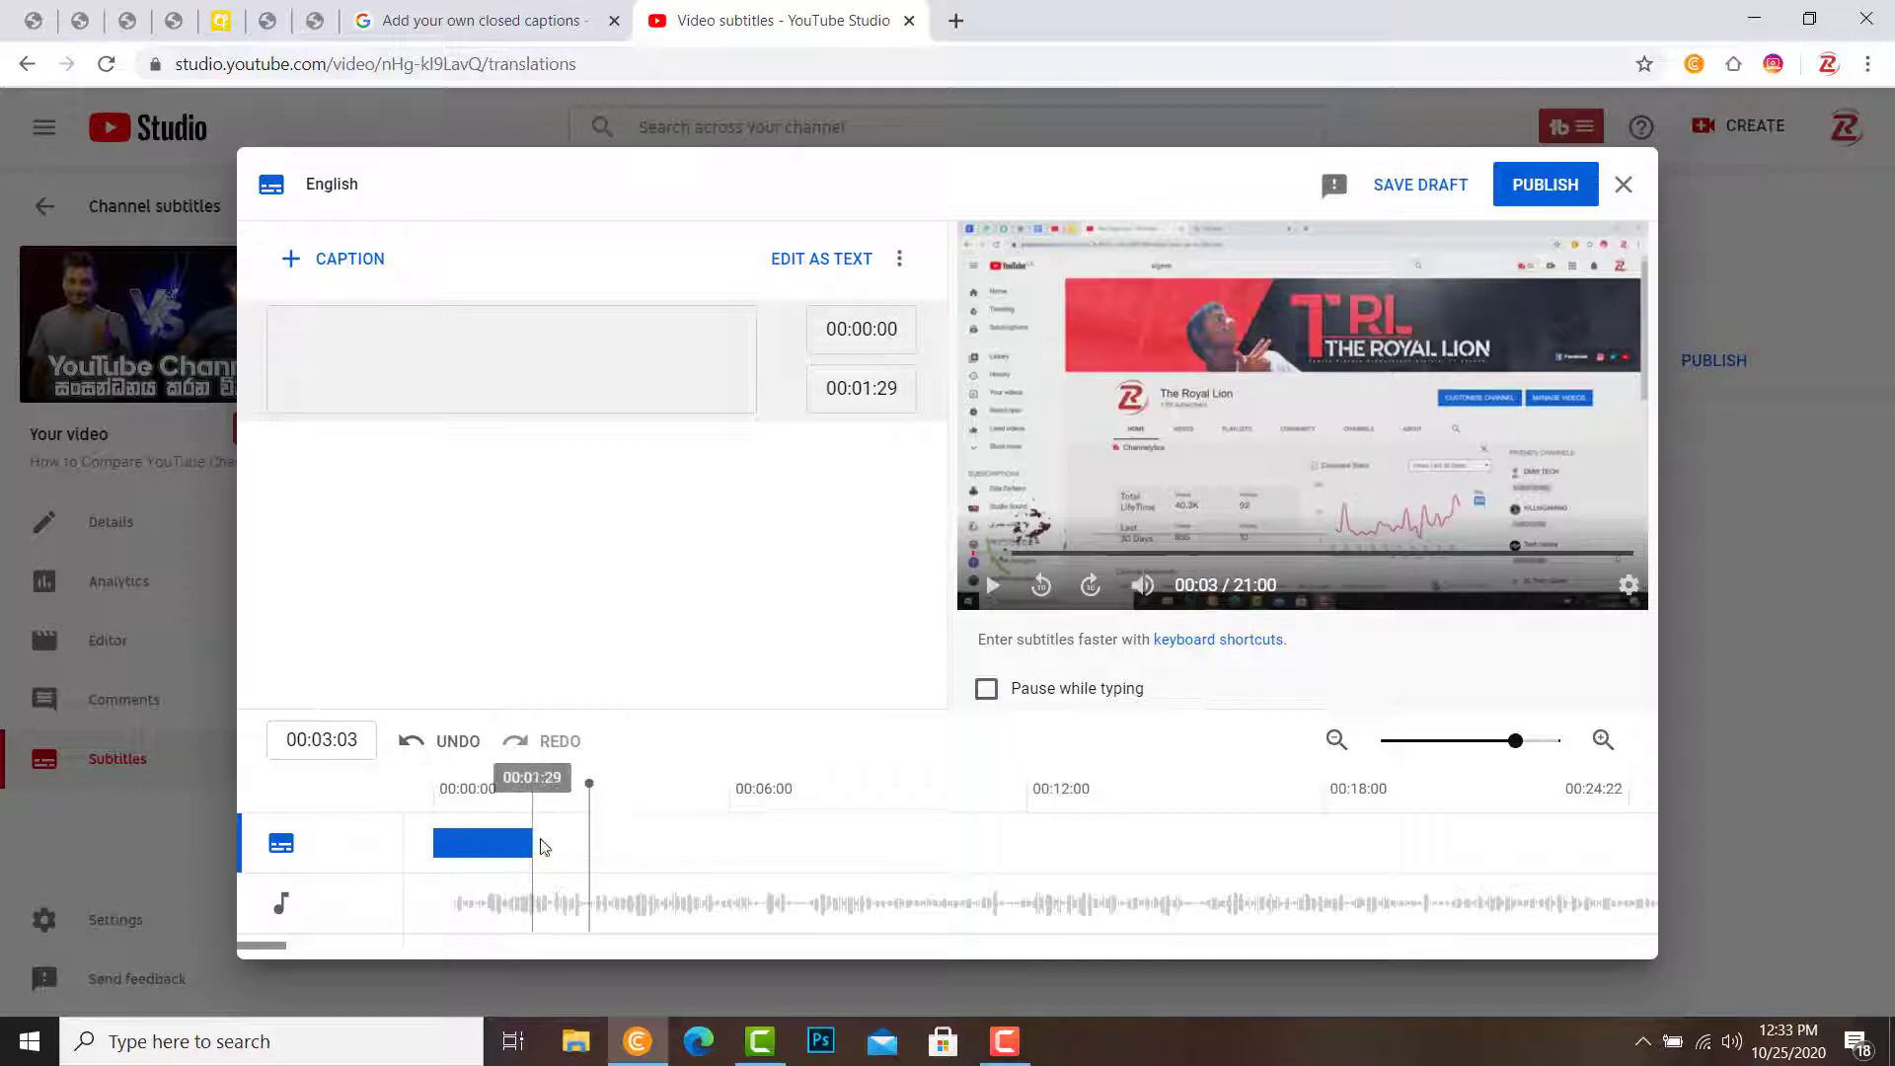
Shift the empty caption's start to 00:00:04, extend its end to 00:03:02 and check the range on the timeline.
left_click_drag(475, 841, 482, 841)
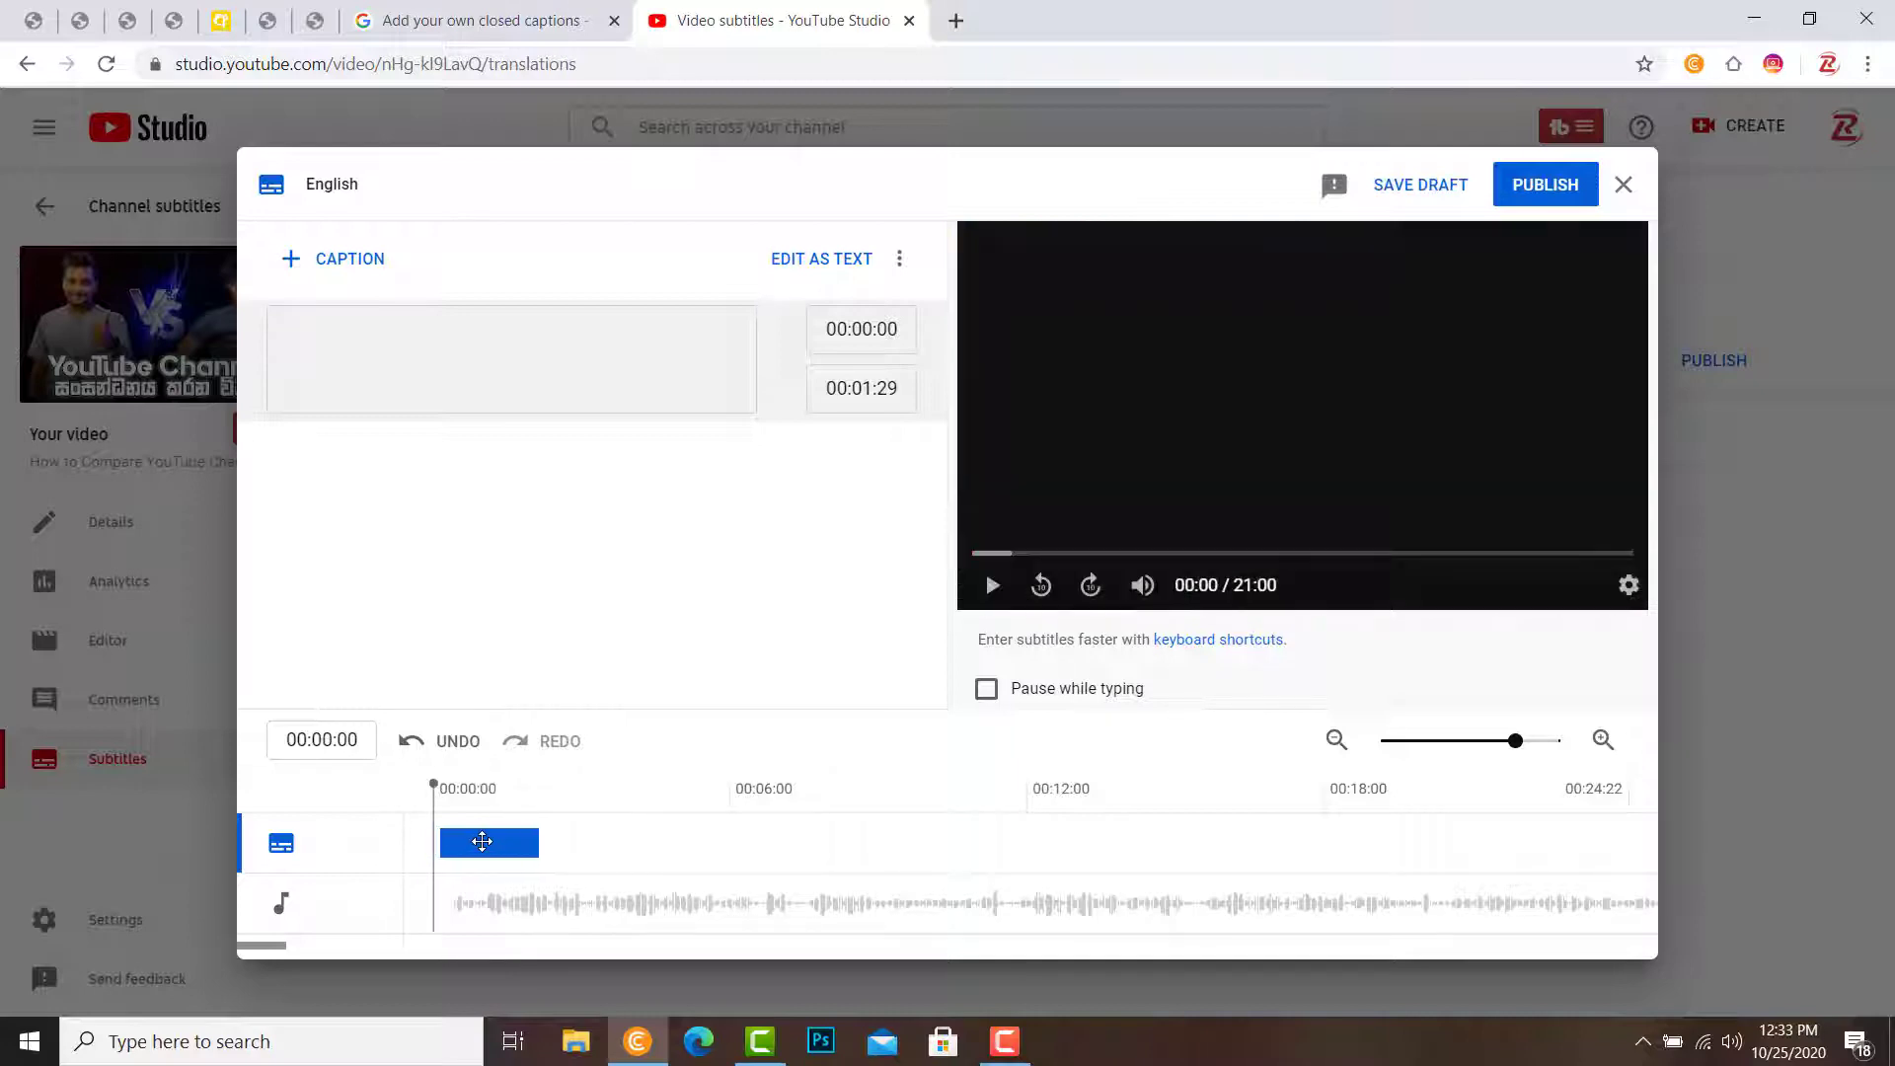
left_click(586, 789)
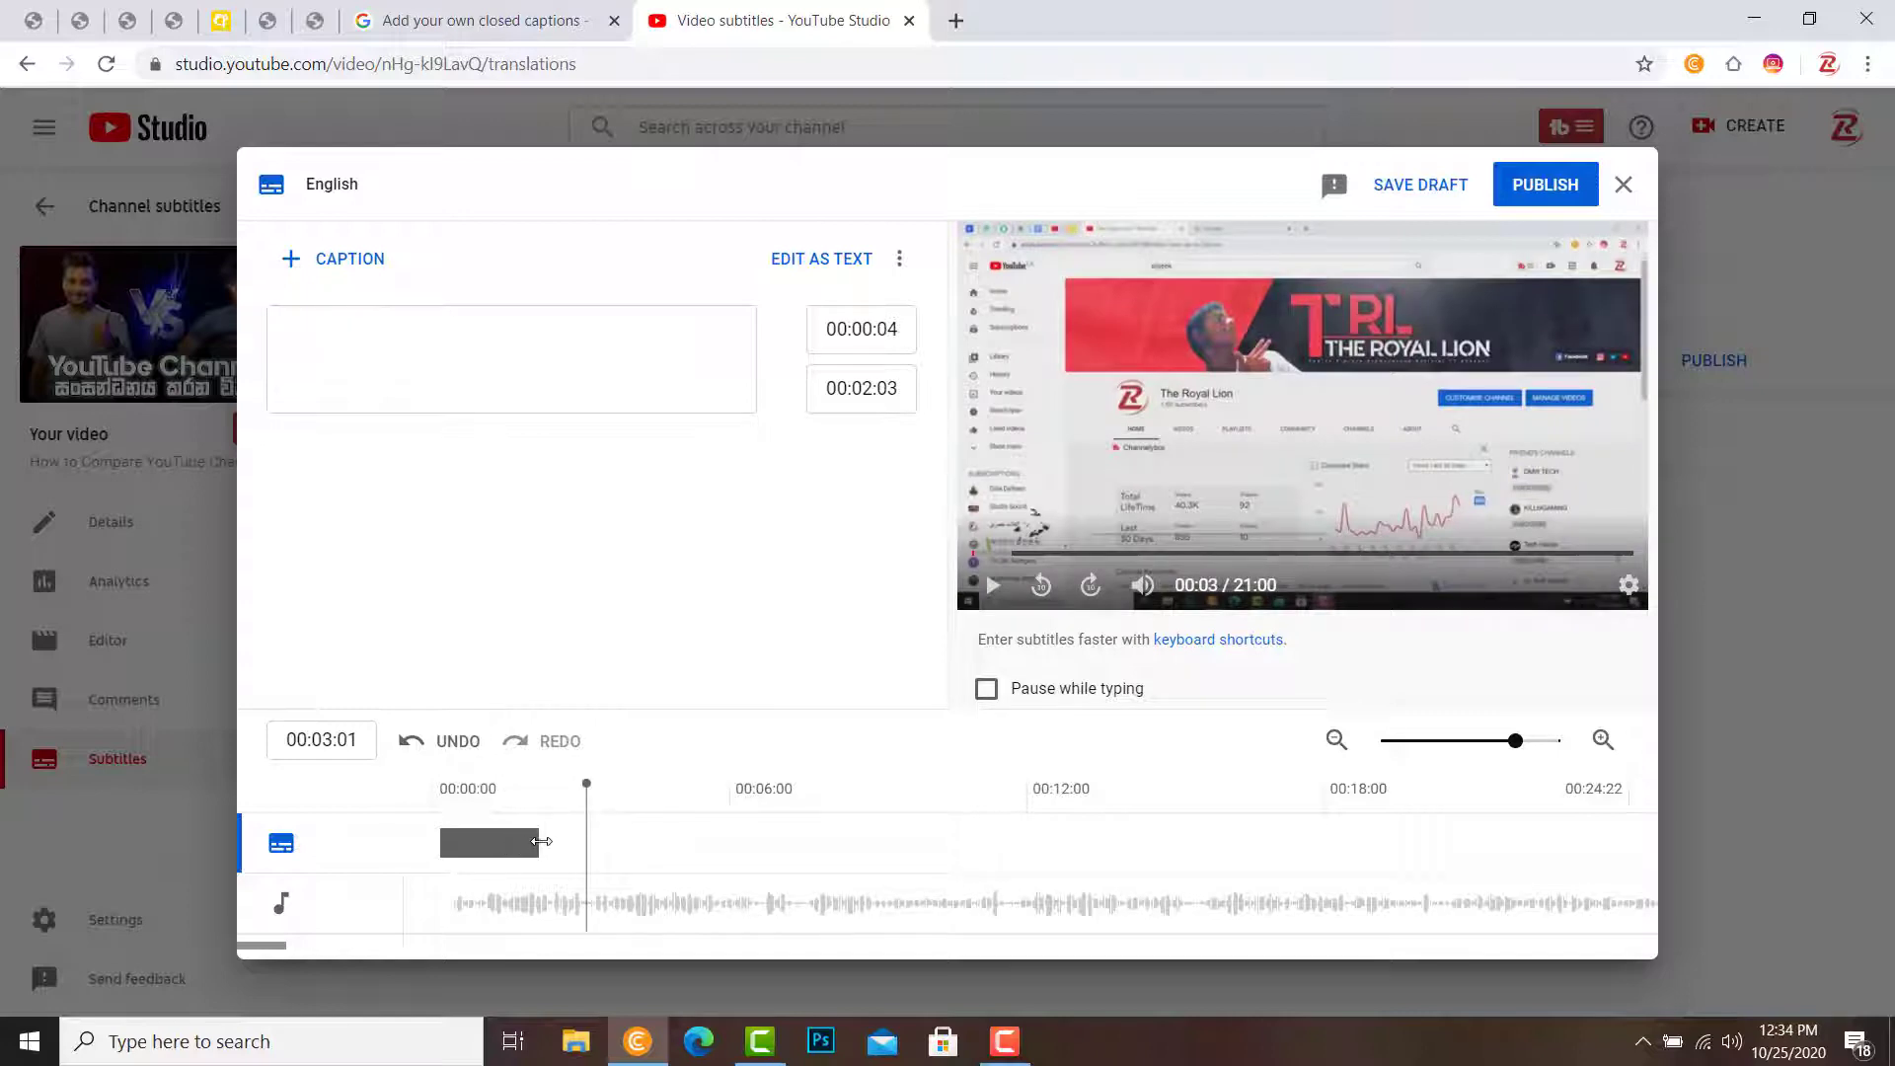
left_click_drag(541, 841, 586, 840)
left_click(455, 817)
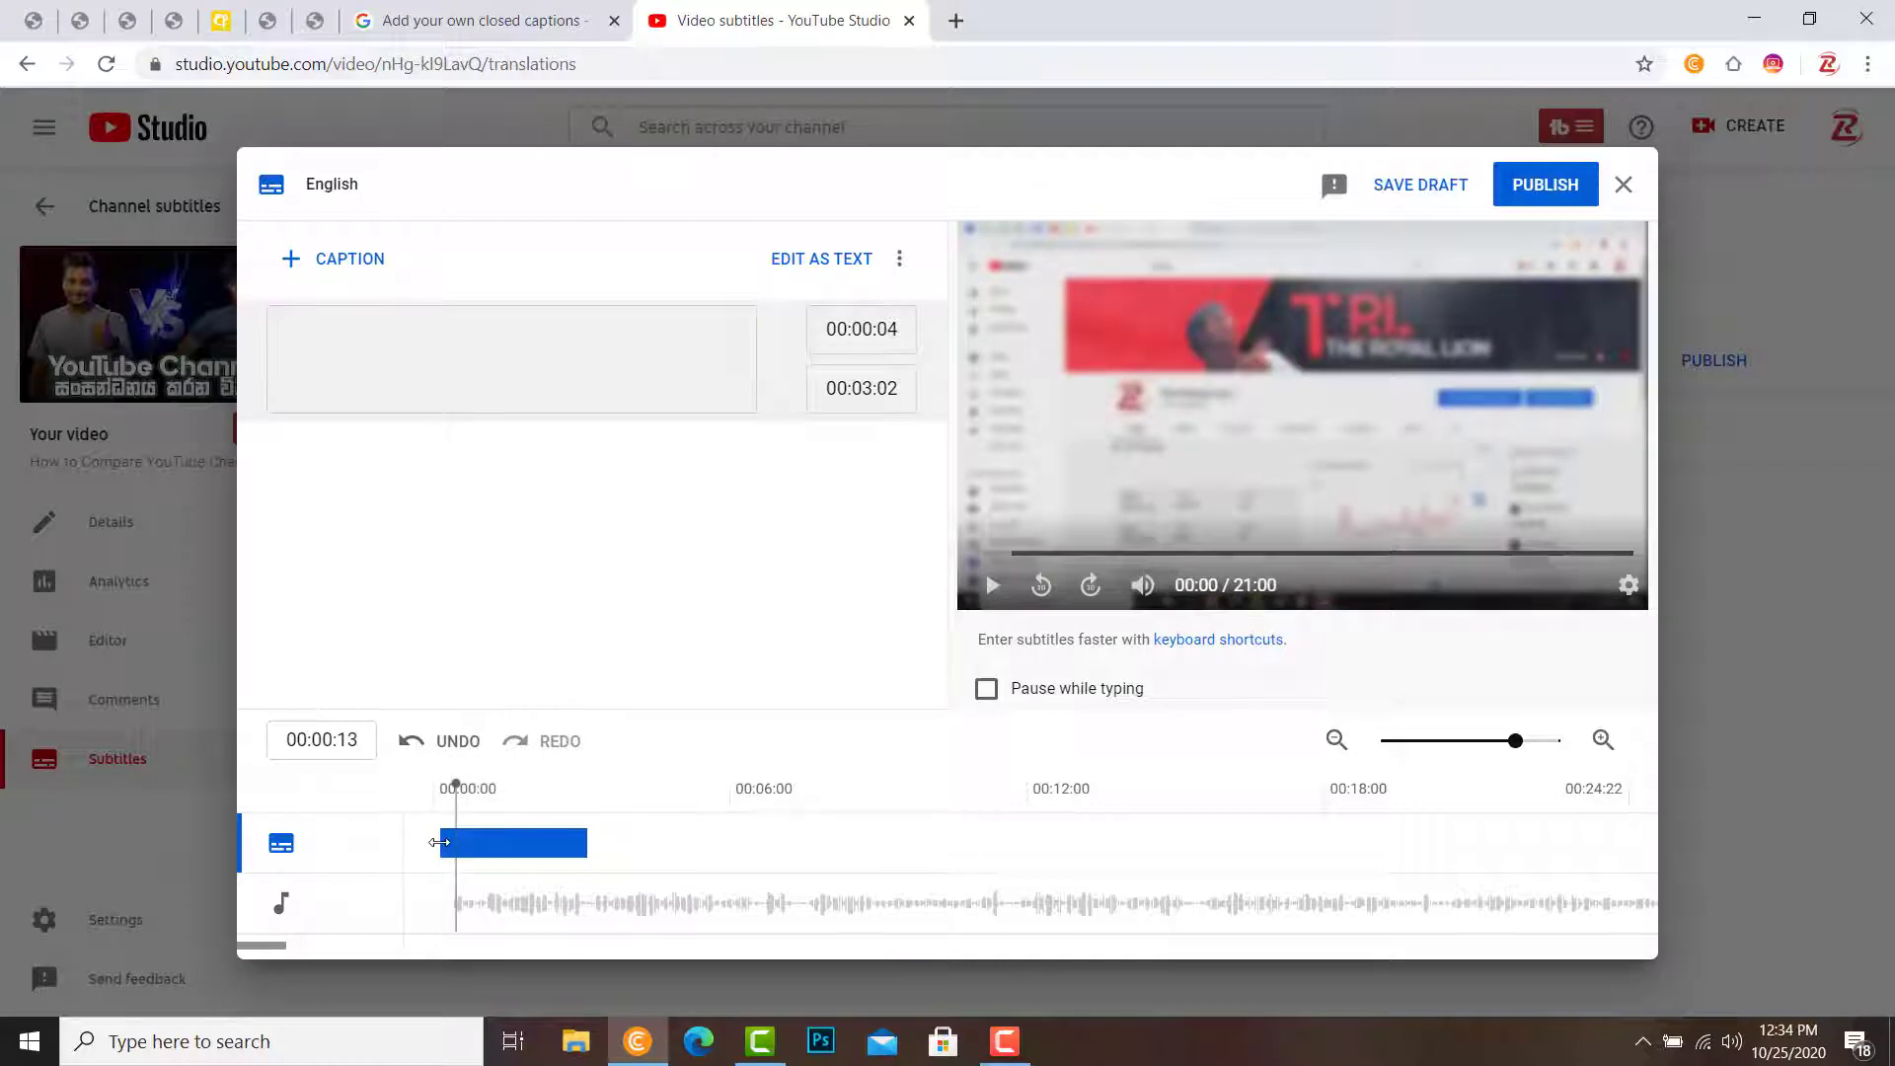
left_click(440, 834)
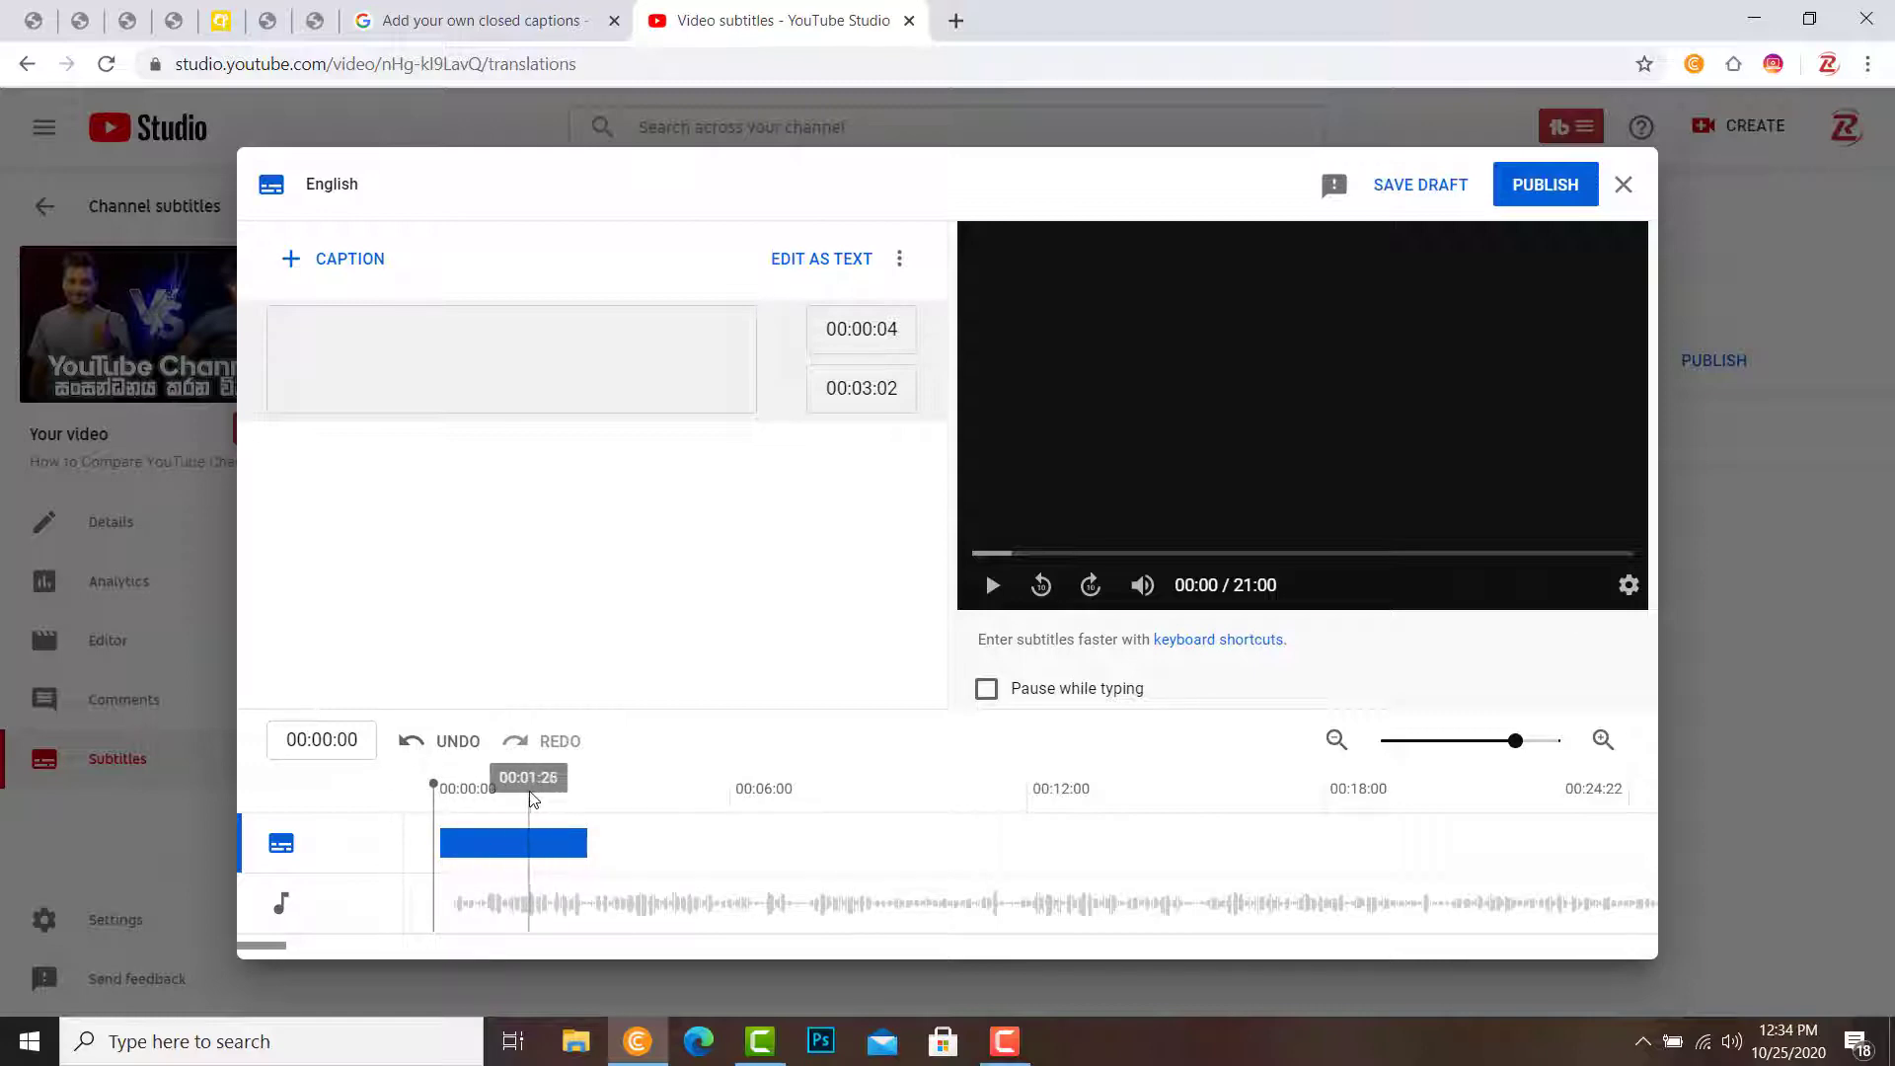
left_click(518, 819)
left_click(451, 790)
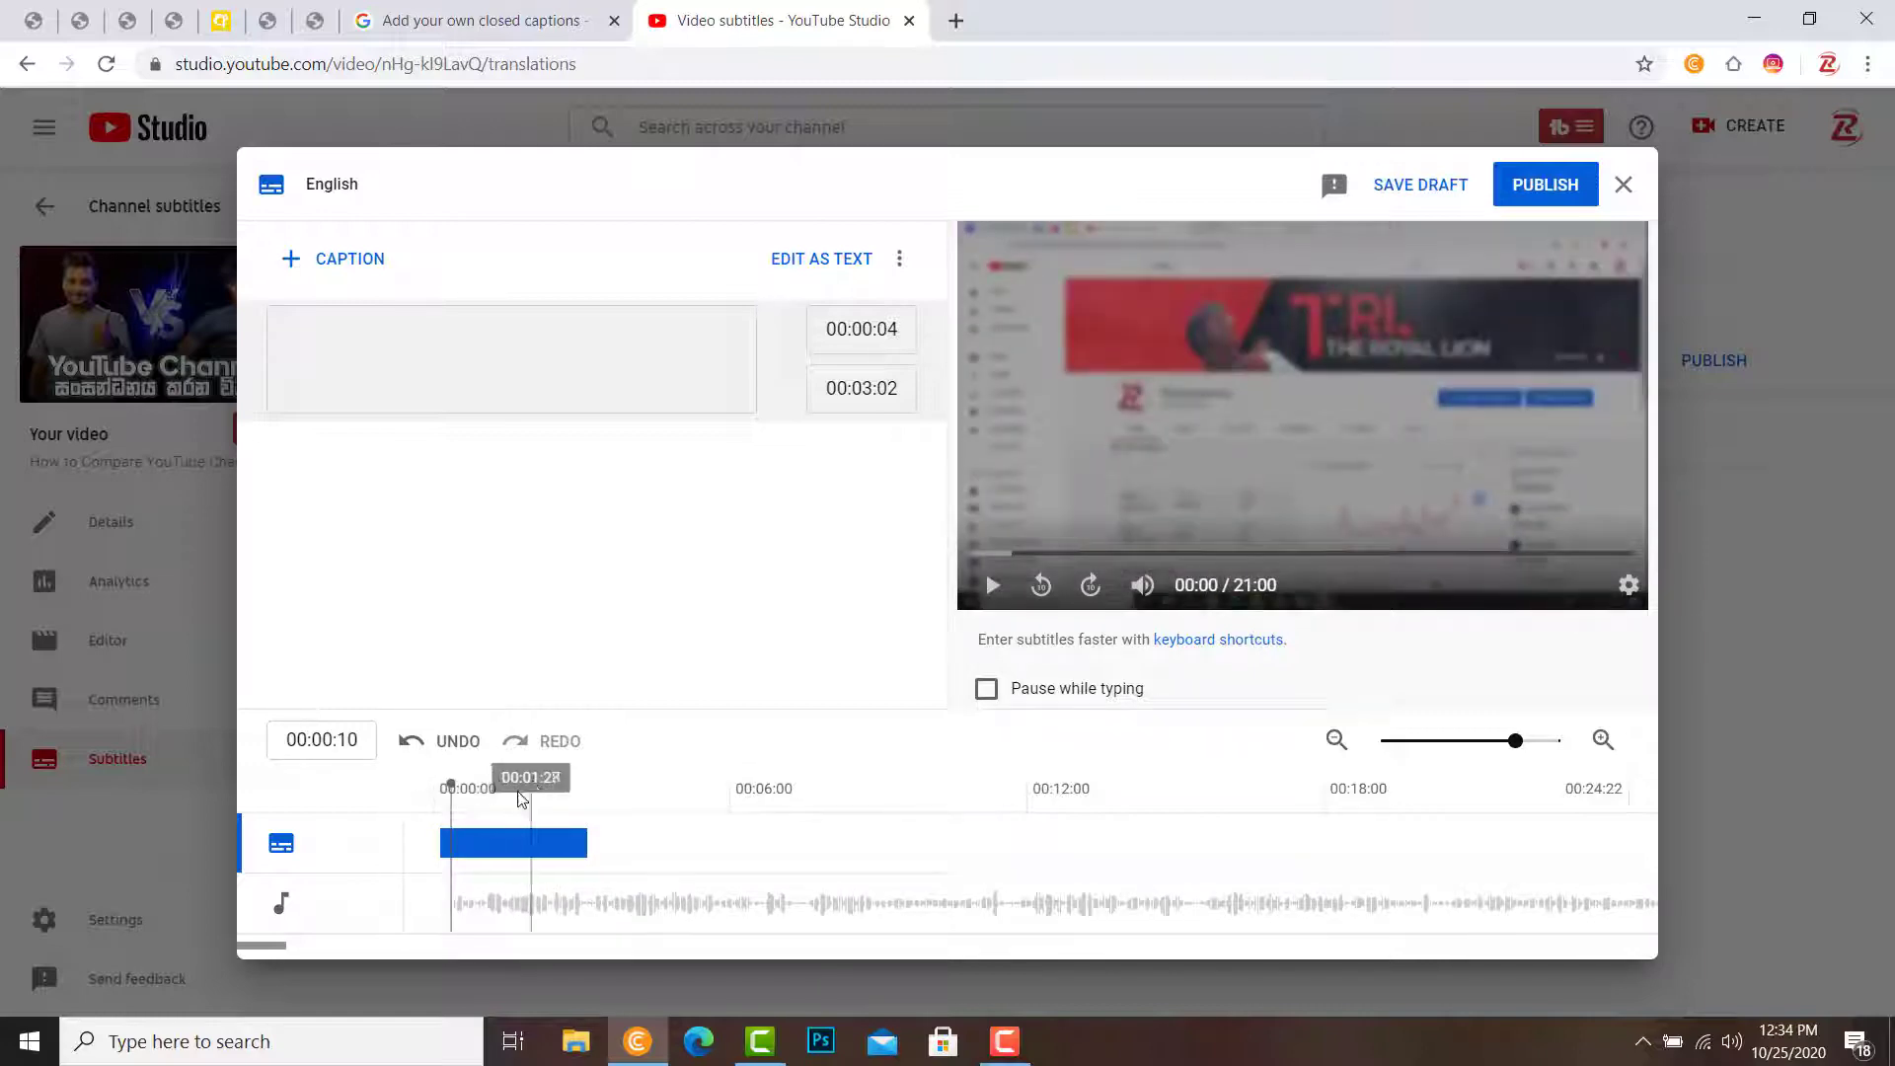
left_click(588, 798)
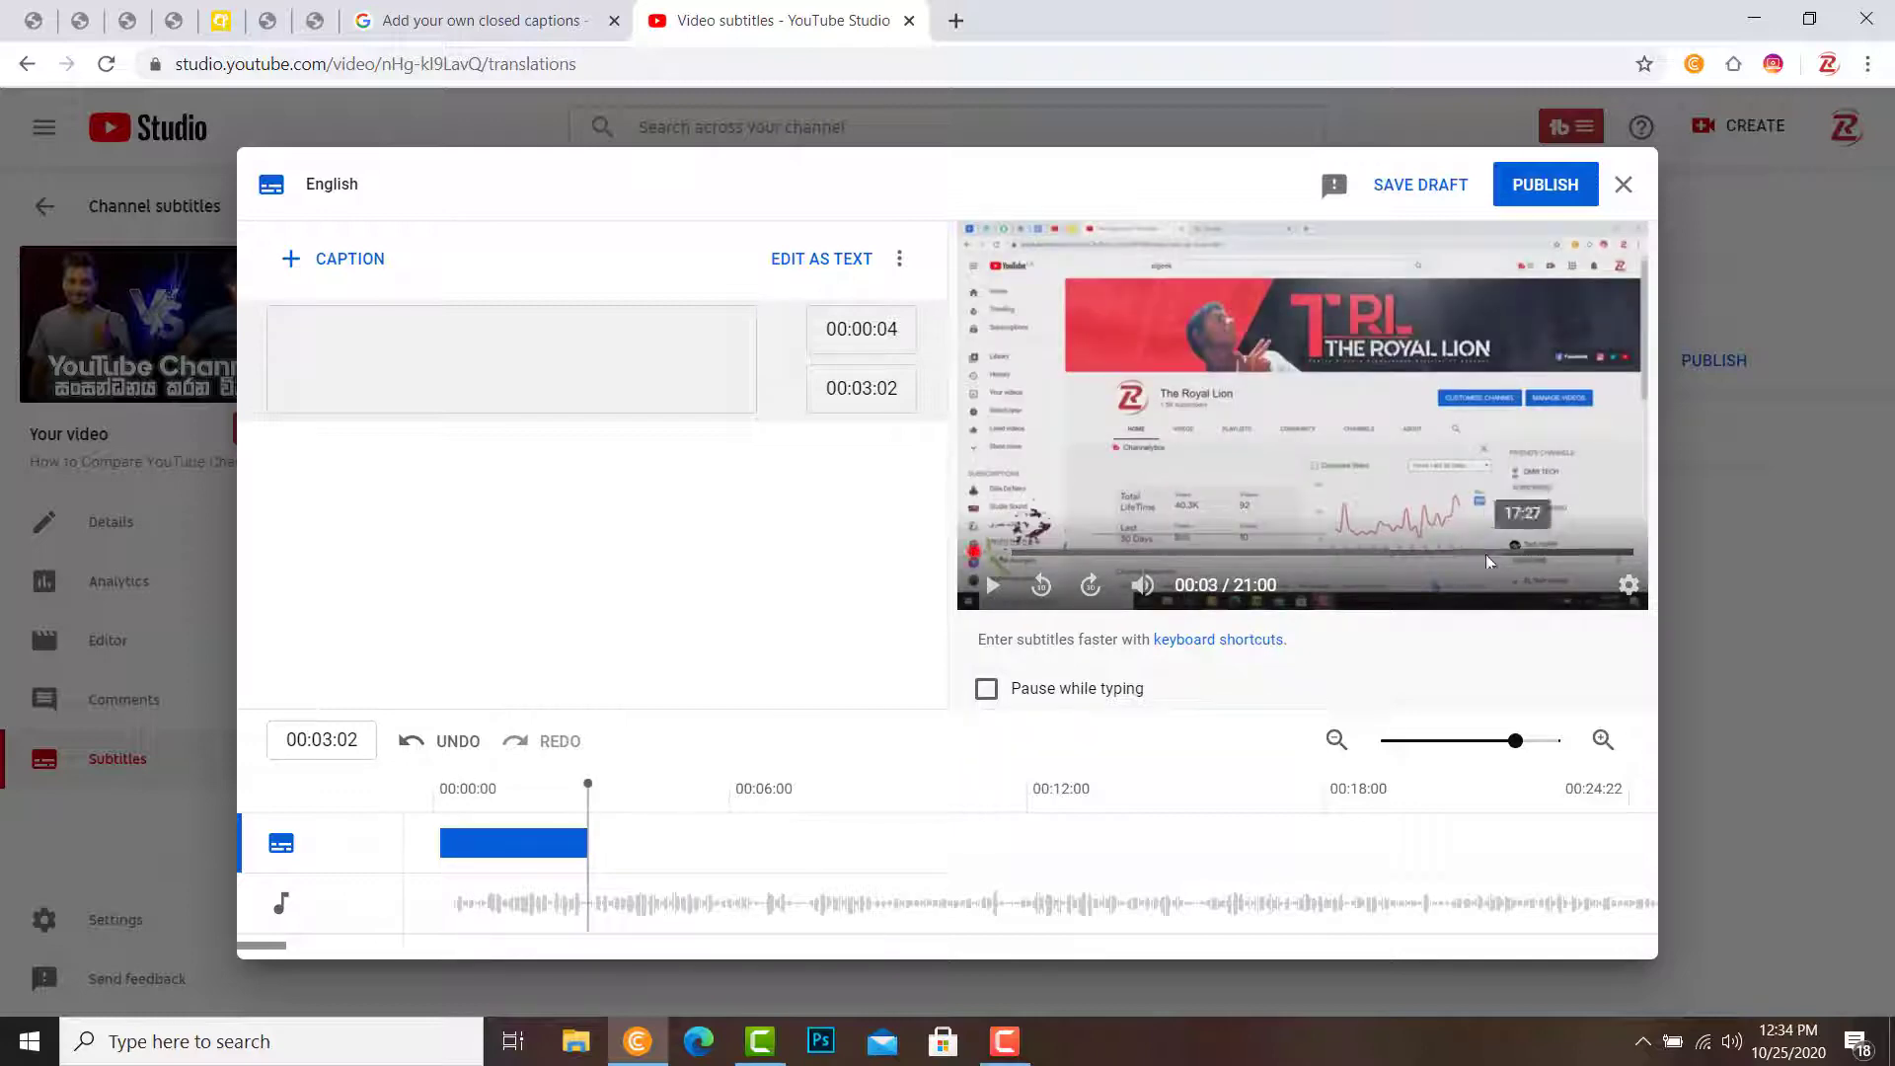
left_click(450, 795)
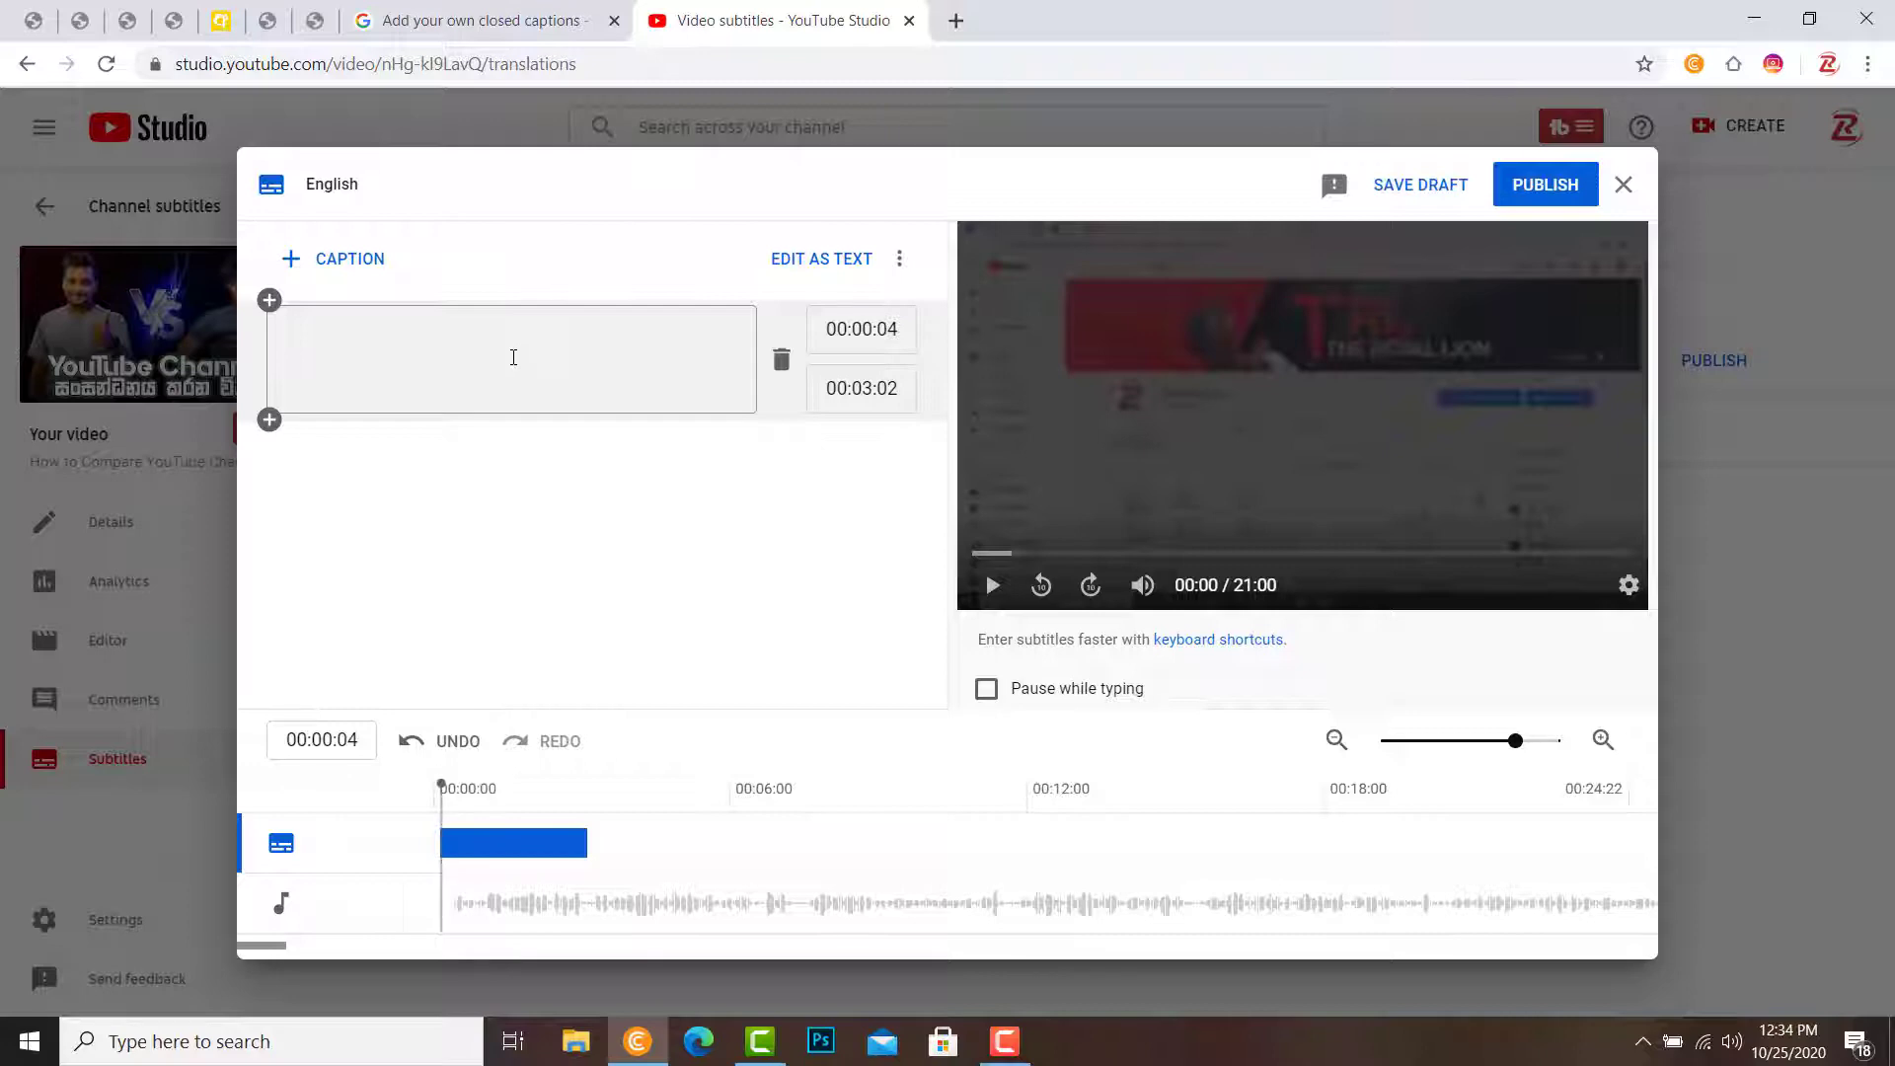
Enter "Welcome to the royal lion" as the text of the first English caption.
left_click(513, 357)
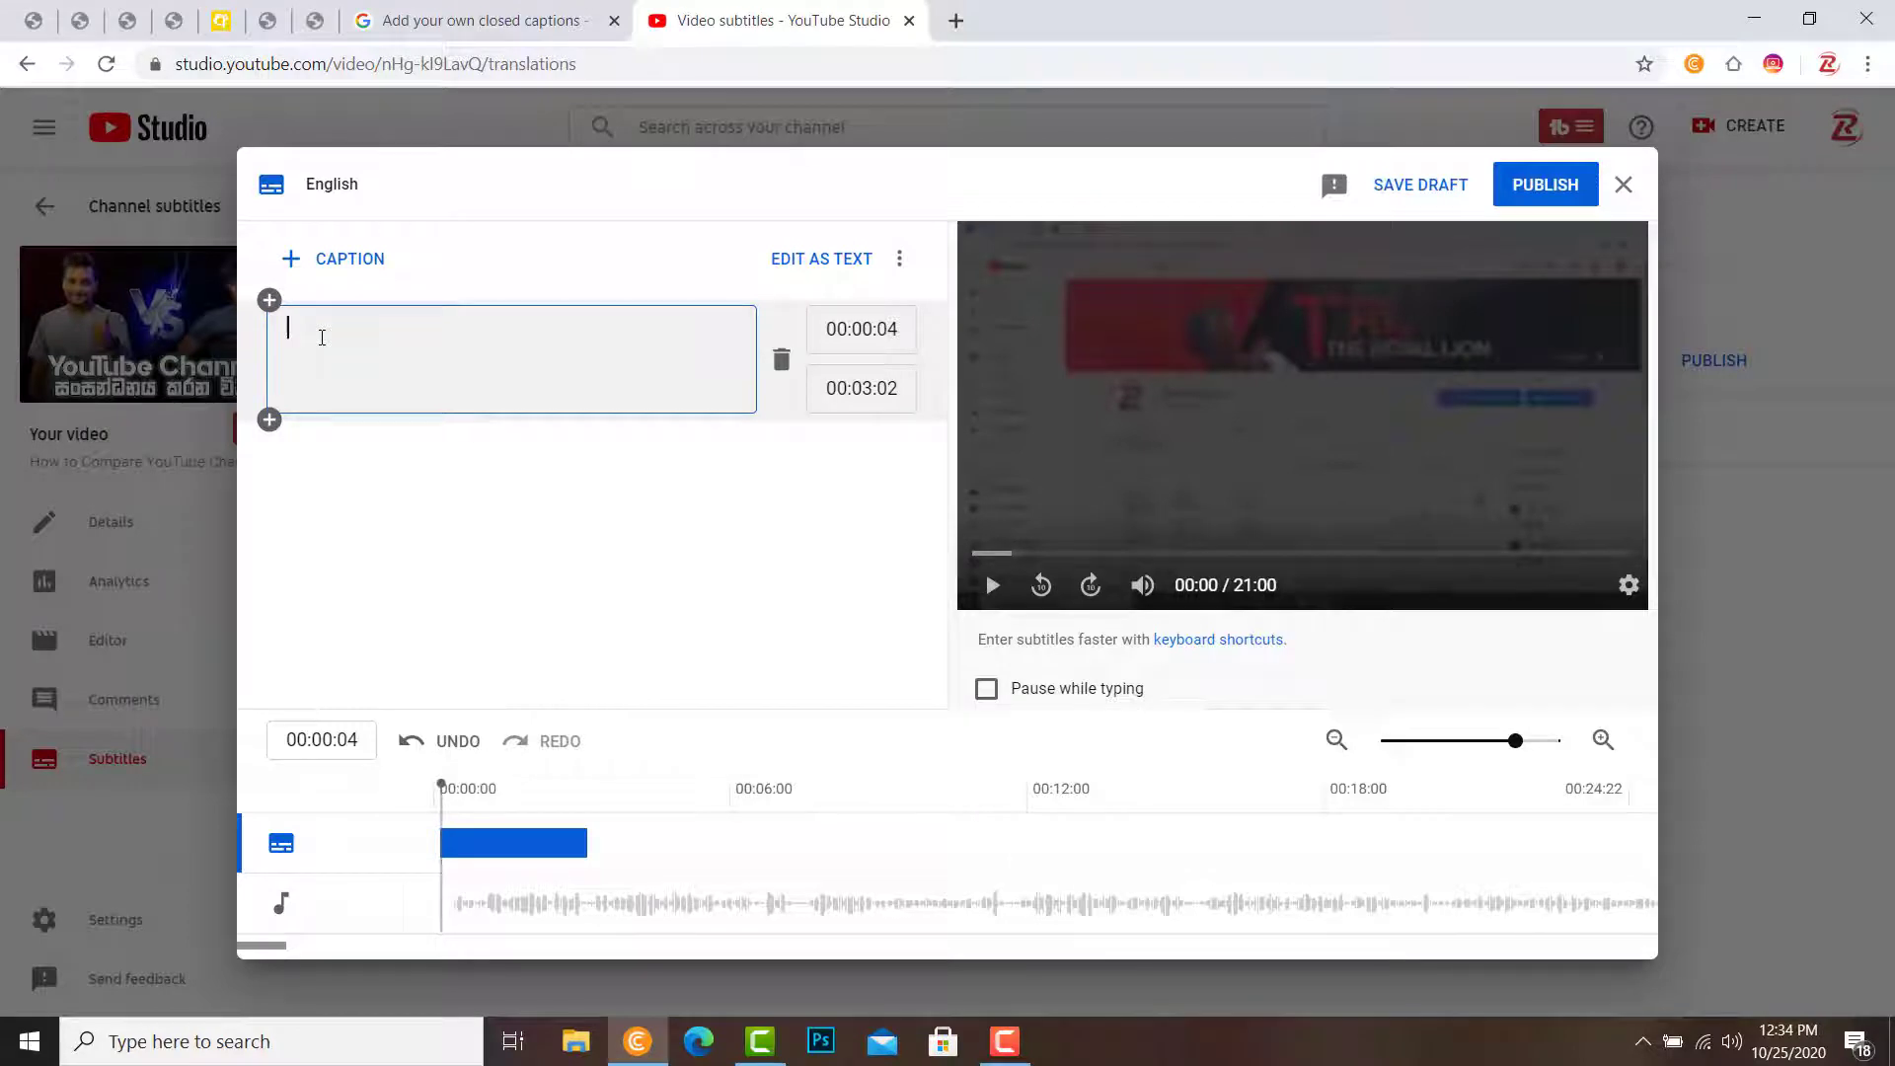
type("ome")
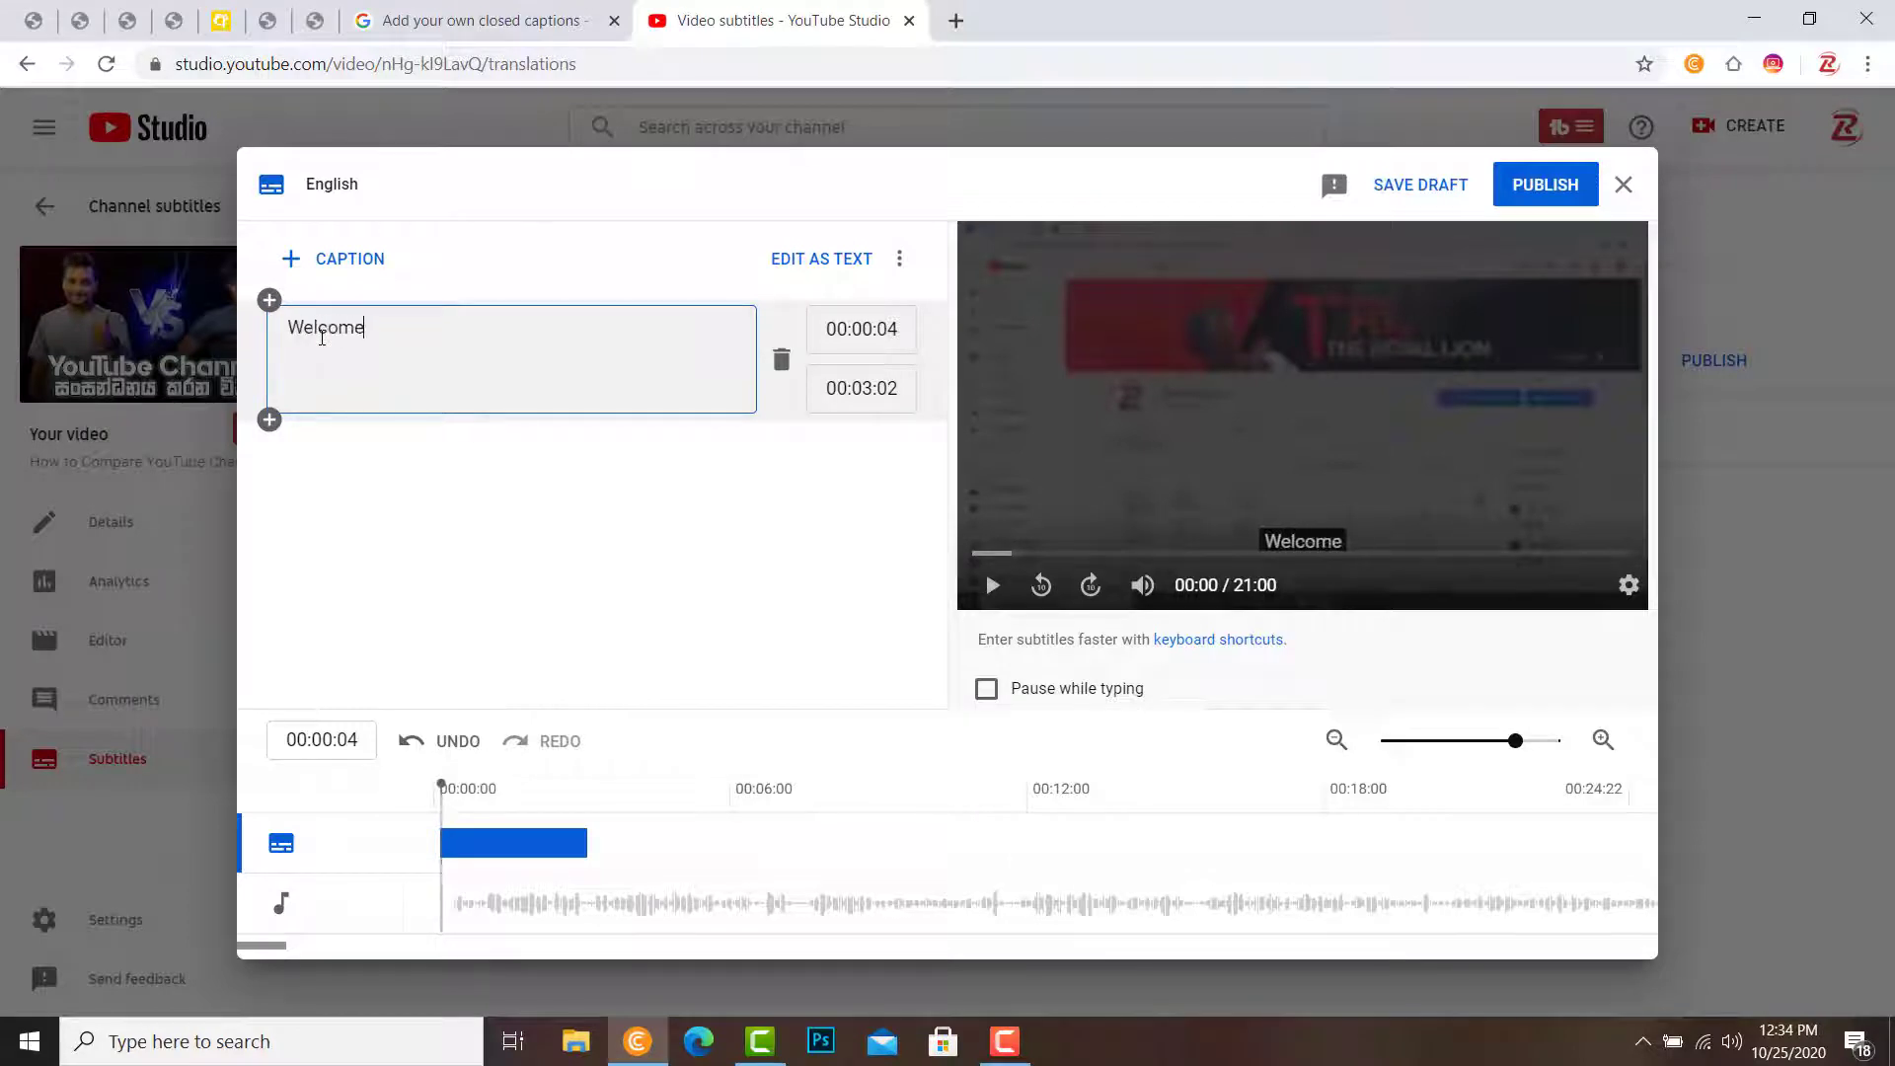
type(" to the ")
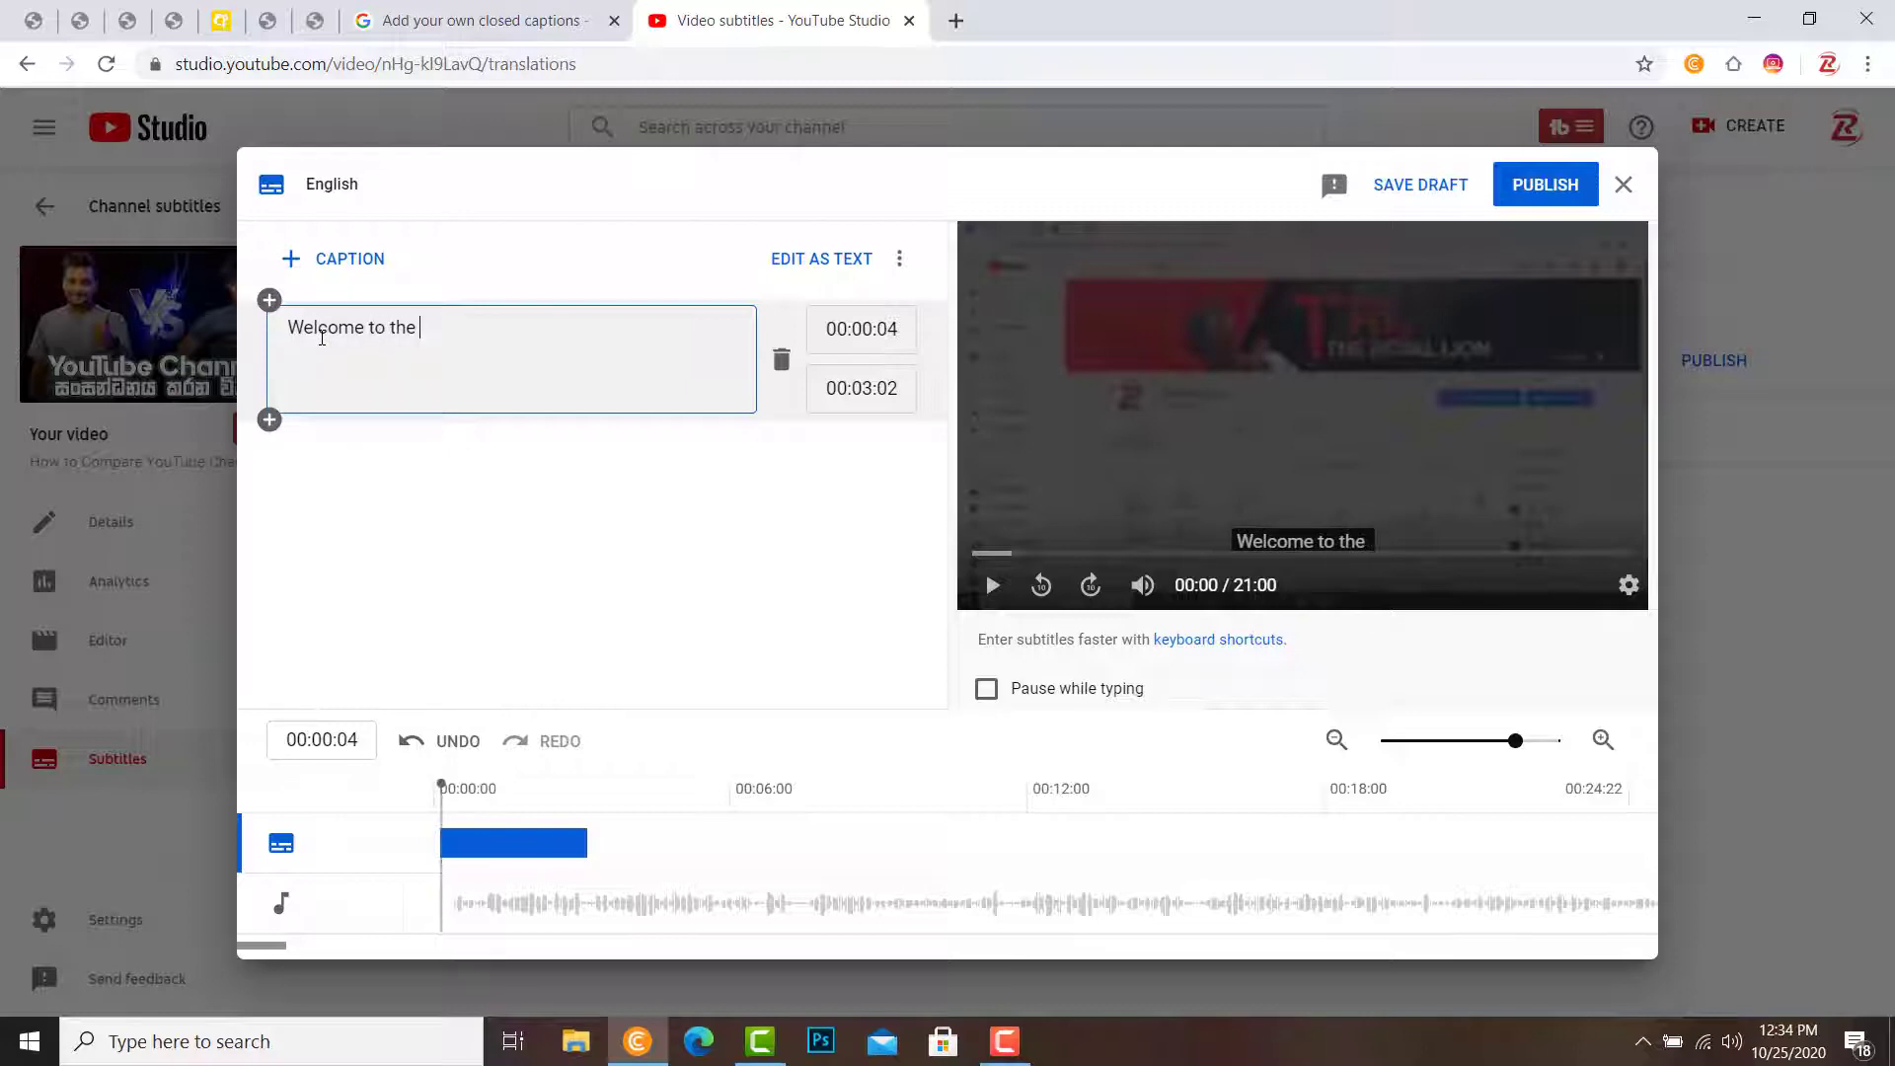
type("royal lion")
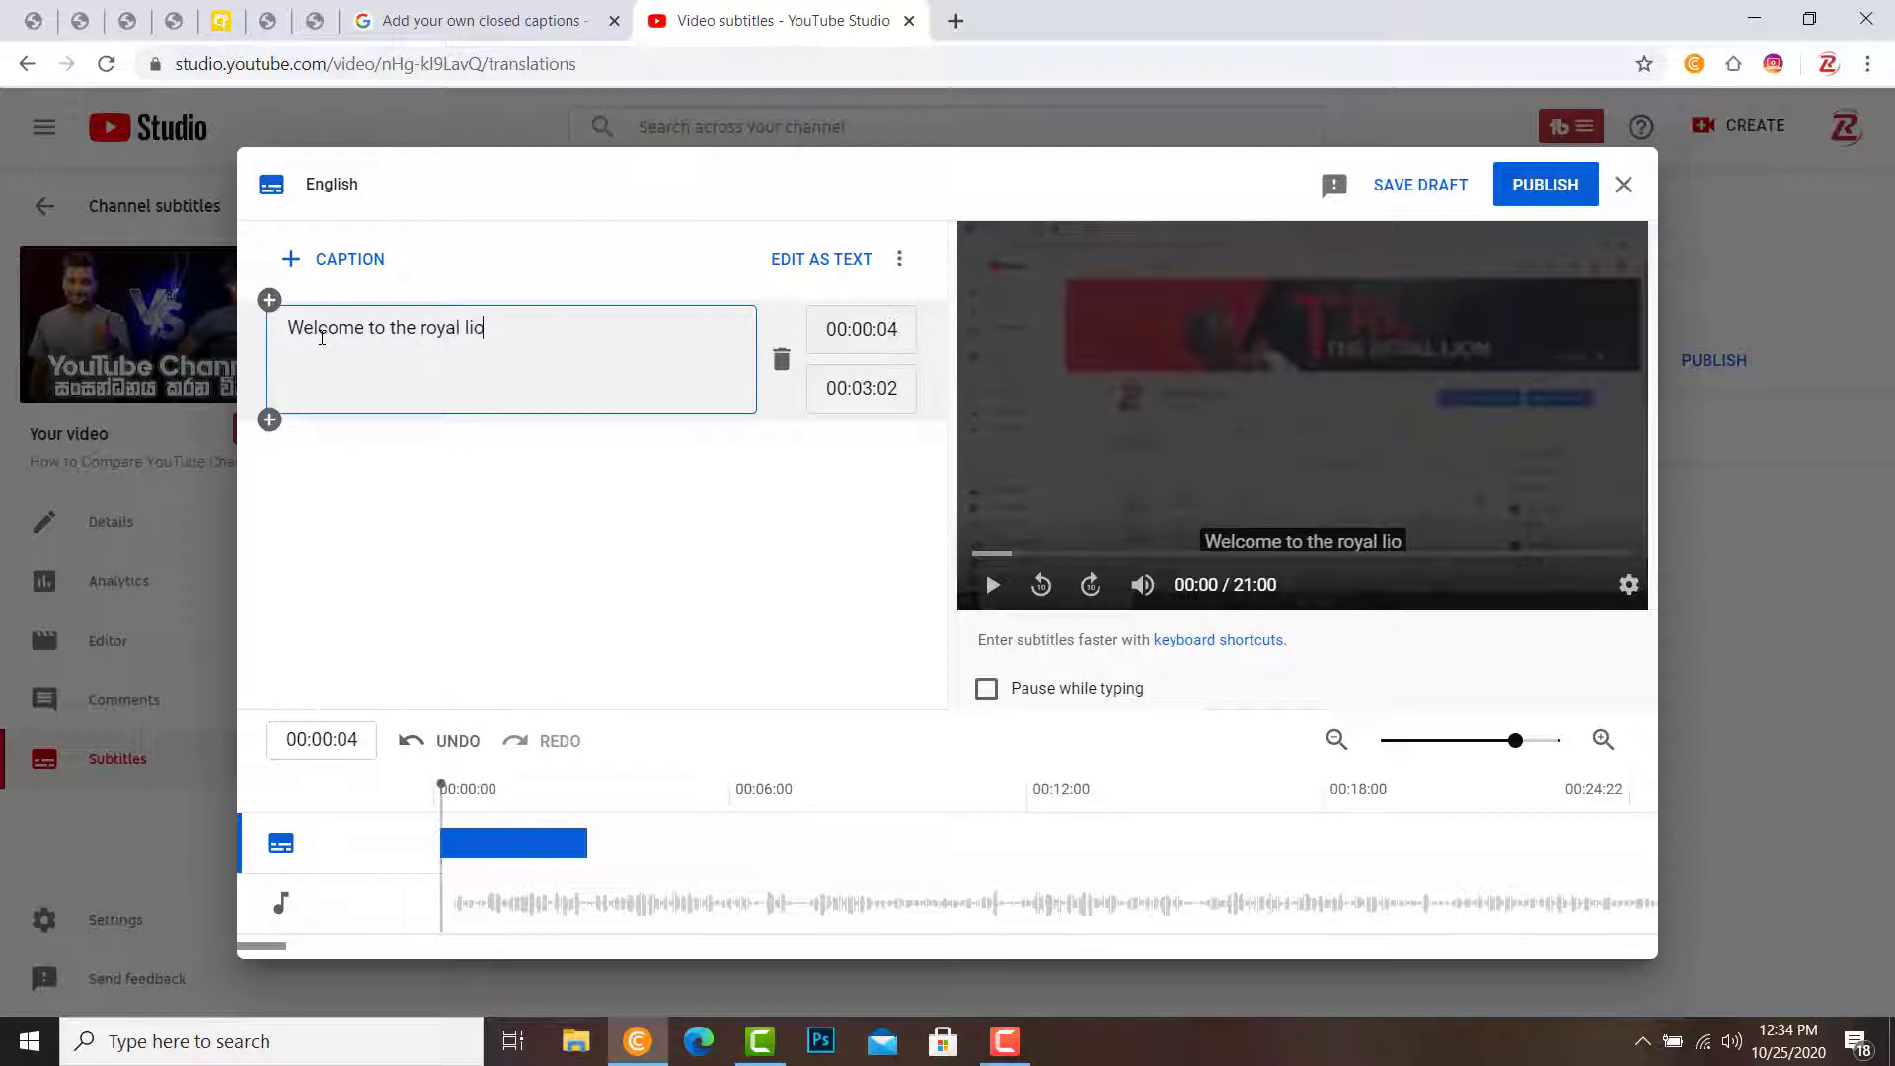
left_click(517, 534)
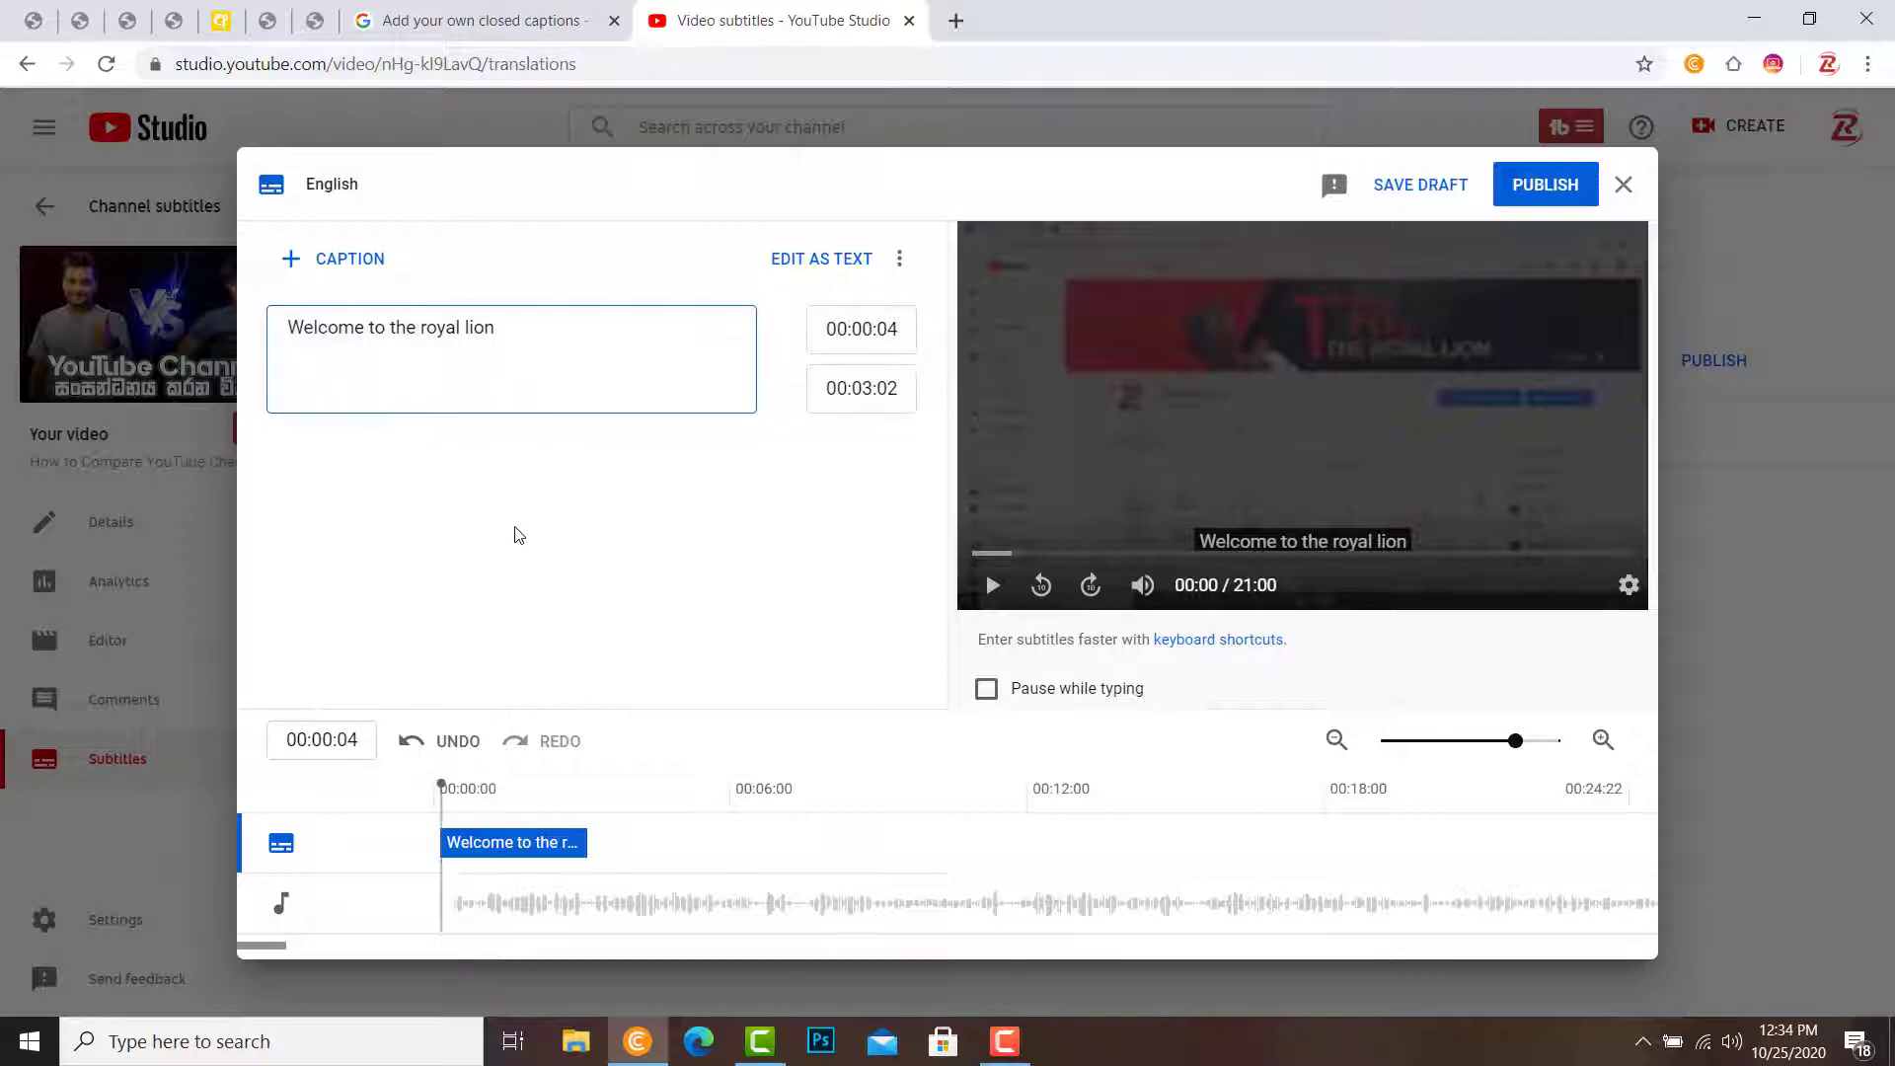
left_click(352, 327)
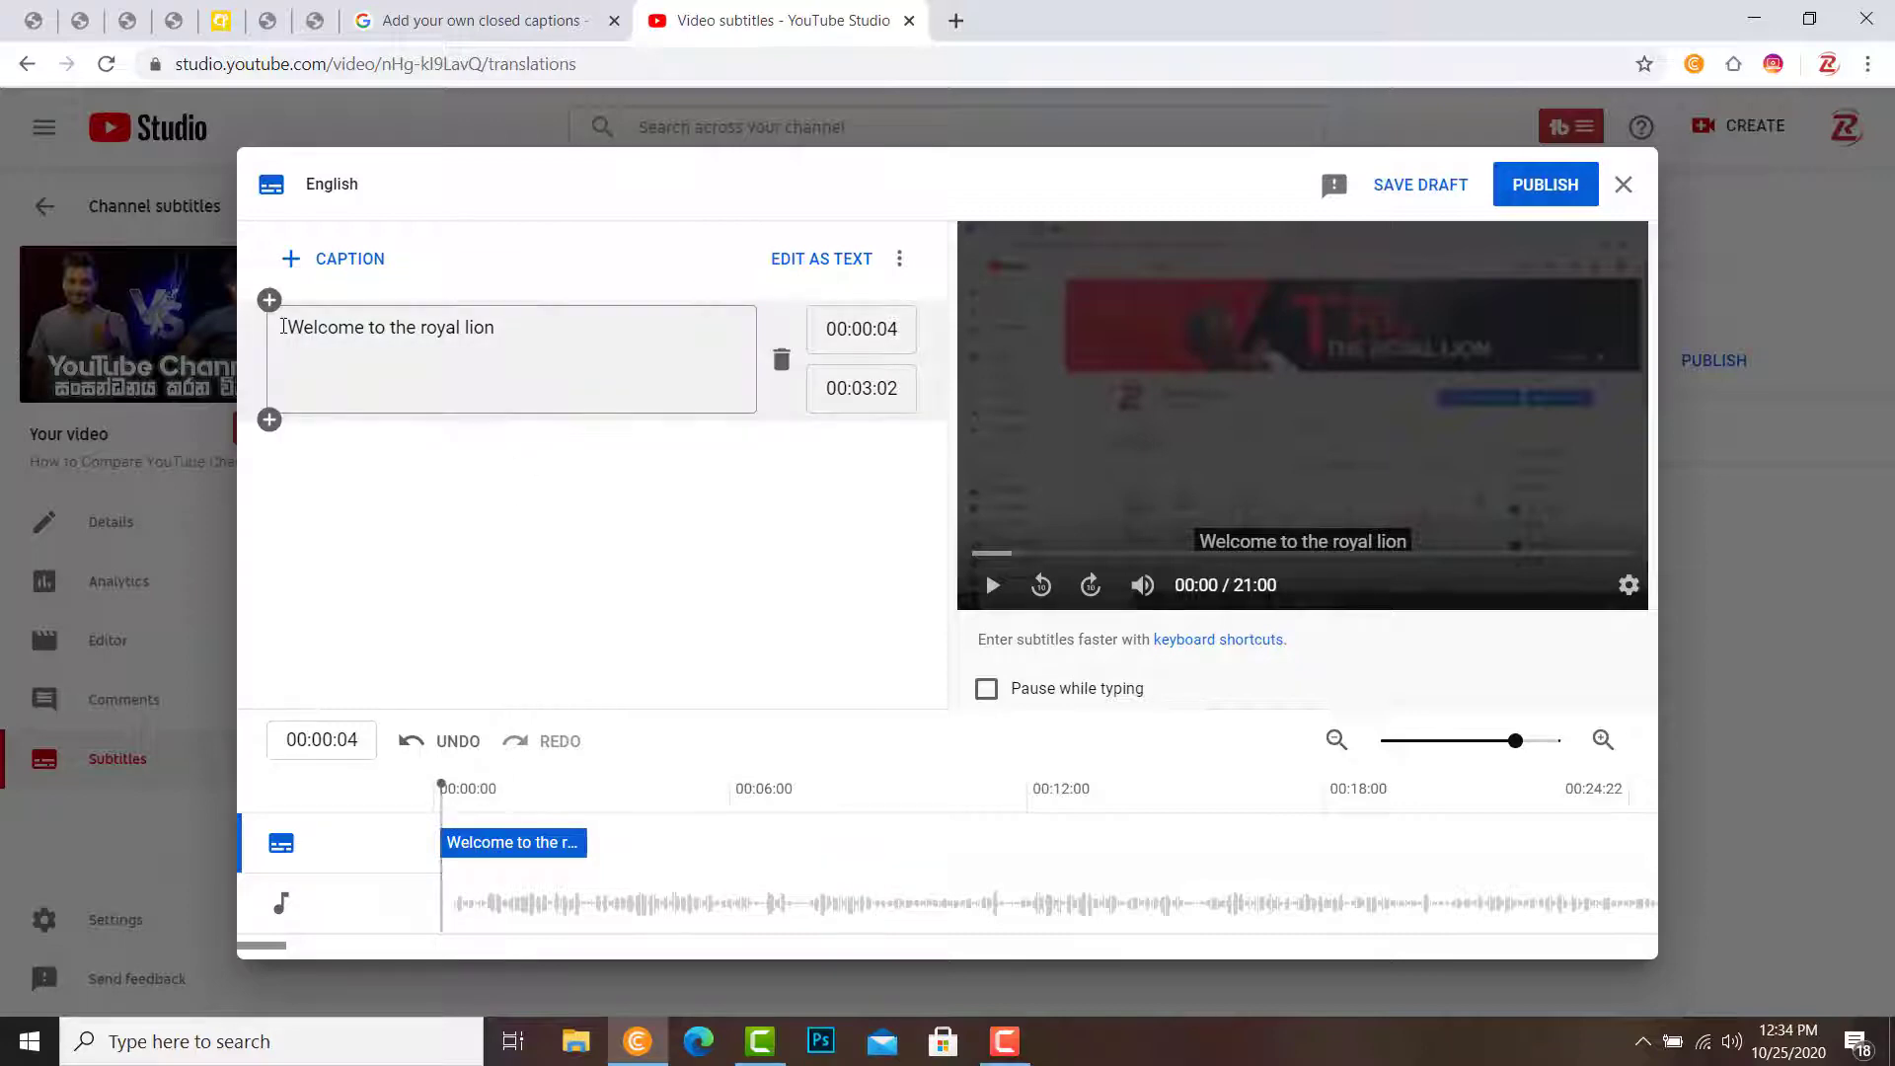
triple_click(283, 327)
left_click(550, 322)
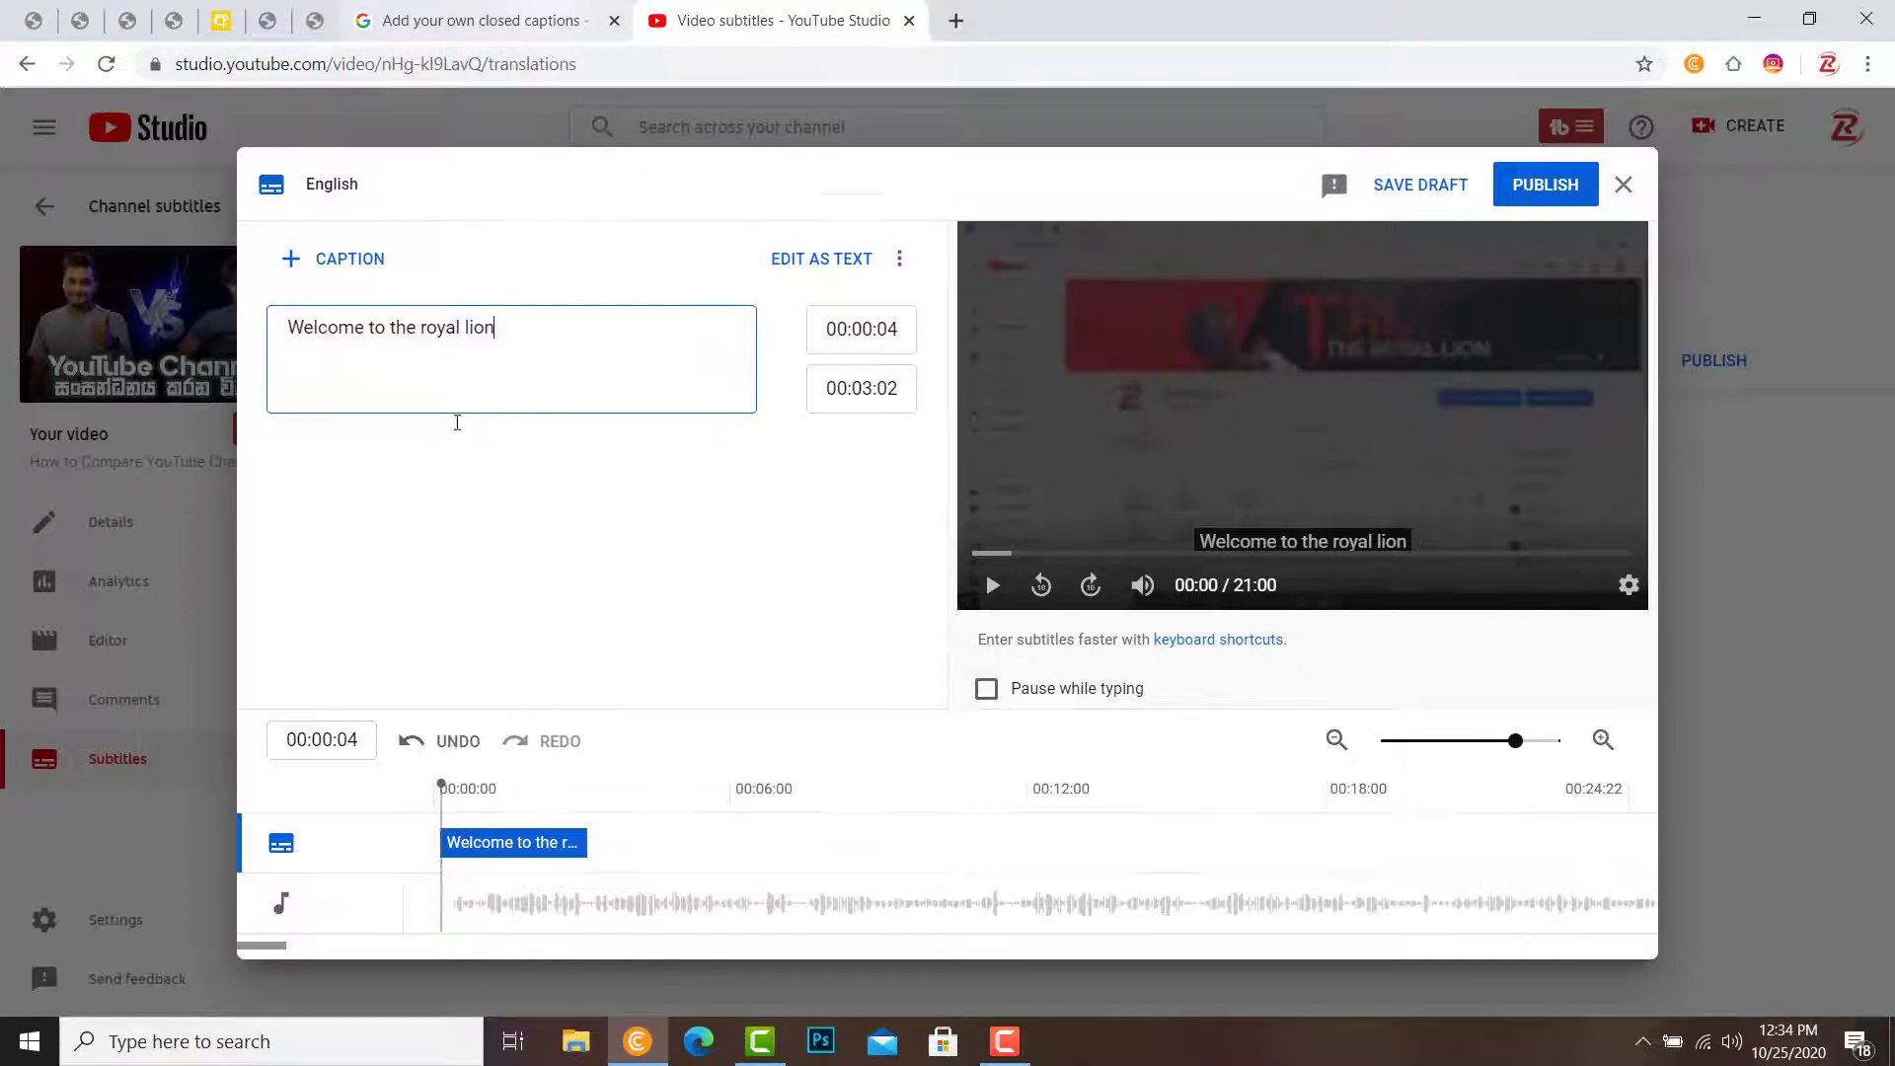
Return to the help article, collapse the "Auto-translate" section and expand the "Type manually" section to read its steps.
key("ctrl+shift+Tab")
left_click(1078, 379)
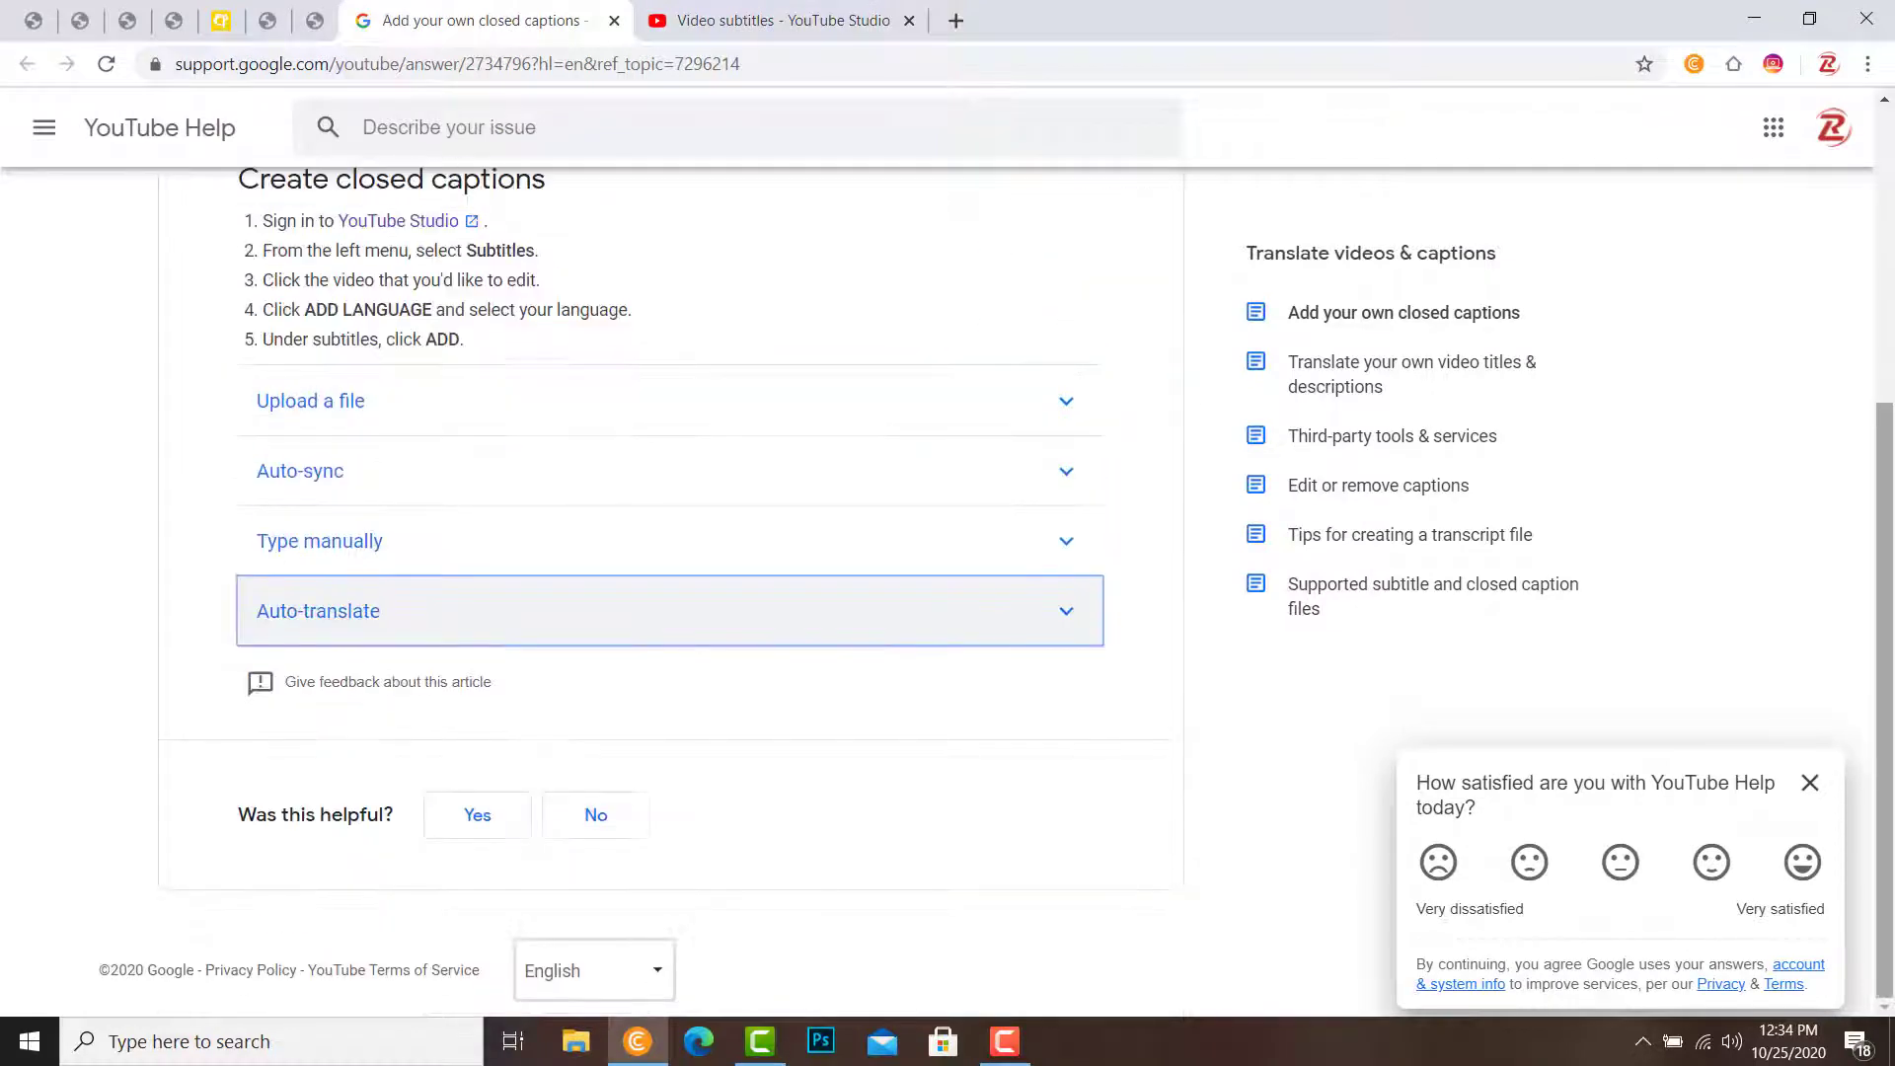
scroll(1074, 691, "up", 1)
left_click(1070, 665)
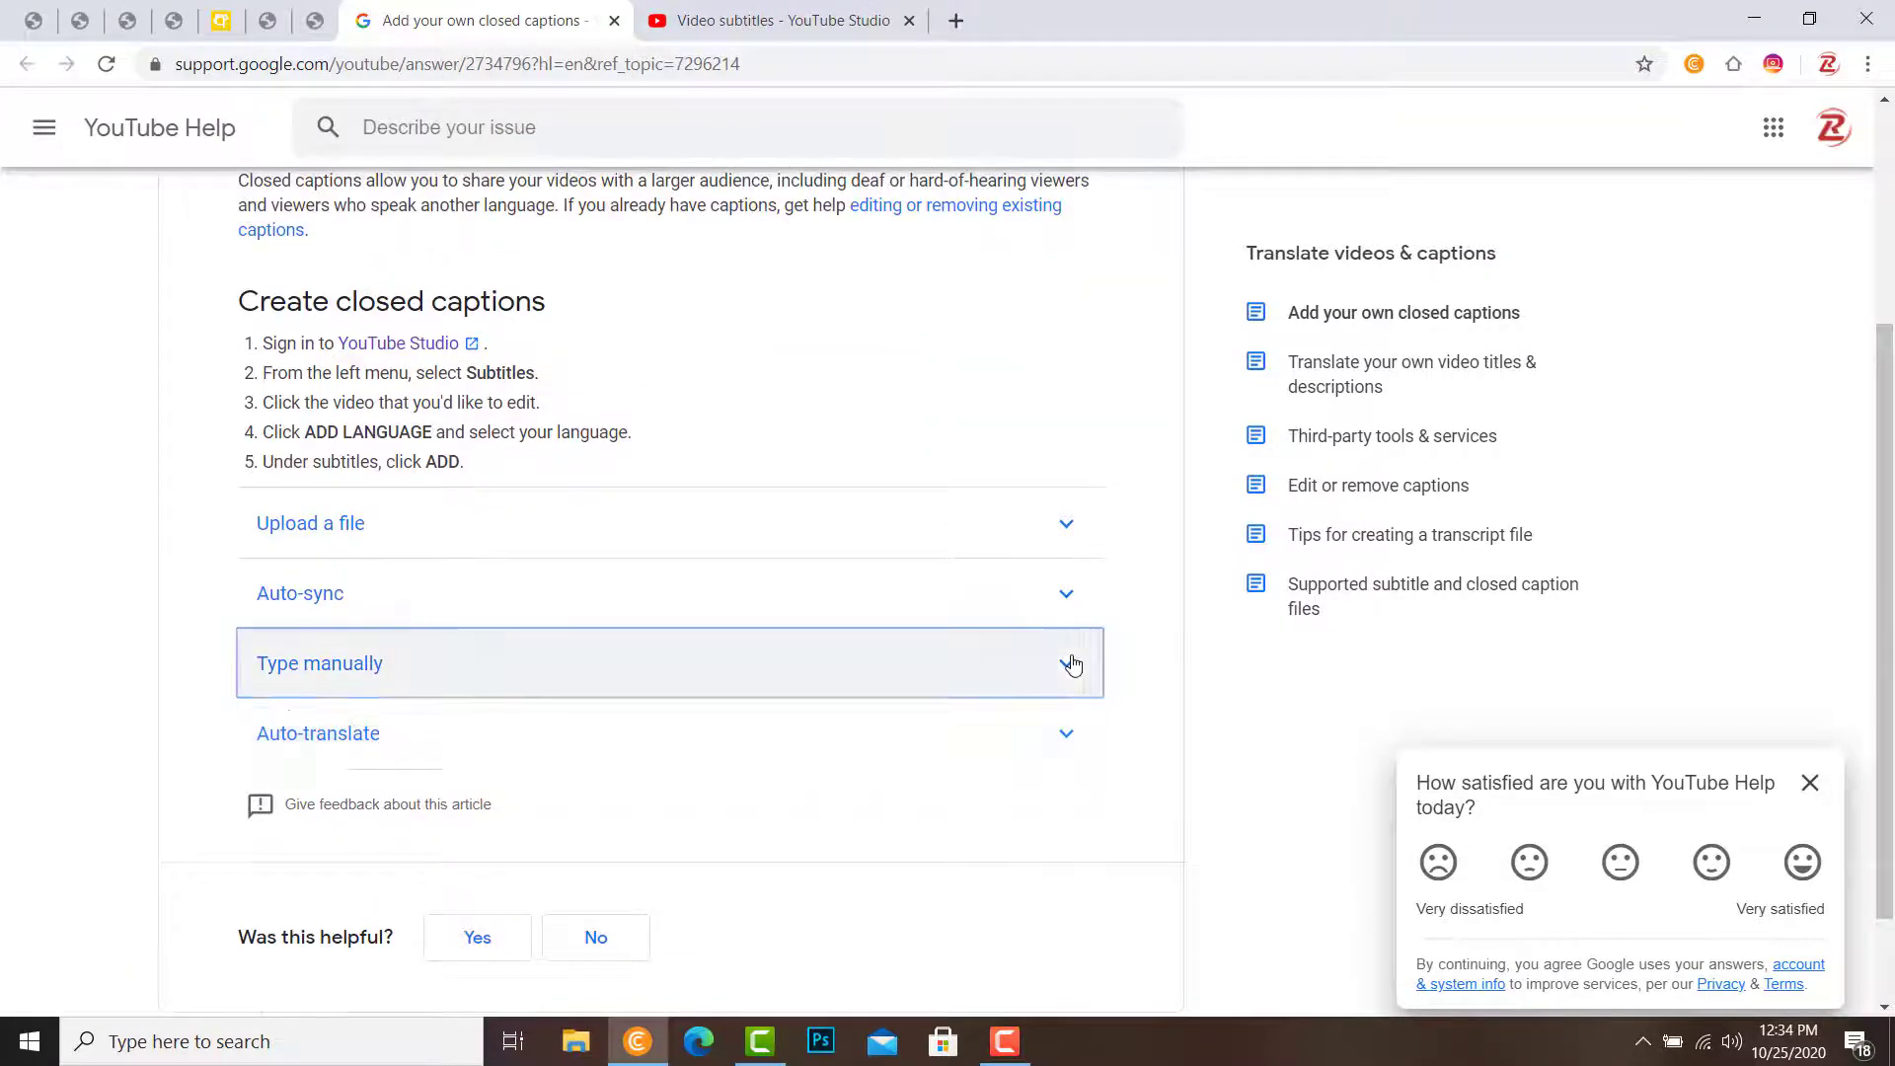
left_click_drag(1890, 382, 1890, 555)
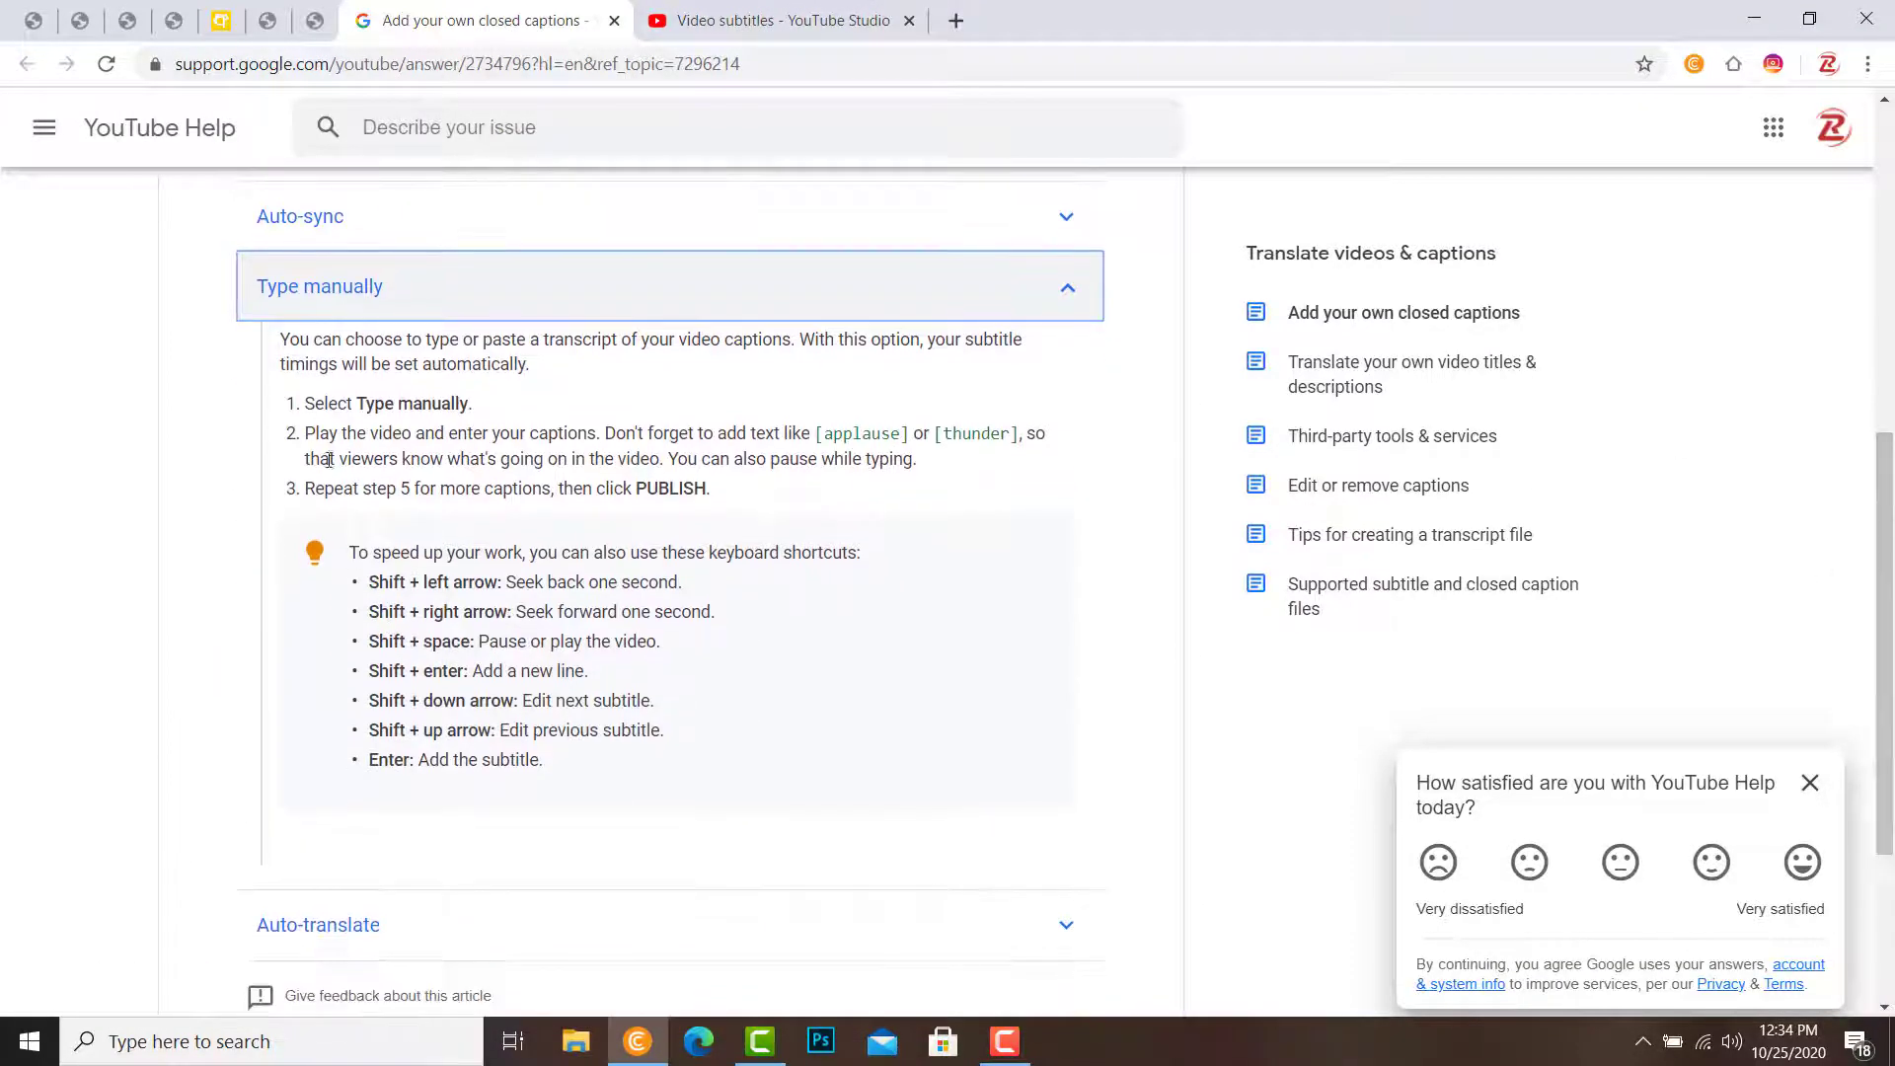
Read the keyboard shortcuts for entering captions in the "Type manually" section.
left_click_drag(348, 559, 624, 772)
left_click(463, 628)
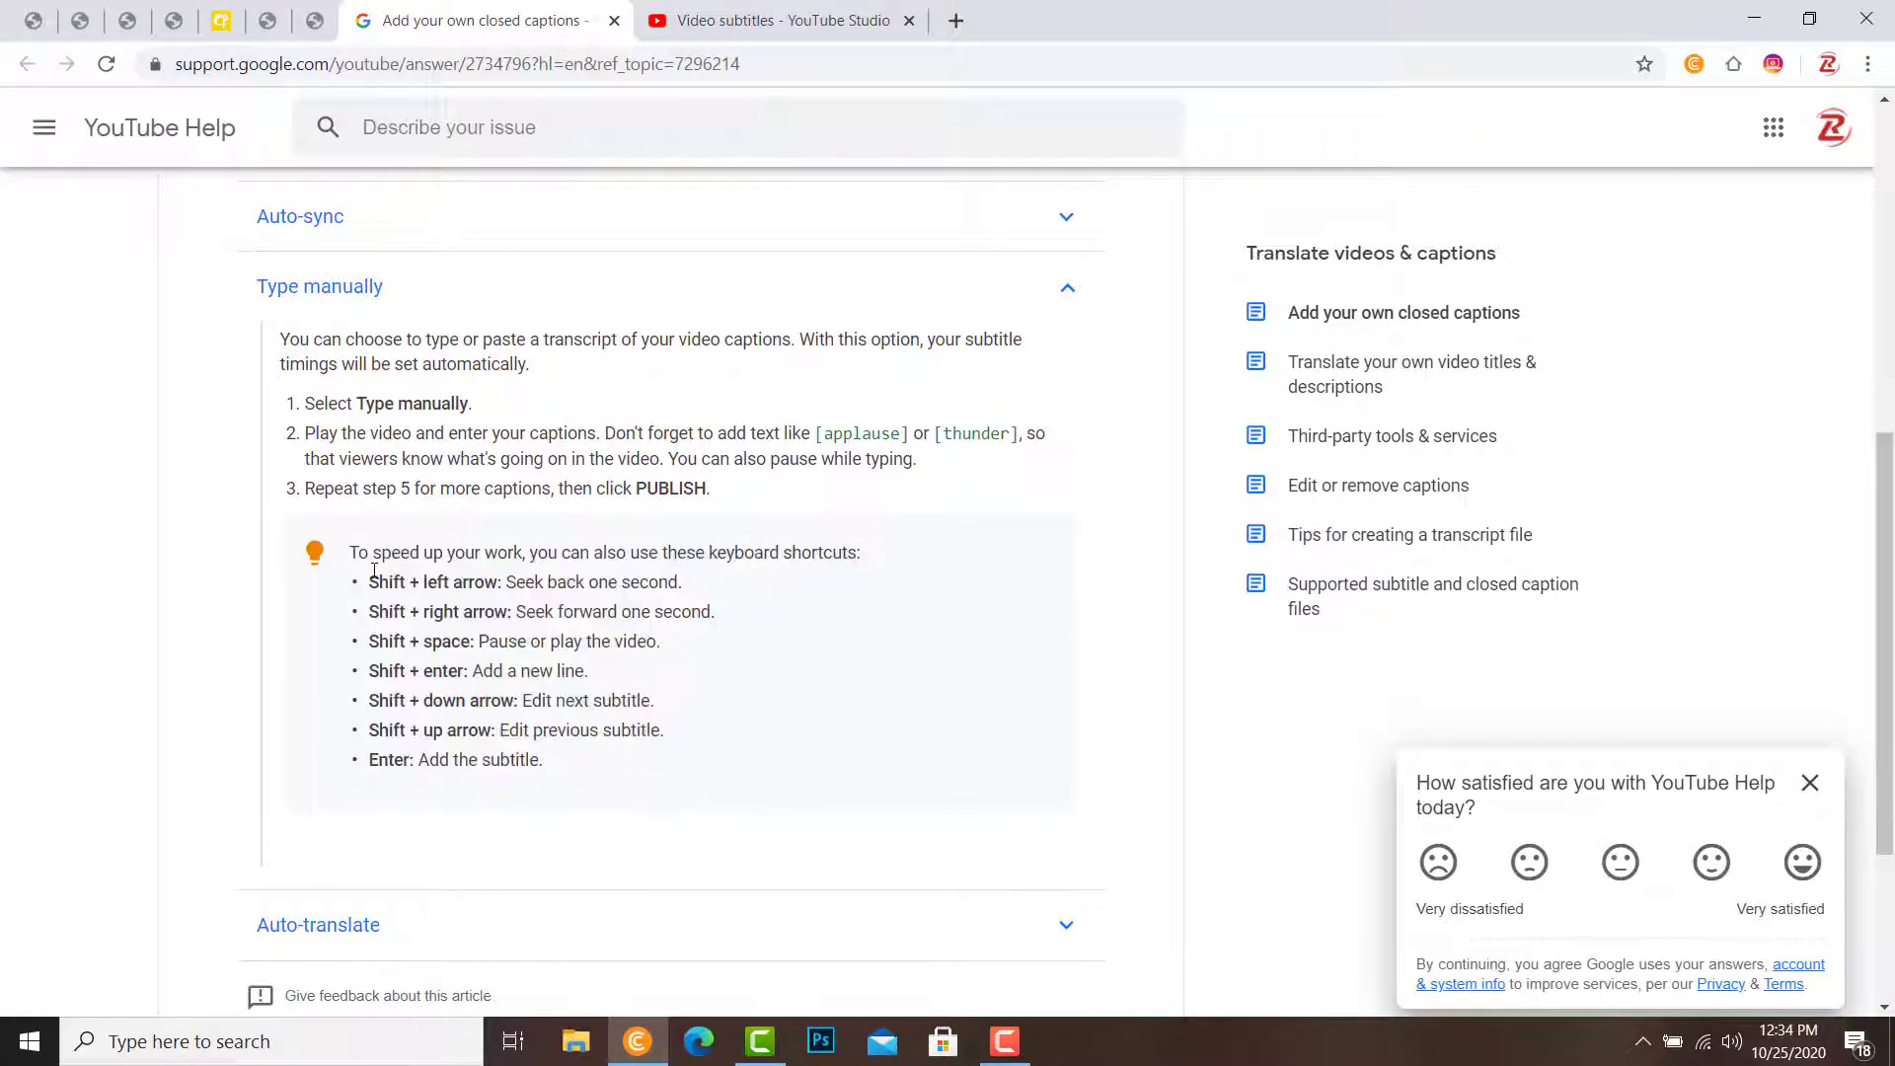
left_click_drag(372, 586, 649, 761)
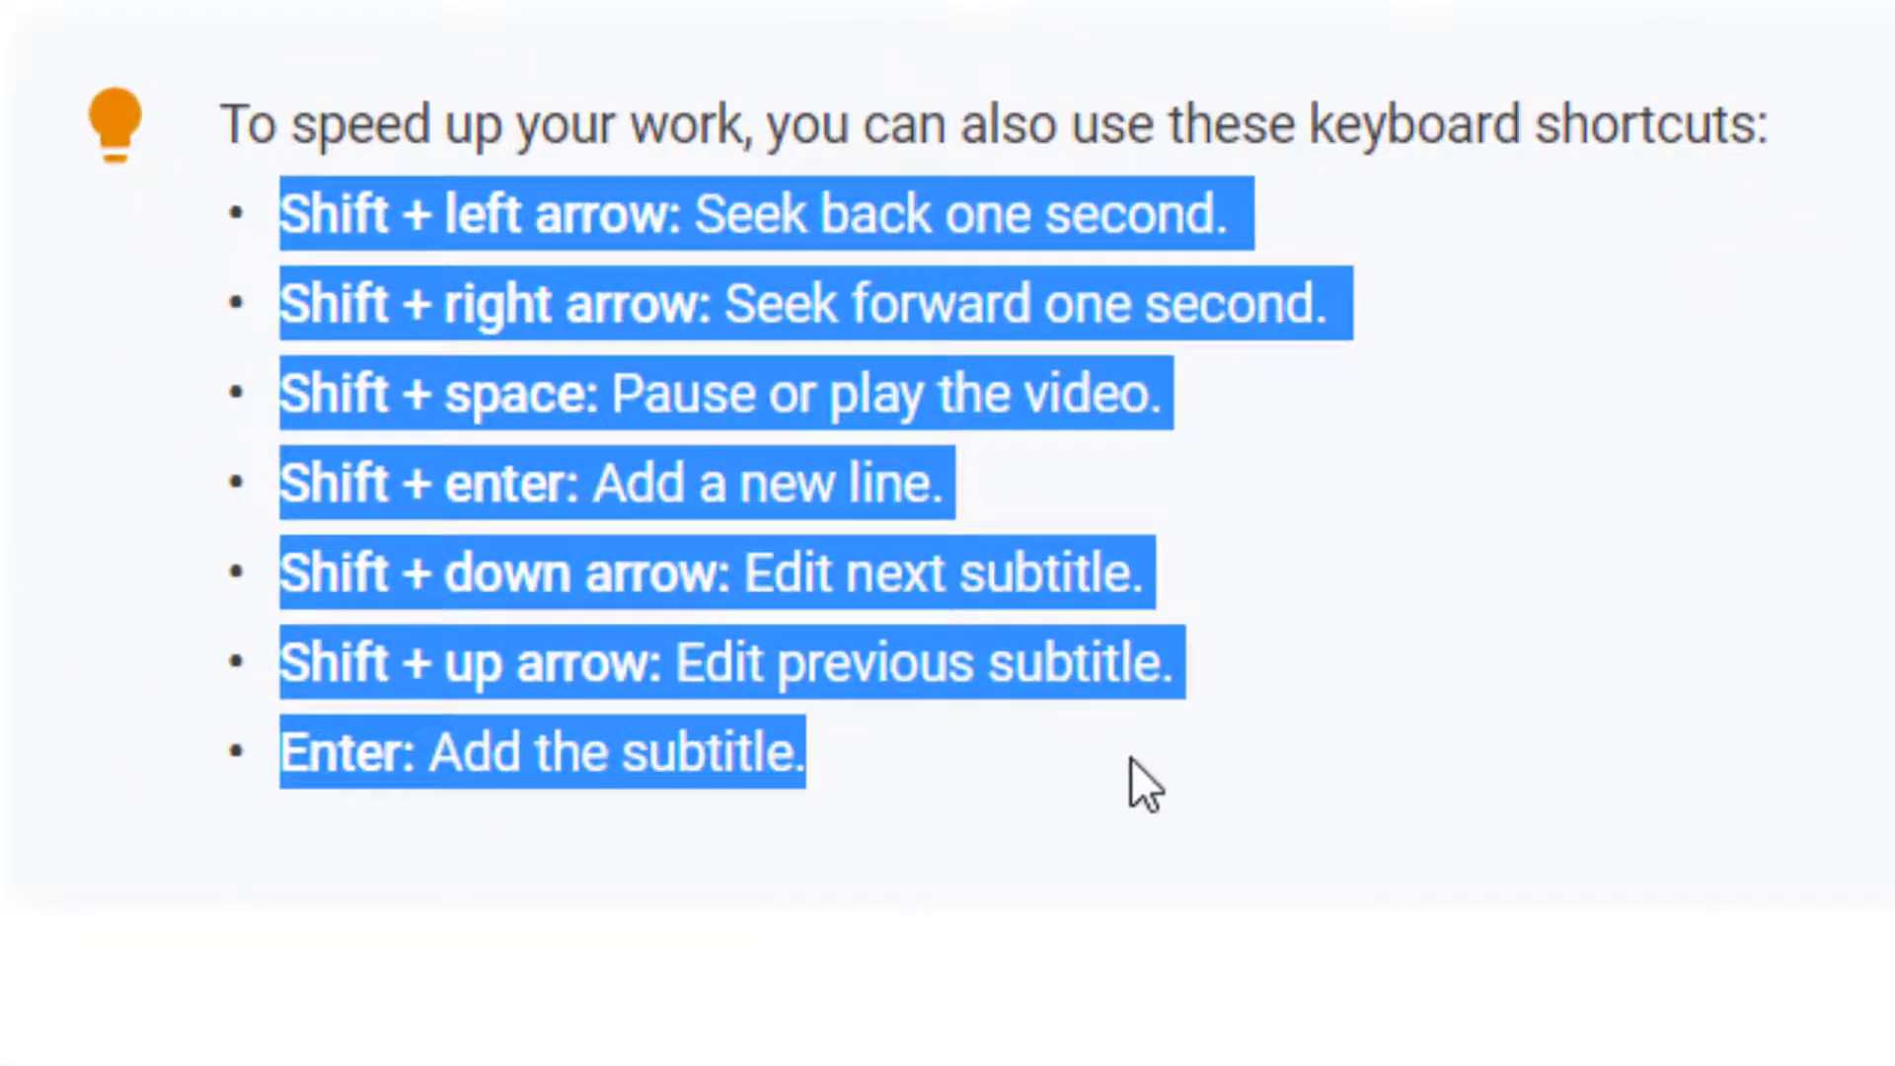
left_click_drag(918, 780, 292, 193)
left_click(969, 864)
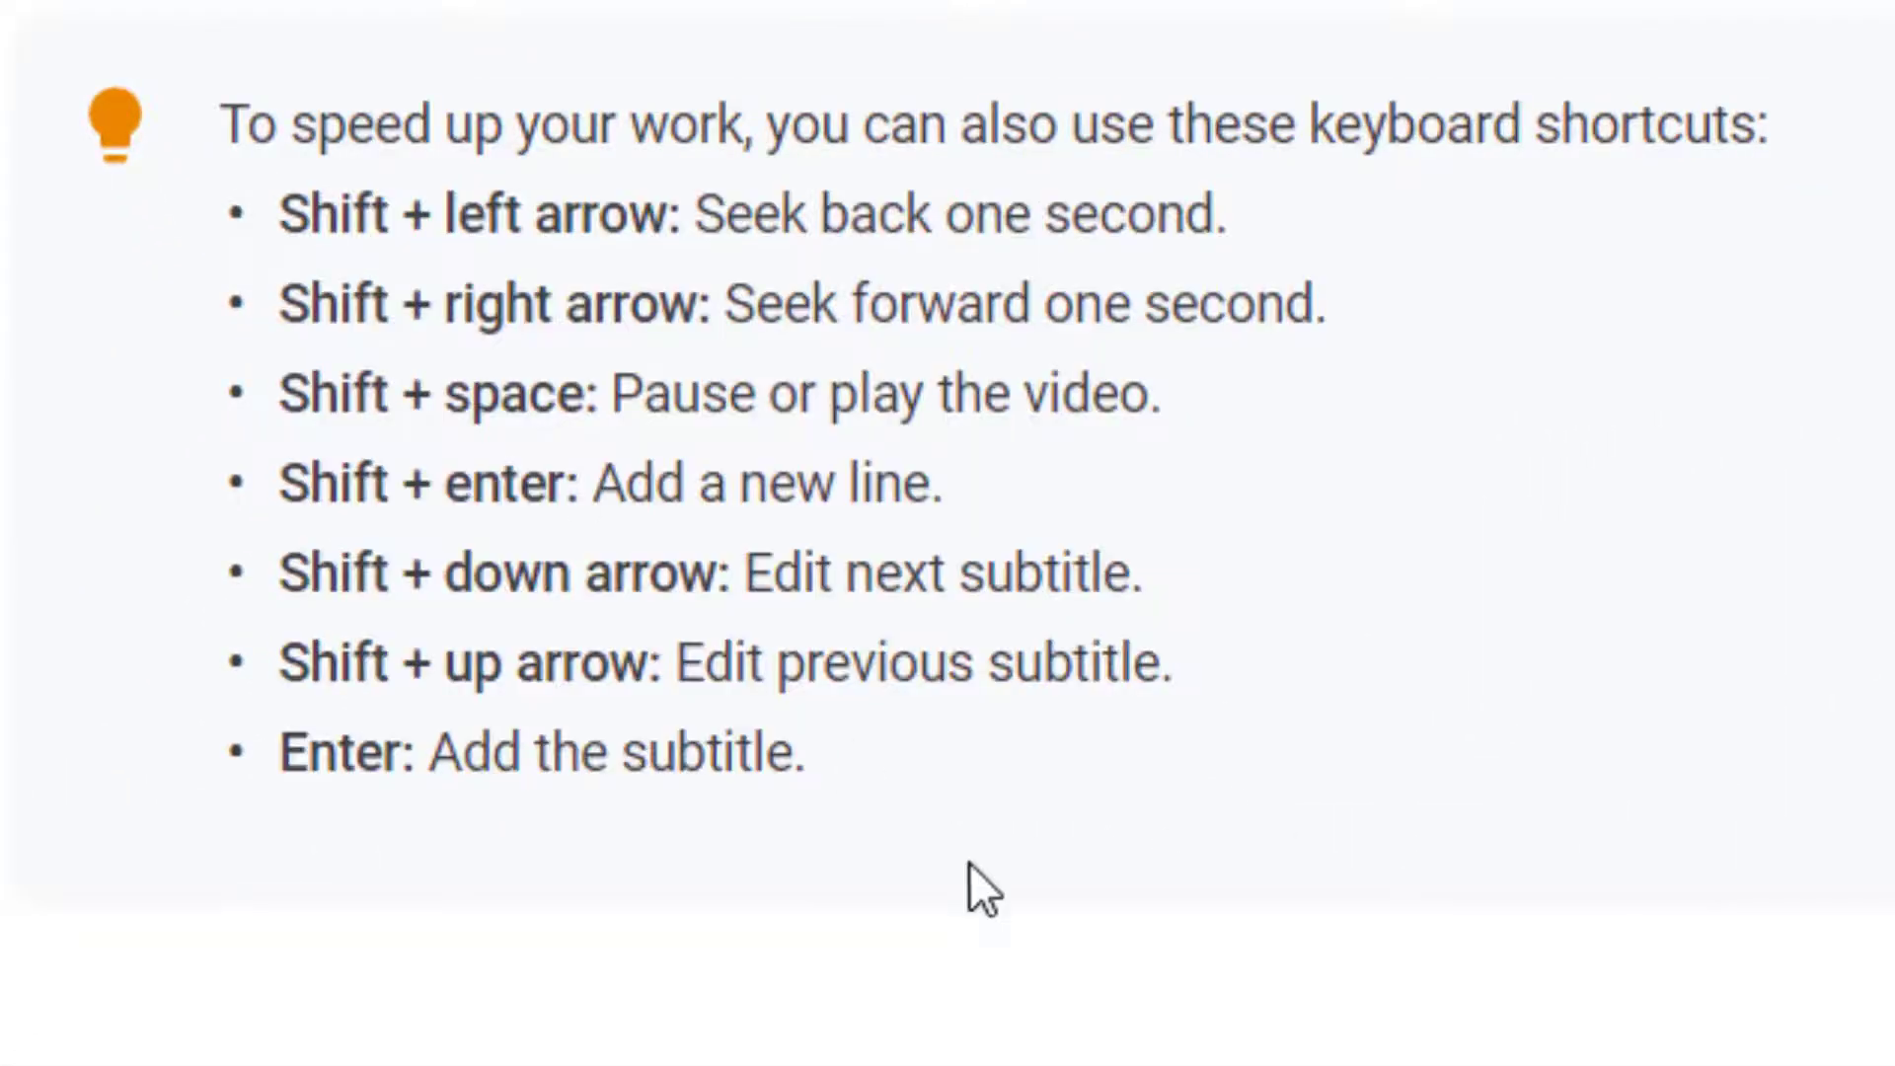
left_click_drag(853, 731, 302, 193)
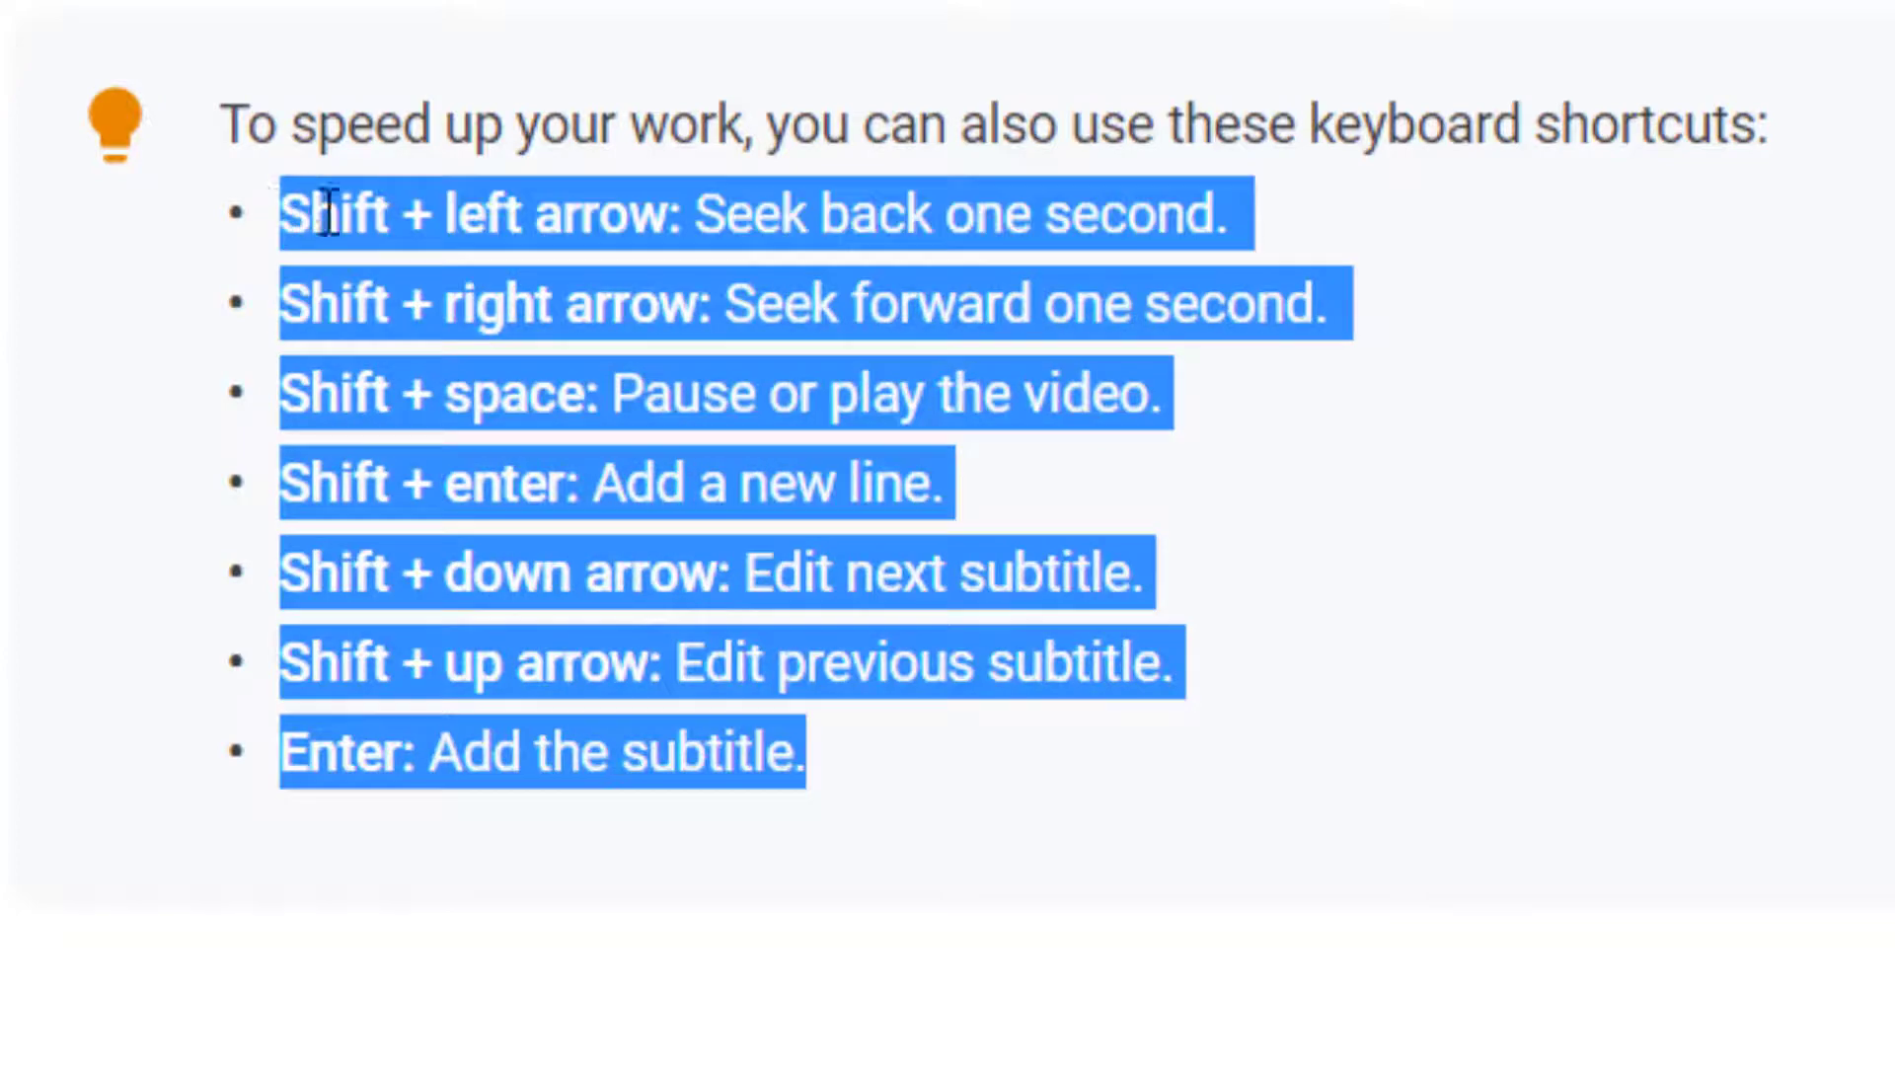
left_click(501, 286)
left_click_drag(850, 778, 219, 210)
left_click(694, 188)
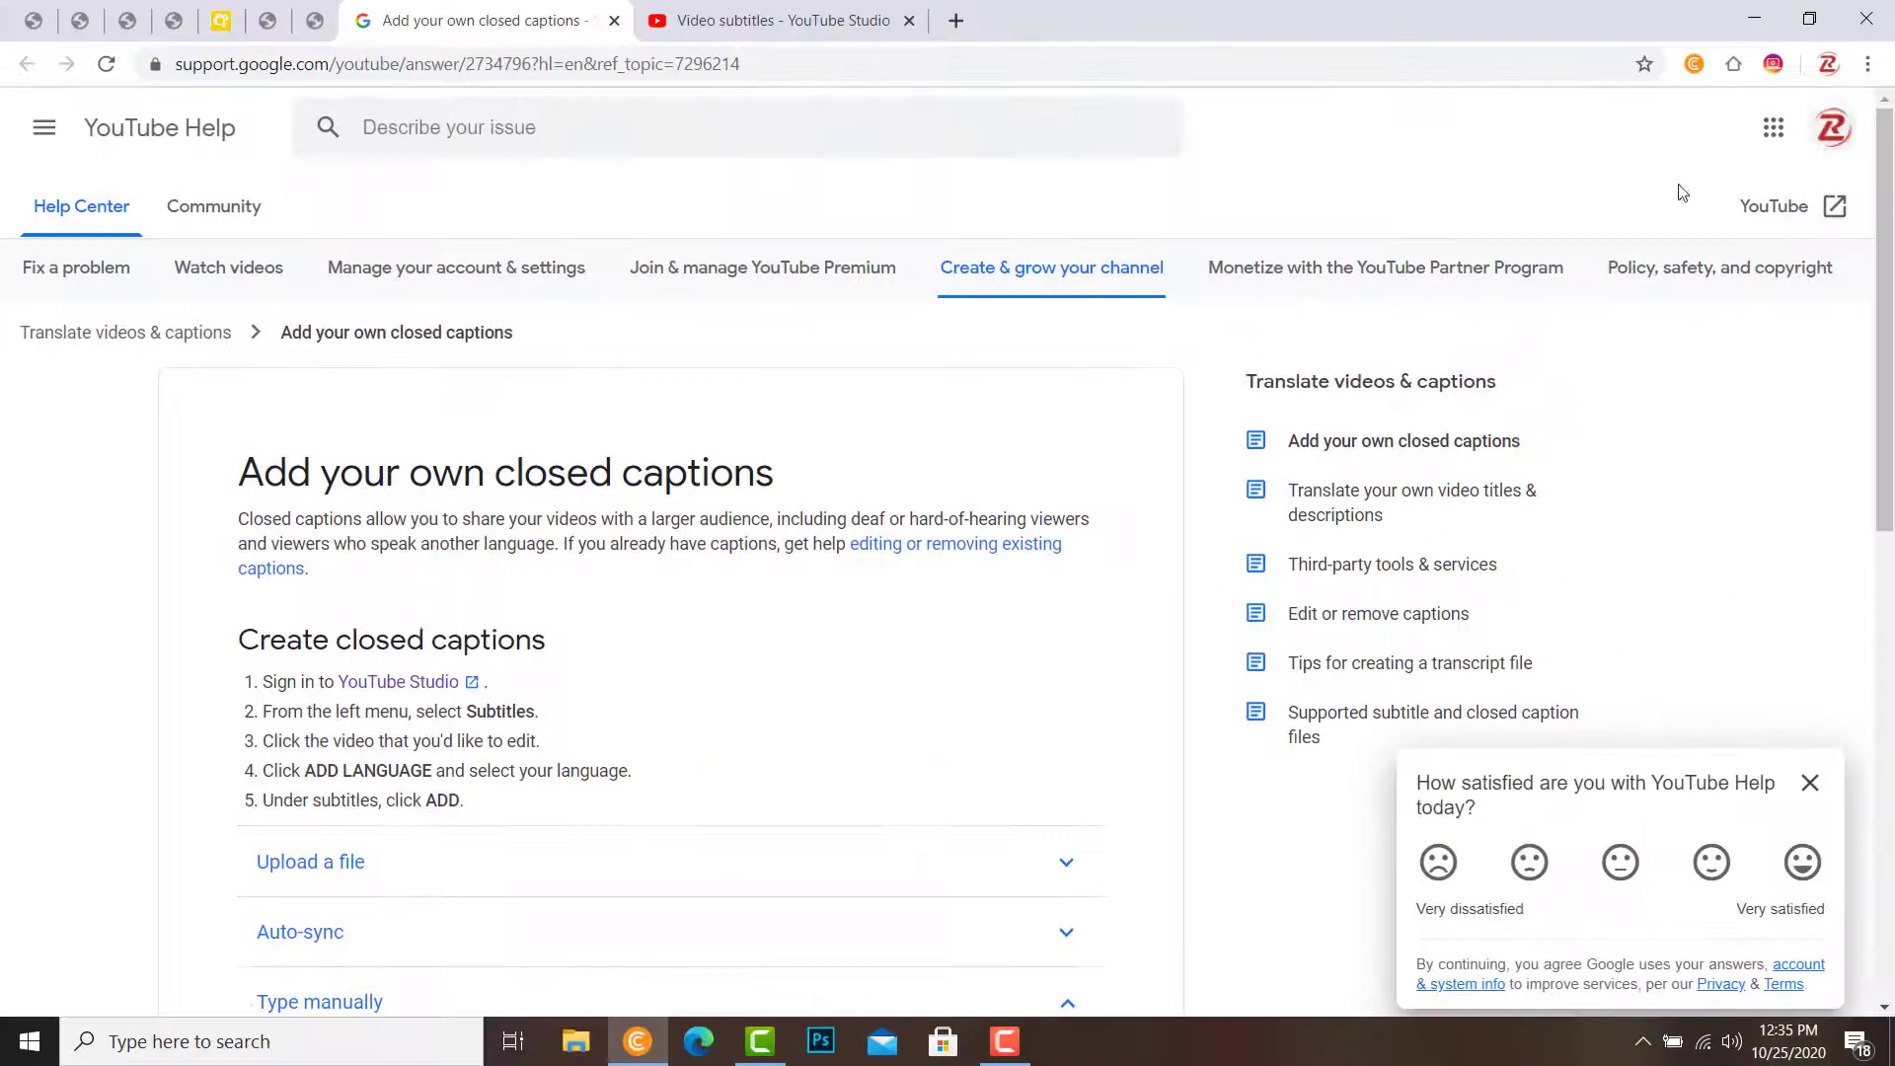
Return to the English subtitle editor in YouTube Studio and review the end time of the "Welcome to the royal lion" caption.
left_click_drag(1892, 227, 1893, 148)
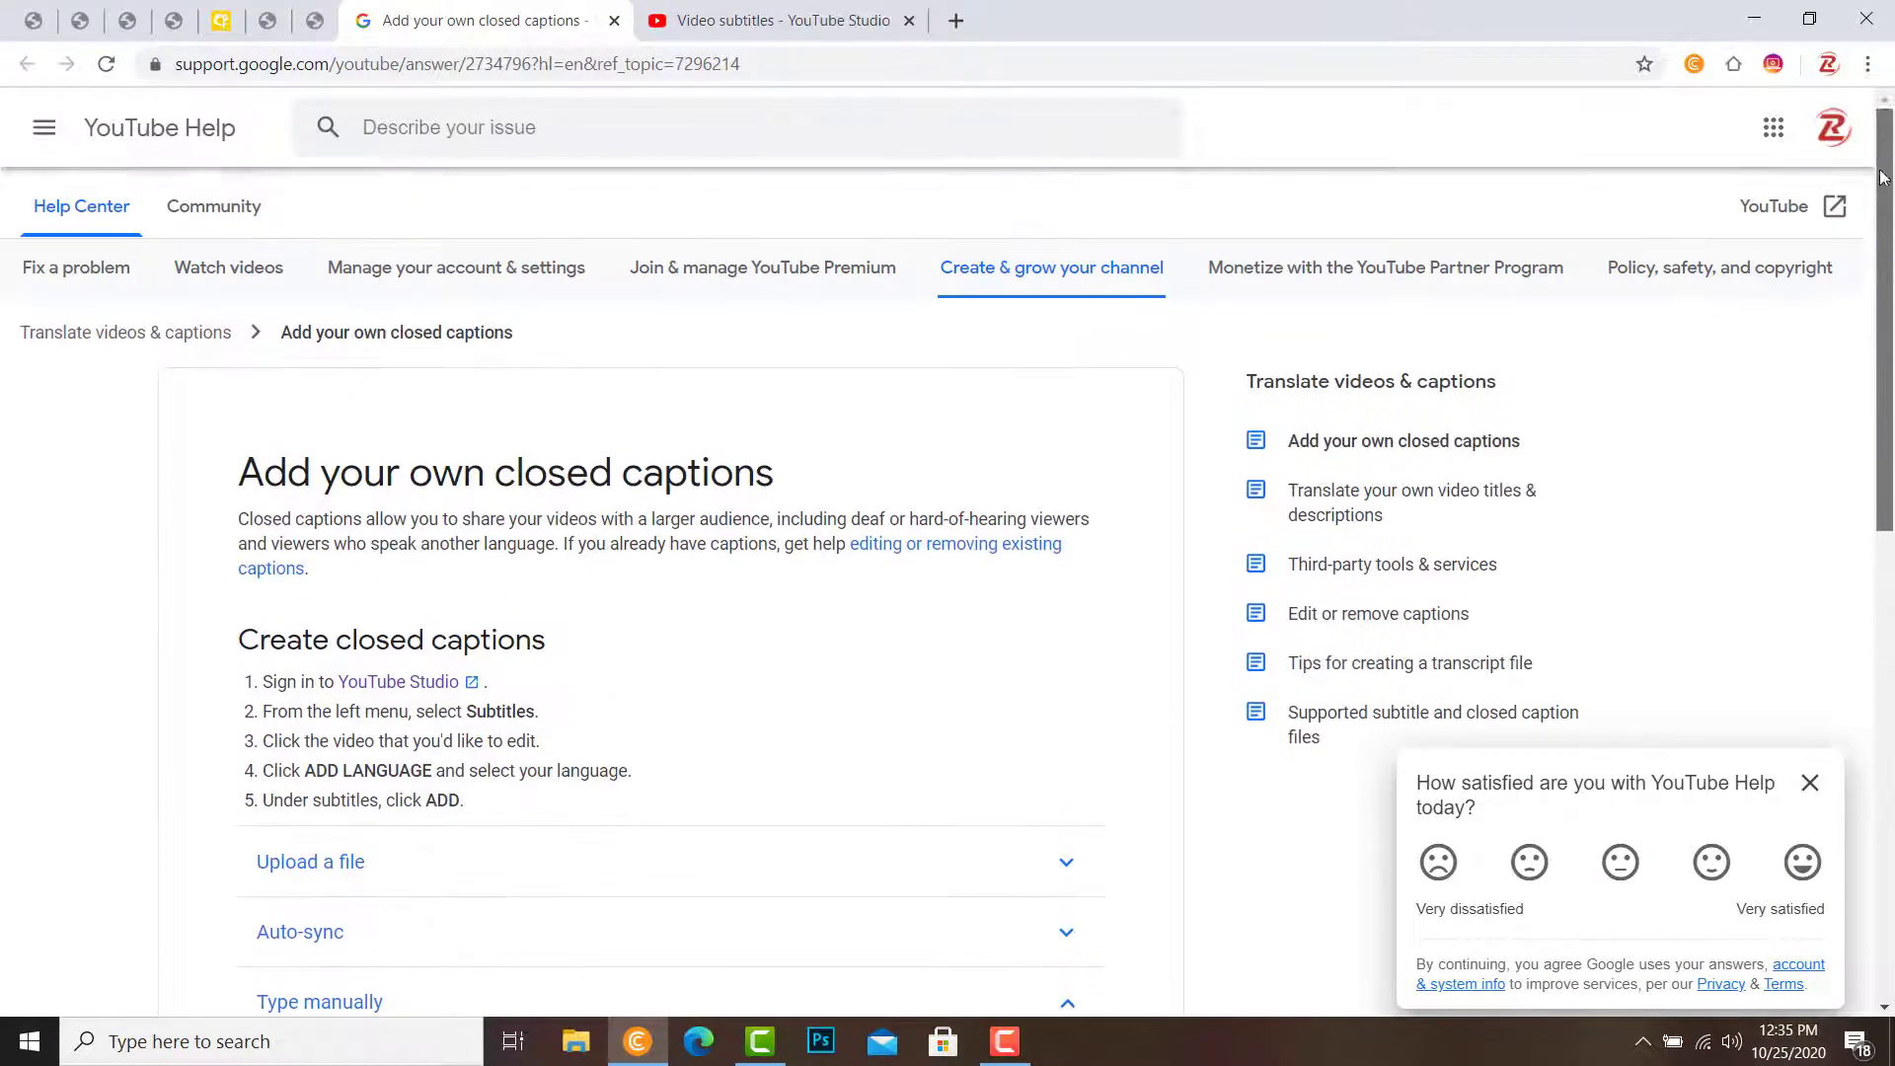
left_click(770, 20)
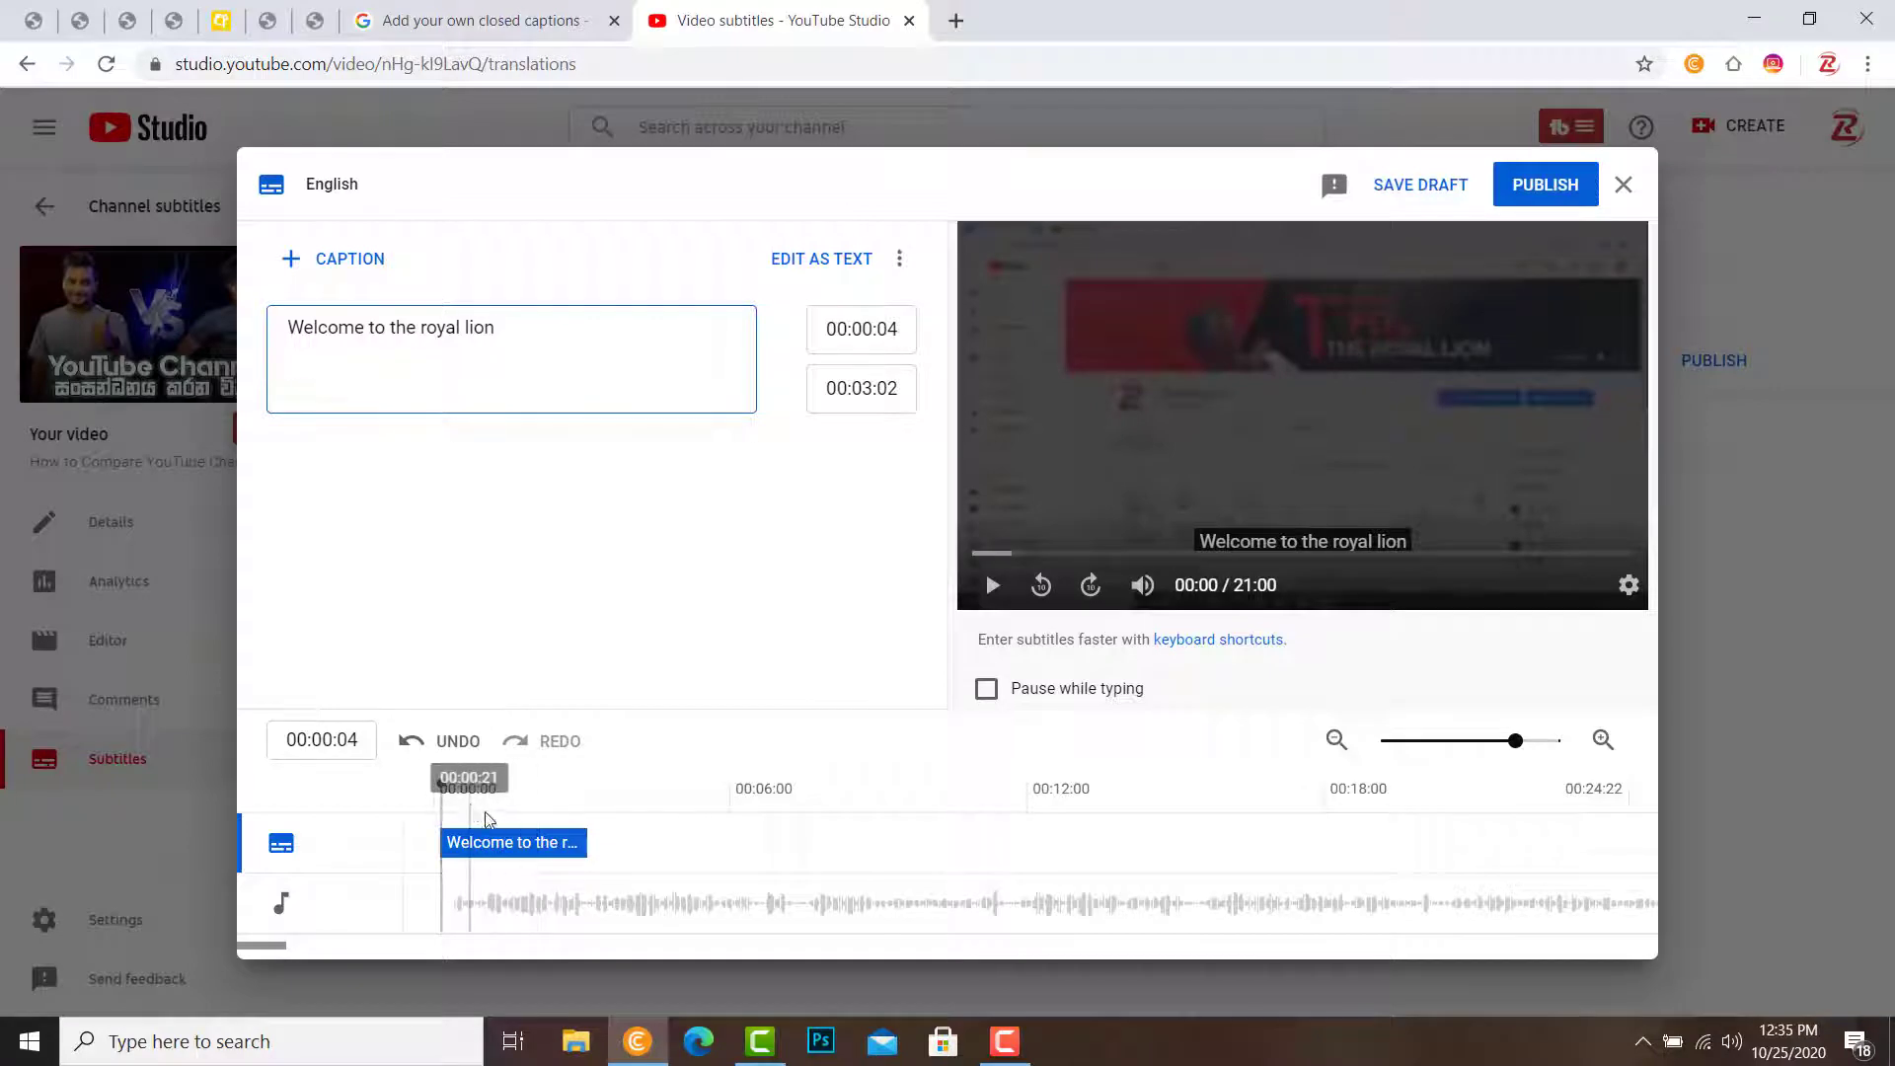
left_click(876, 388)
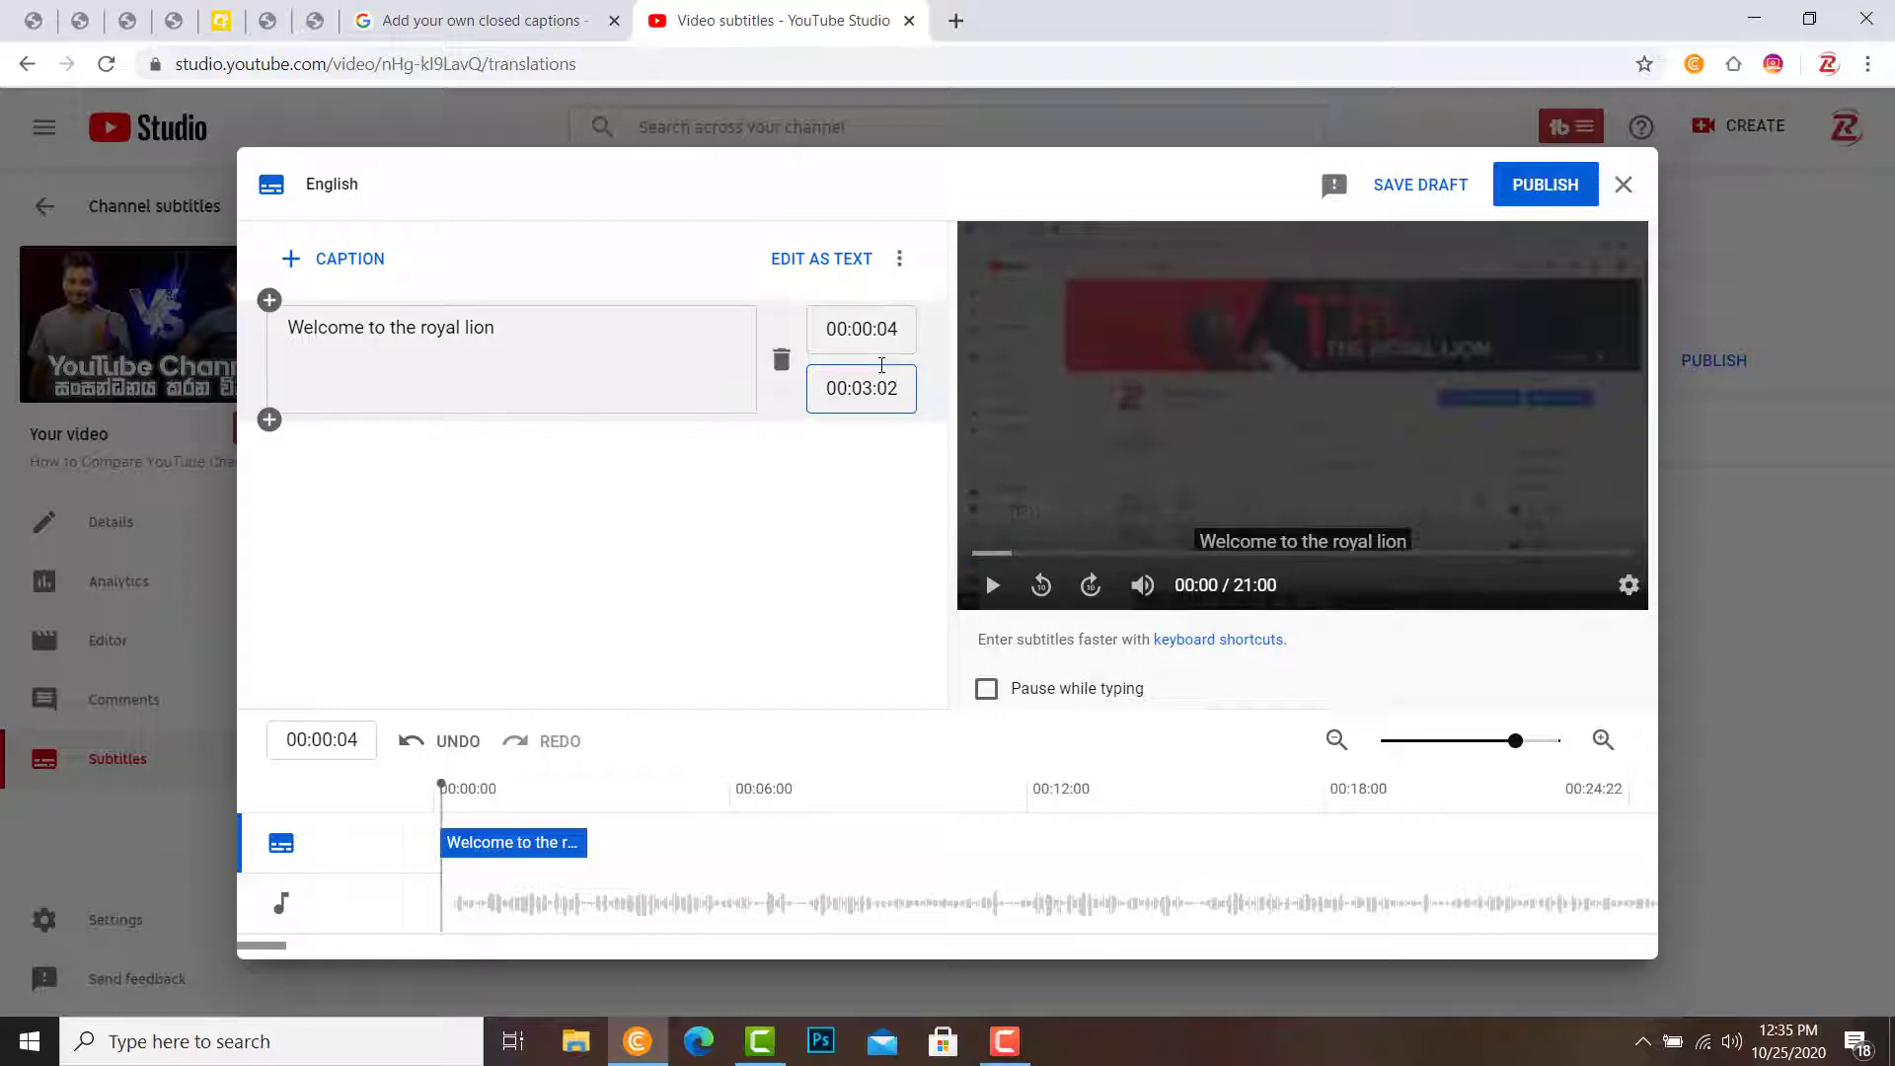
left_click_drag(895, 388, 838, 389)
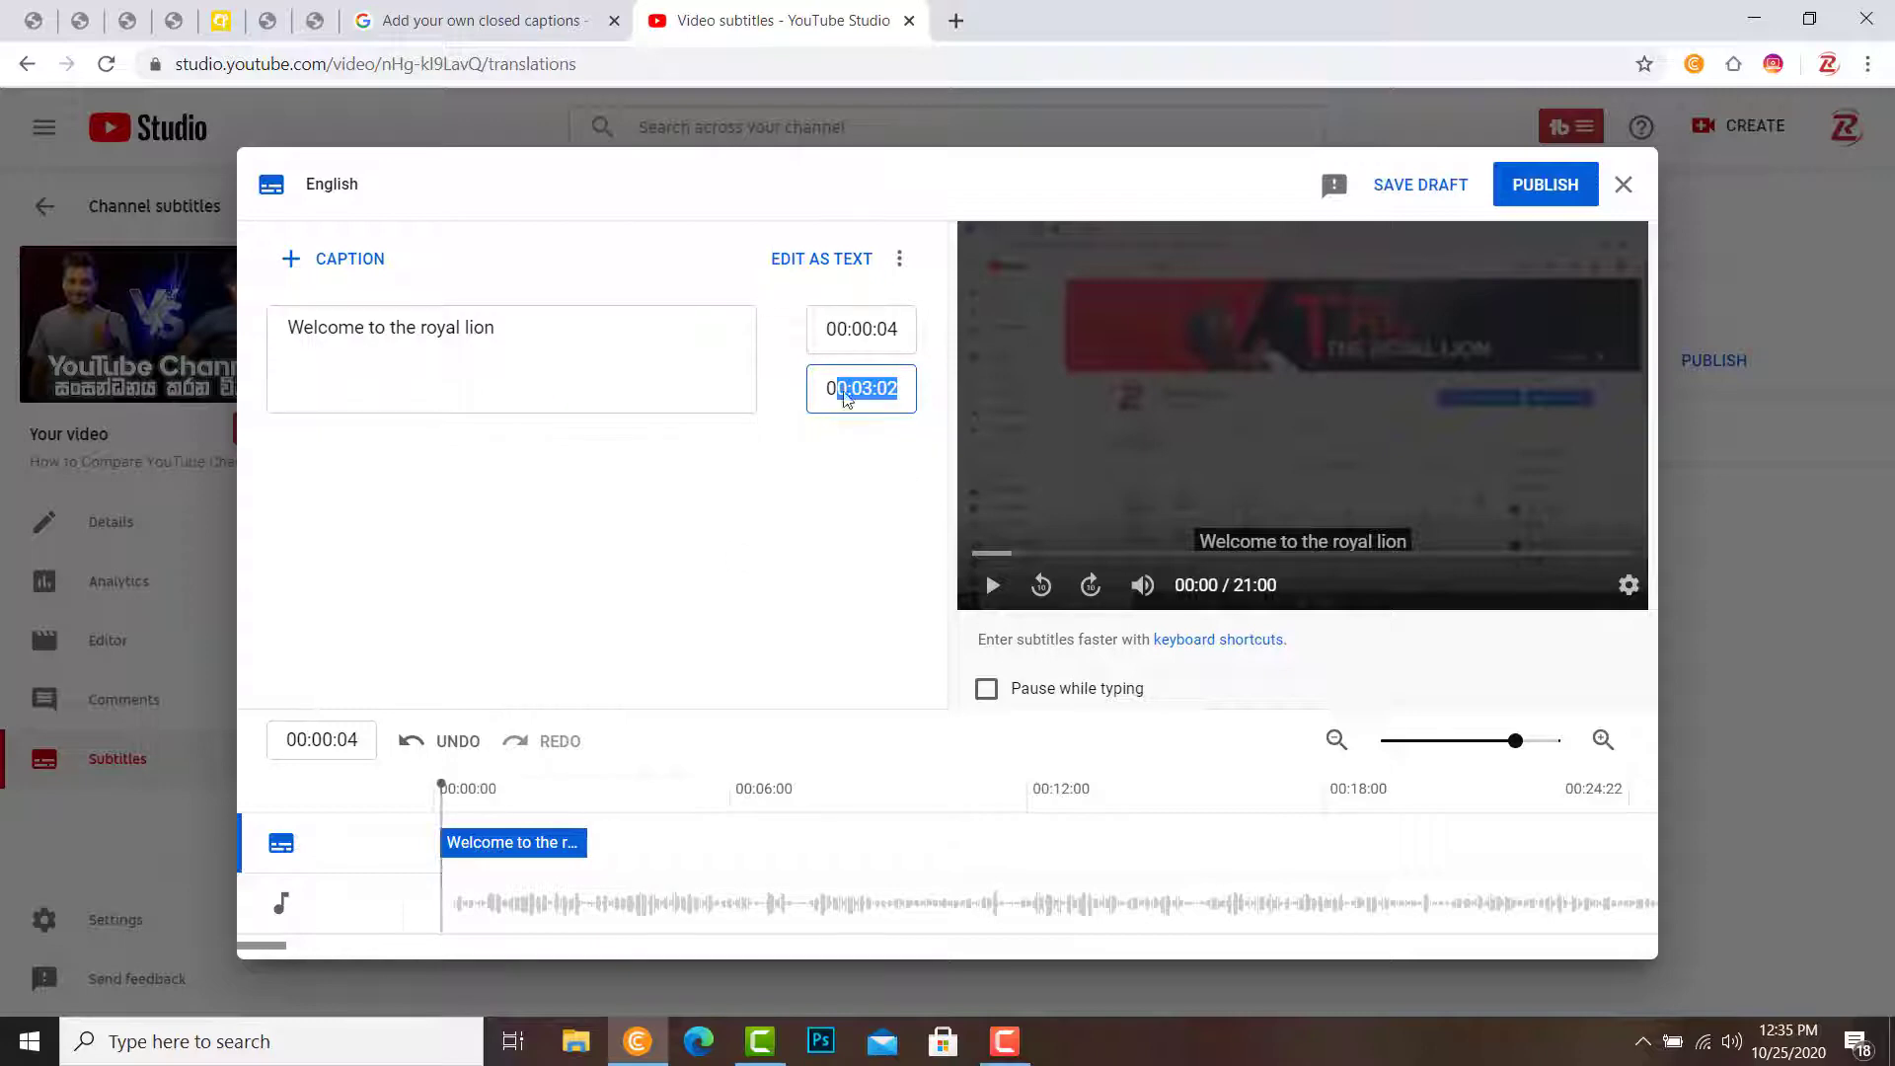
left_click(851, 391)
left_click(455, 536)
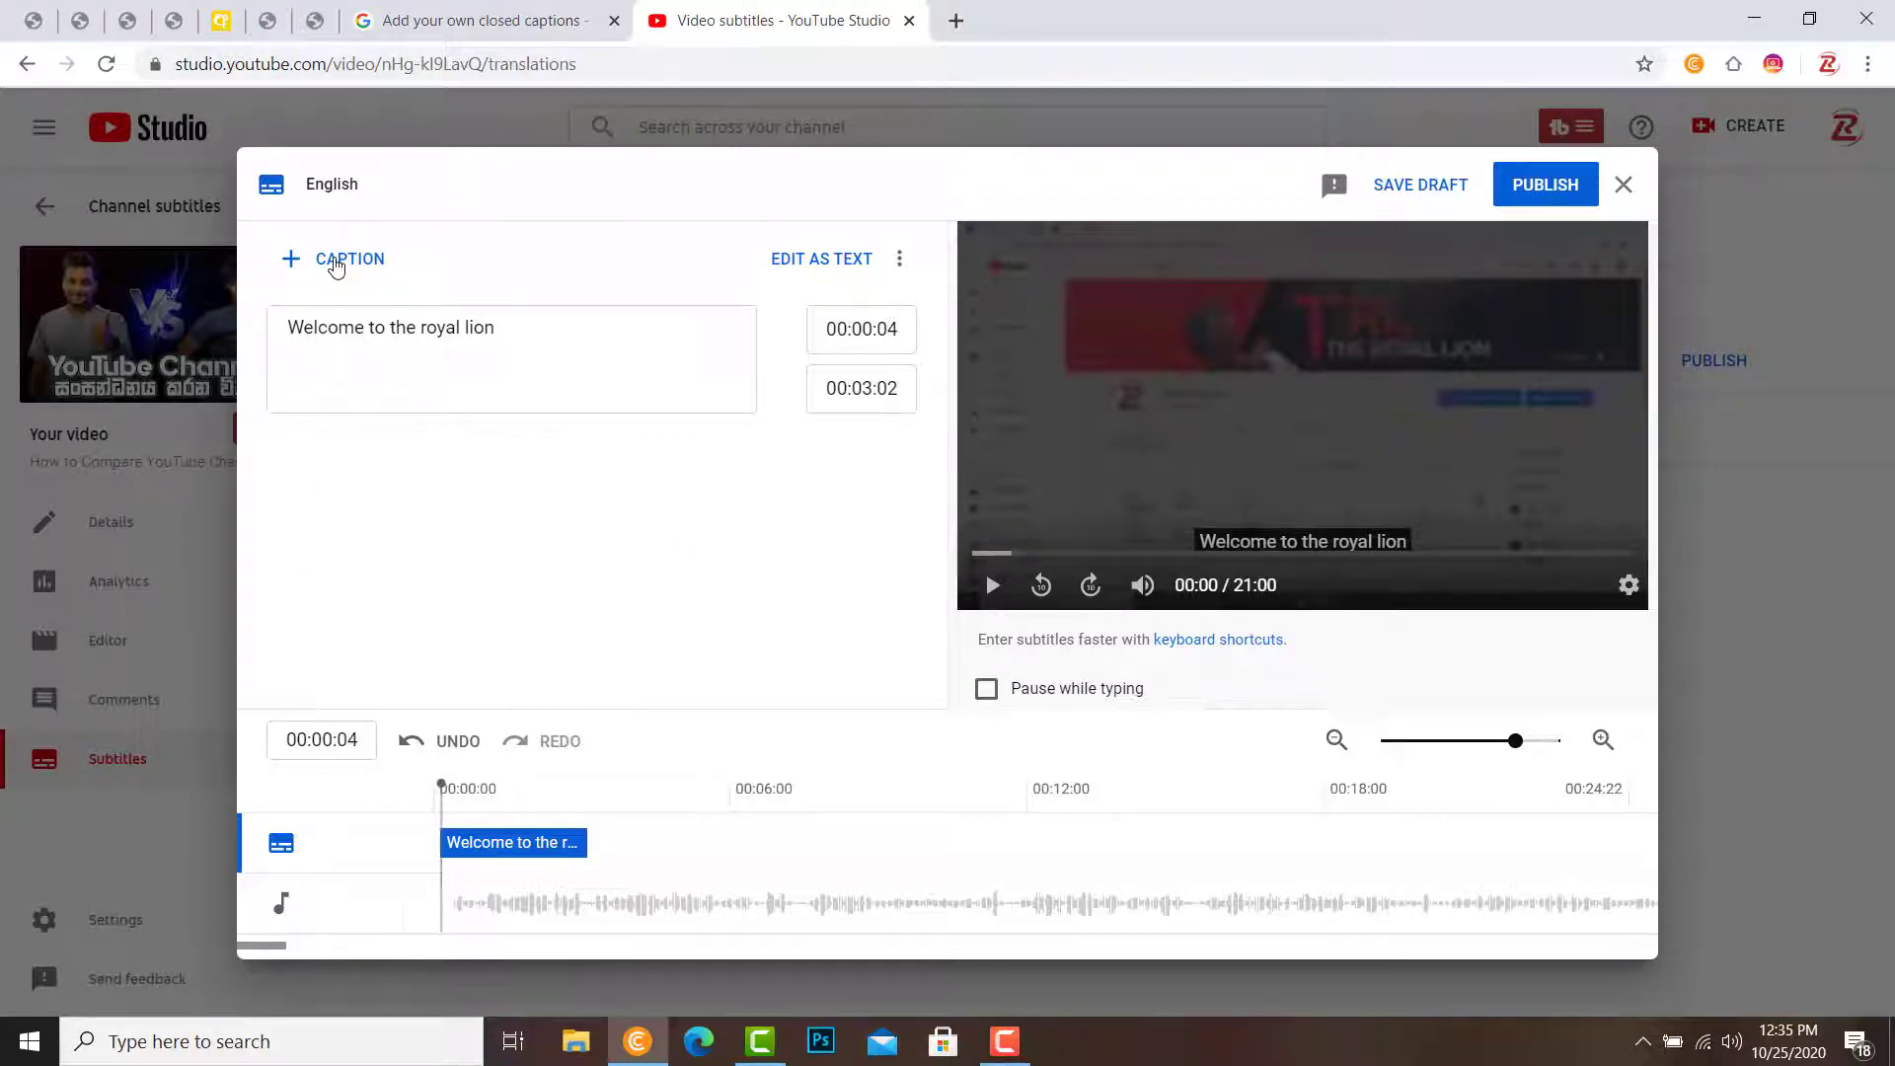
Add an empty second caption spanning 00:03:02 to 00:05:02 after the first one and publish the English subtitles.
left_click(336, 265)
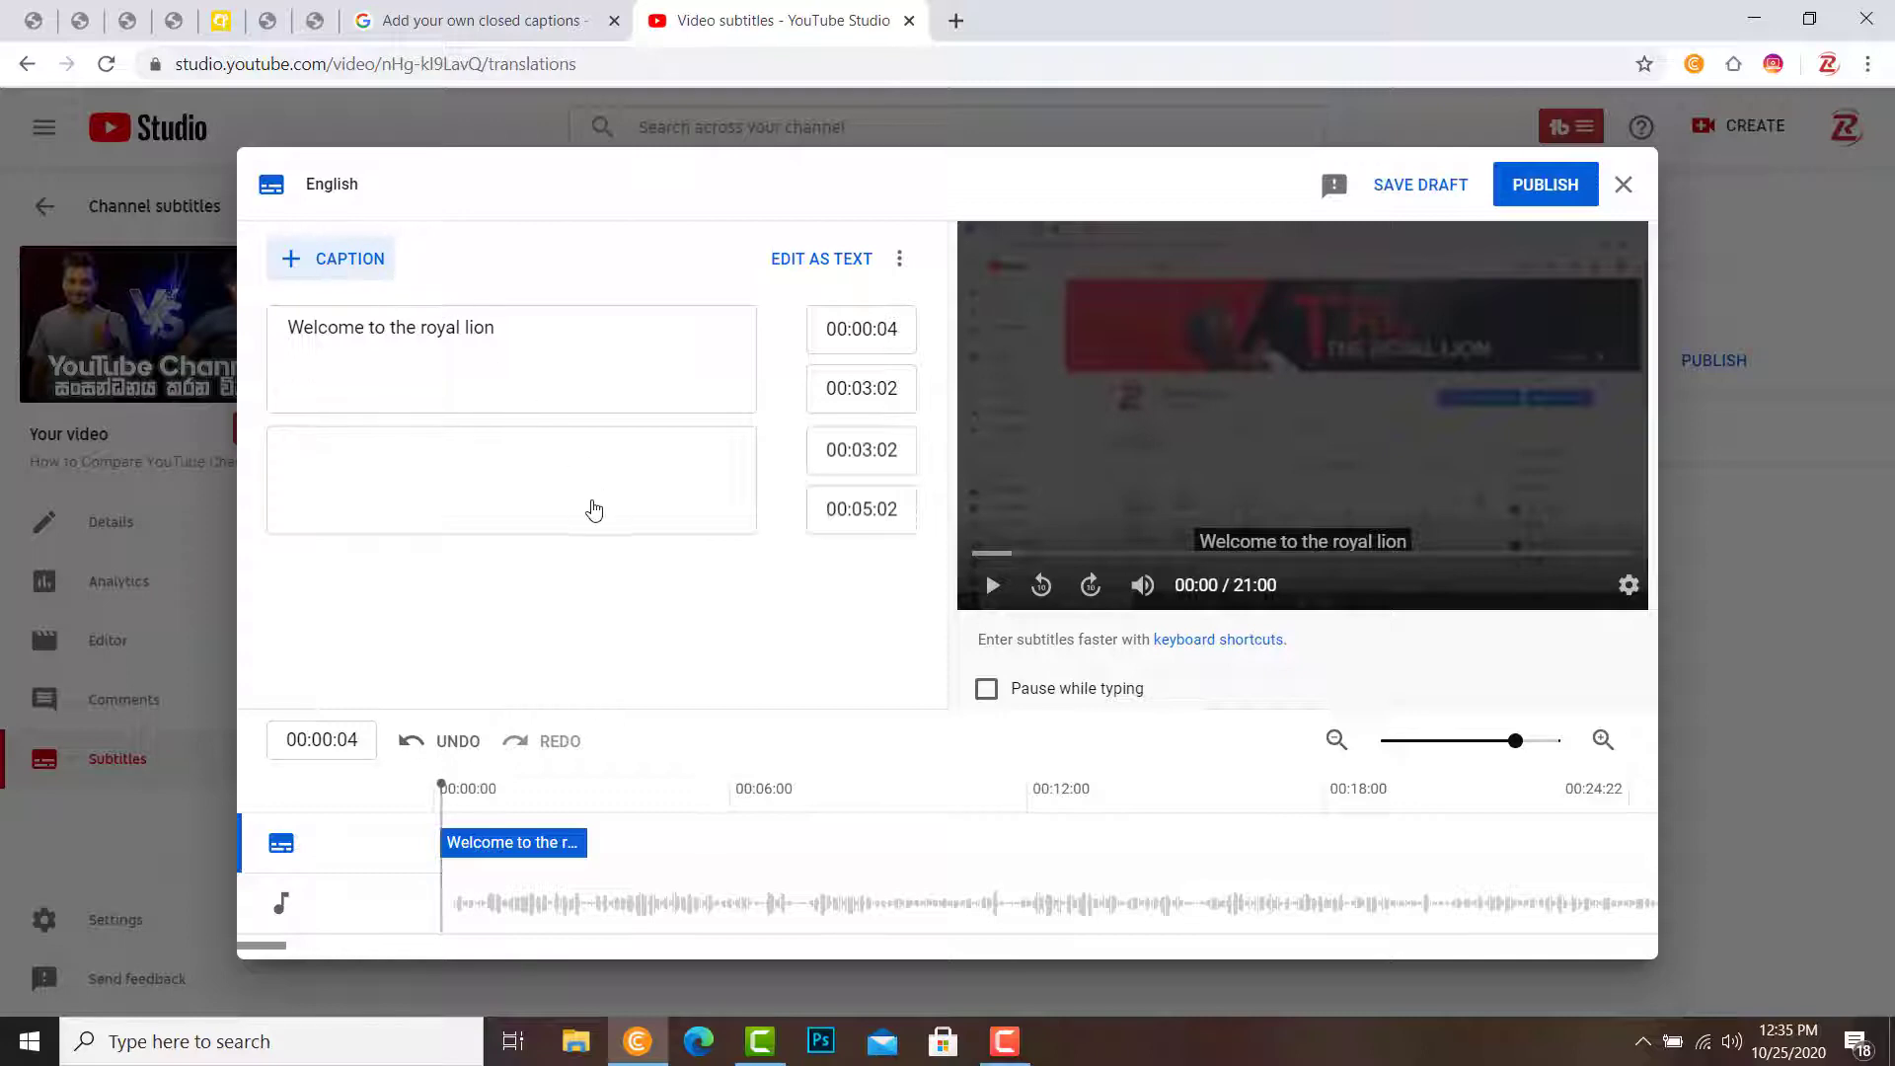
left_click(593, 509)
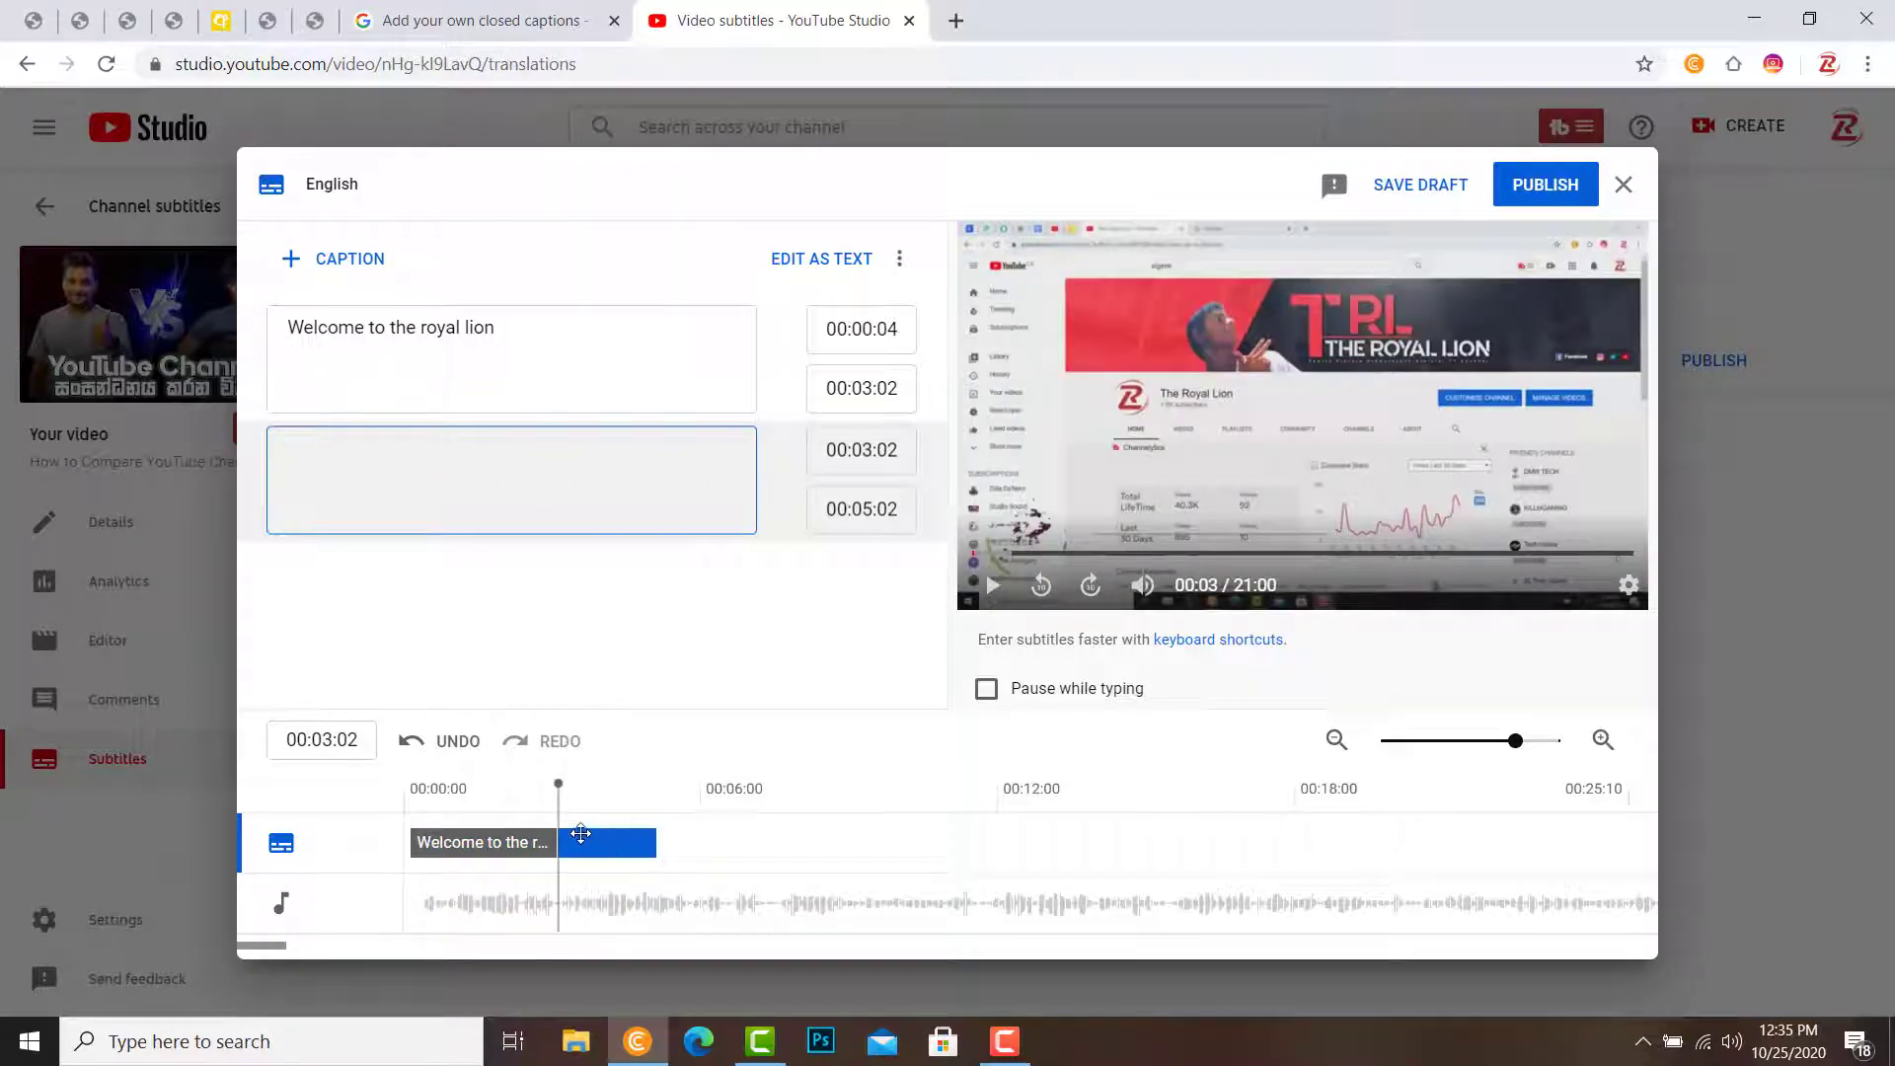
left_click_drag(558, 800, 728, 805)
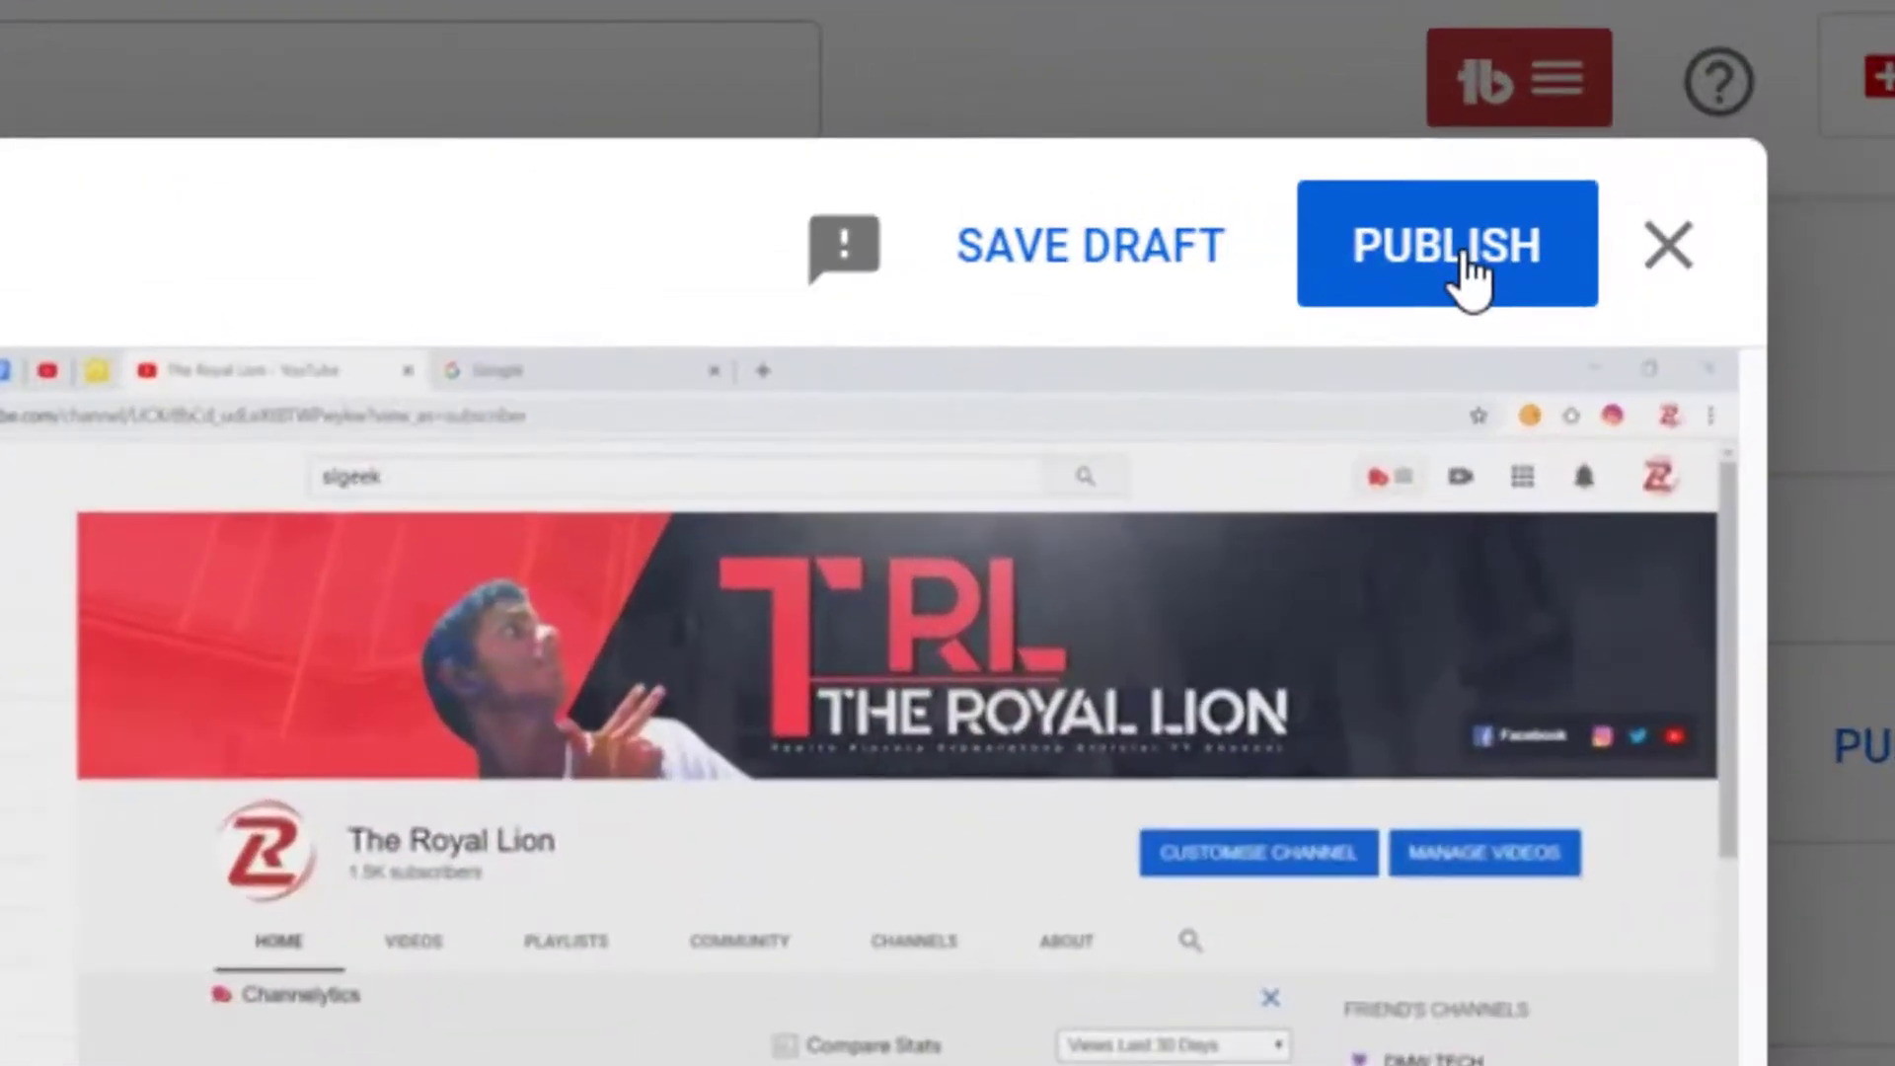
left_click(1466, 262)
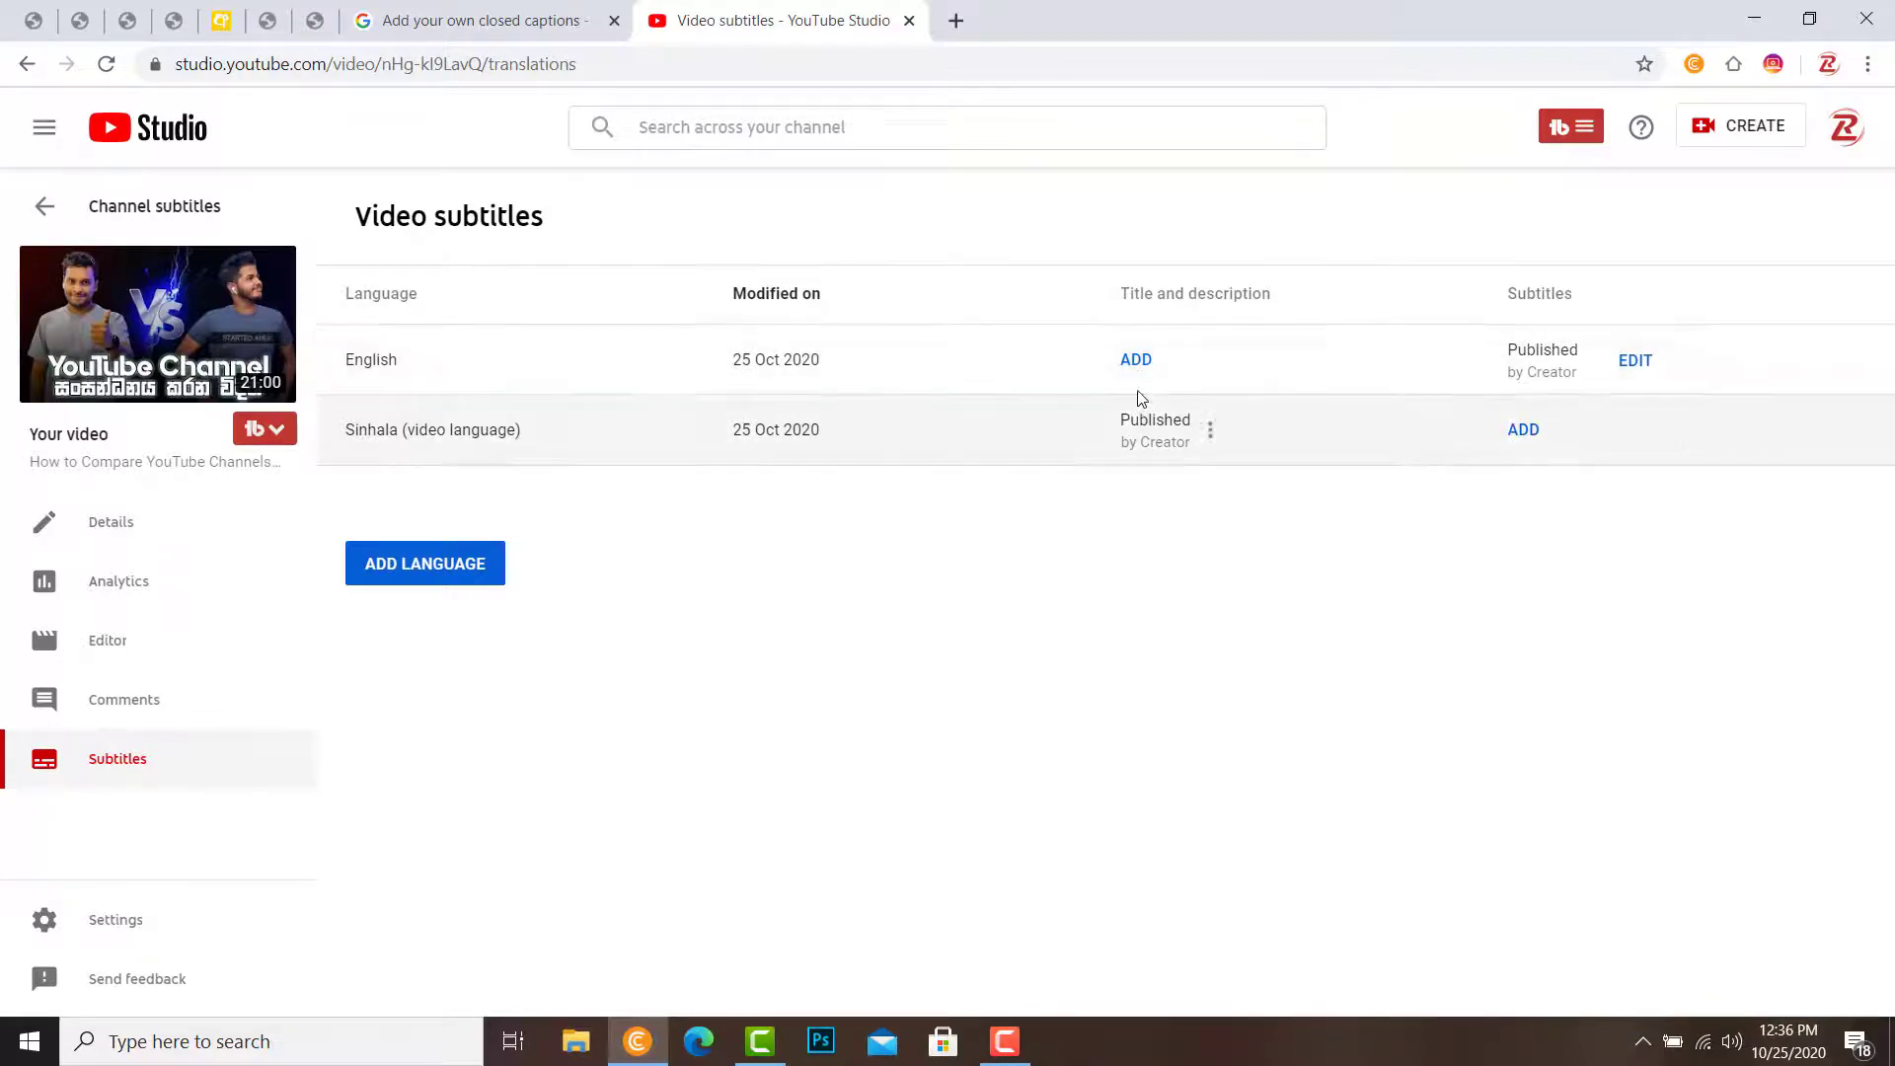
View the video on YouTube in a new tab, pausing it and shifting the on-screen caption to check the published English subtitles.
mouse_move(114, 400)
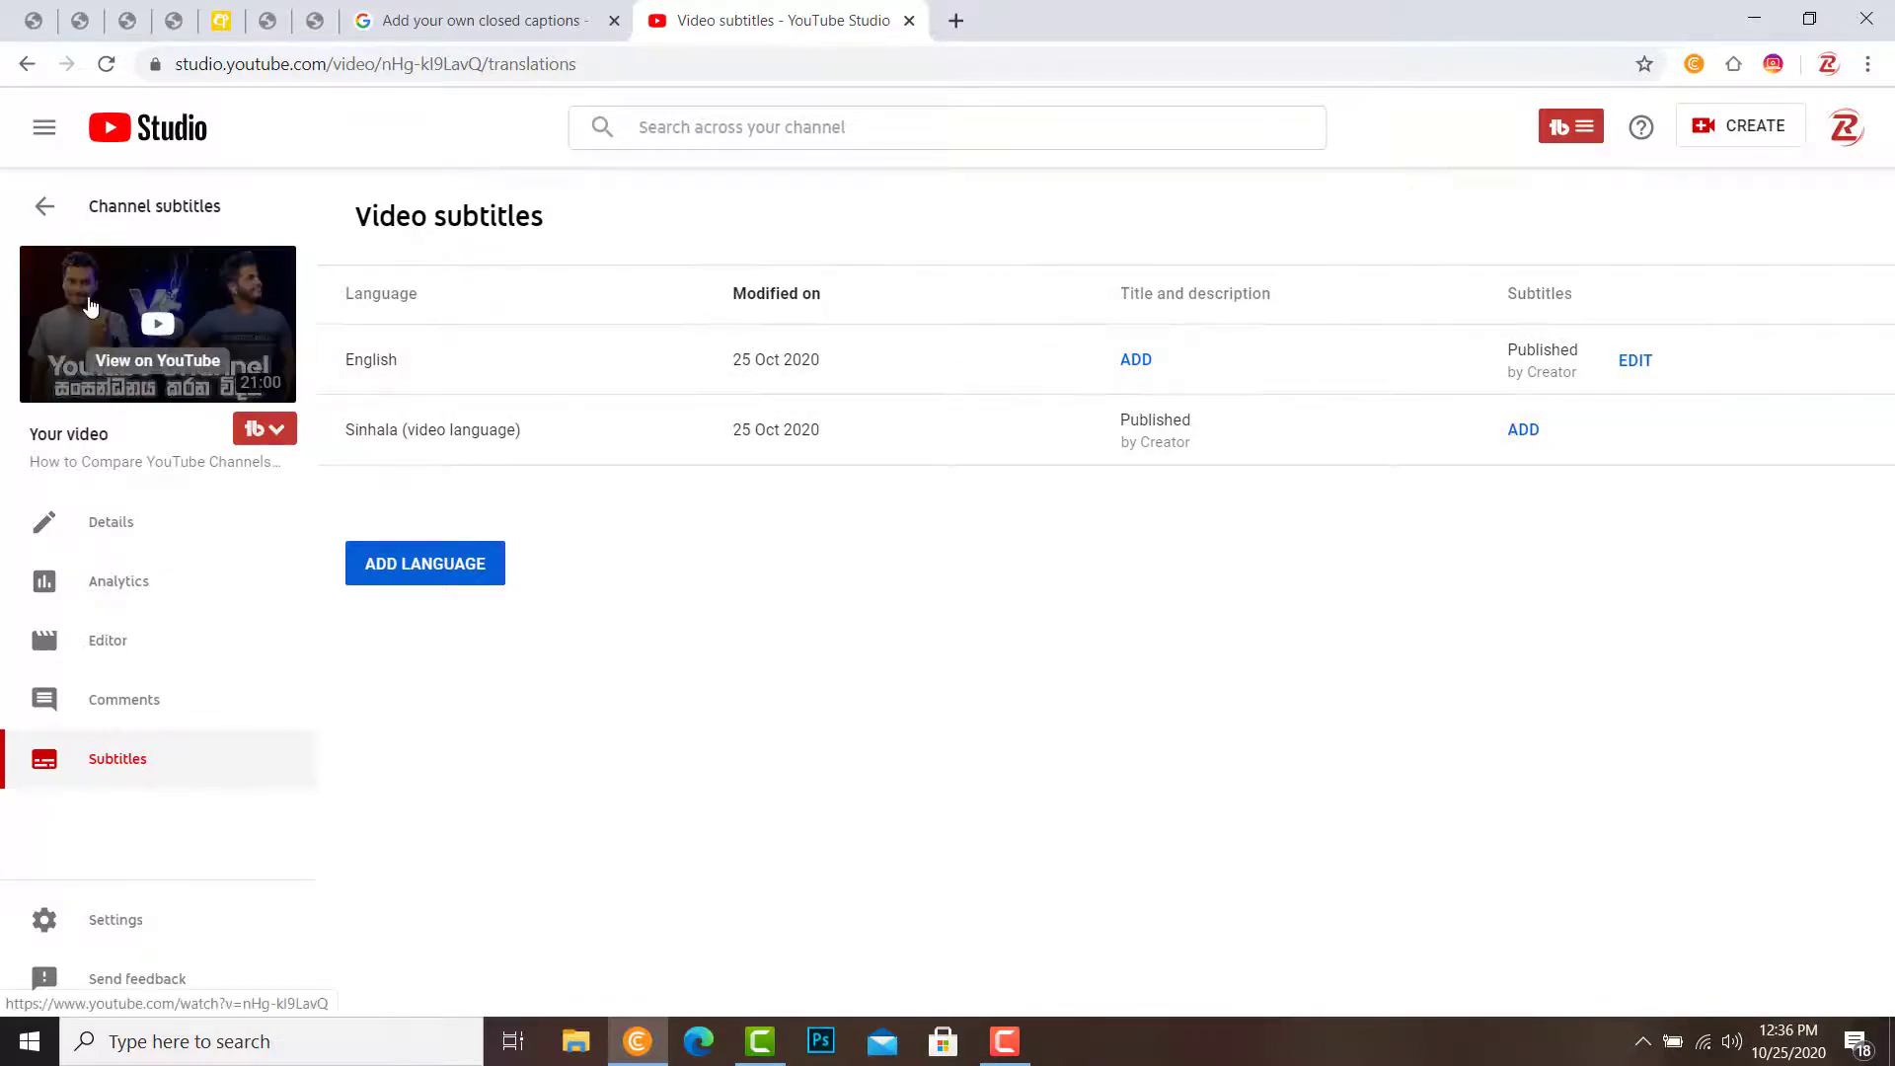
right_click(144, 319)
left_click(178, 342)
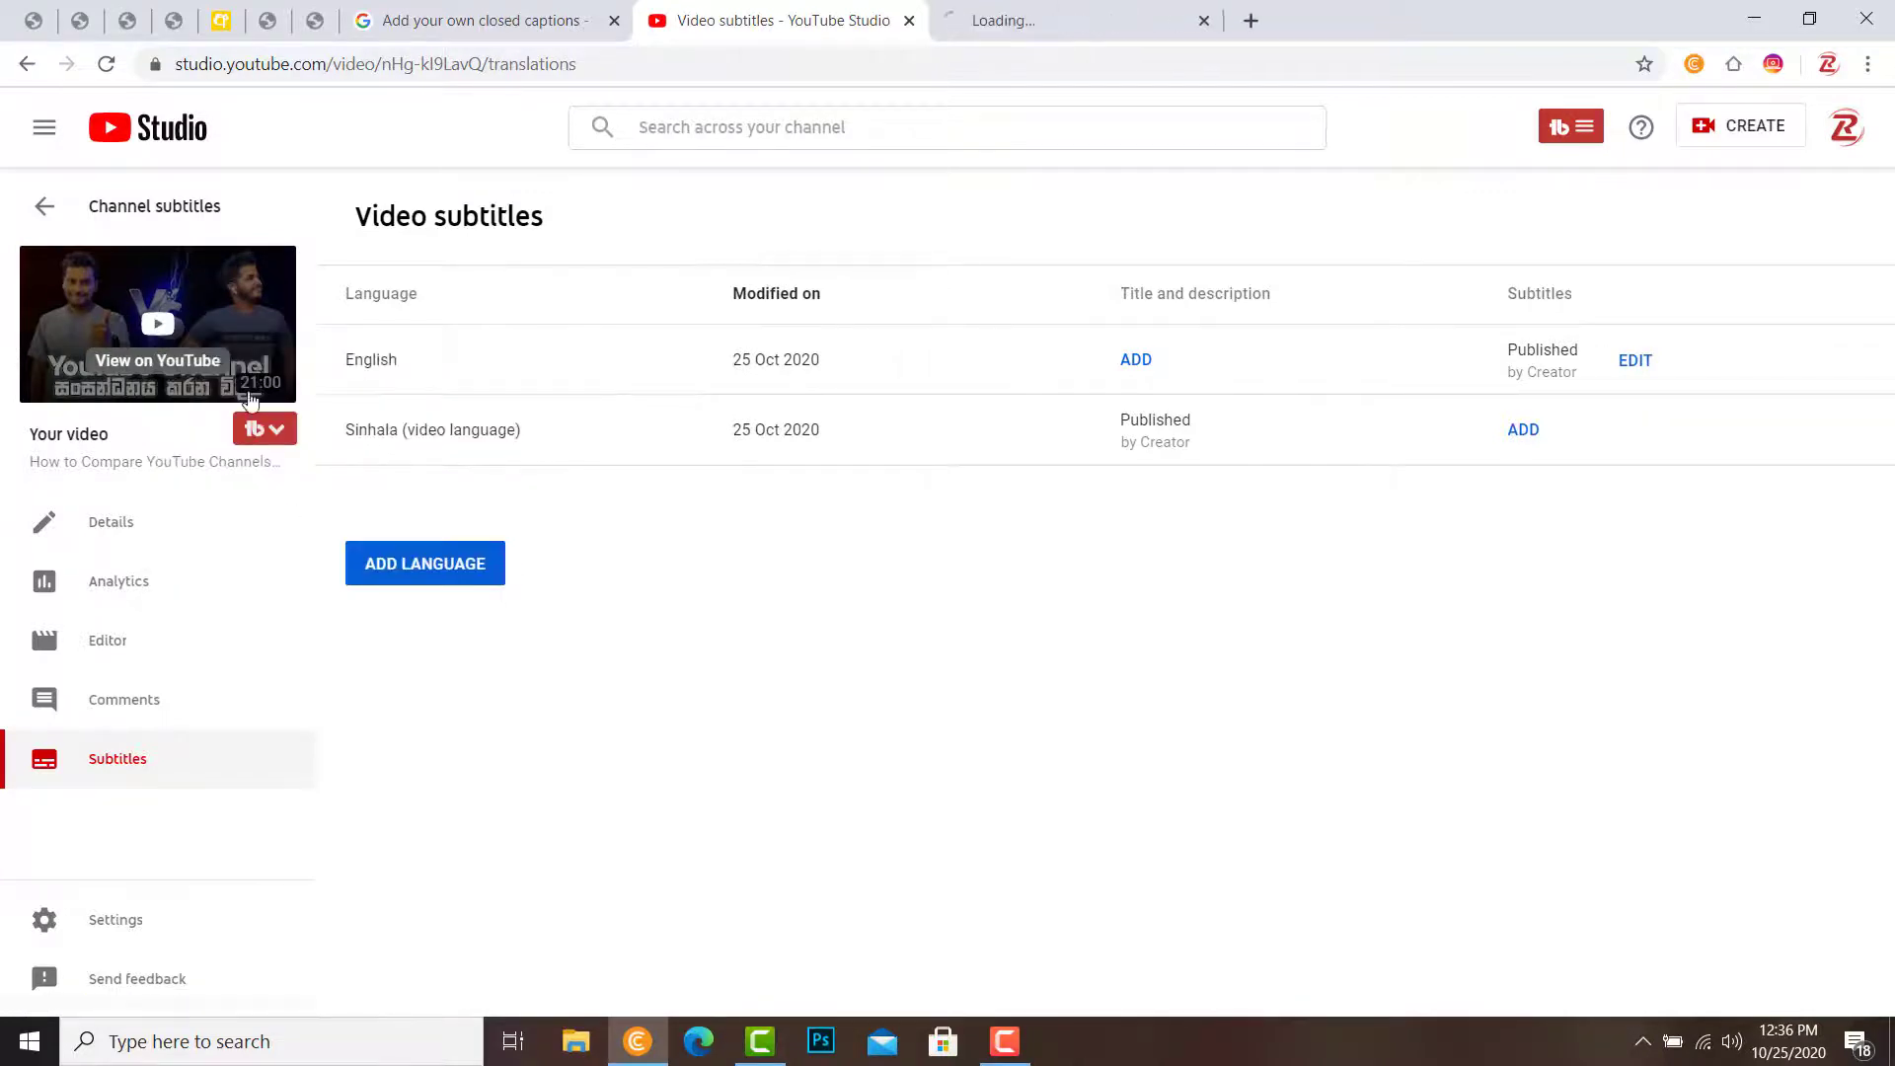
left_click(1034, 12)
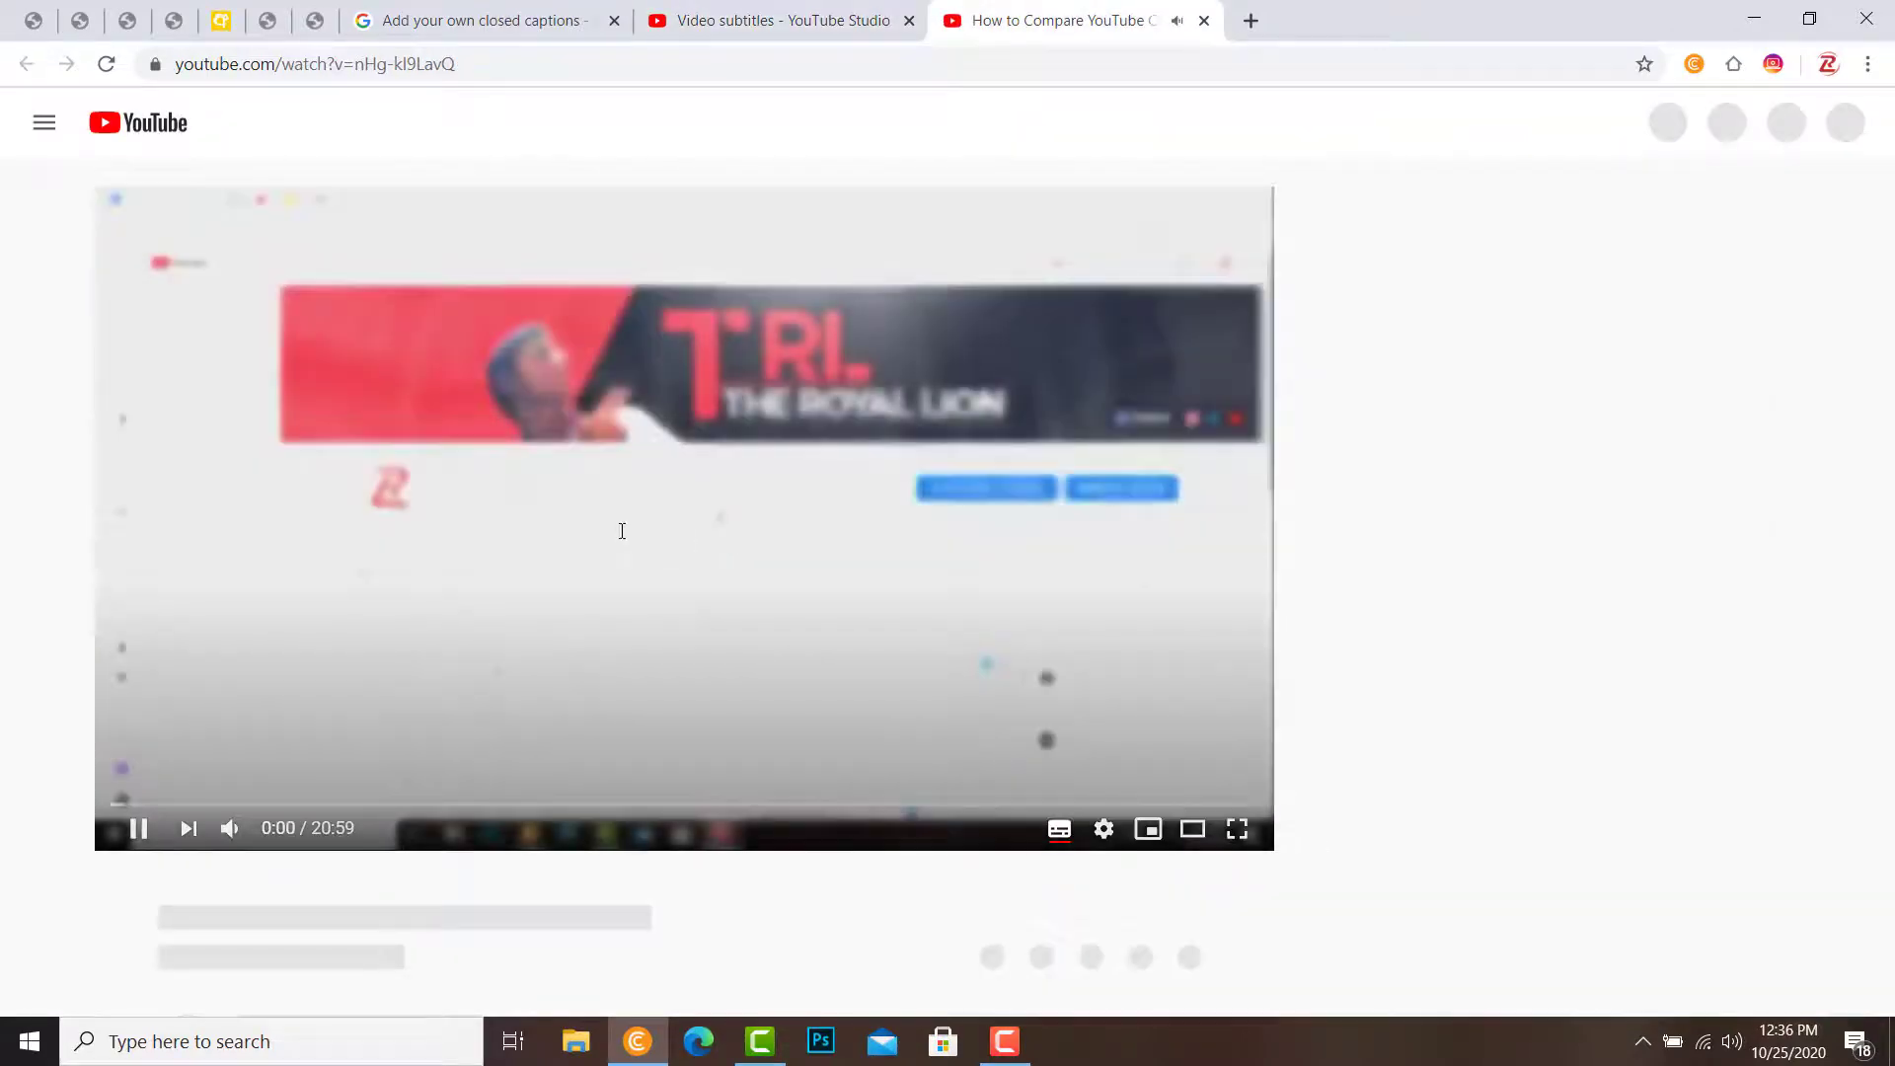
left_click(622, 531)
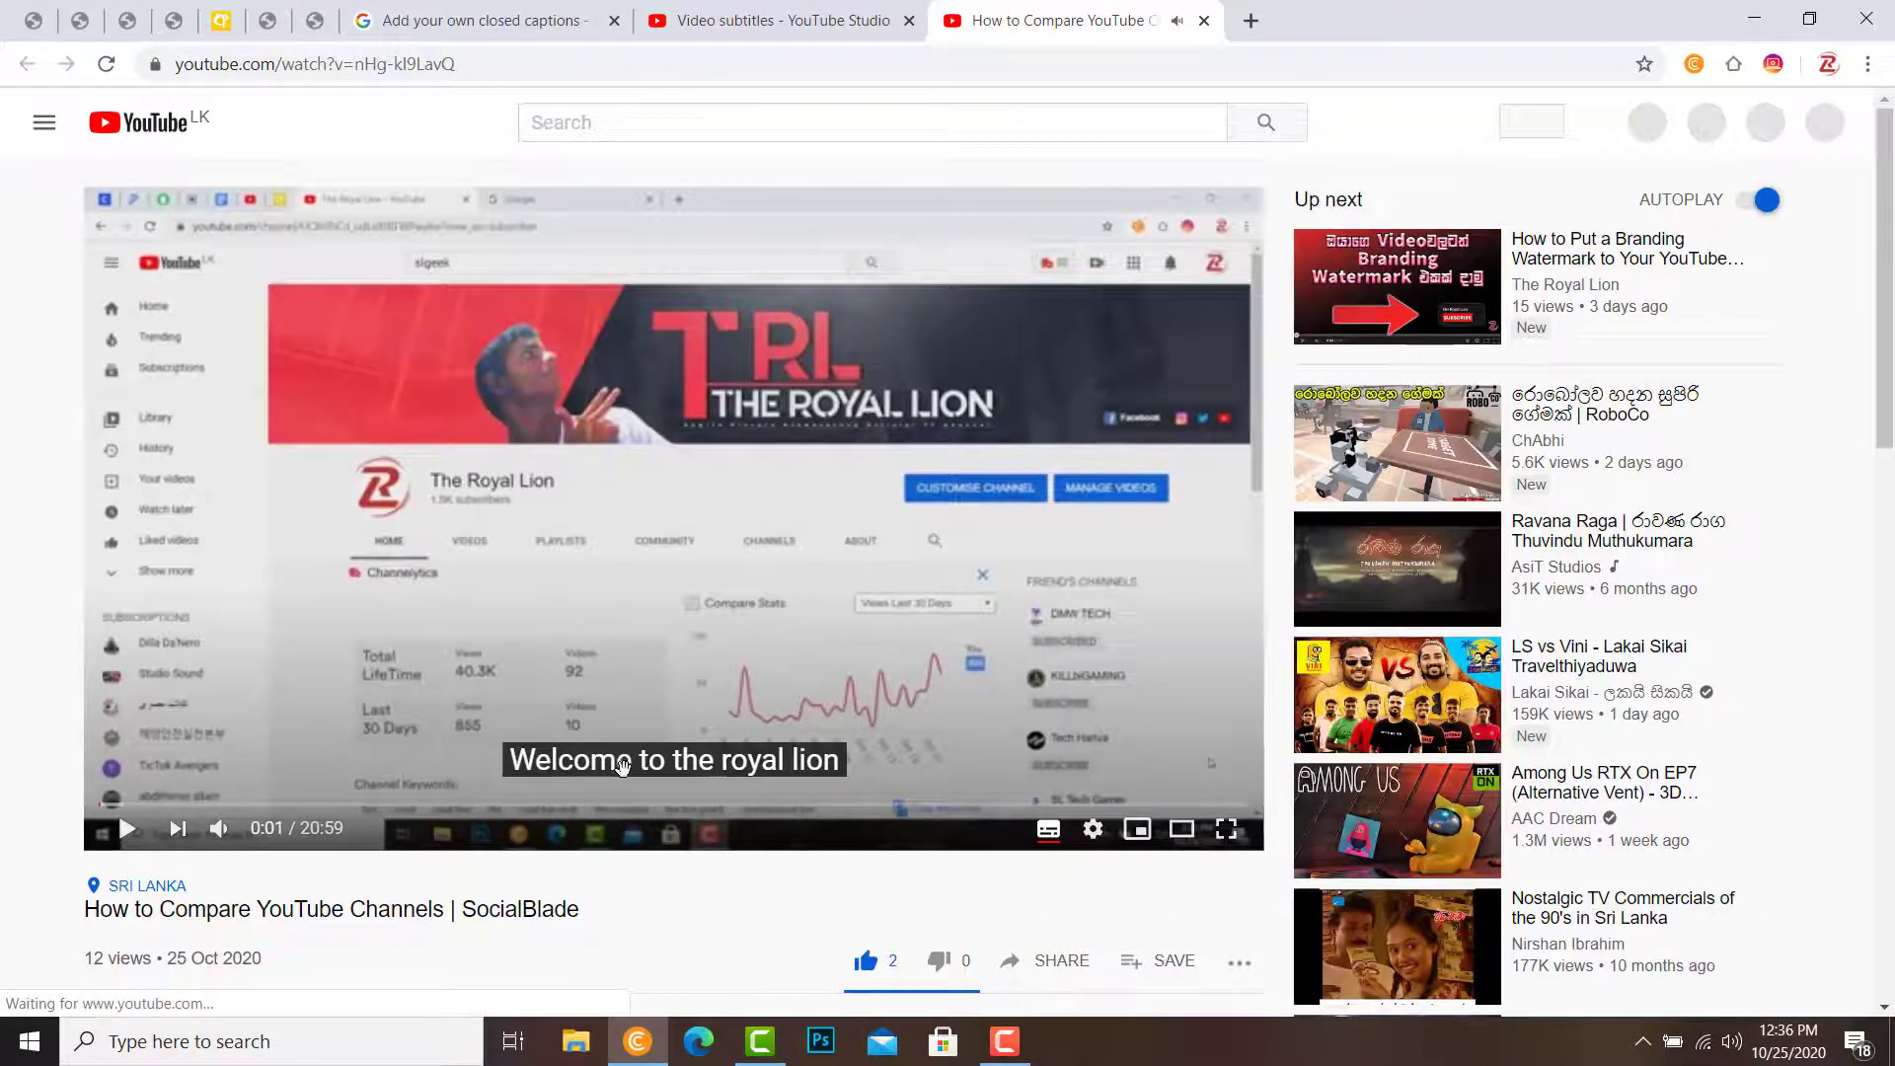
left_click_drag(800, 768, 763, 688)
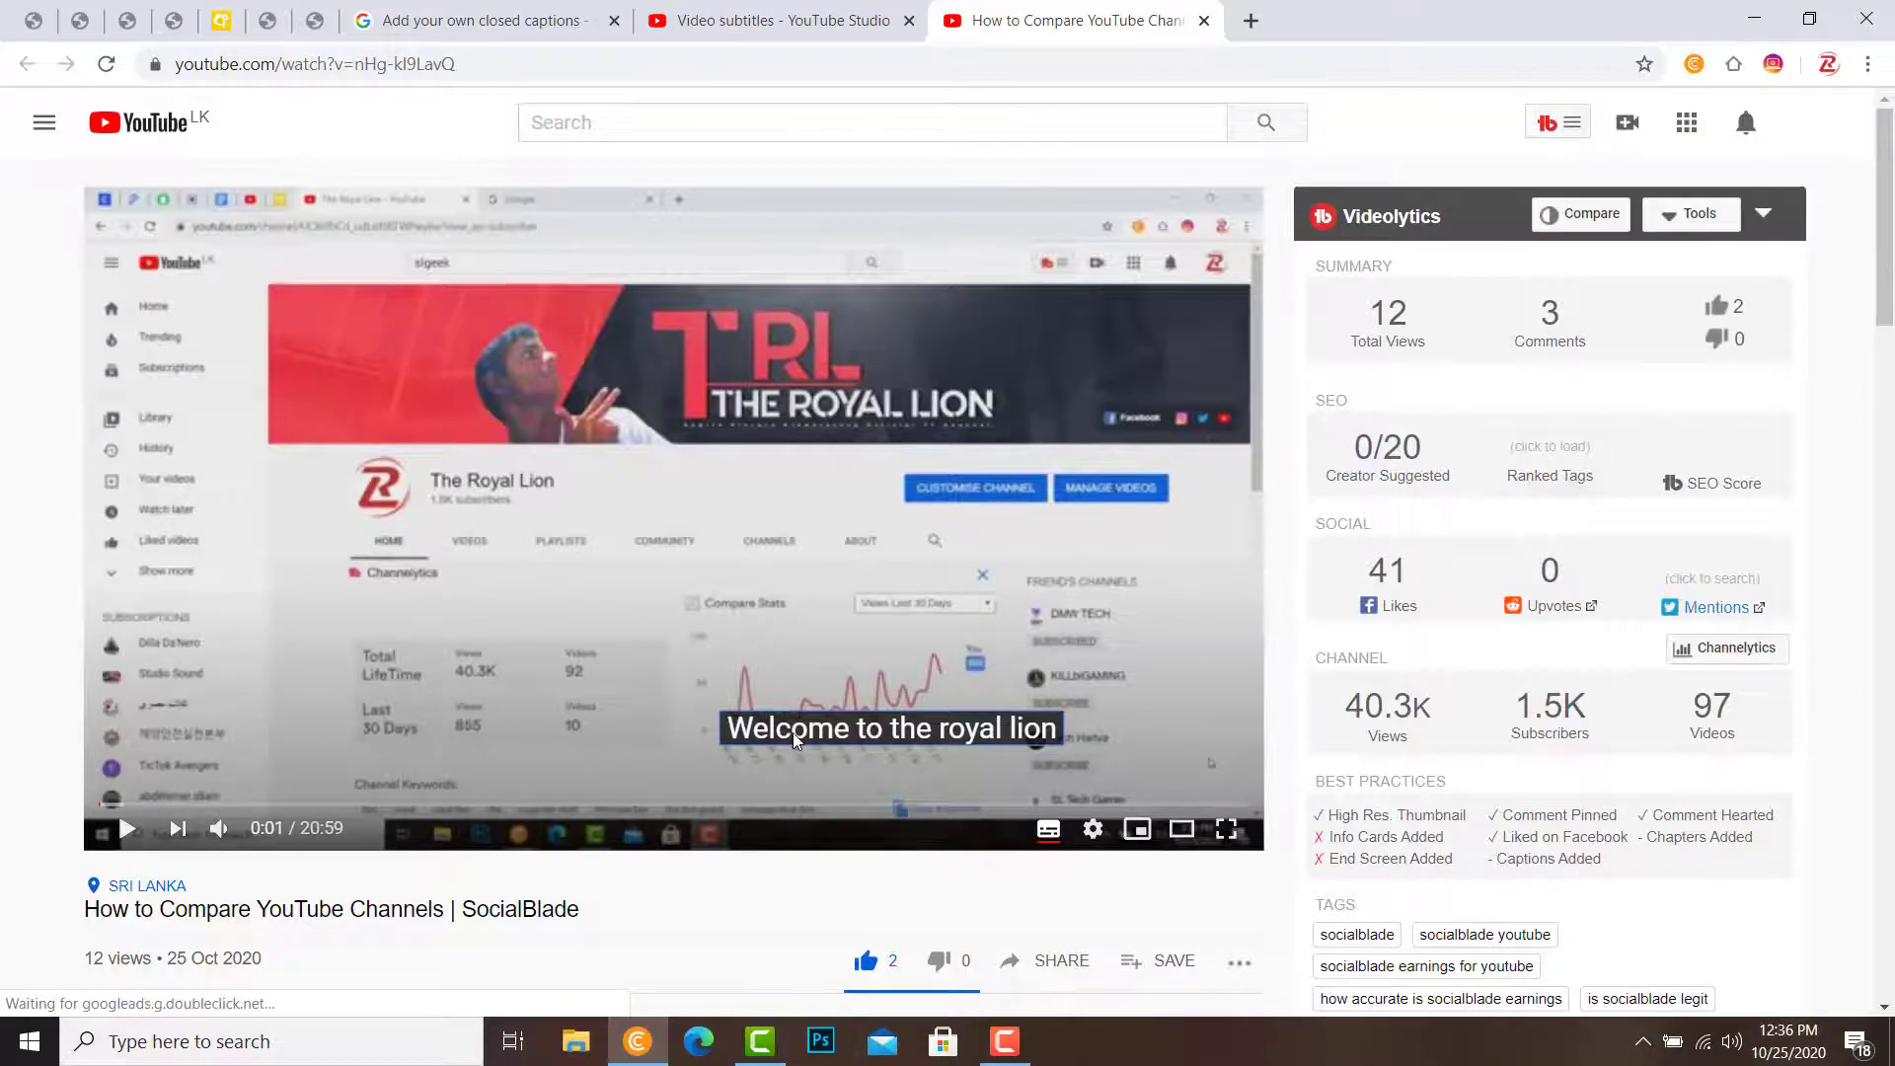
left_click(1204, 21)
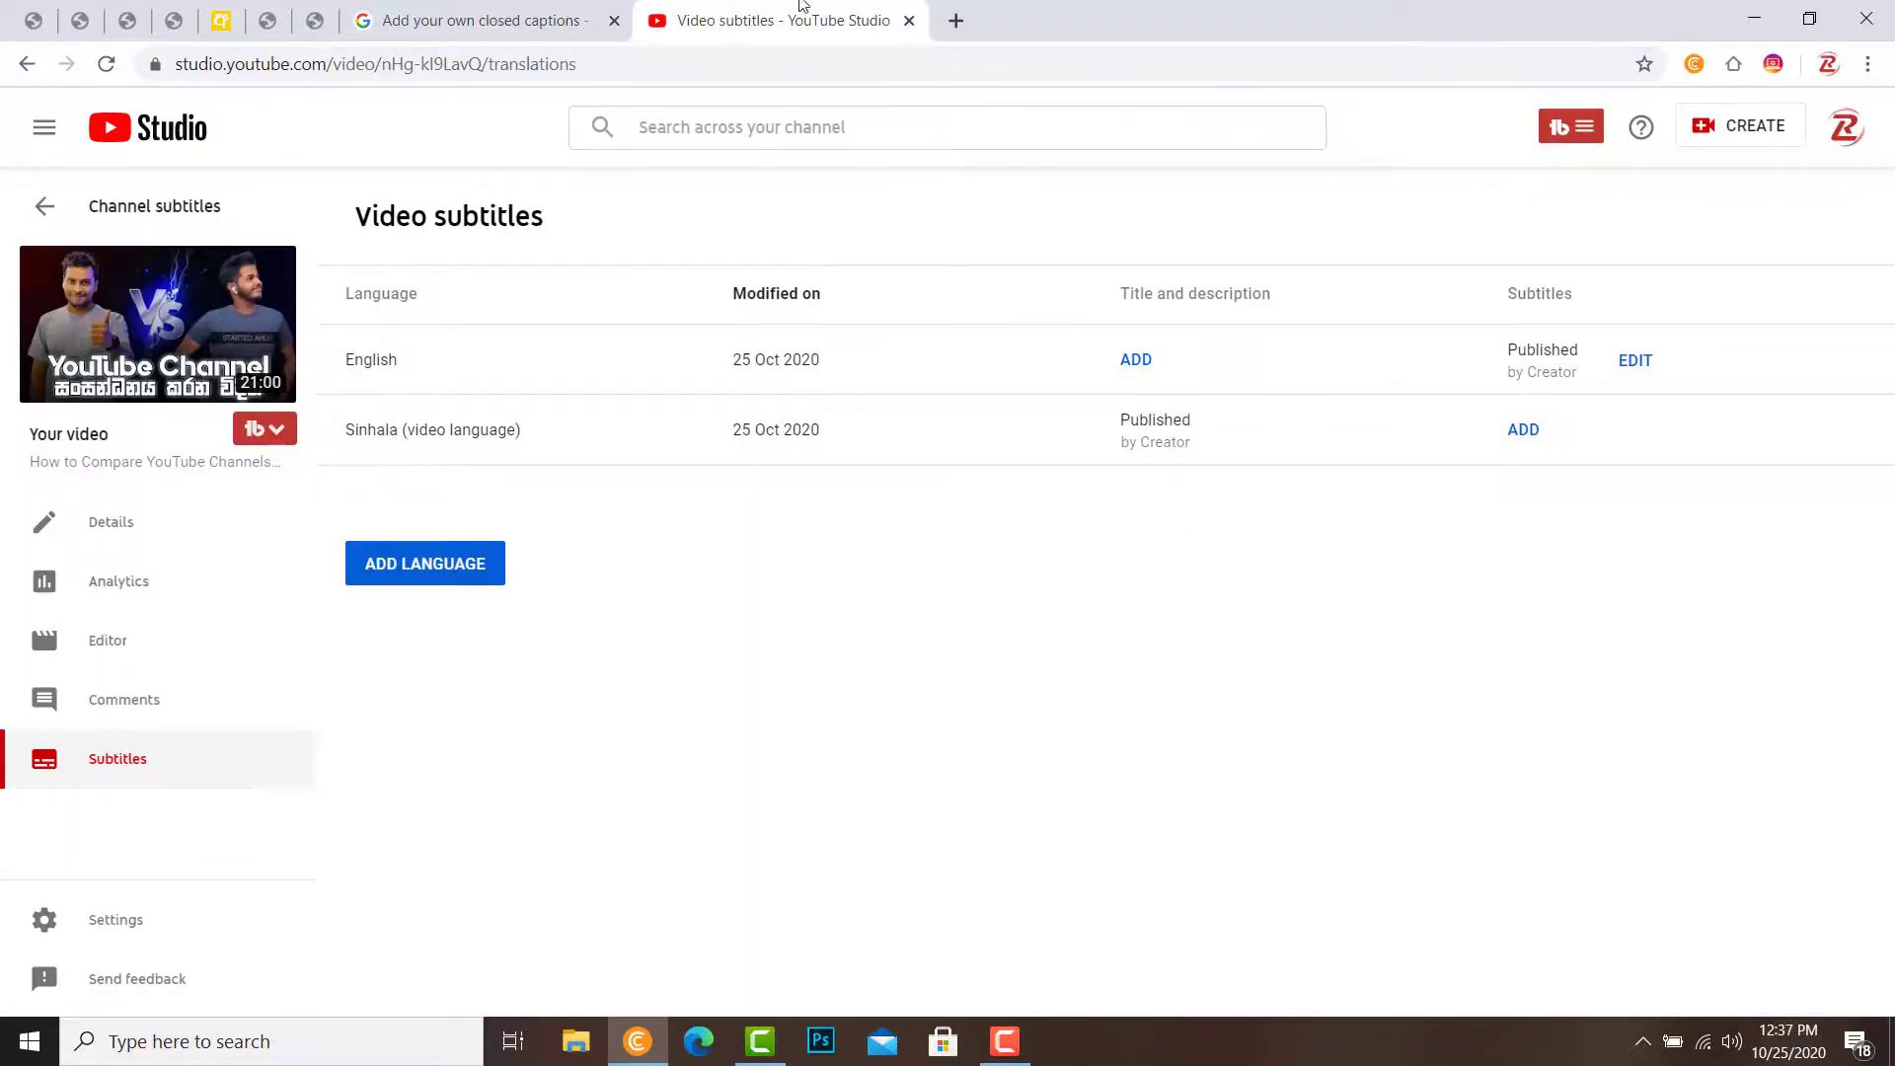
Return to the "Add your own closed captions" help article.
left_click(442, 8)
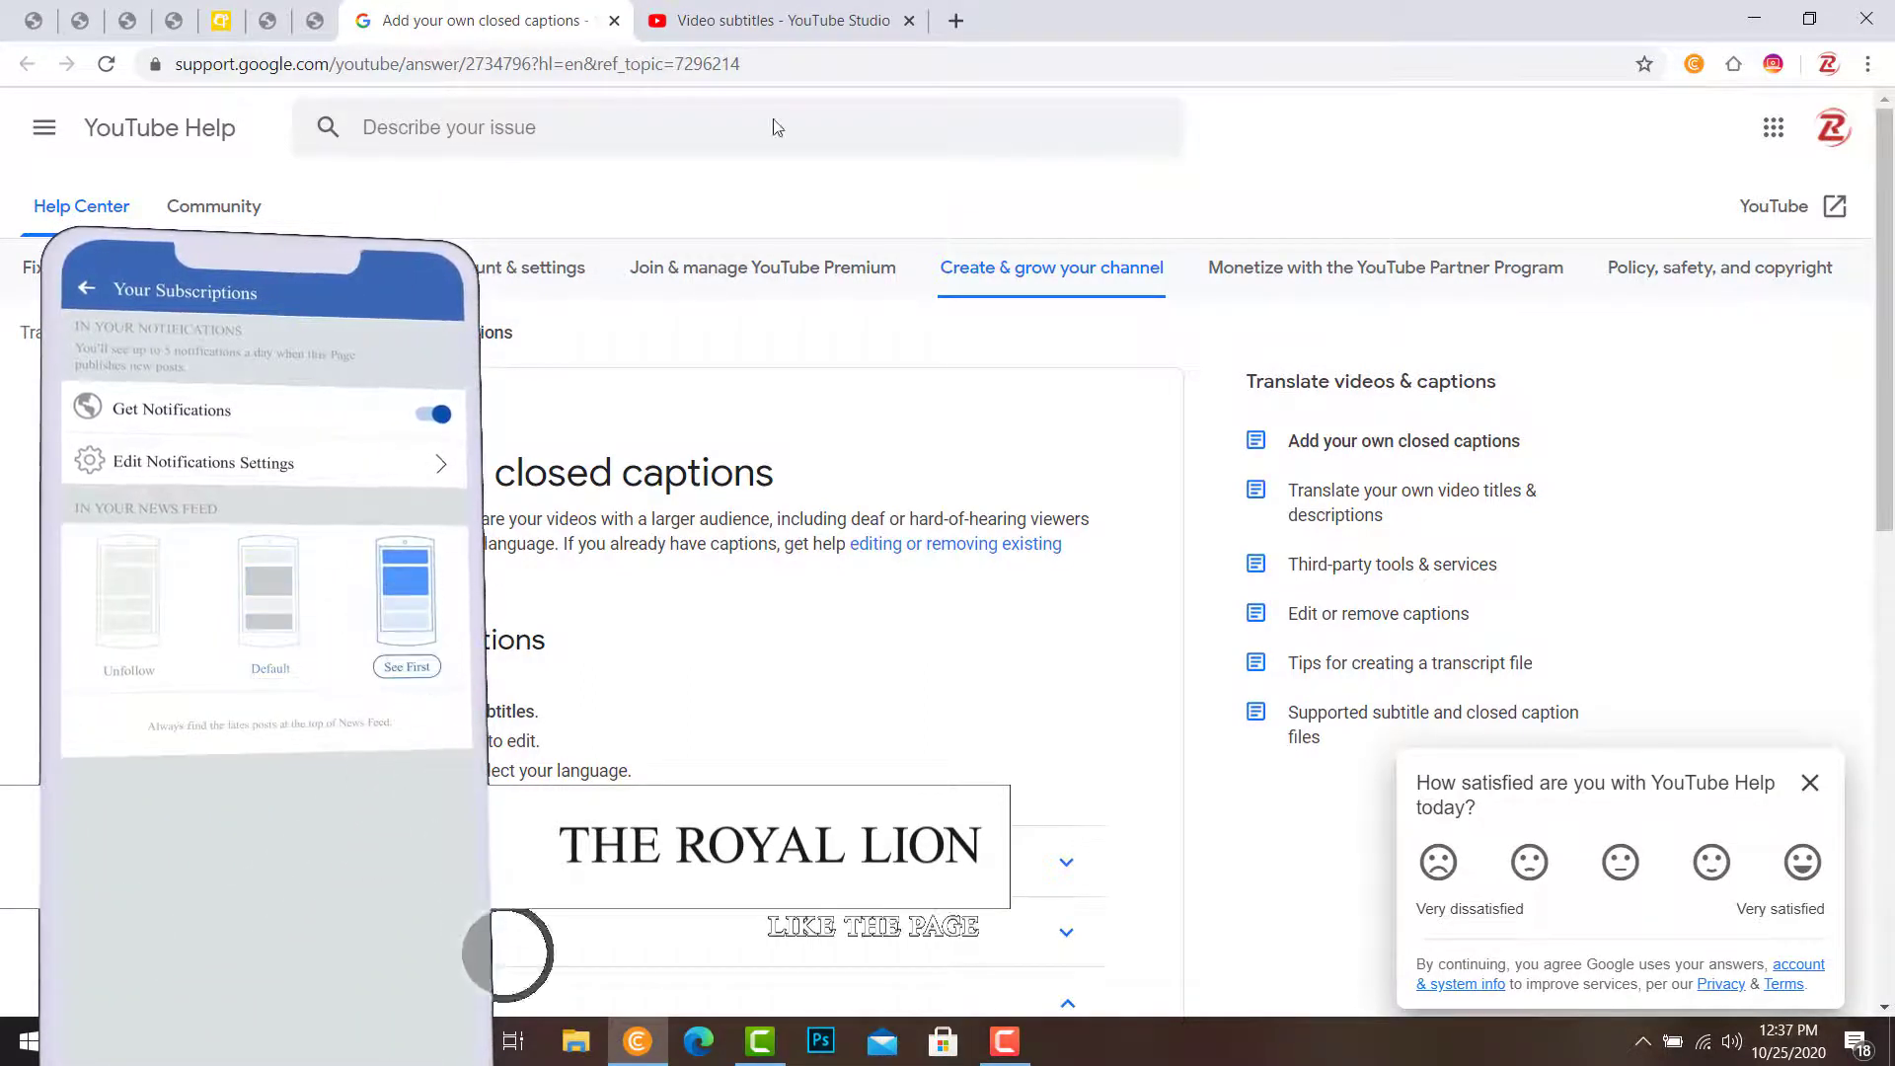
left_click(790, 10)
left_click(478, 17)
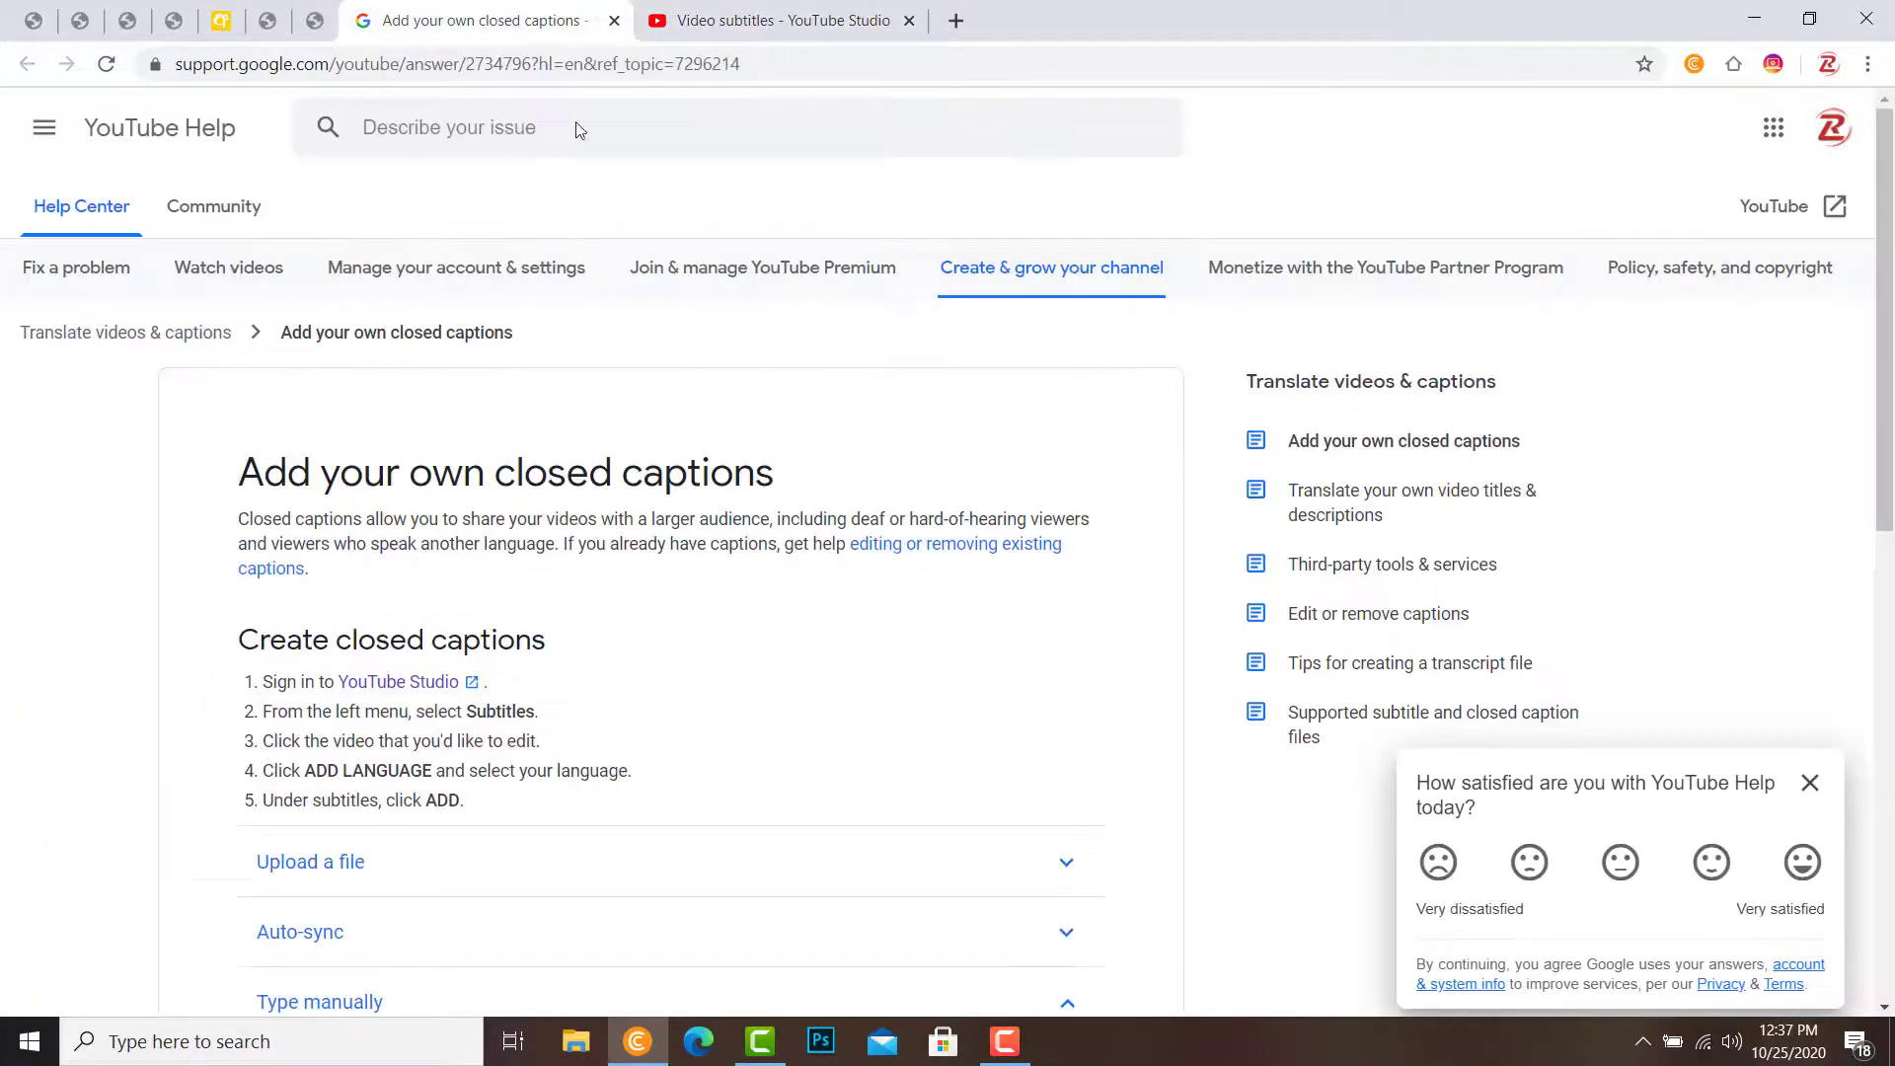